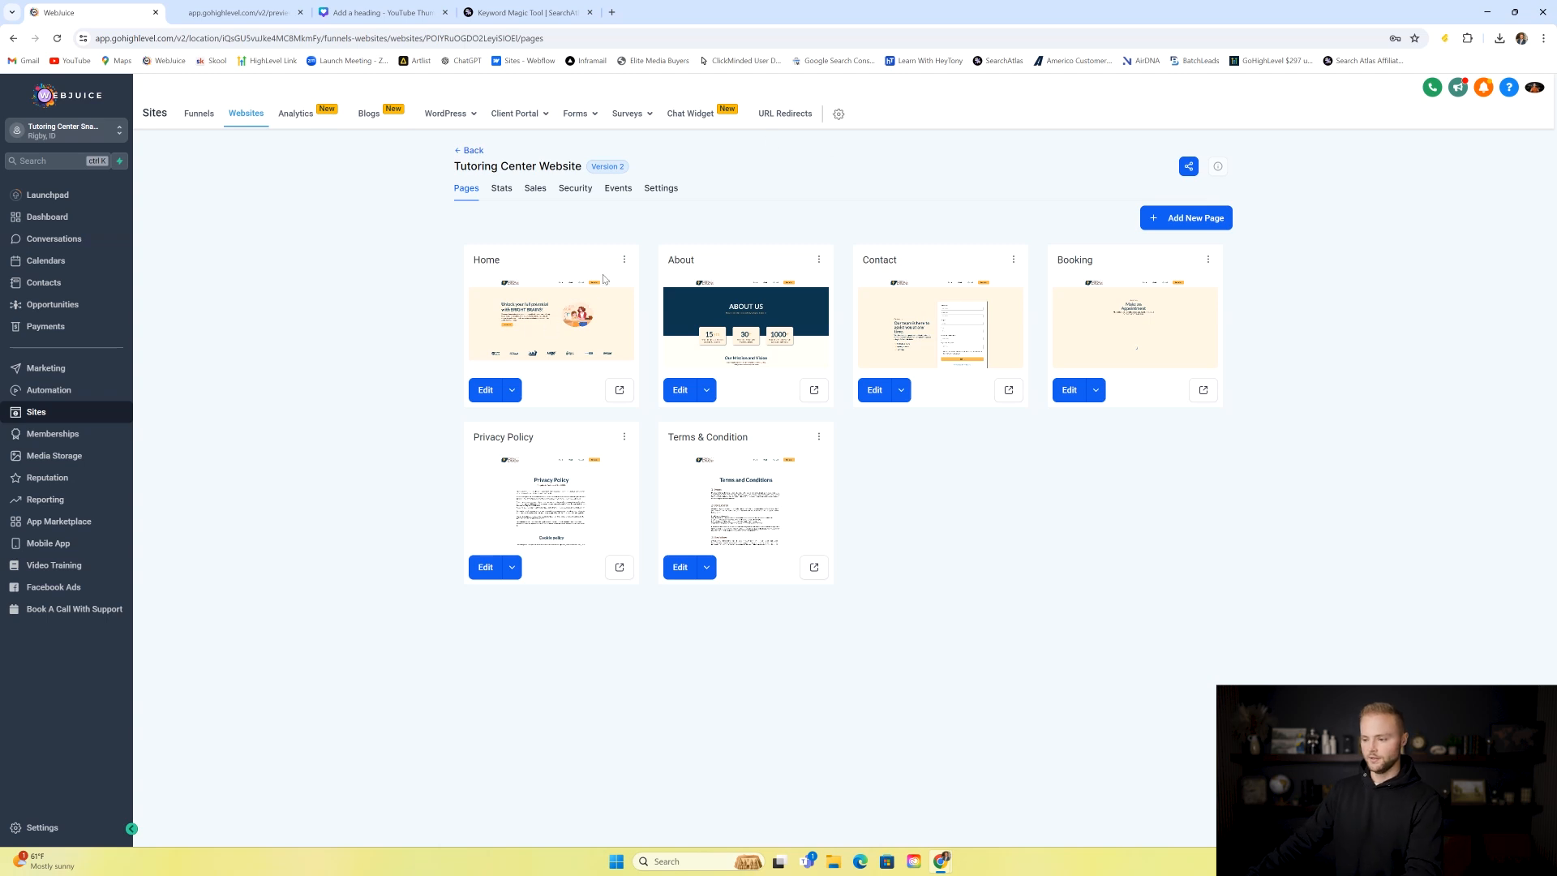
- Look through the home page of the Bright Brains website preview, then open and close its chat widget
{"action": "left_click", "coordinate": [247, 12]}
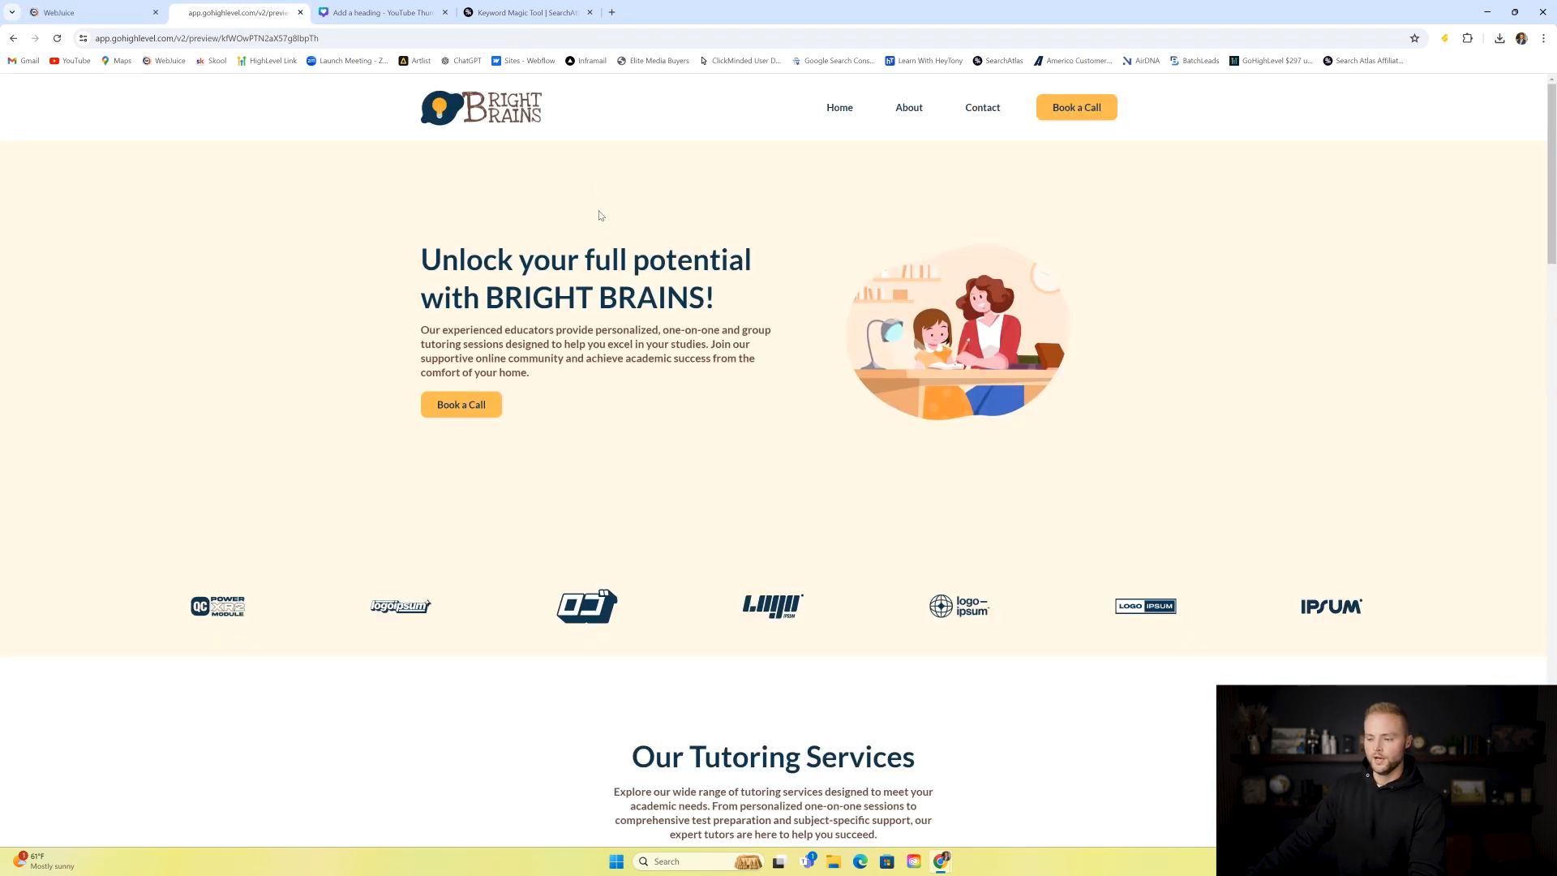
{"action": "scroll", "coordinate": [768, 239], "scroll_direction": "down", "scroll_amount": 8}
{"action": "scroll", "coordinate": [768, 239], "scroll_direction": "down", "scroll_amount": 10}
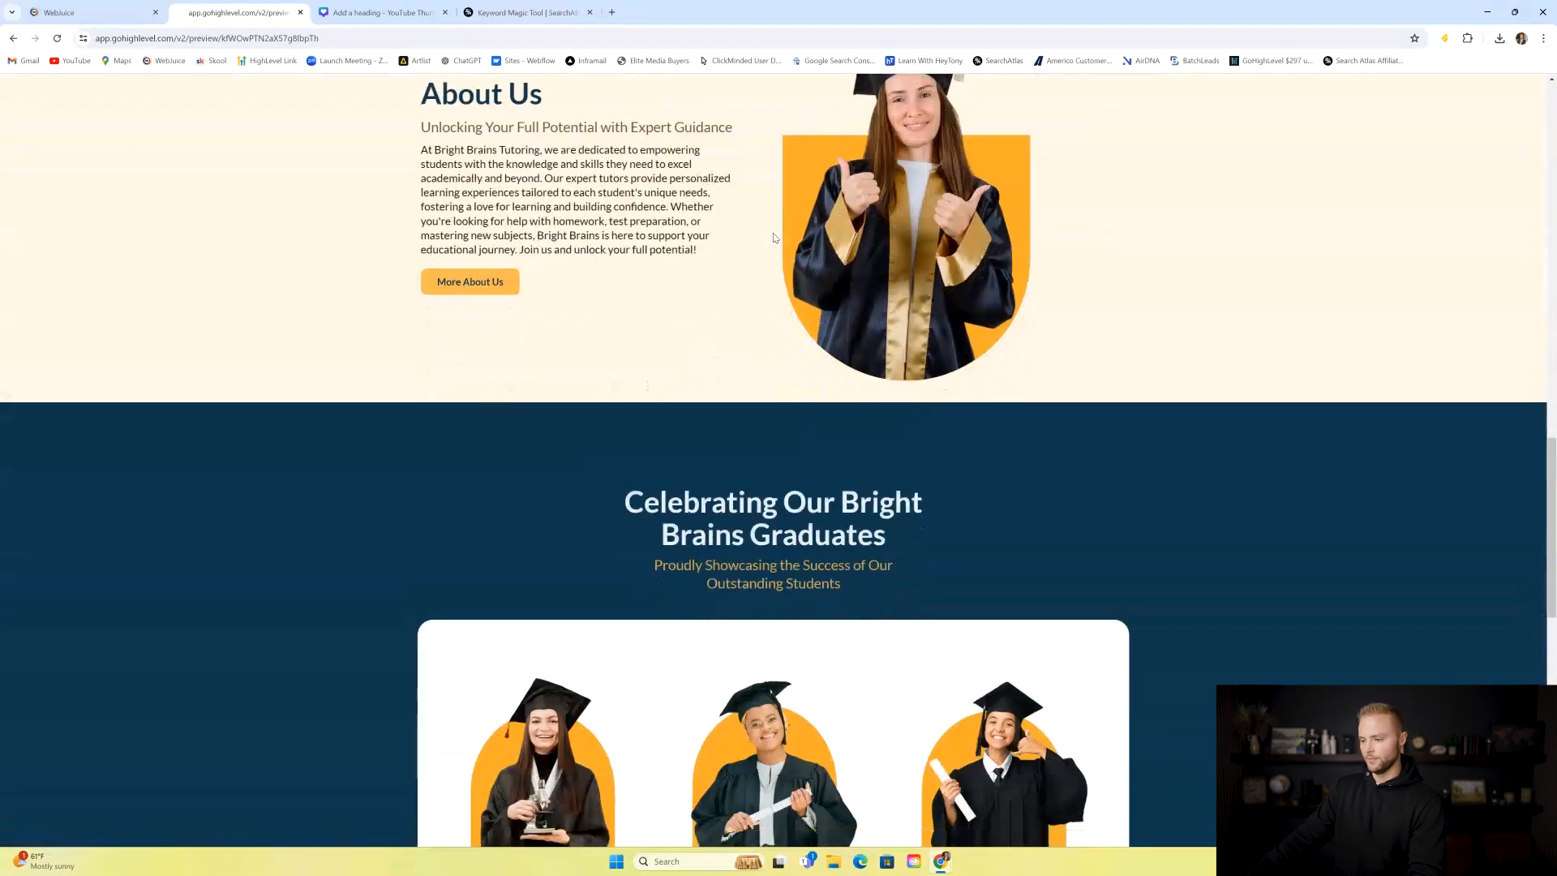
{"action": "scroll", "coordinate": [774, 236], "scroll_direction": "down", "scroll_amount": 10}
{"action": "scroll", "coordinate": [783, 270], "scroll_direction": "up", "scroll_amount": 4}
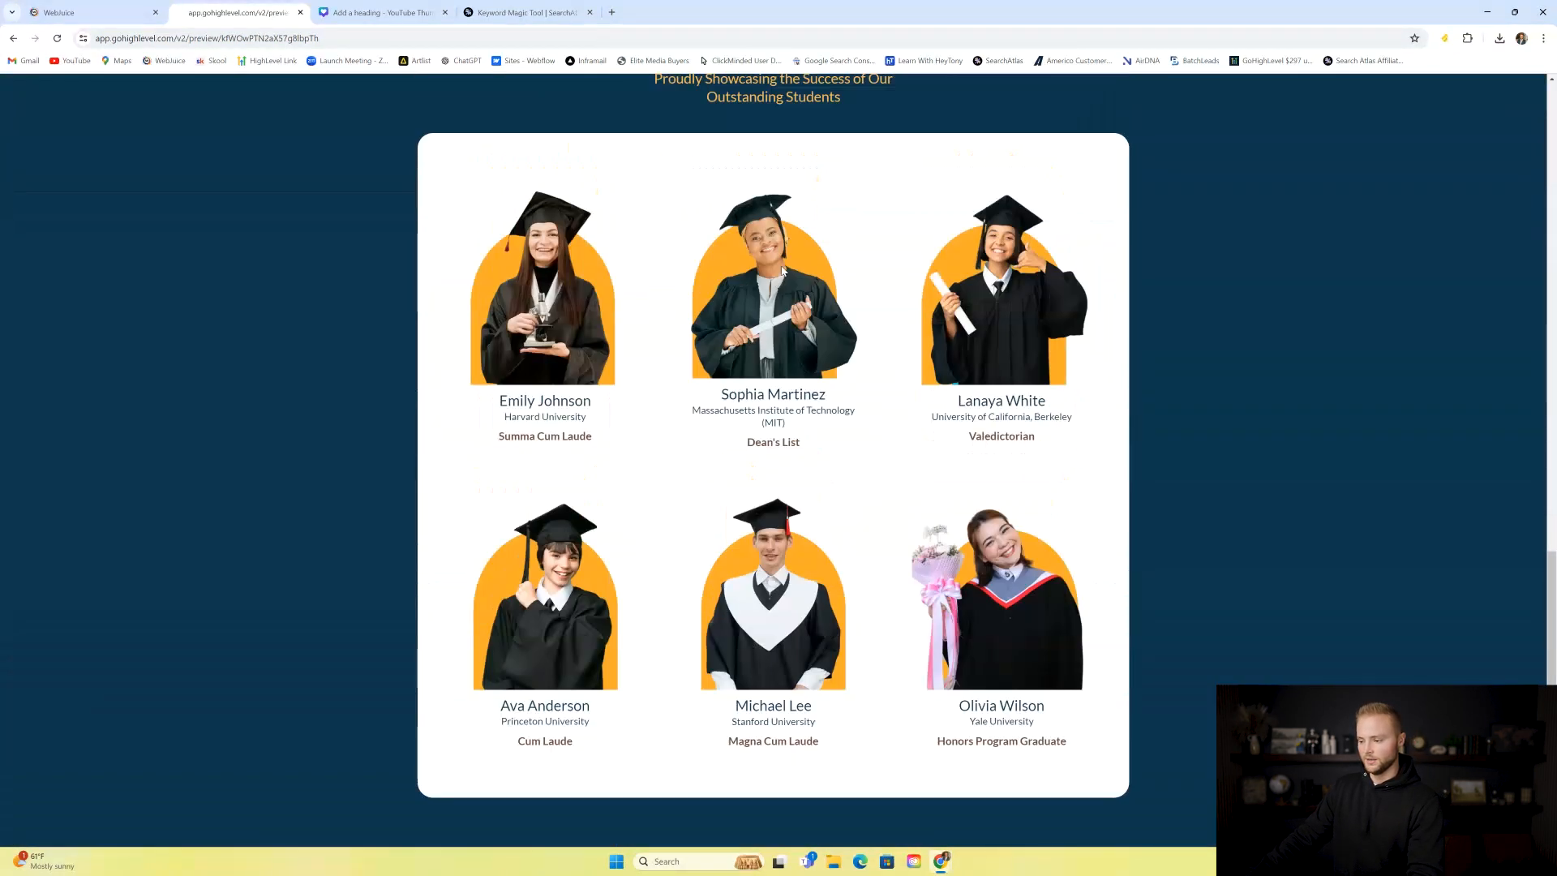
{"action": "scroll", "coordinate": [783, 270], "scroll_direction": "up", "scroll_amount": 14}
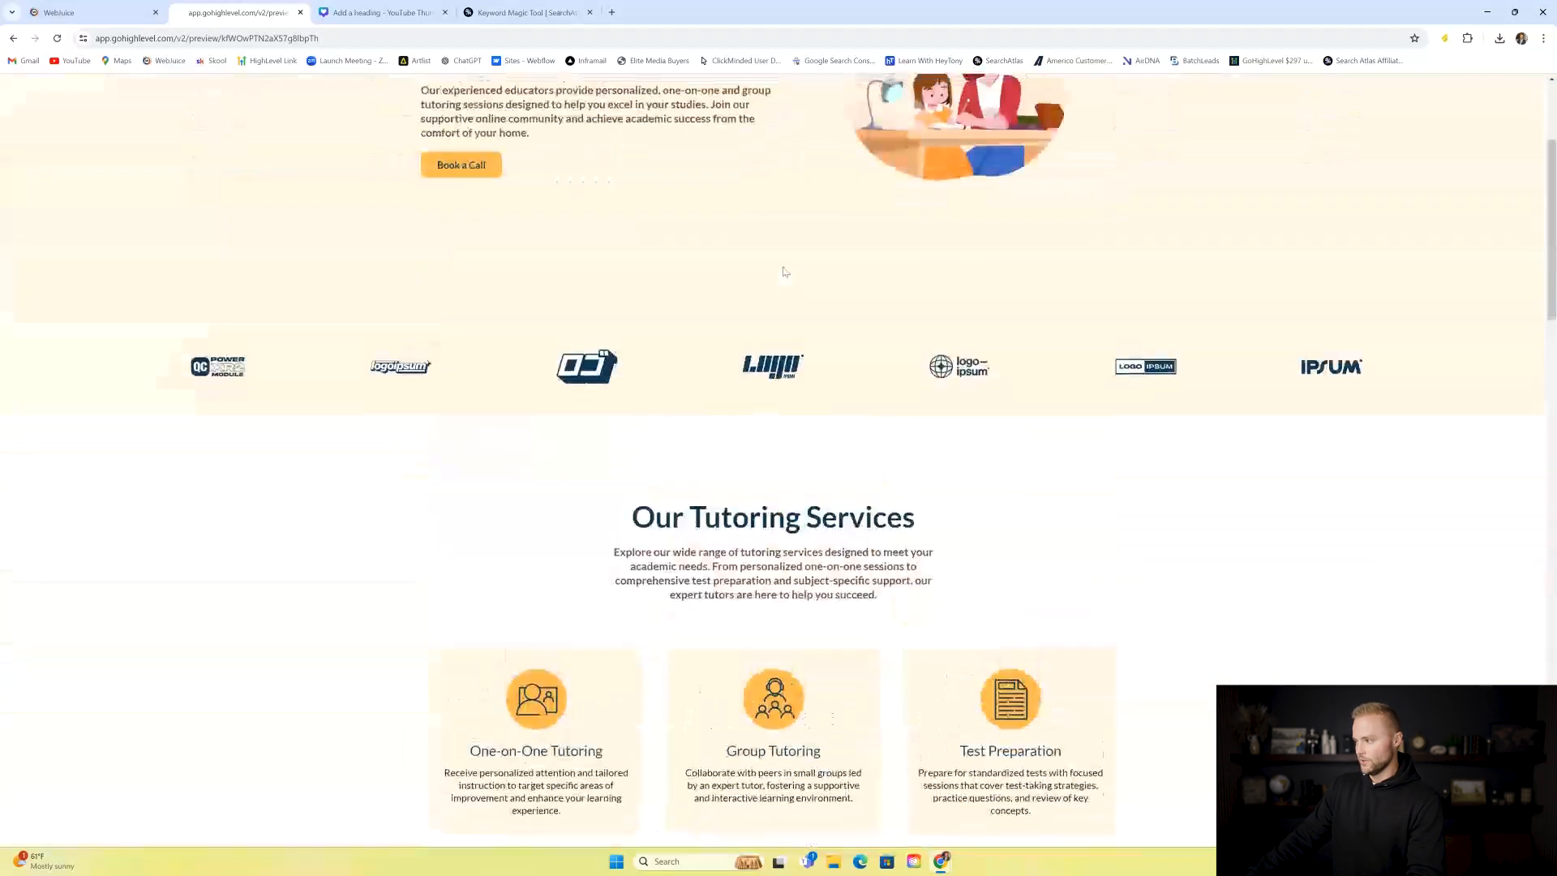
{"action": "scroll", "coordinate": [784, 272], "scroll_direction": "up", "scroll_amount": 3}
{"action": "left_click", "coordinate": [1509, 812]}
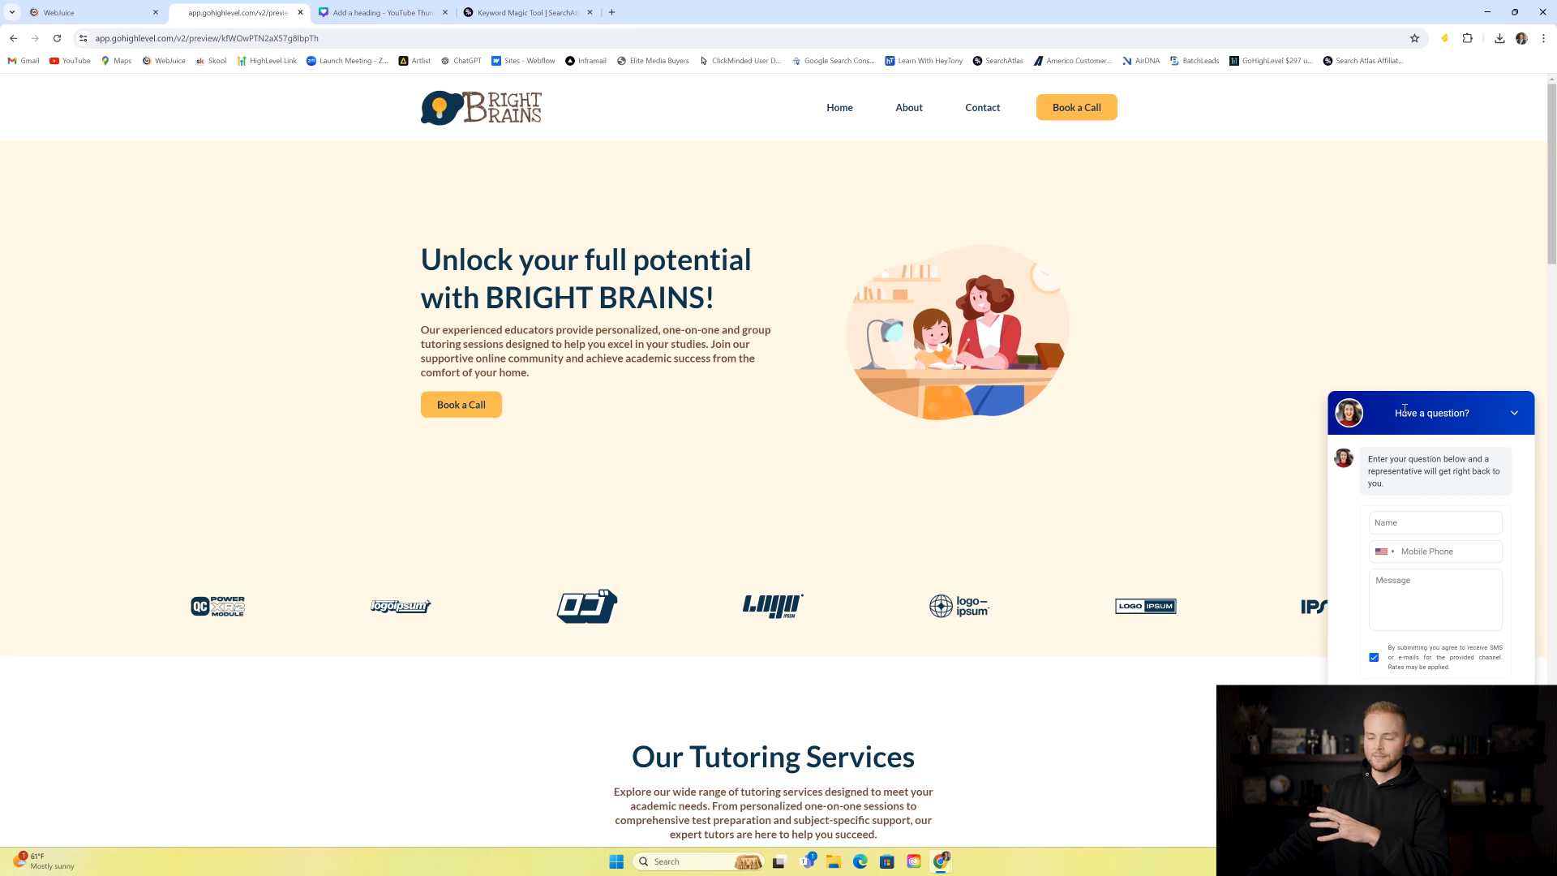
{"action": "left_click", "coordinate": [1515, 414]}
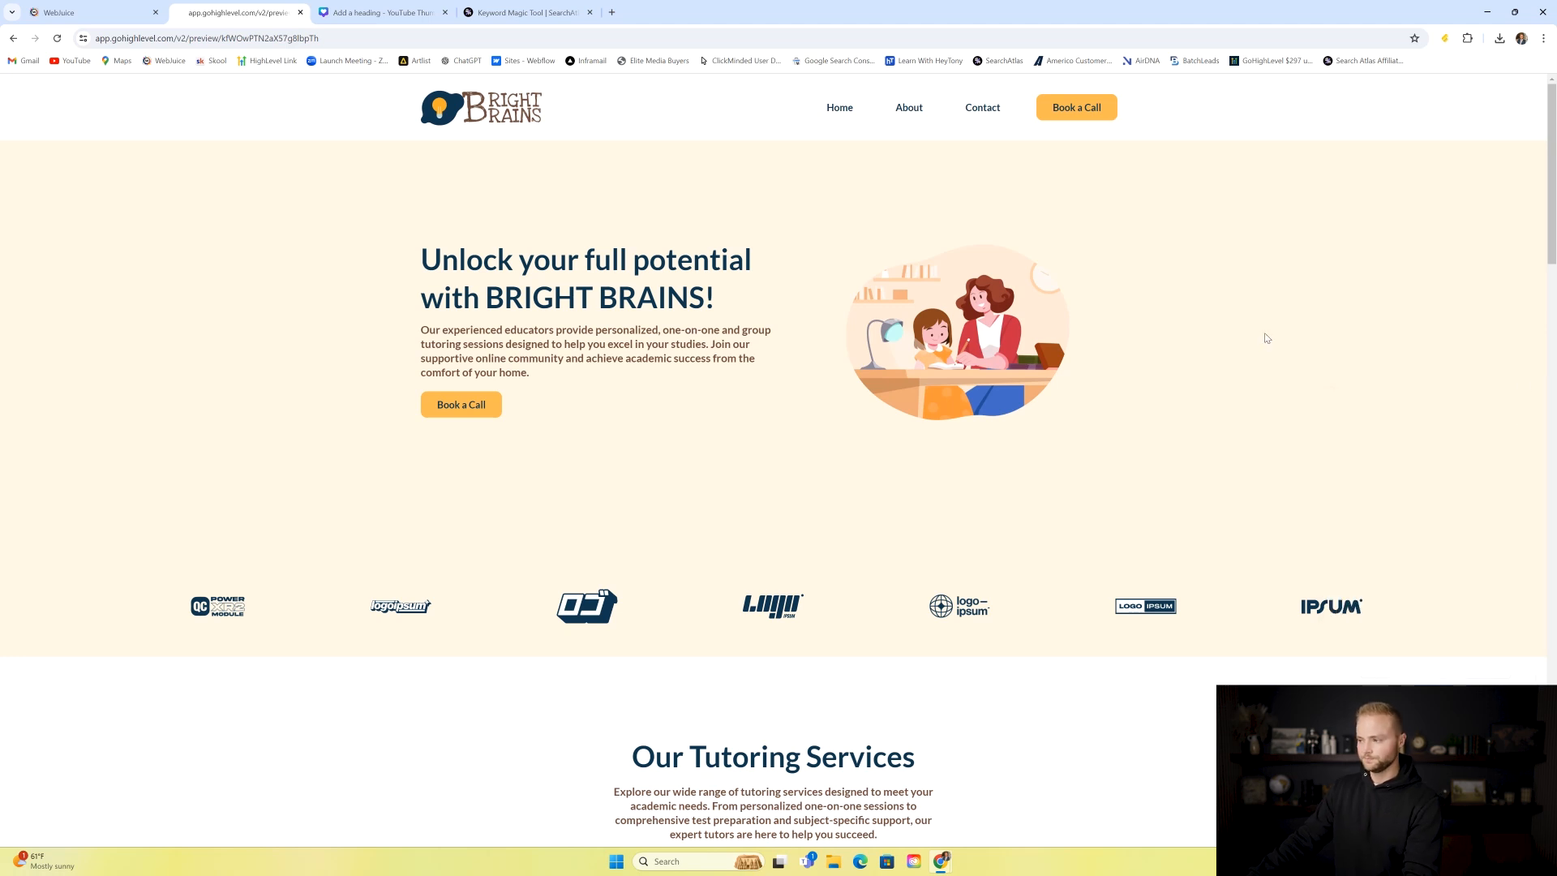
- Go to the preview site's About page and look through its mission, vision and tutoring services sections
{"action": "left_click", "coordinate": [910, 113]}
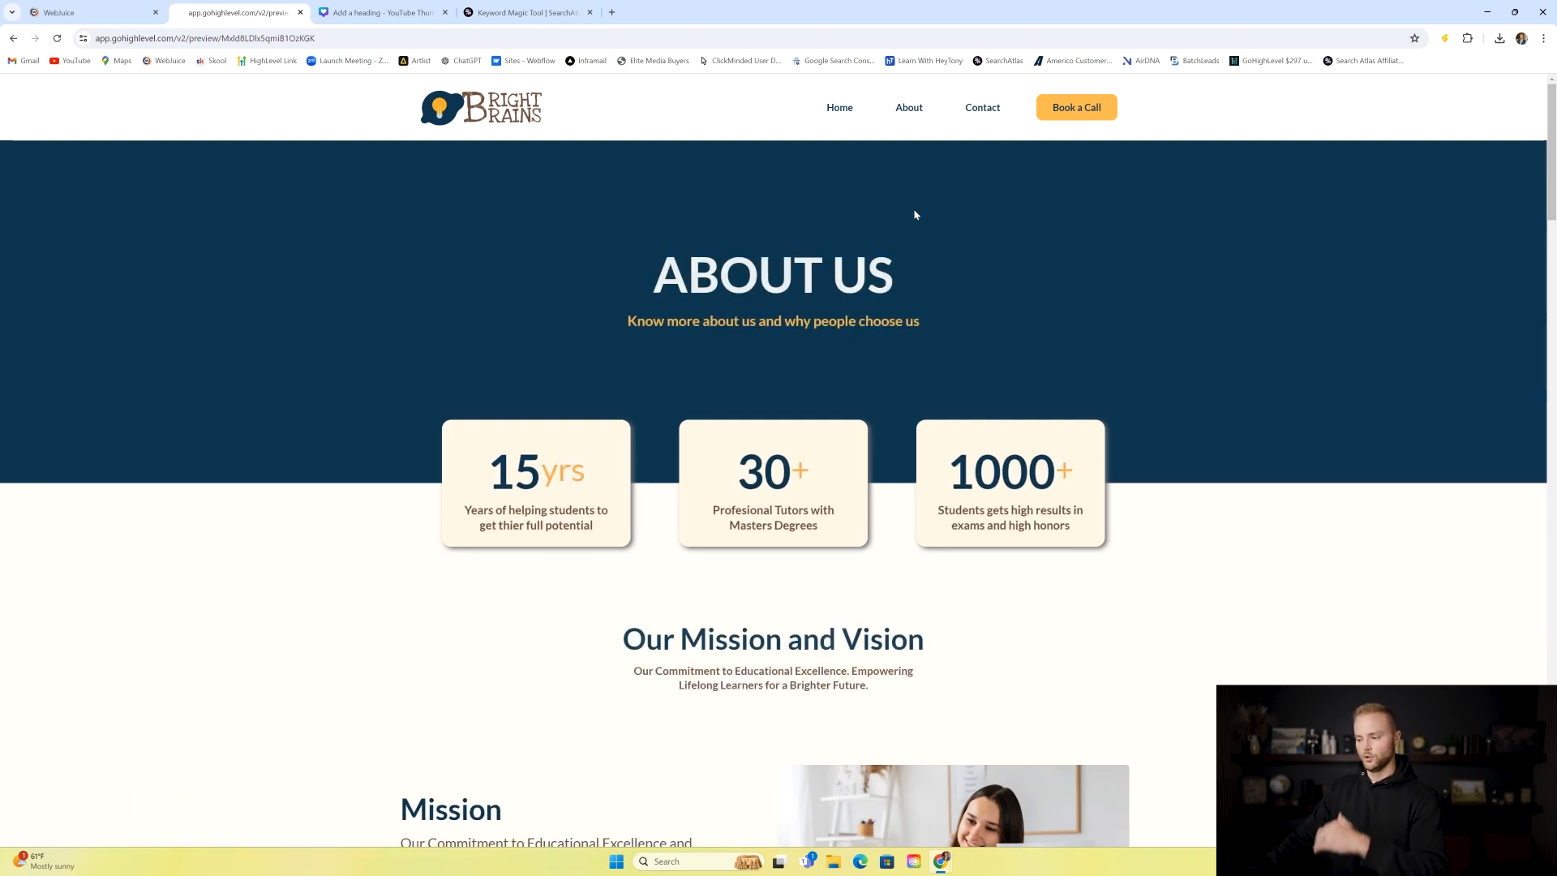
{"action": "scroll", "coordinate": [913, 209], "scroll_direction": "down", "scroll_amount": 6}
{"action": "scroll", "coordinate": [917, 207], "scroll_direction": "down", "scroll_amount": 10}
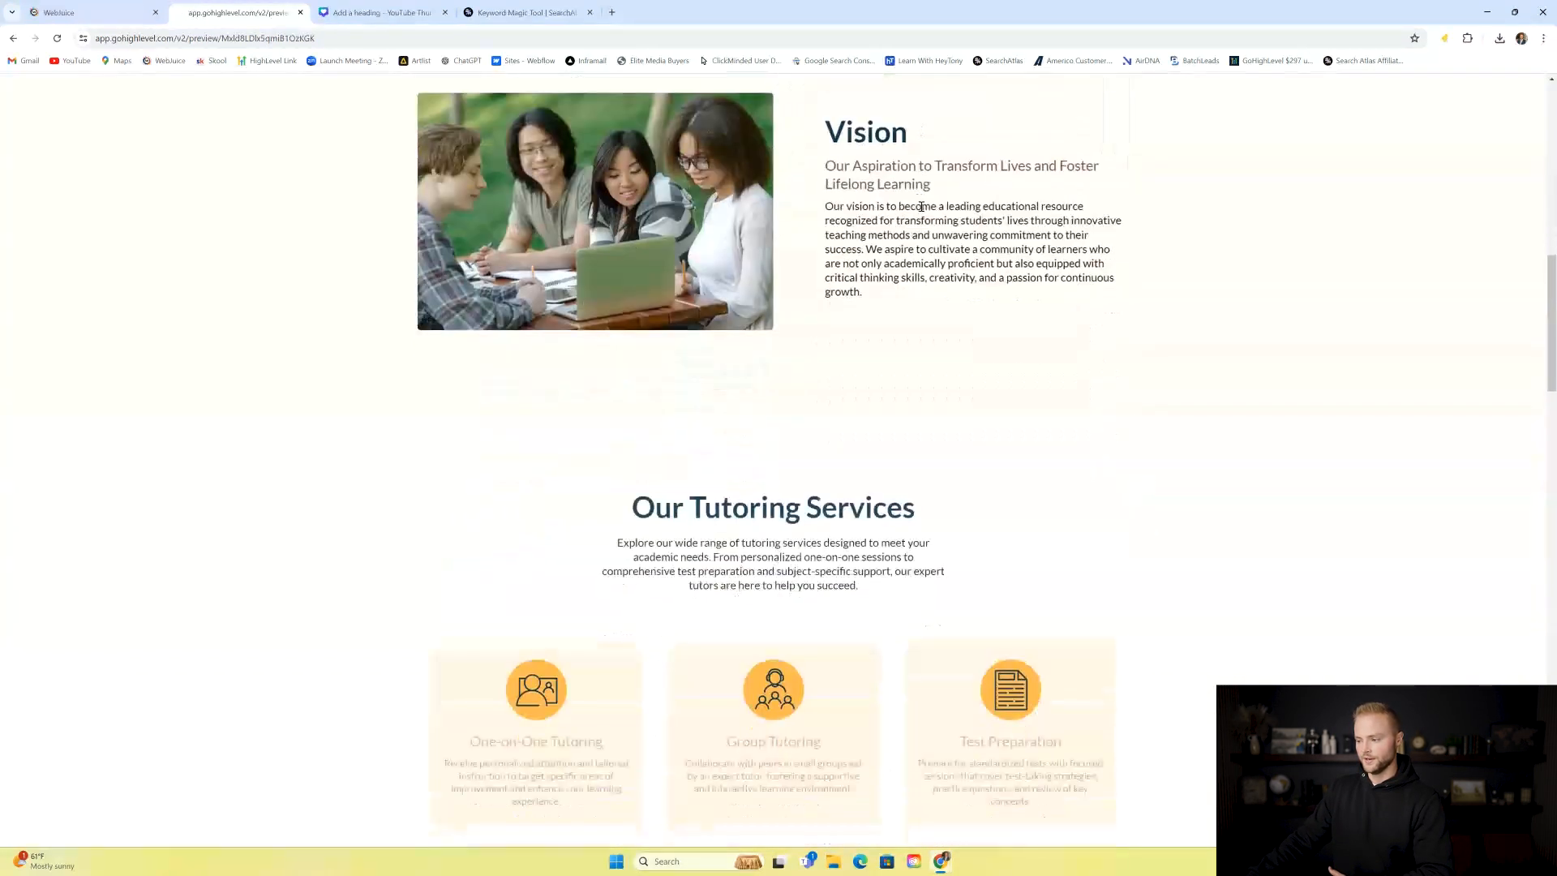
{"action": "scroll", "coordinate": [926, 218], "scroll_direction": "up", "scroll_amount": 15}
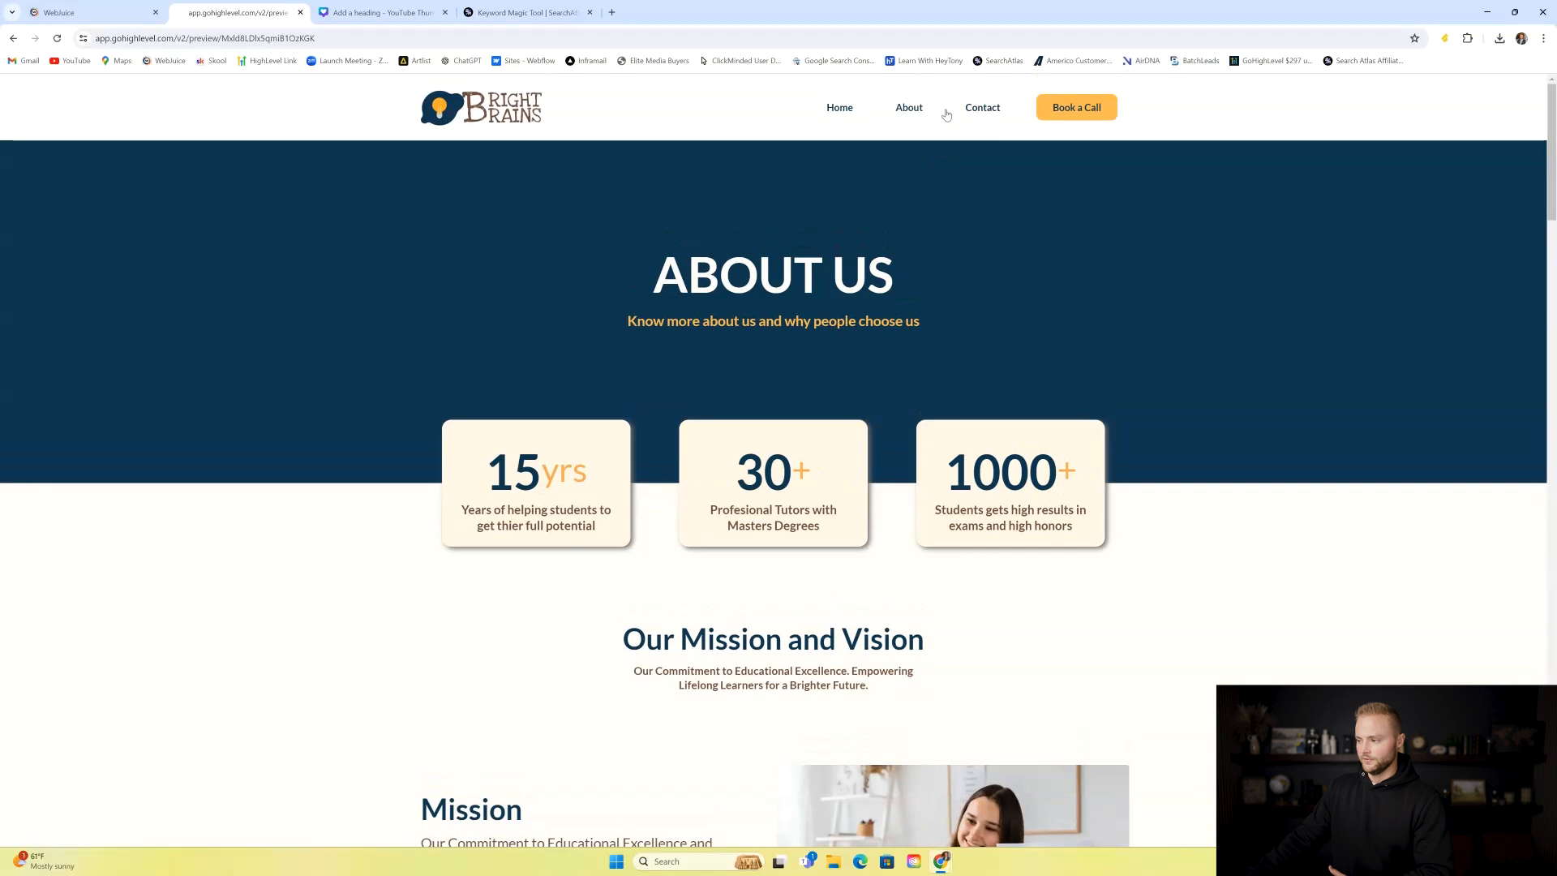
- Go to the preview site's Contact page and review the fields of its contact form
{"action": "left_click", "coordinate": [978, 108]}
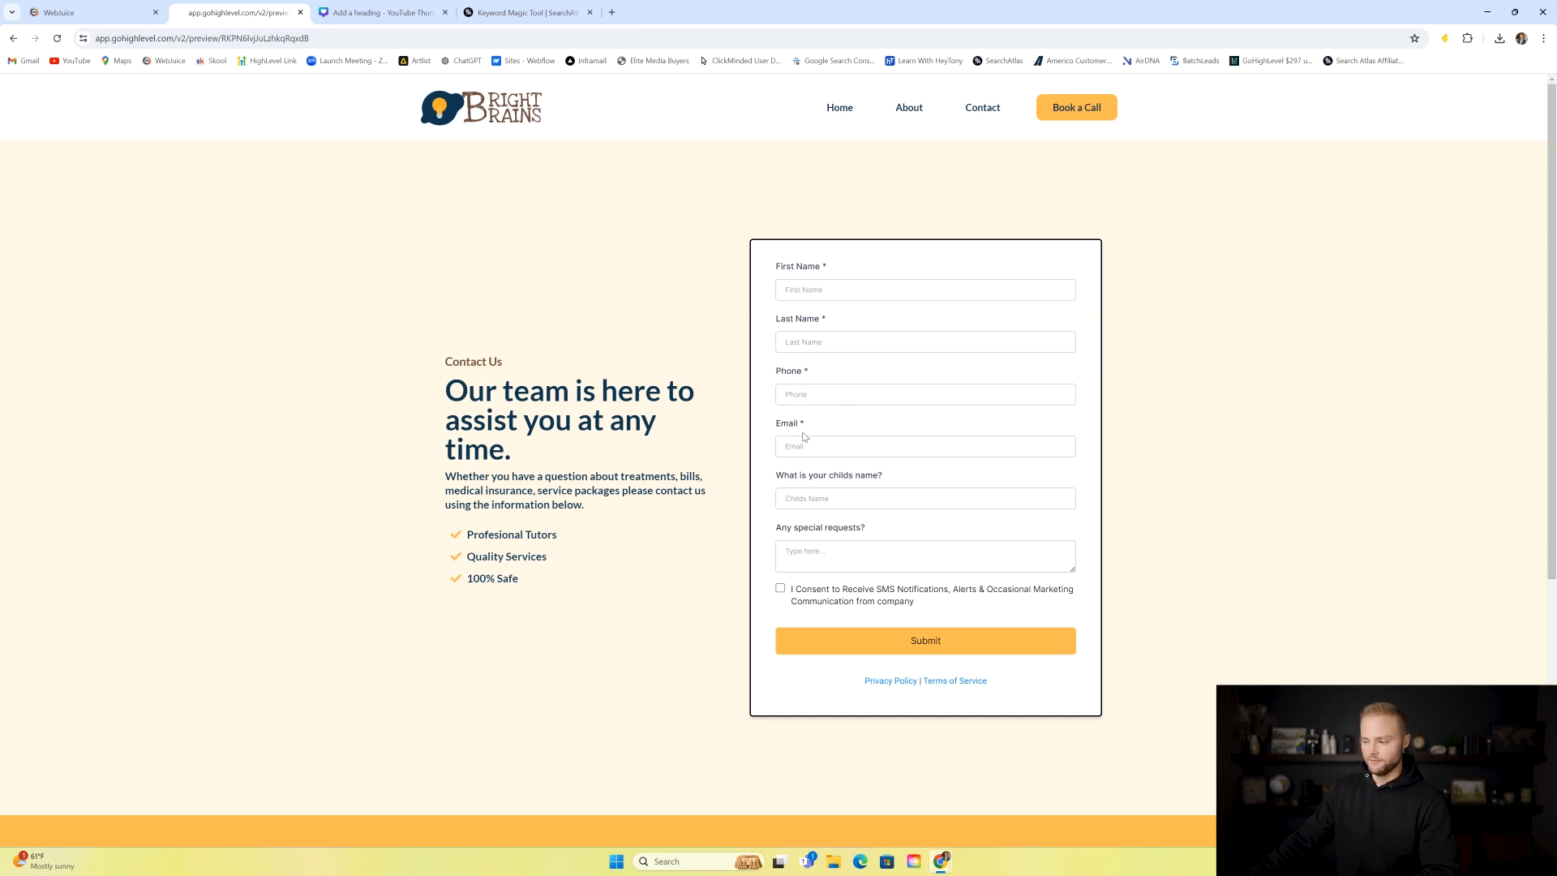
{"action": "scroll", "coordinate": [847, 438], "scroll_direction": "down", "scroll_amount": 1}
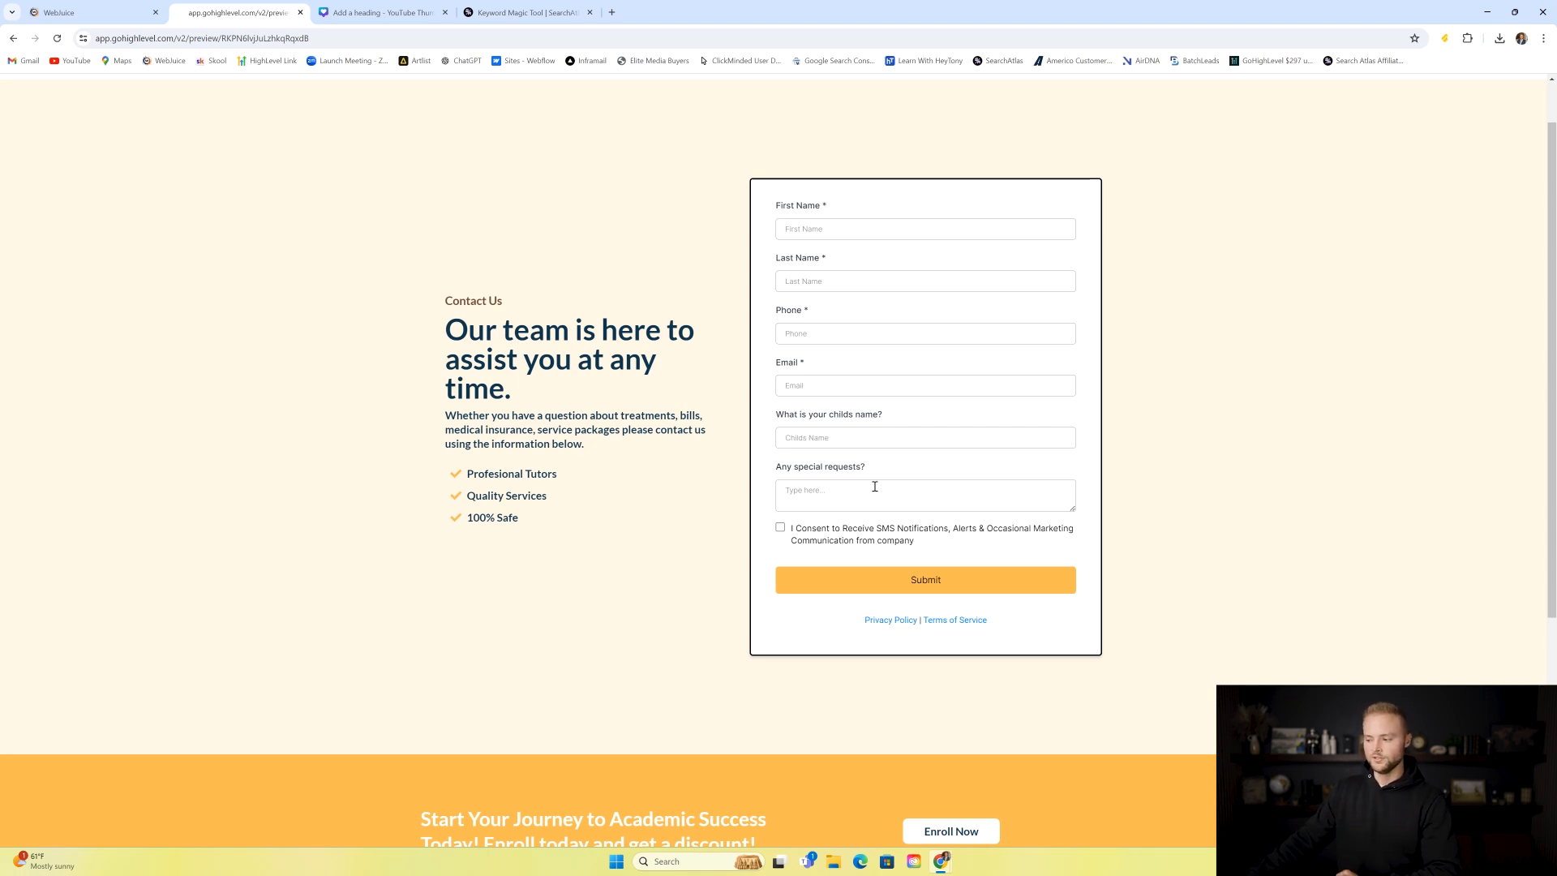
{"action": "scroll", "coordinate": [966, 494], "scroll_direction": "up", "scroll_amount": 1}
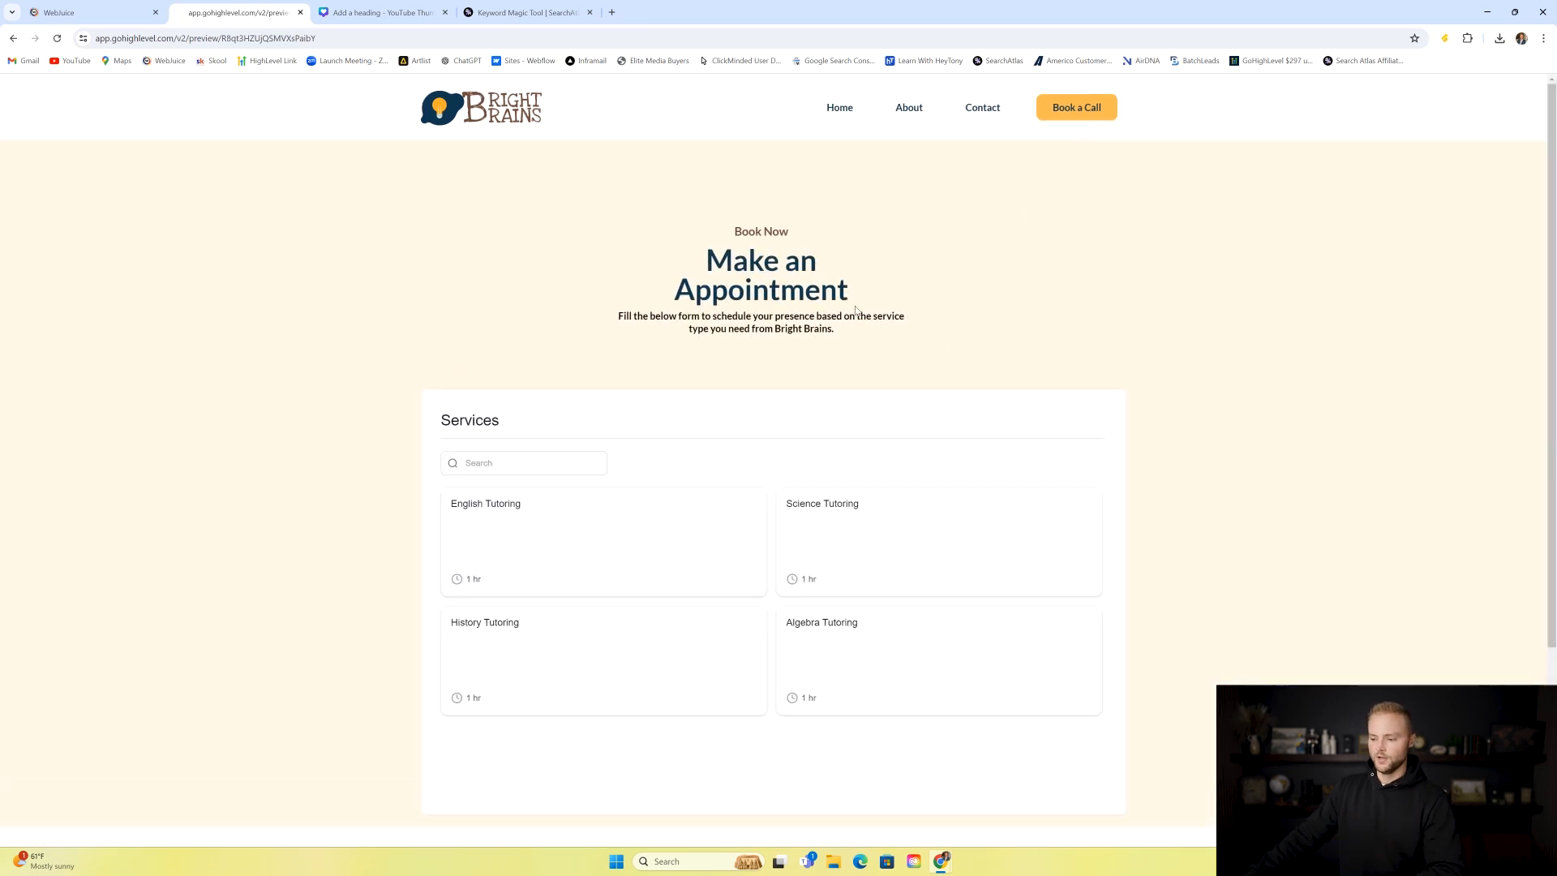
- On the booking page, choose the English Tutoring service and the first listed tutor to view the available dates and times
{"action": "scroll", "coordinate": [834, 243], "scroll_direction": "down", "scroll_amount": 2}
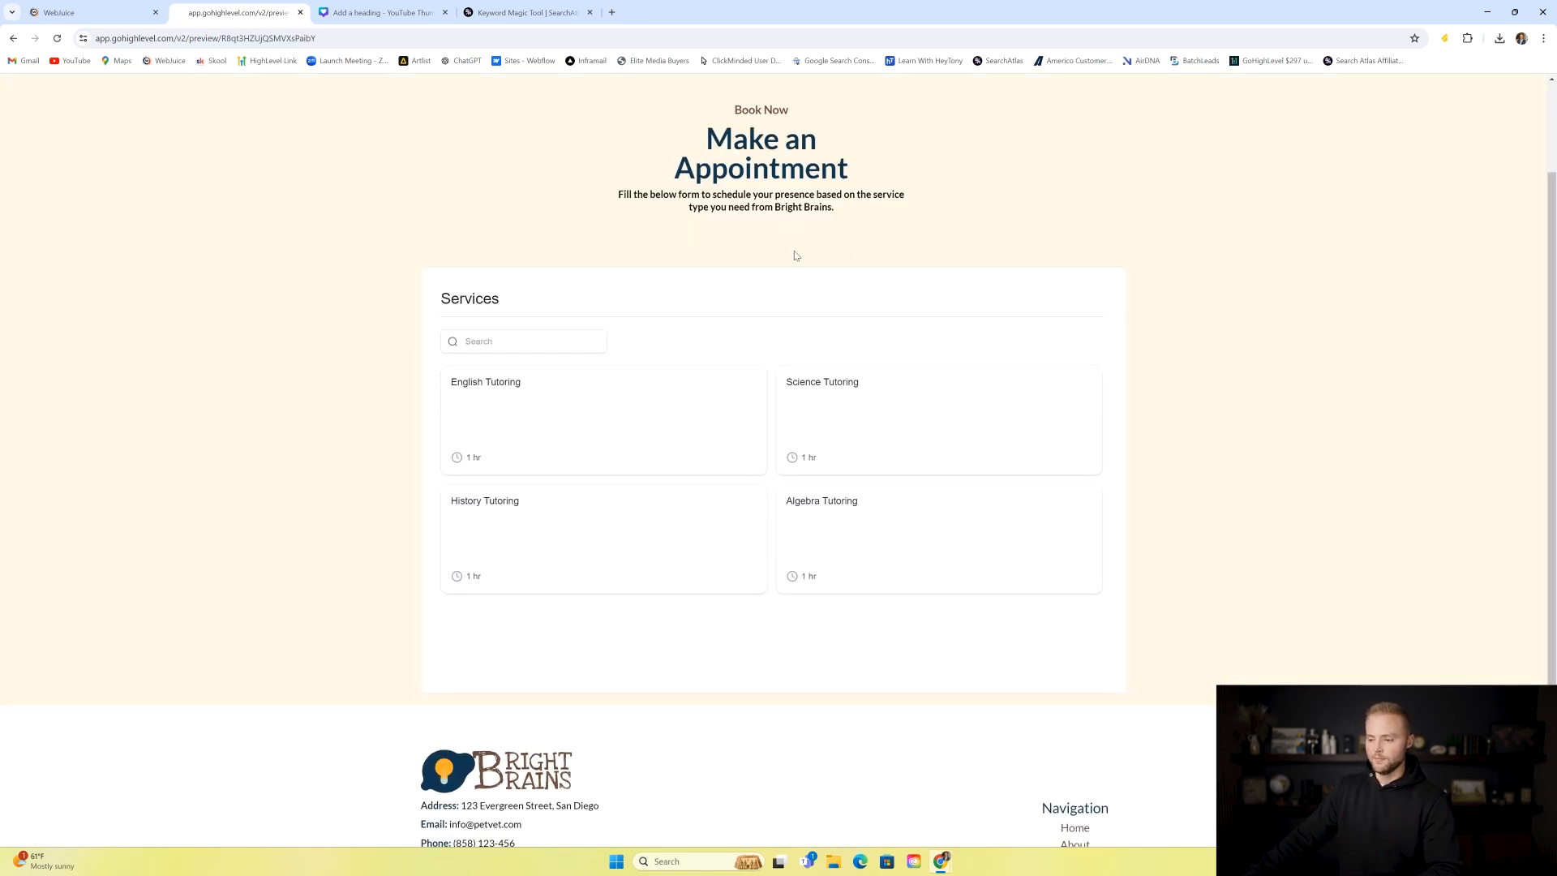
{"action": "scroll", "coordinate": [786, 246], "scroll_direction": "down", "scroll_amount": 2}
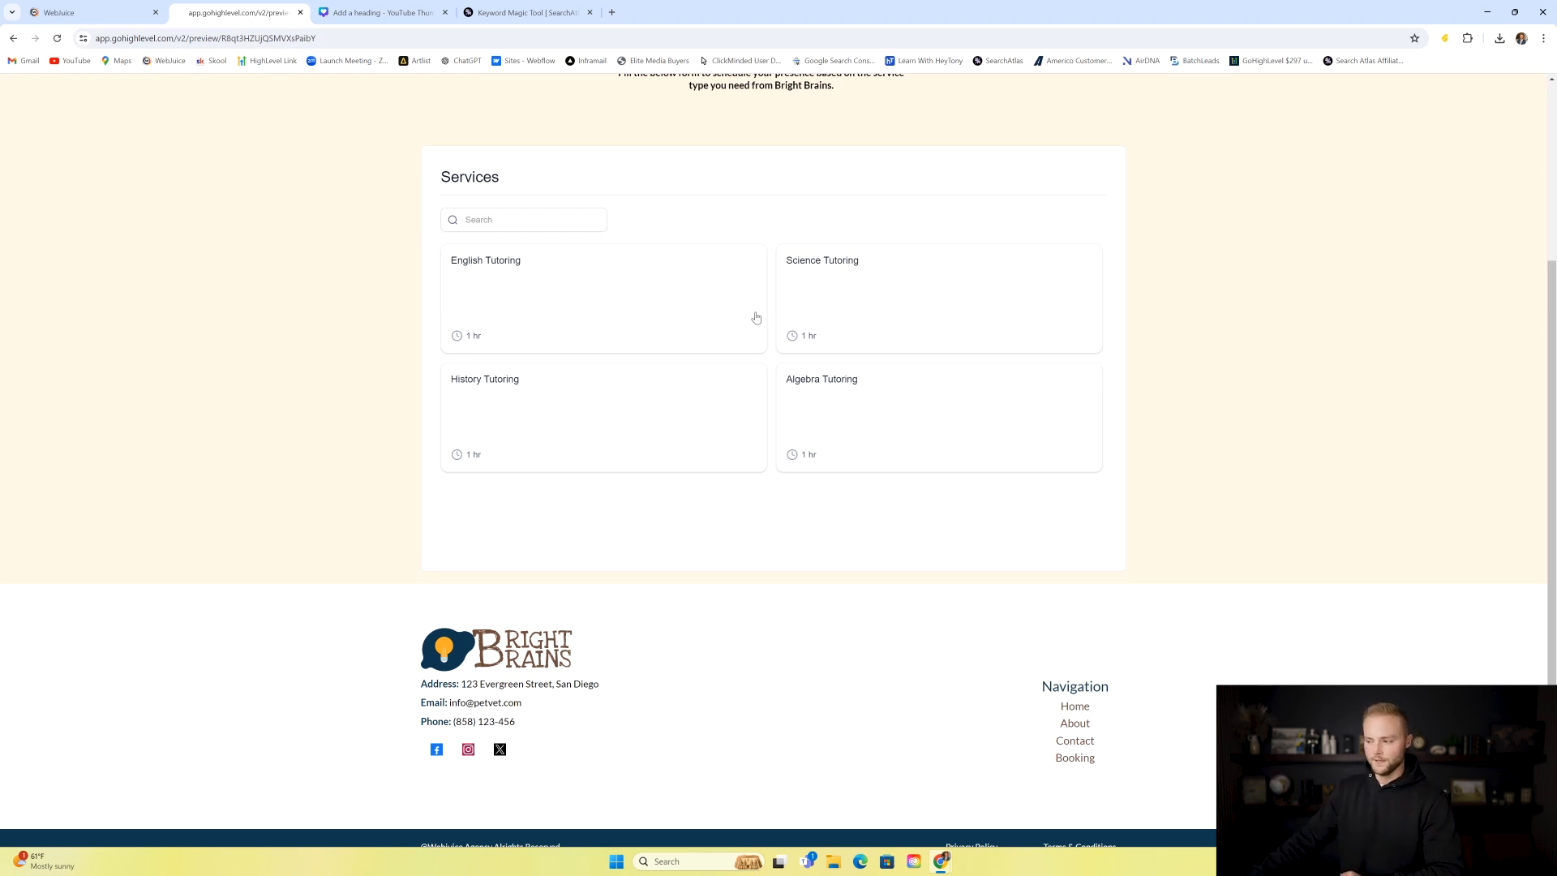
{"action": "left_click", "coordinate": [504, 275]}
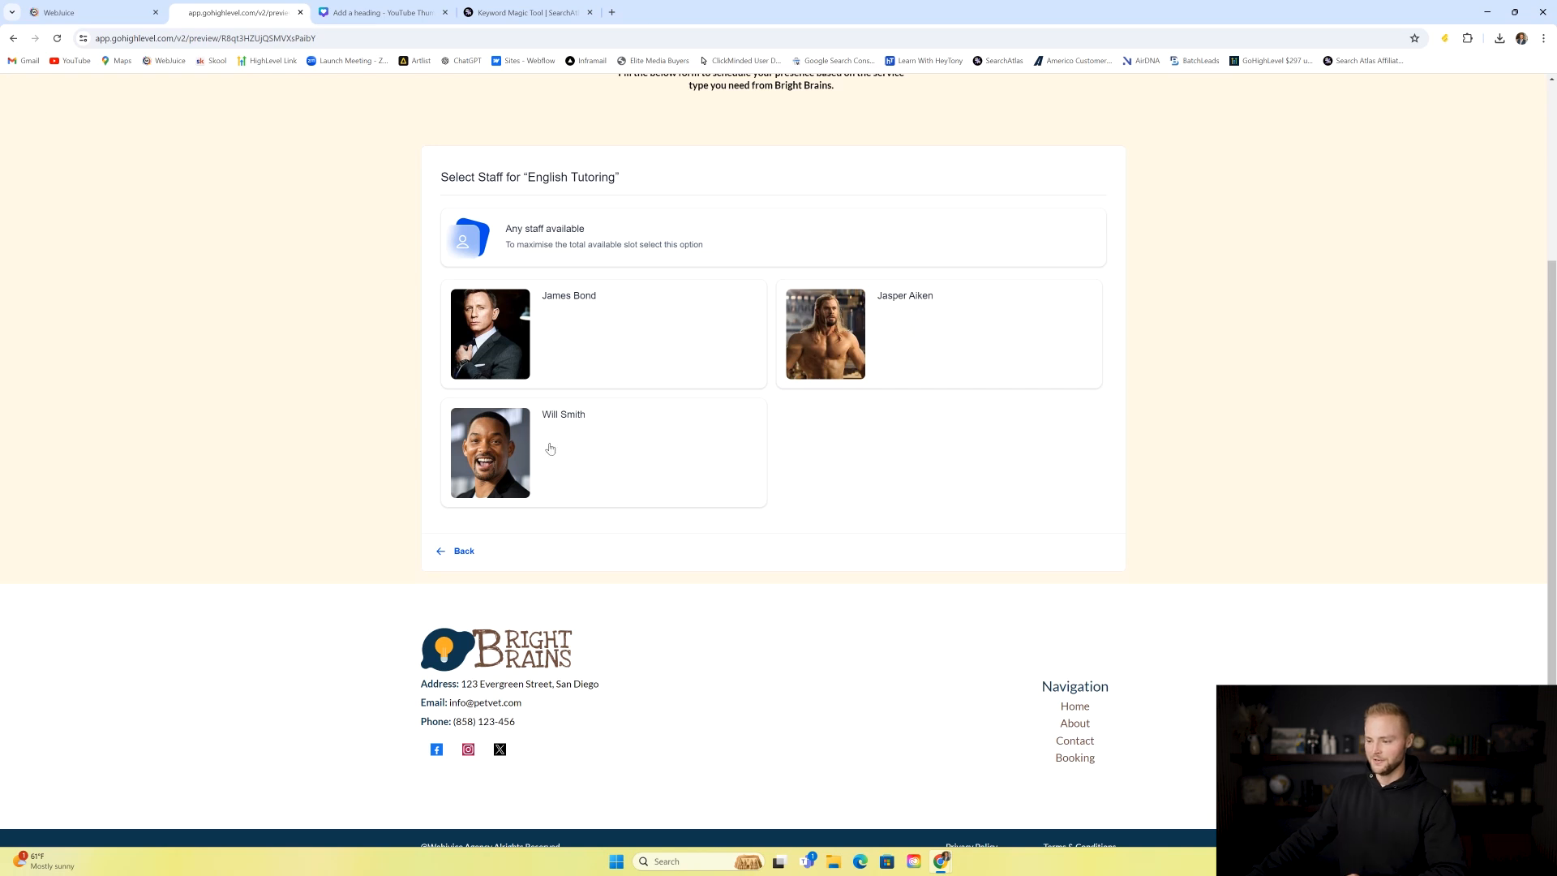
{"action": "left_click", "coordinate": [548, 321]}
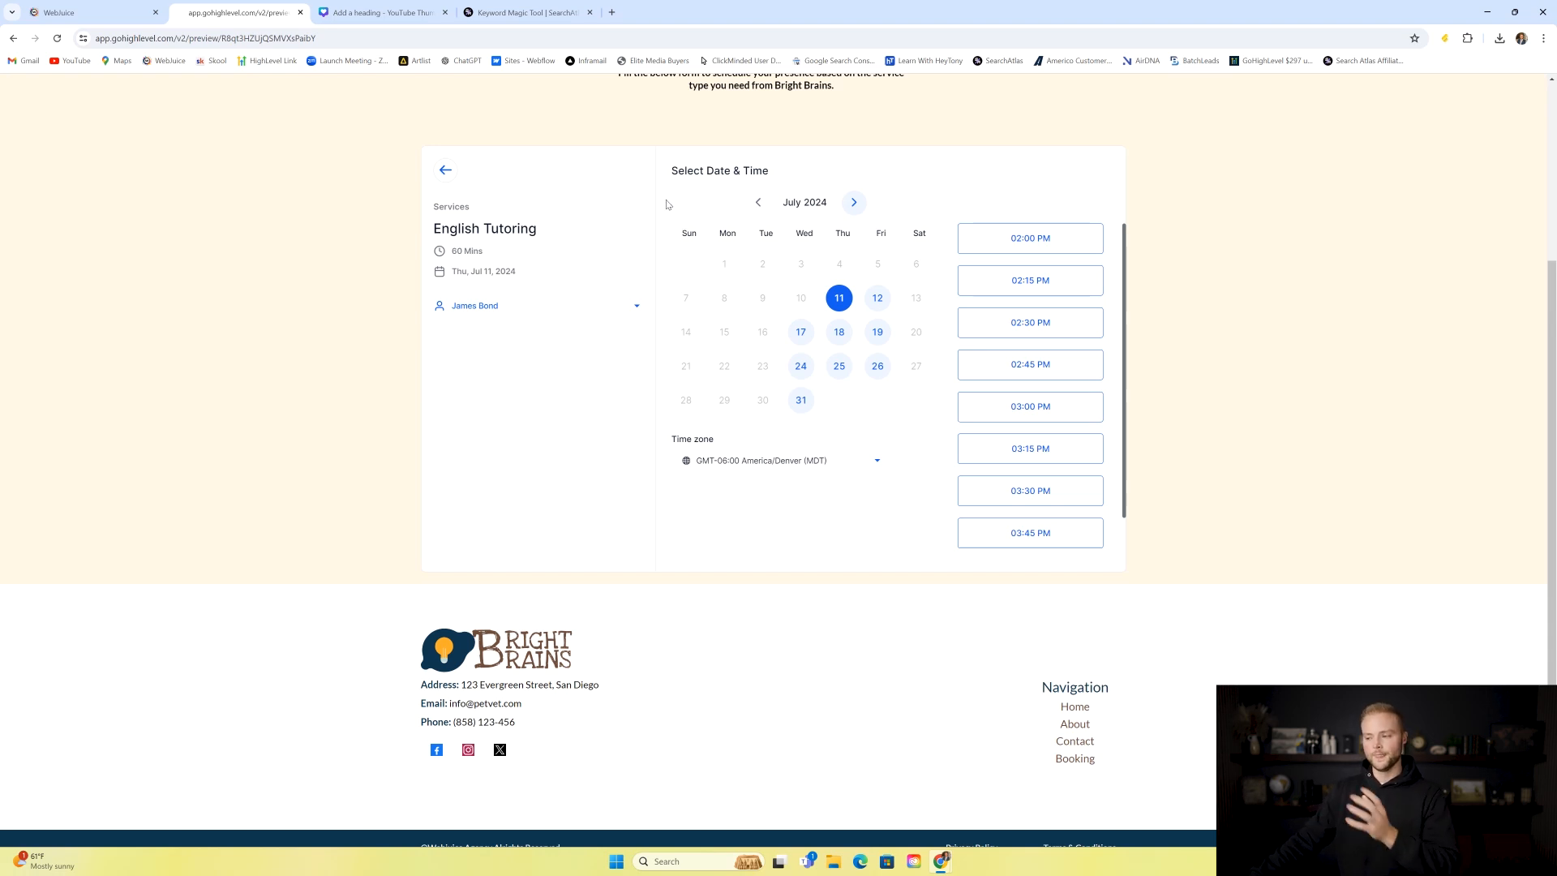
- View the account's calendar in the Webjuice dashboard, and return to the booking page preview
{"action": "left_click", "coordinate": [138, 14]}
{"action": "left_click", "coordinate": [76, 261]}
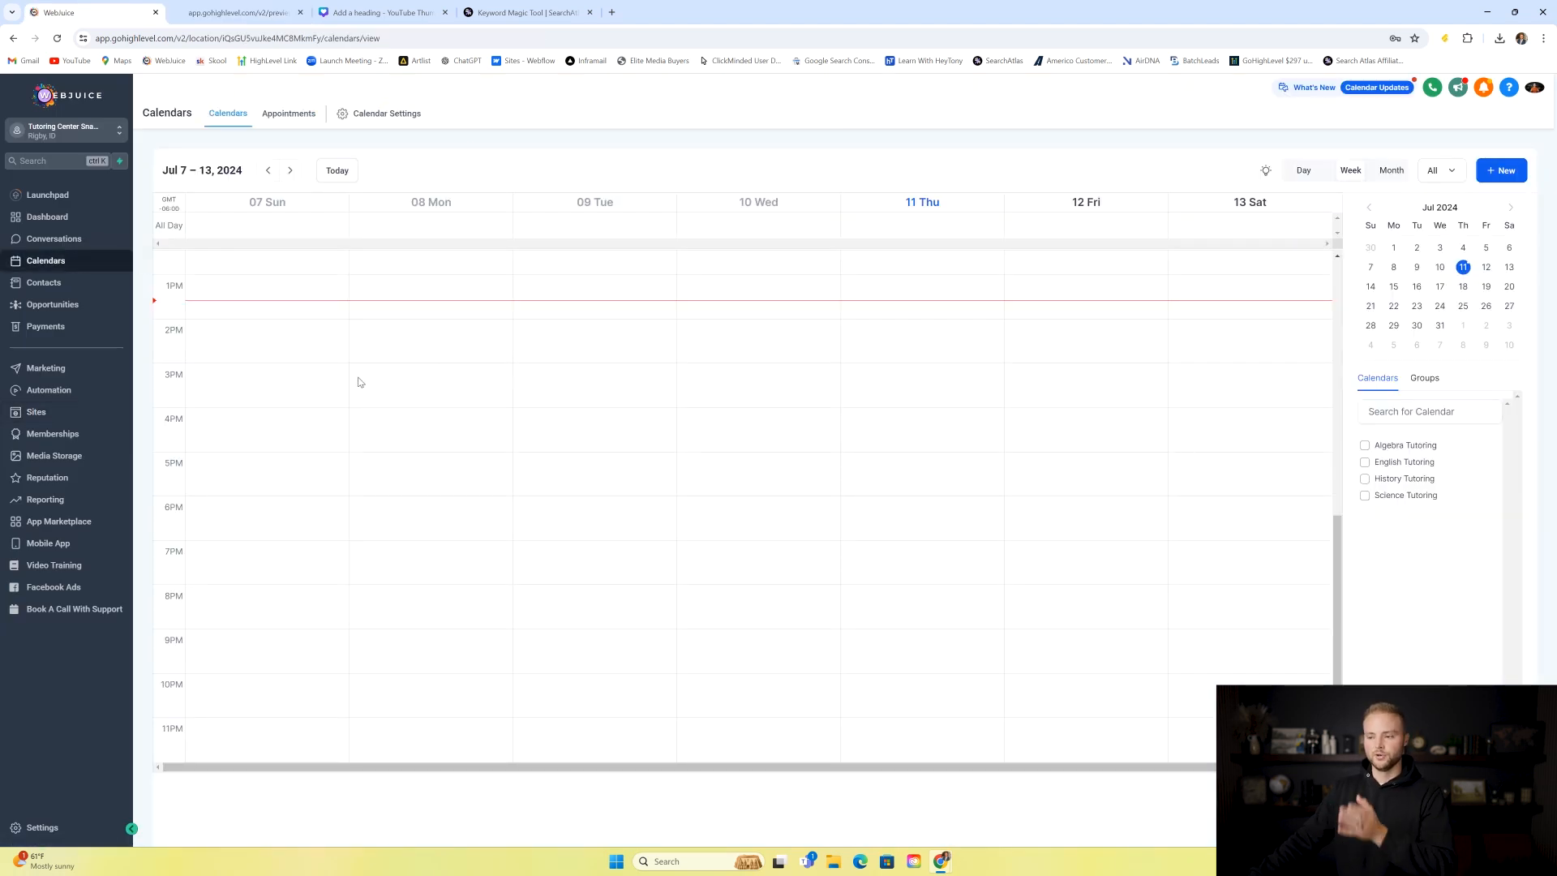
{"action": "left_click", "coordinate": [235, 12]}
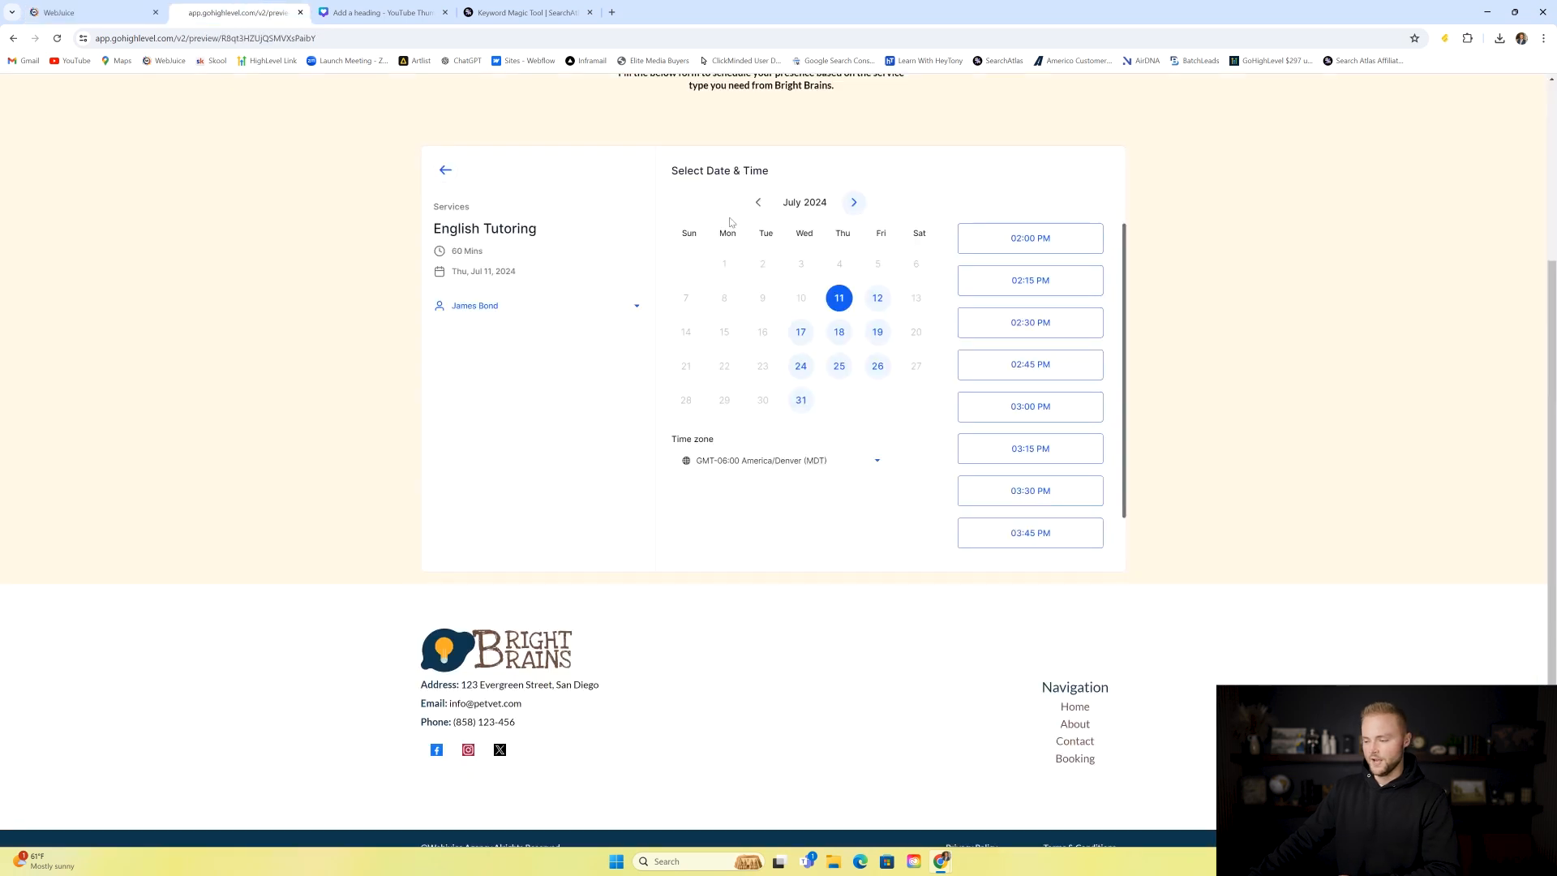
- Revisit the preview site's home page and contact form, and go back to Home
{"action": "scroll", "coordinate": [732, 222], "scroll_direction": "up", "scroll_amount": 3}
{"action": "left_click", "coordinate": [835, 109]}
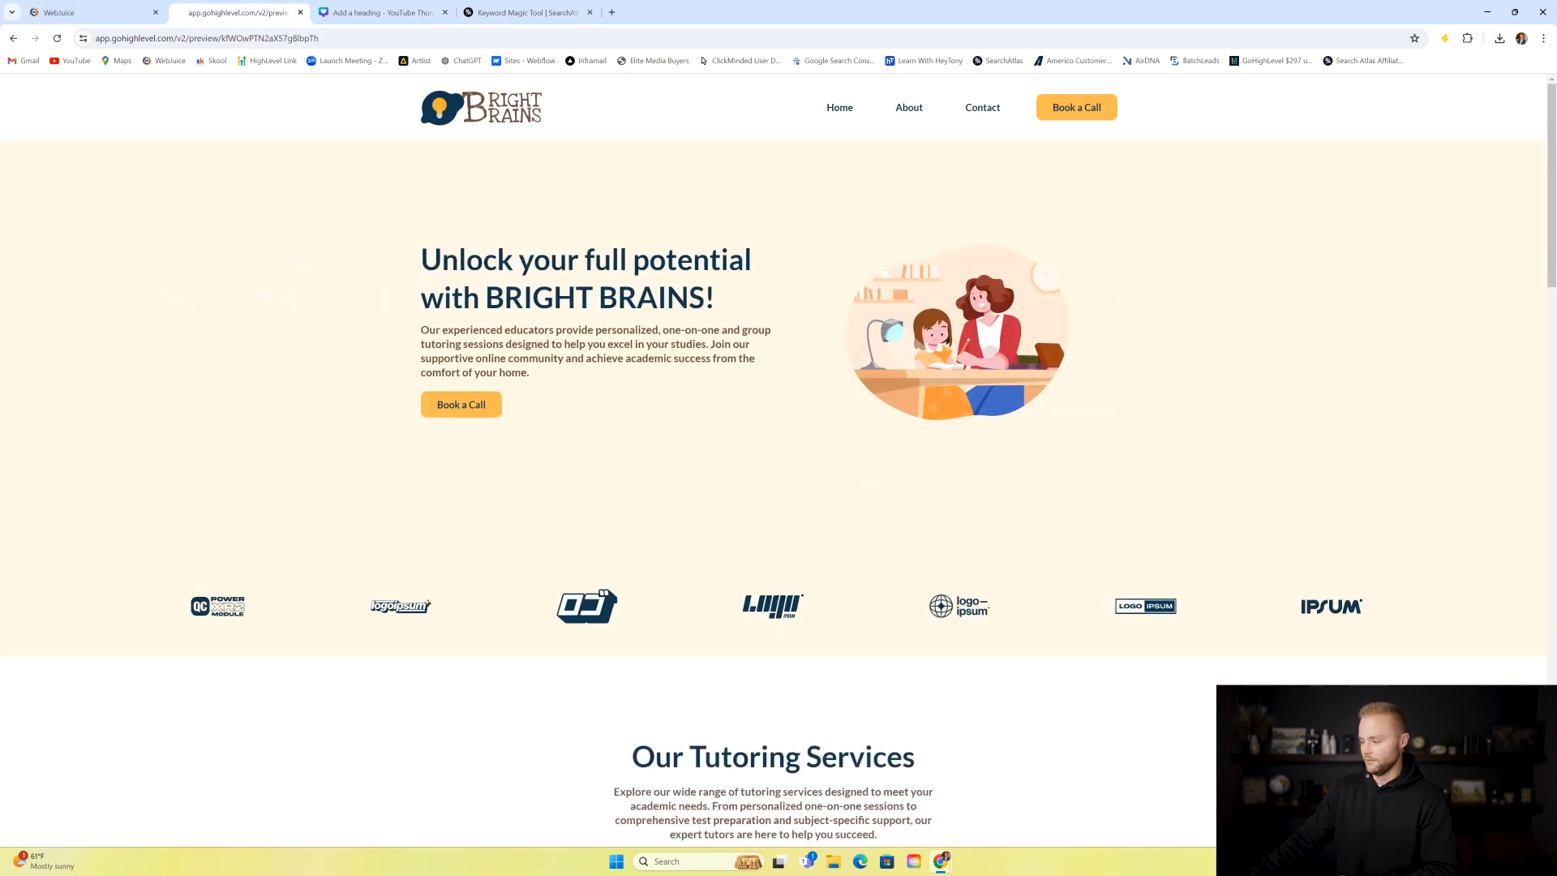
{"action": "left_click", "coordinate": [991, 106]}
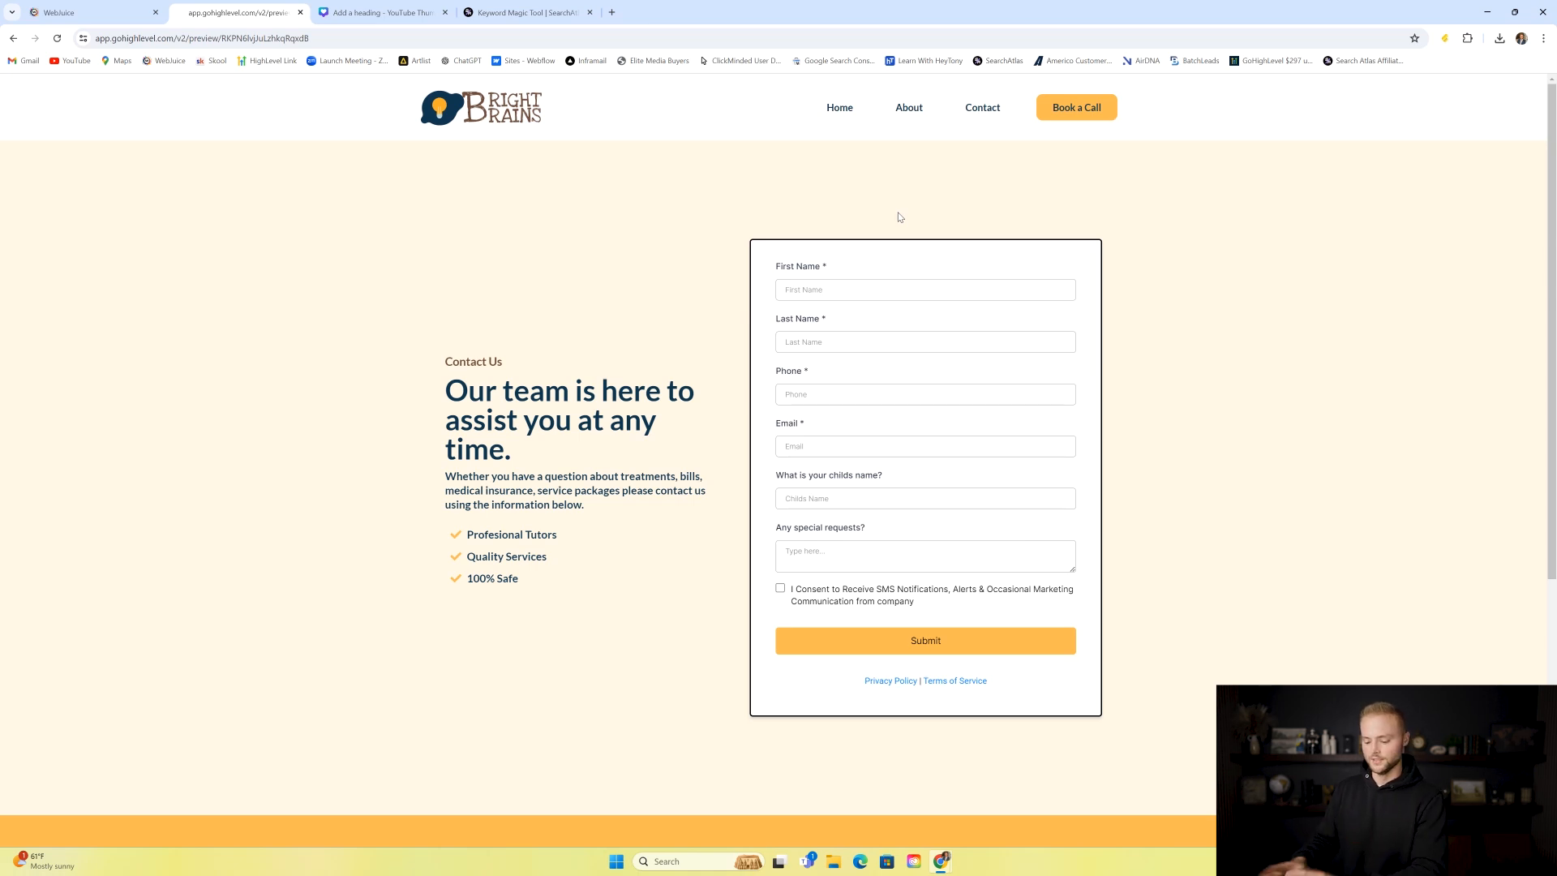
{"action": "left_click", "coordinate": [839, 109]}
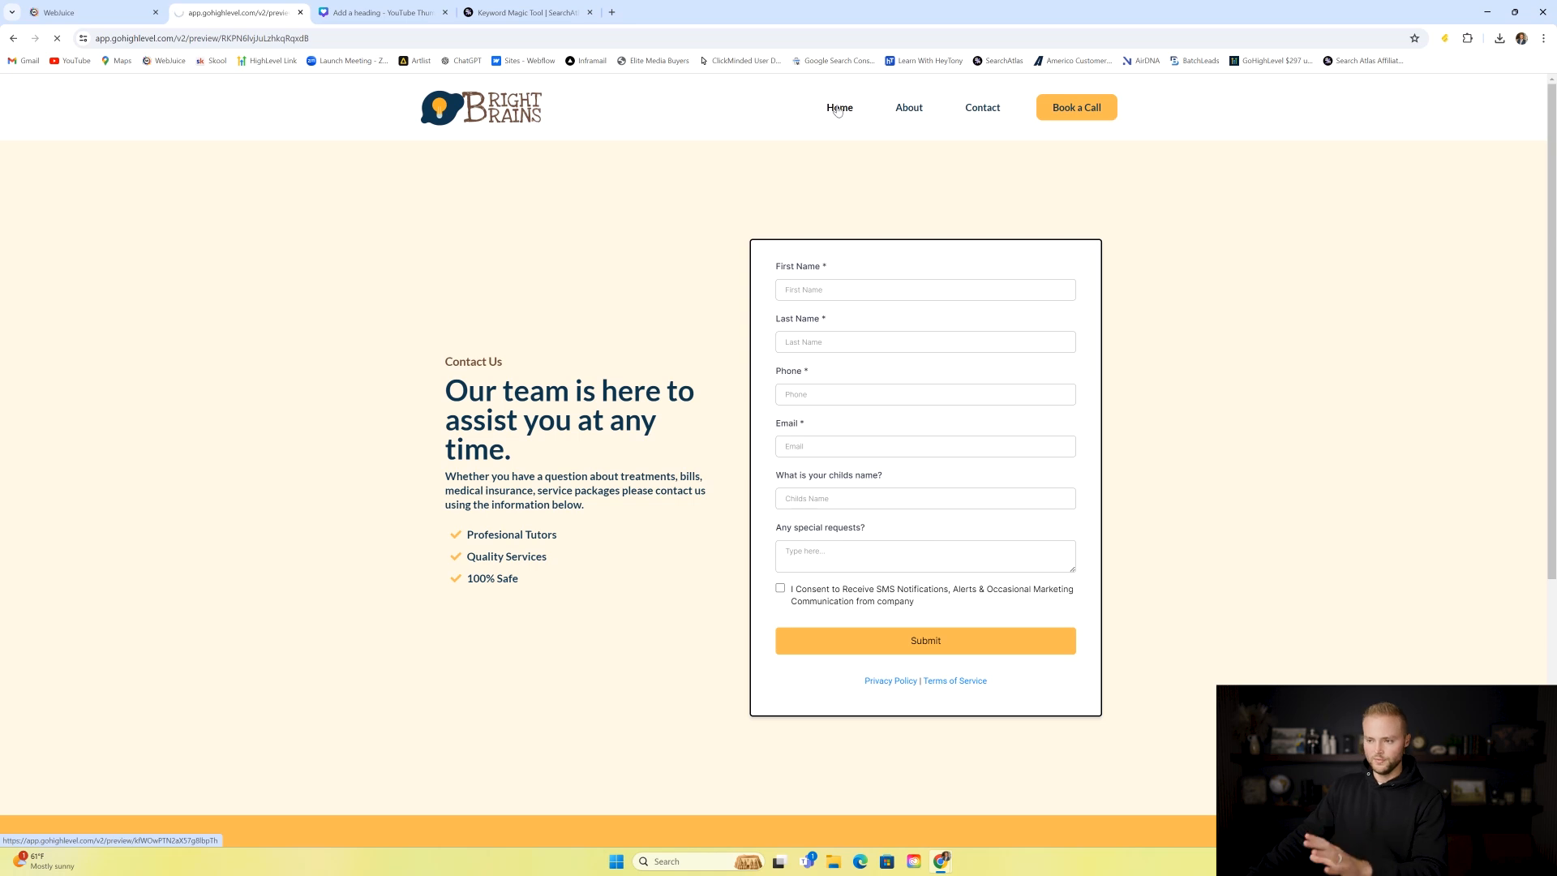
- Switch to the Webjuice dashboard, view the list of calendars in the calendar settings and open the My Staff list
{"action": "left_click", "coordinate": [101, 14]}
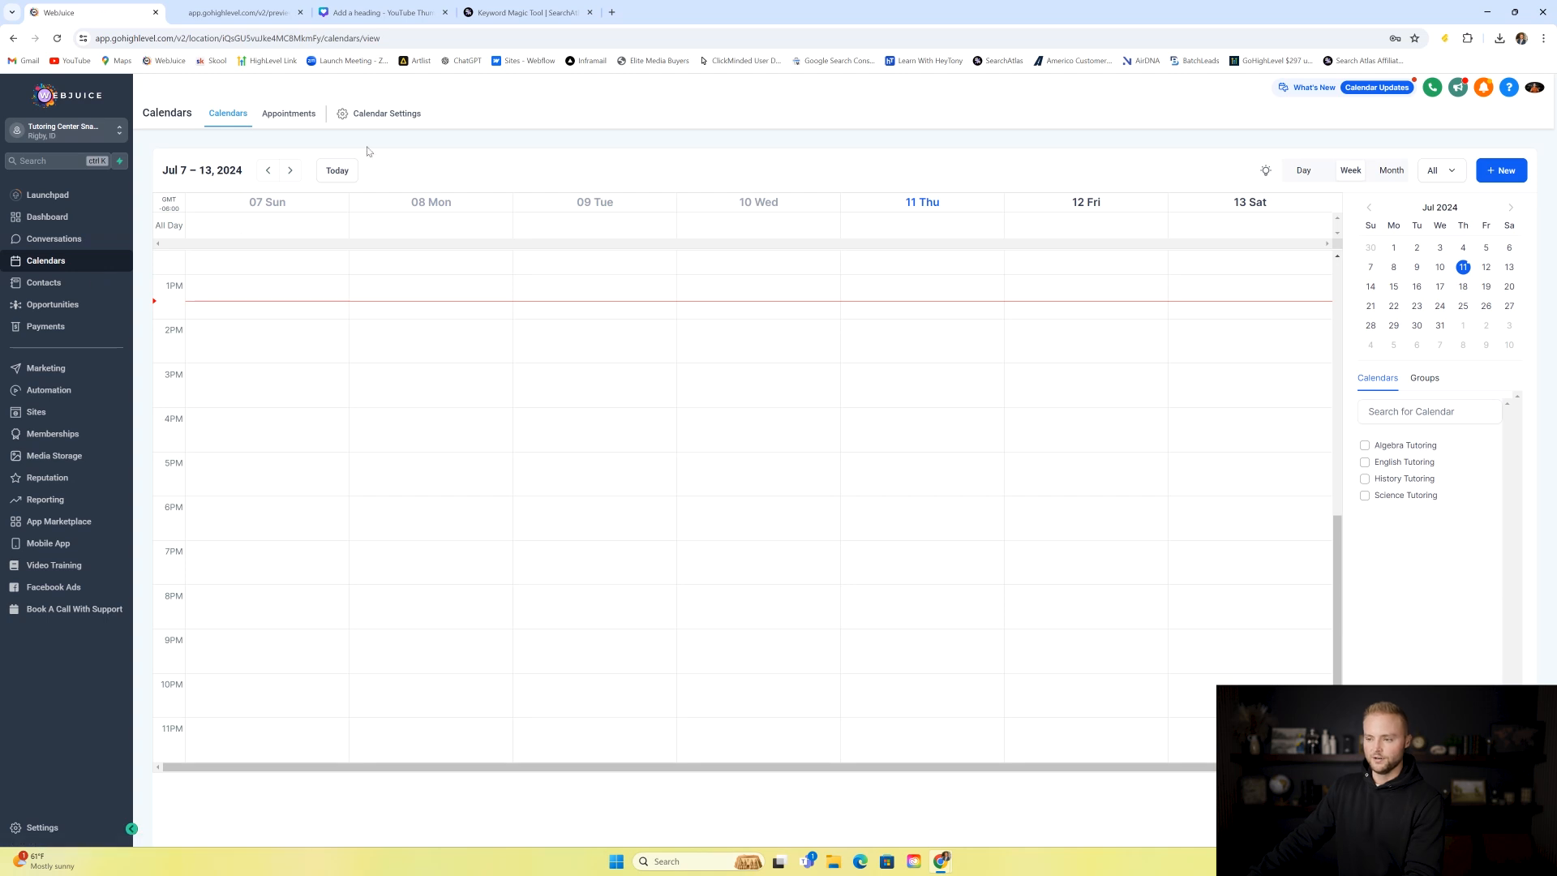
{"action": "left_click", "coordinate": [382, 116]}
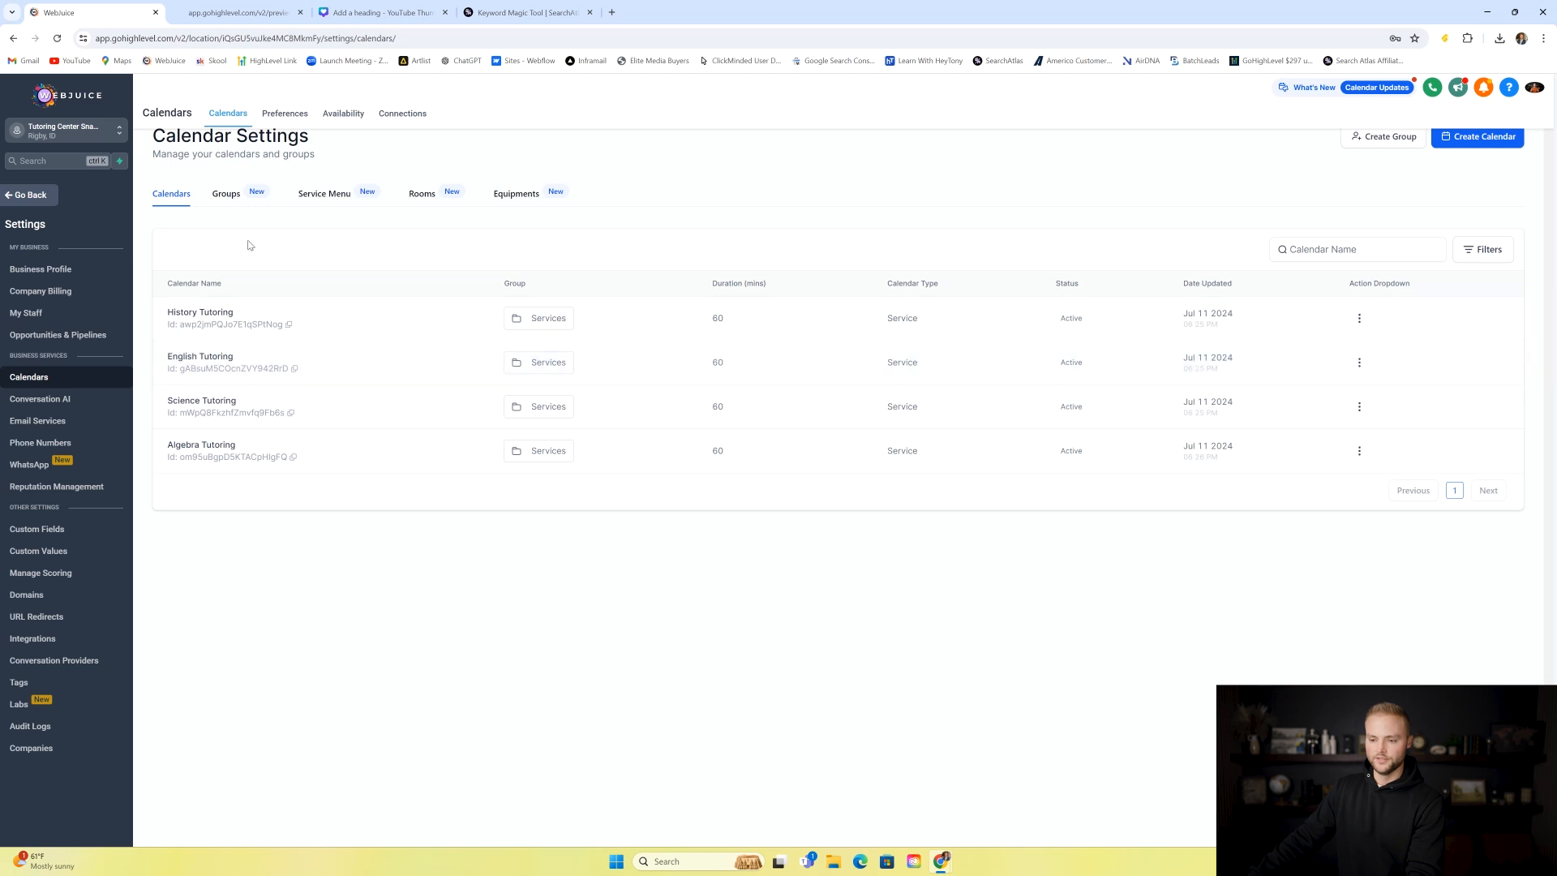
{"action": "left_click", "coordinate": [76, 315]}
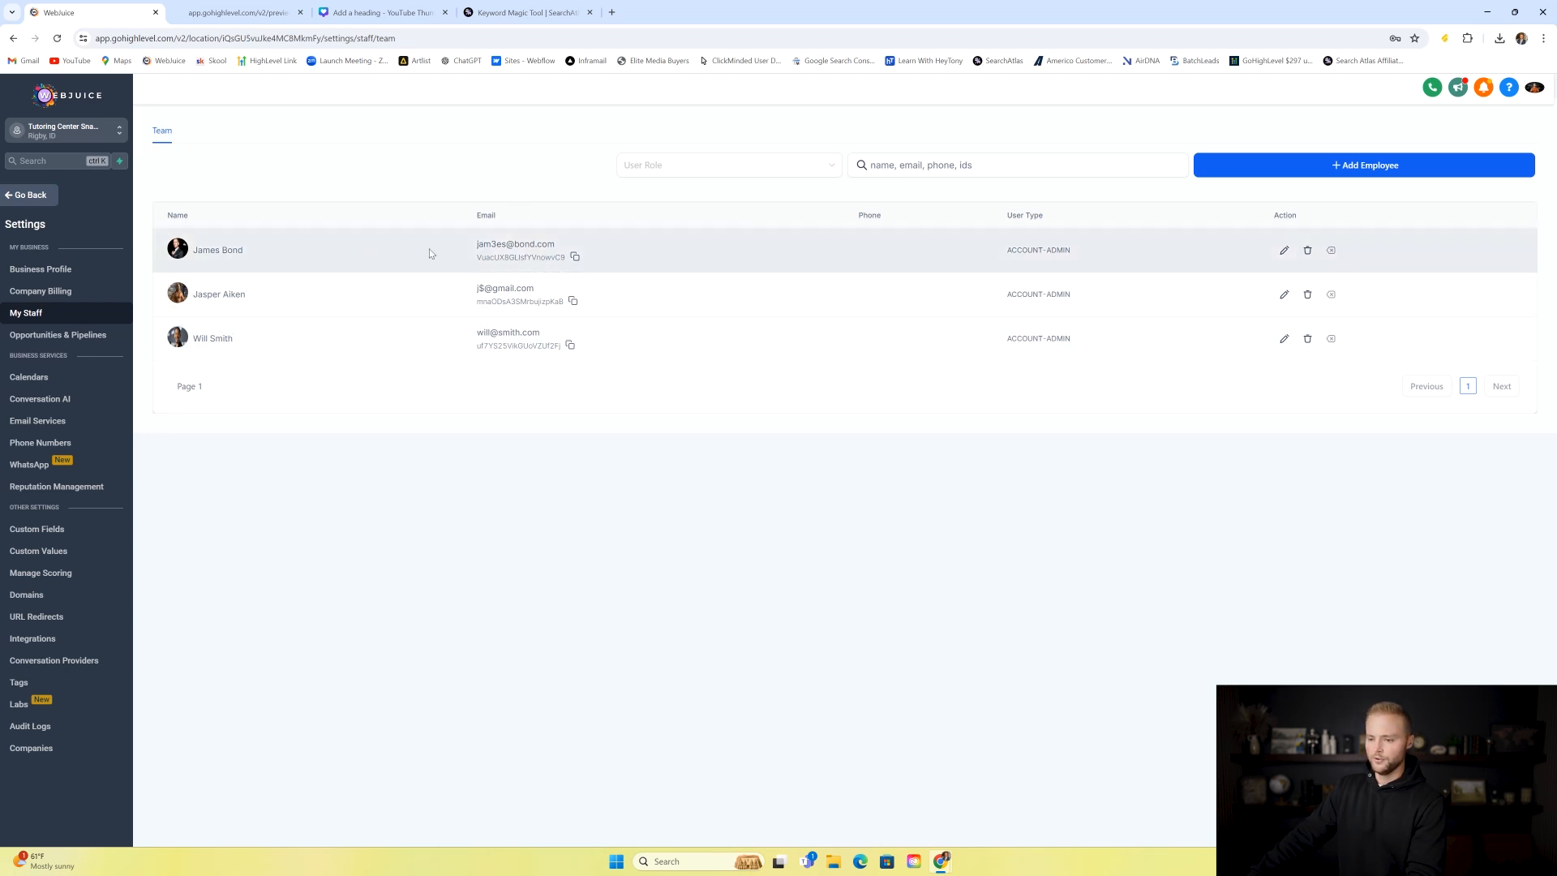
- Start a new employee, autofill the first name, last name, email and phone, and browse the image files for a profile picture
{"action": "left_click", "coordinate": [1340, 168]}
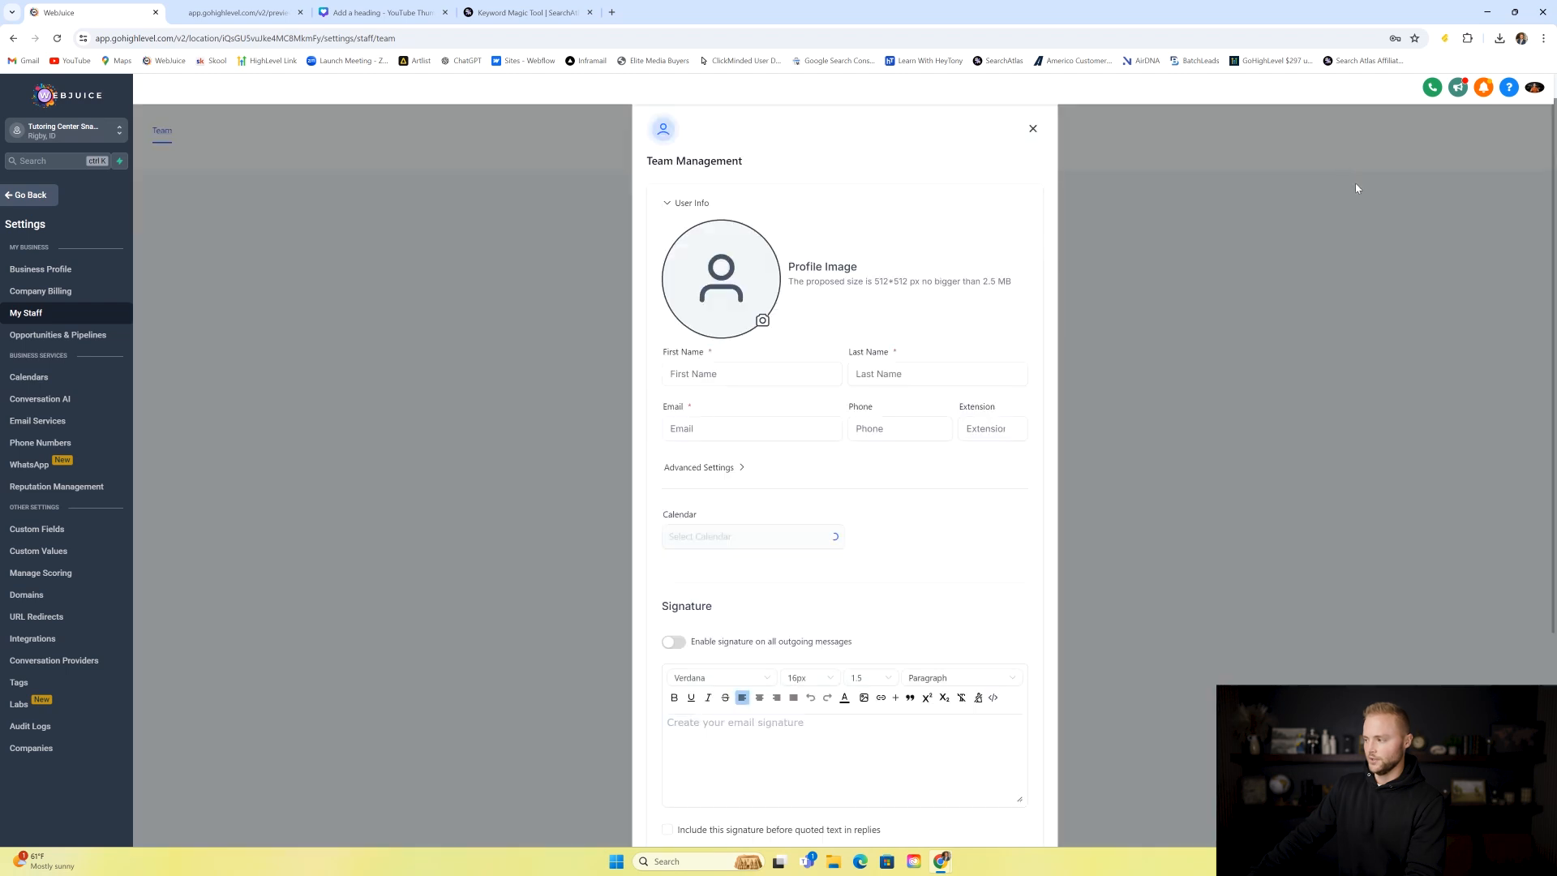
{"action": "left_click", "coordinate": [744, 374]}
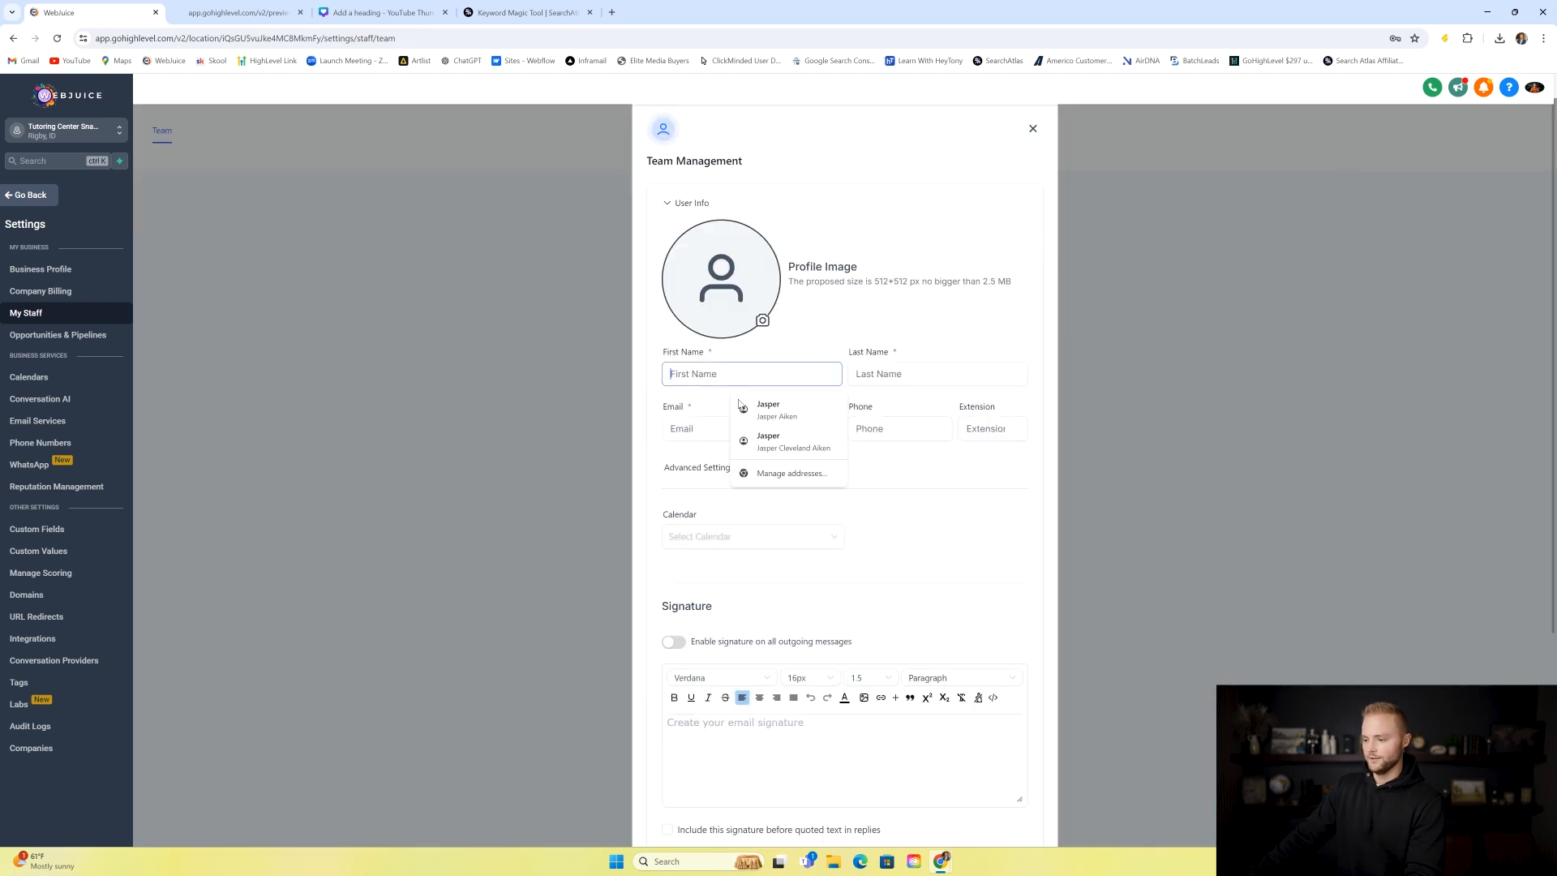
{"action": "left_click", "coordinate": [855, 439]}
{"action": "scroll", "coordinate": [855, 439], "scroll_direction": "down", "scroll_amount": 2}
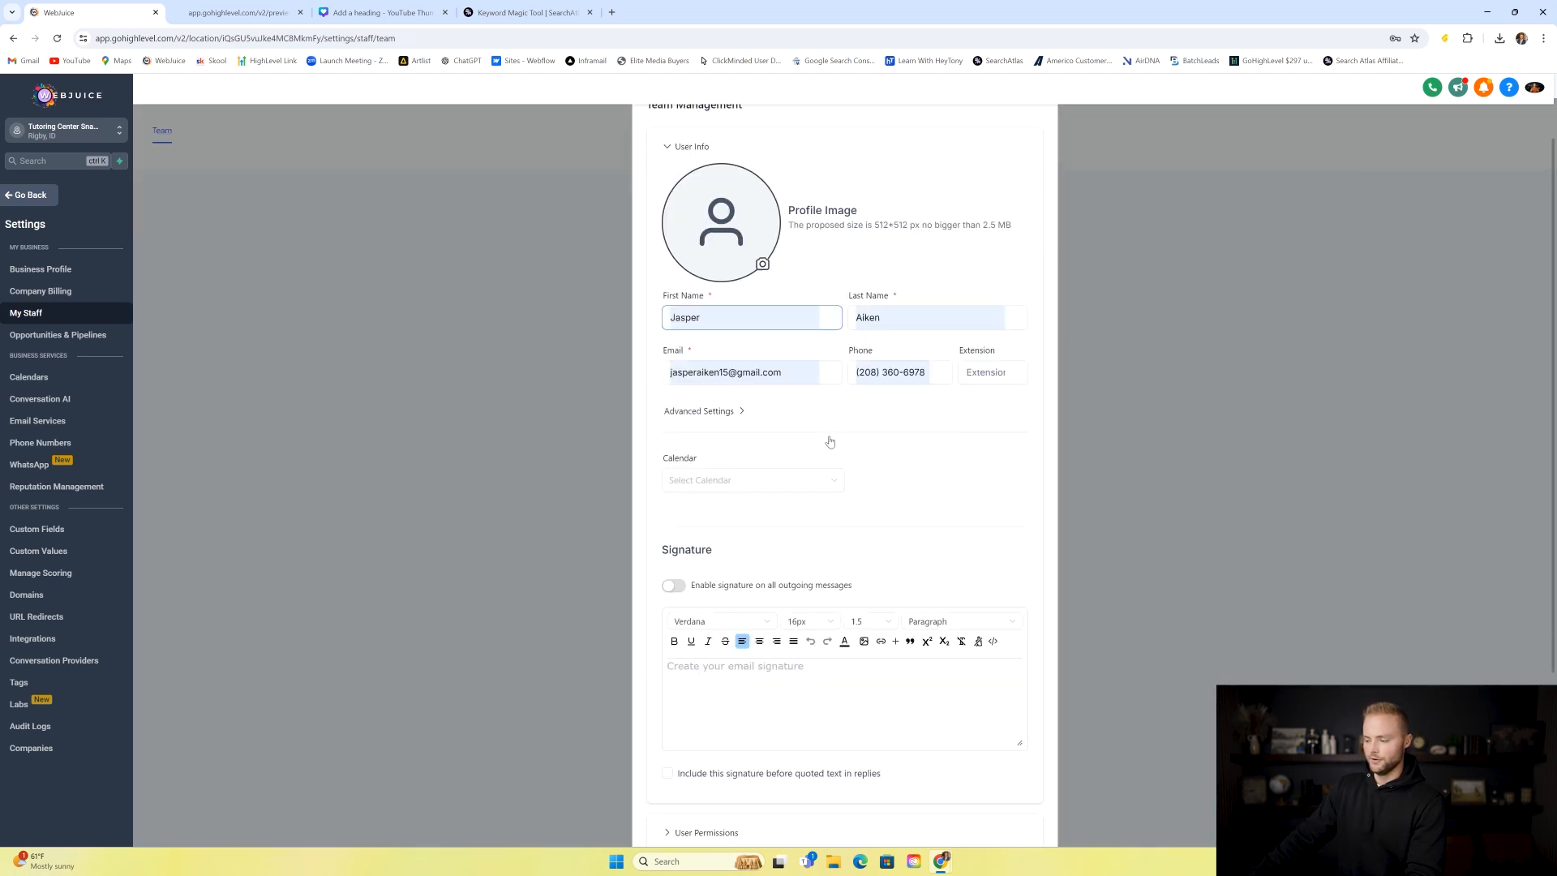
{"action": "left_click", "coordinate": [726, 196]}
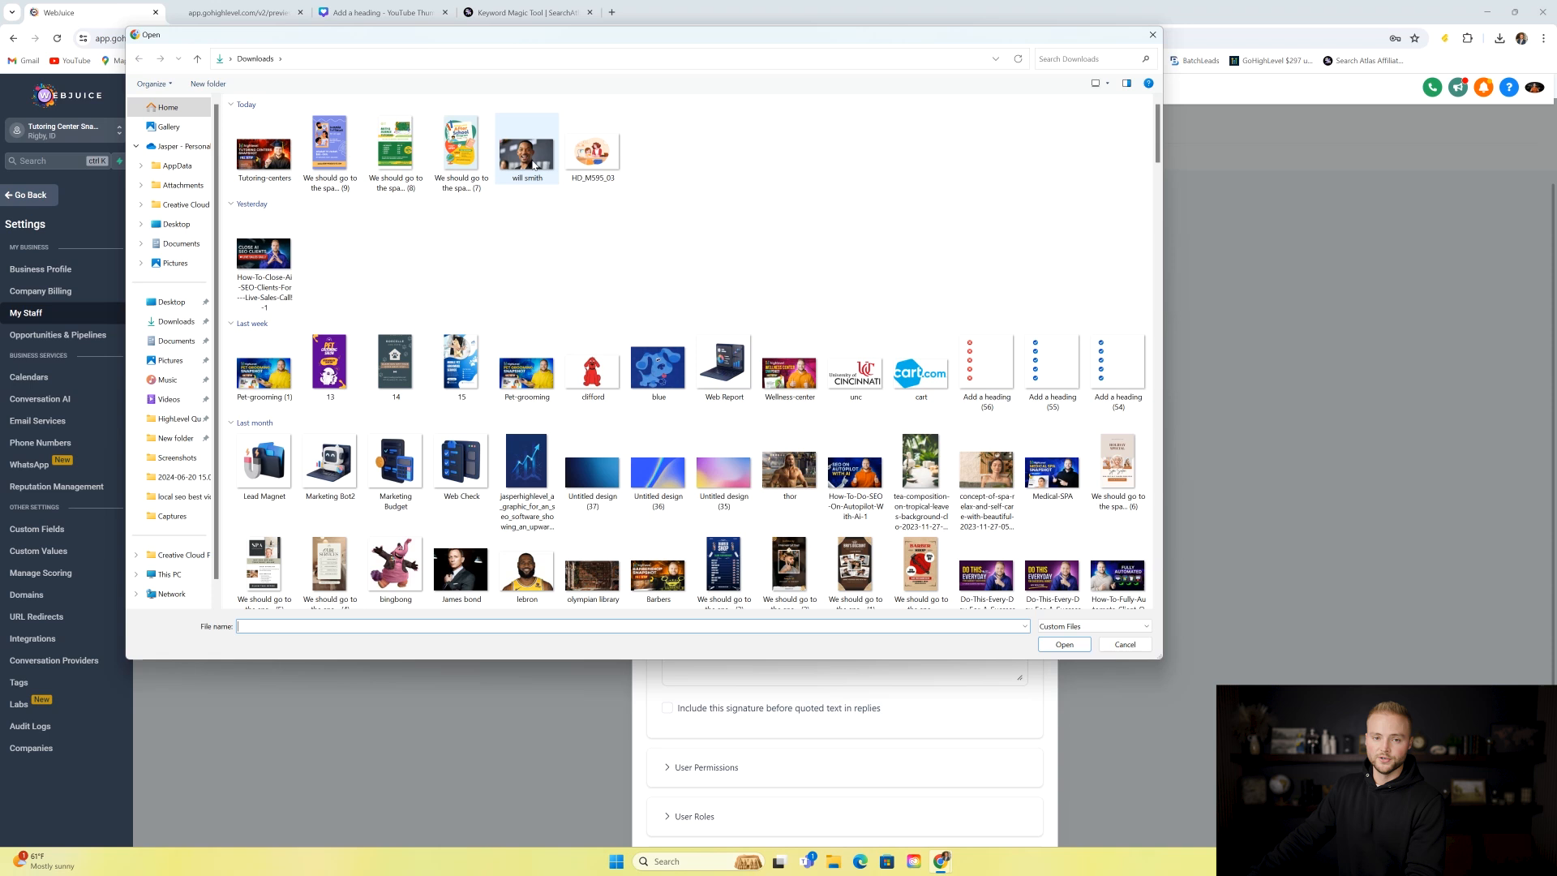
{"action": "left_click", "coordinate": [1152, 35]}
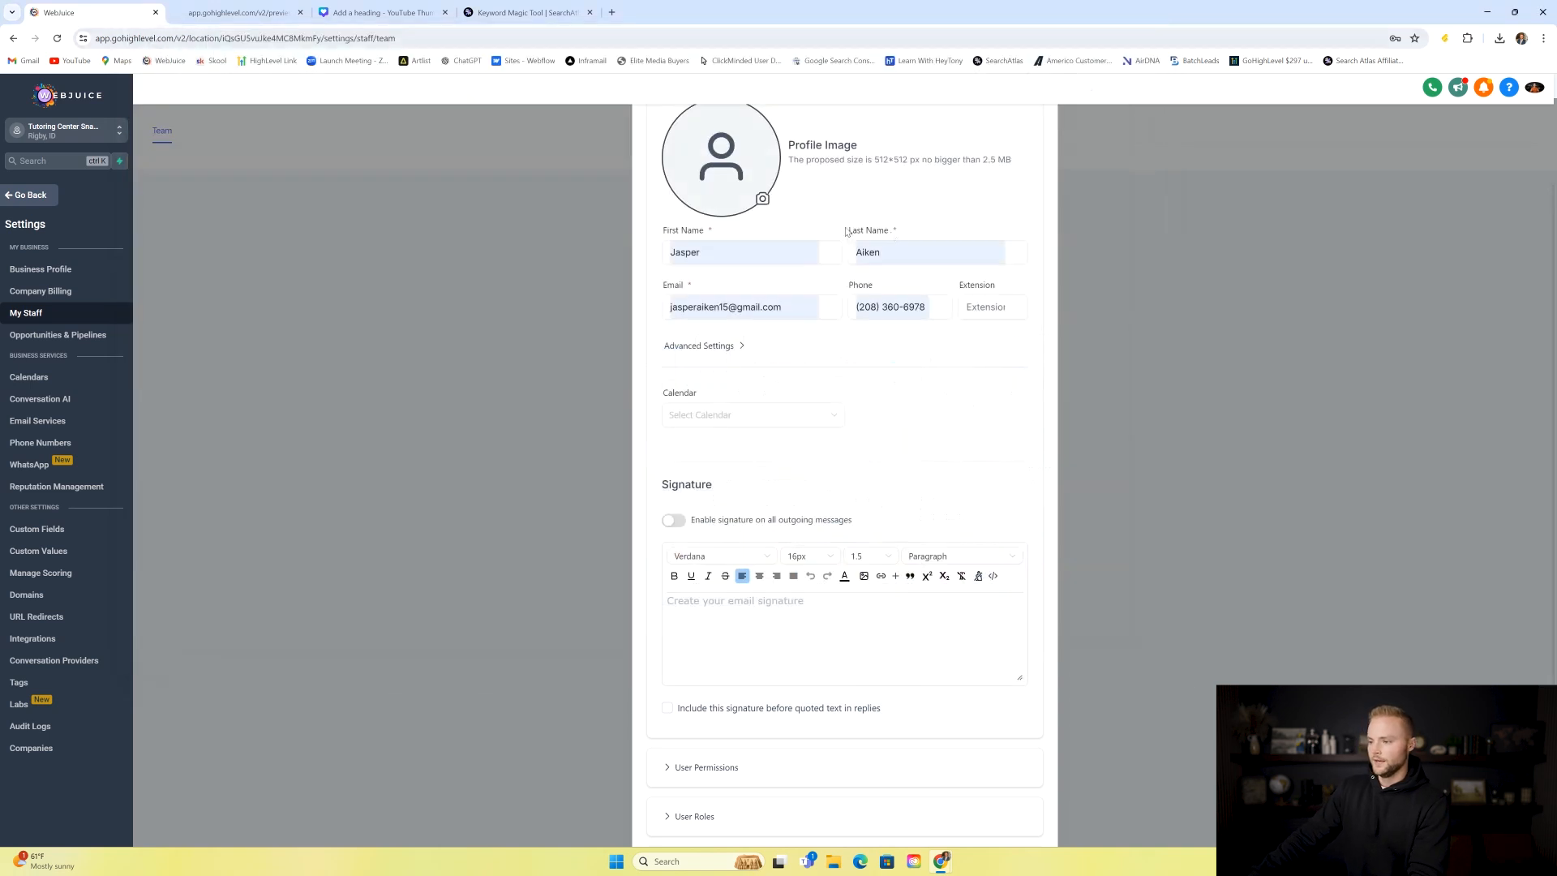
- Expand the new employee's user availability settings and remove Tuesday and Thursday from the available hours
{"action": "scroll", "coordinate": [772, 191], "scroll_direction": "down", "scroll_amount": 2}
{"action": "scroll", "coordinate": [807, 268], "scroll_direction": "up", "scroll_amount": 3}
{"action": "scroll", "coordinate": [781, 250], "scroll_direction": "down", "scroll_amount": 3}
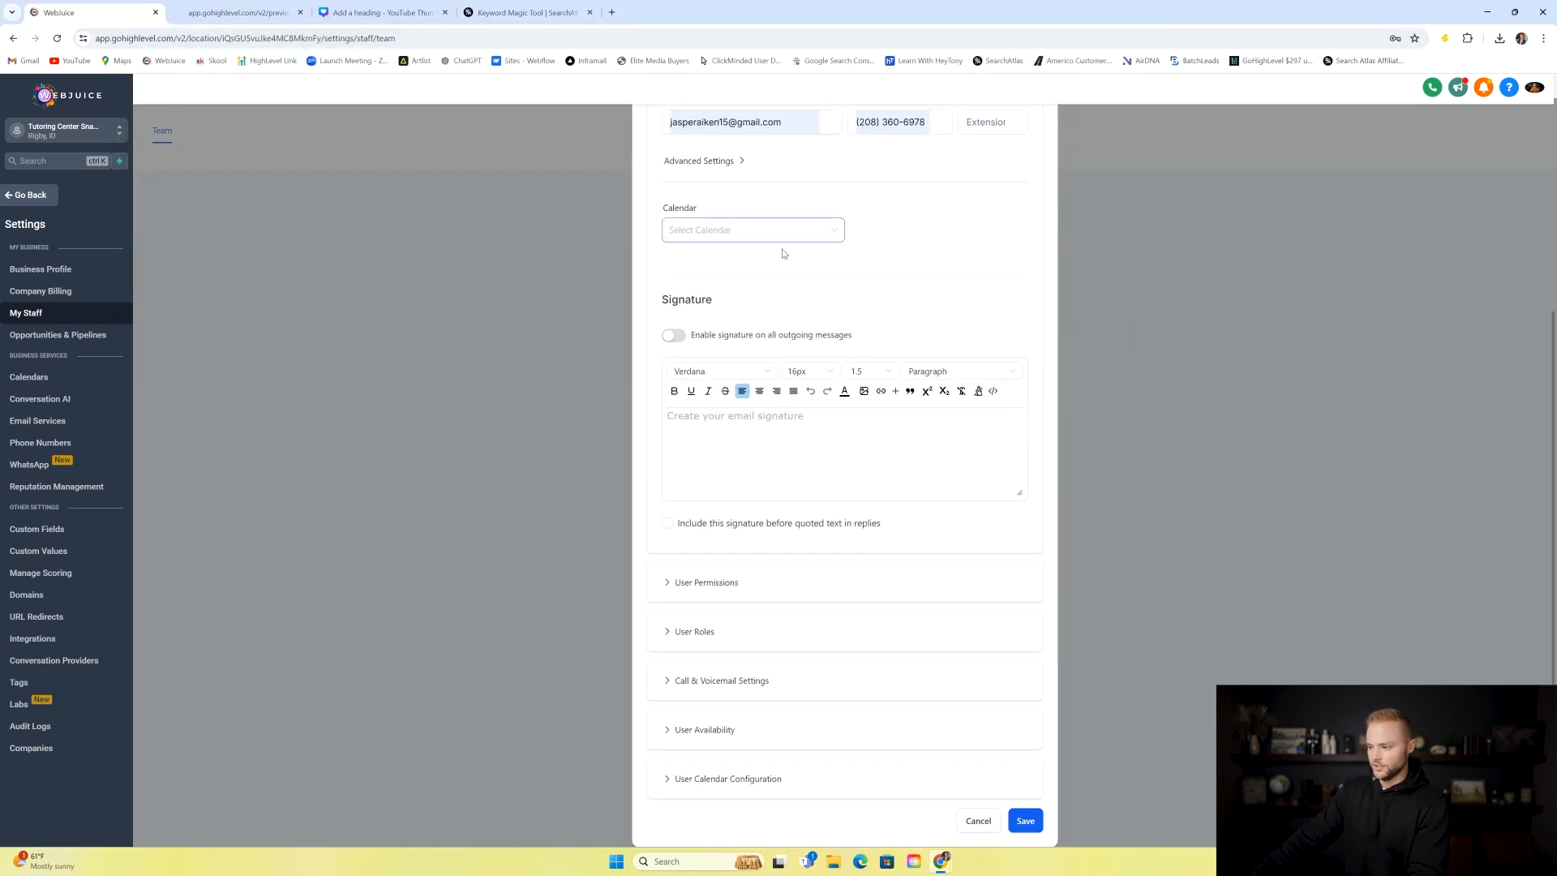
{"action": "left_click", "coordinate": [713, 730]}
{"action": "scroll", "coordinate": [814, 567], "scroll_direction": "down", "scroll_amount": 6}
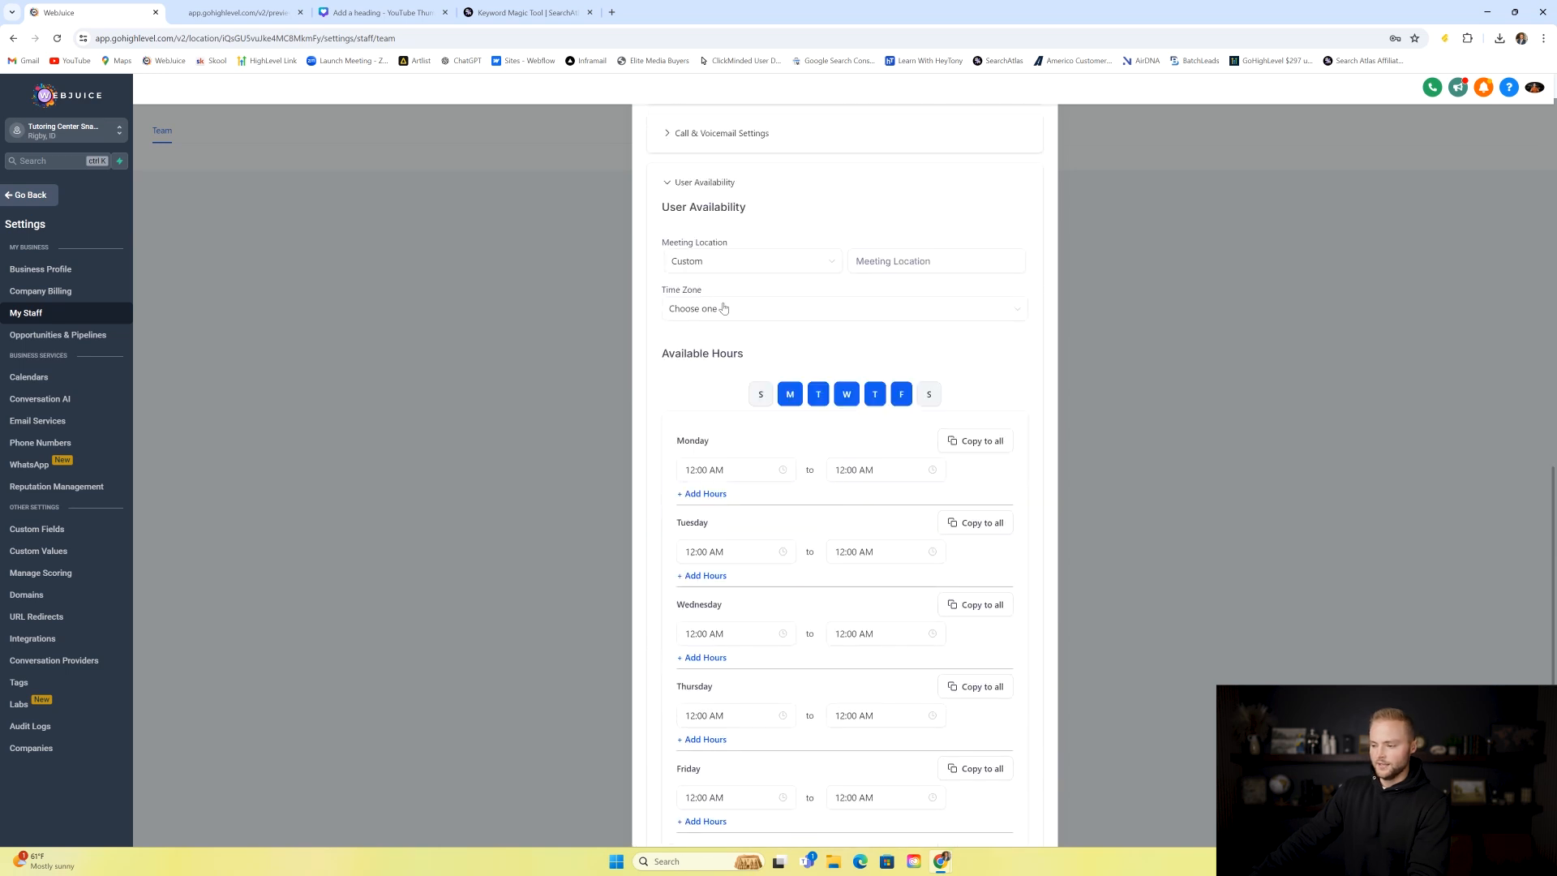
{"action": "left_click", "coordinate": [818, 397]}
{"action": "left_click", "coordinate": [875, 394]}
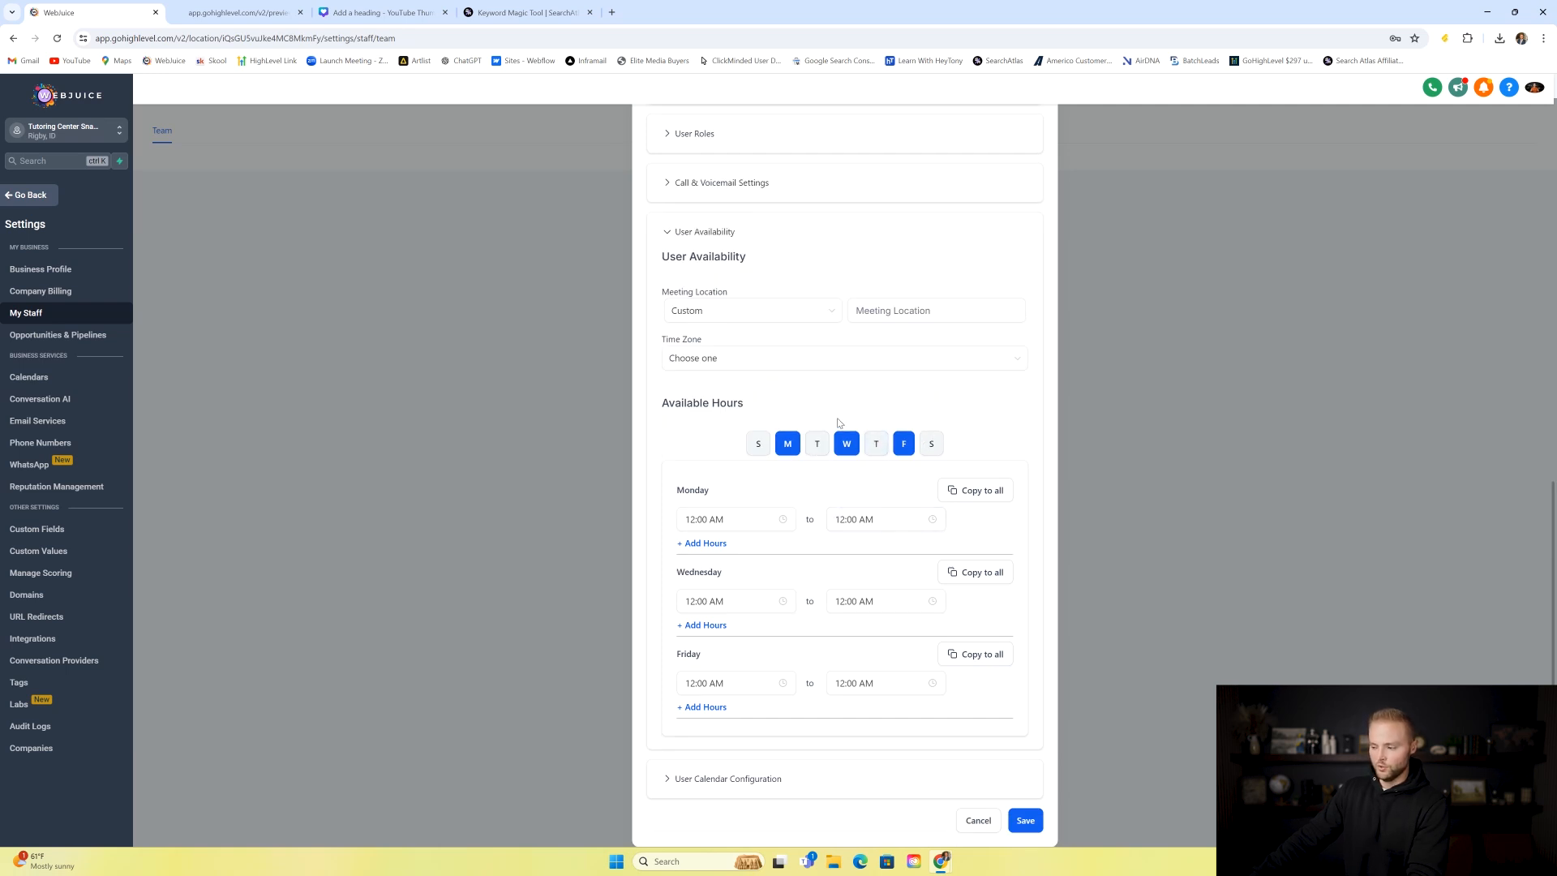
- View the choices for Monday's start time and cancel the new employee without saving
{"action": "left_click", "coordinate": [688, 519]}
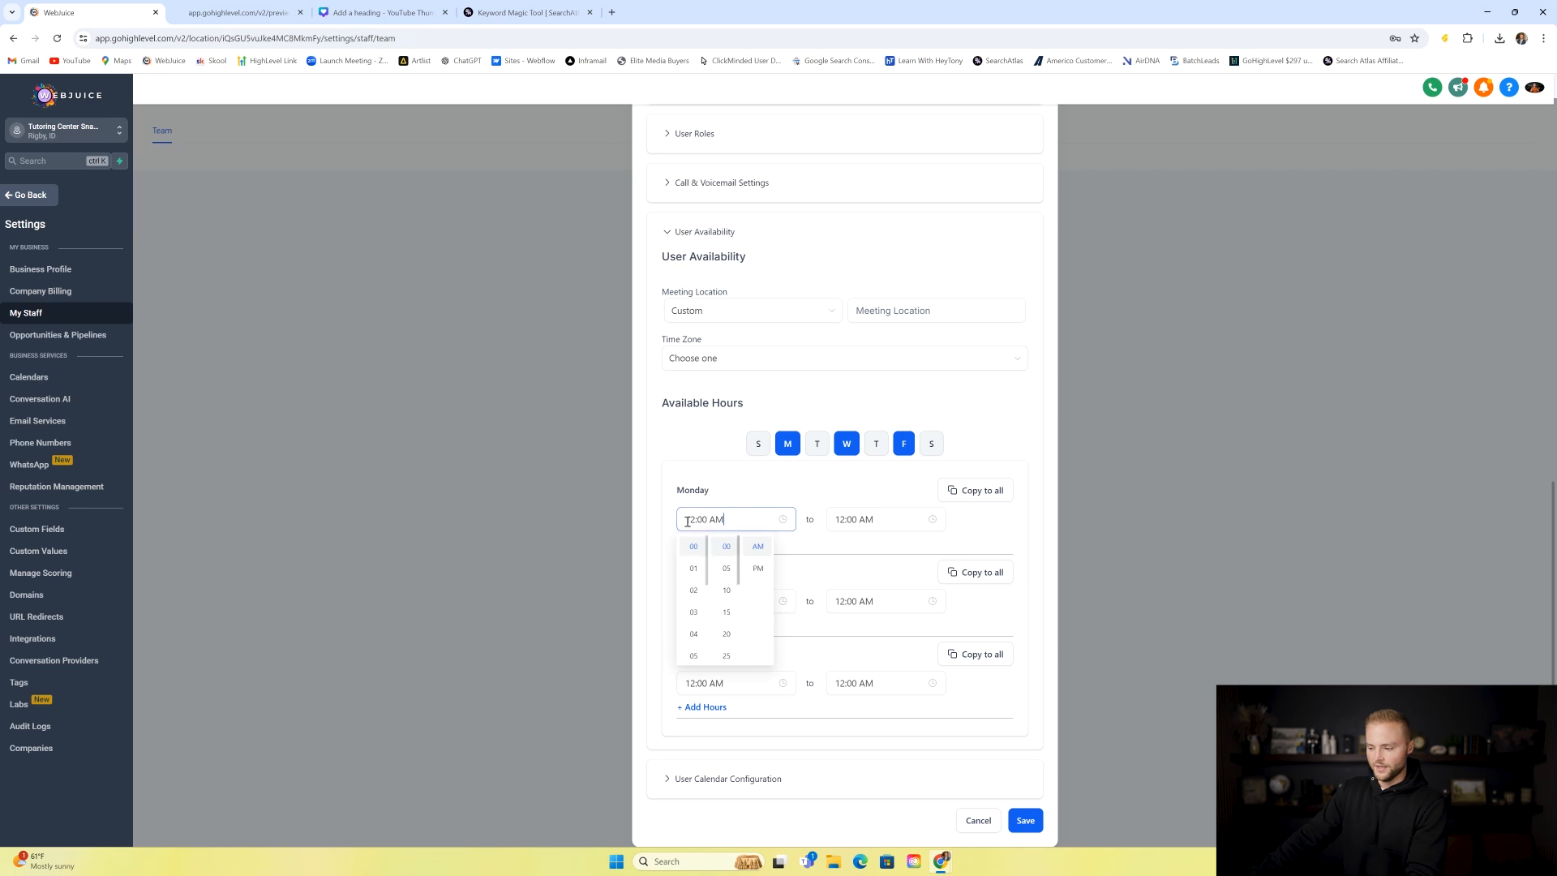
{"action": "scroll", "coordinate": [691, 571], "scroll_direction": "up", "scroll_amount": 2}
{"action": "left_click", "coordinate": [809, 606]}
{"action": "scroll", "coordinate": [810, 607], "scroll_direction": "down", "scroll_amount": 2}
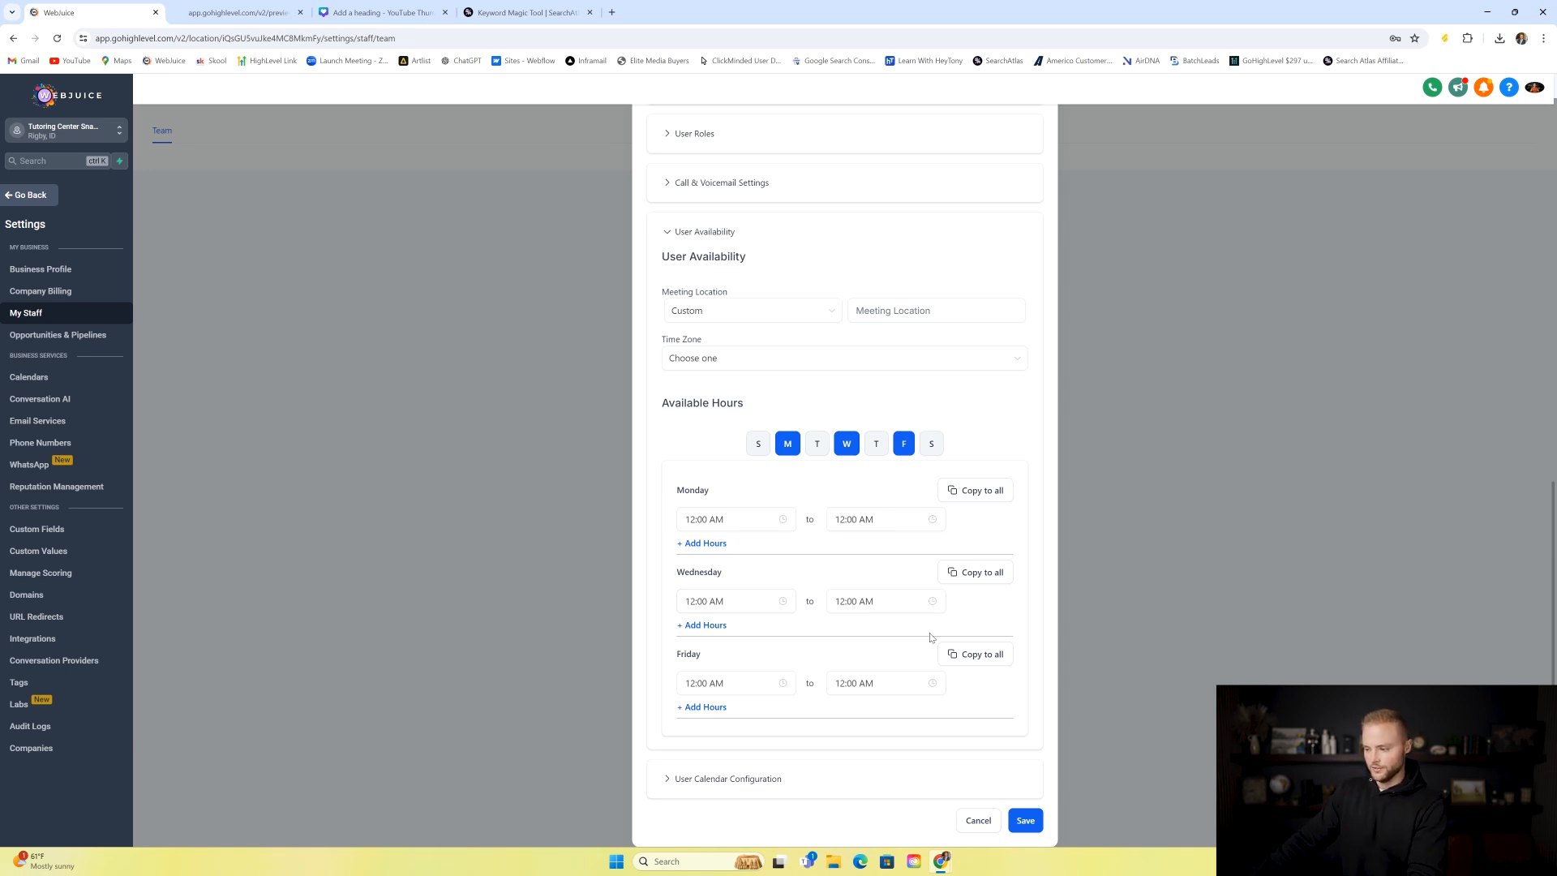
{"action": "left_click", "coordinate": [979, 821]}
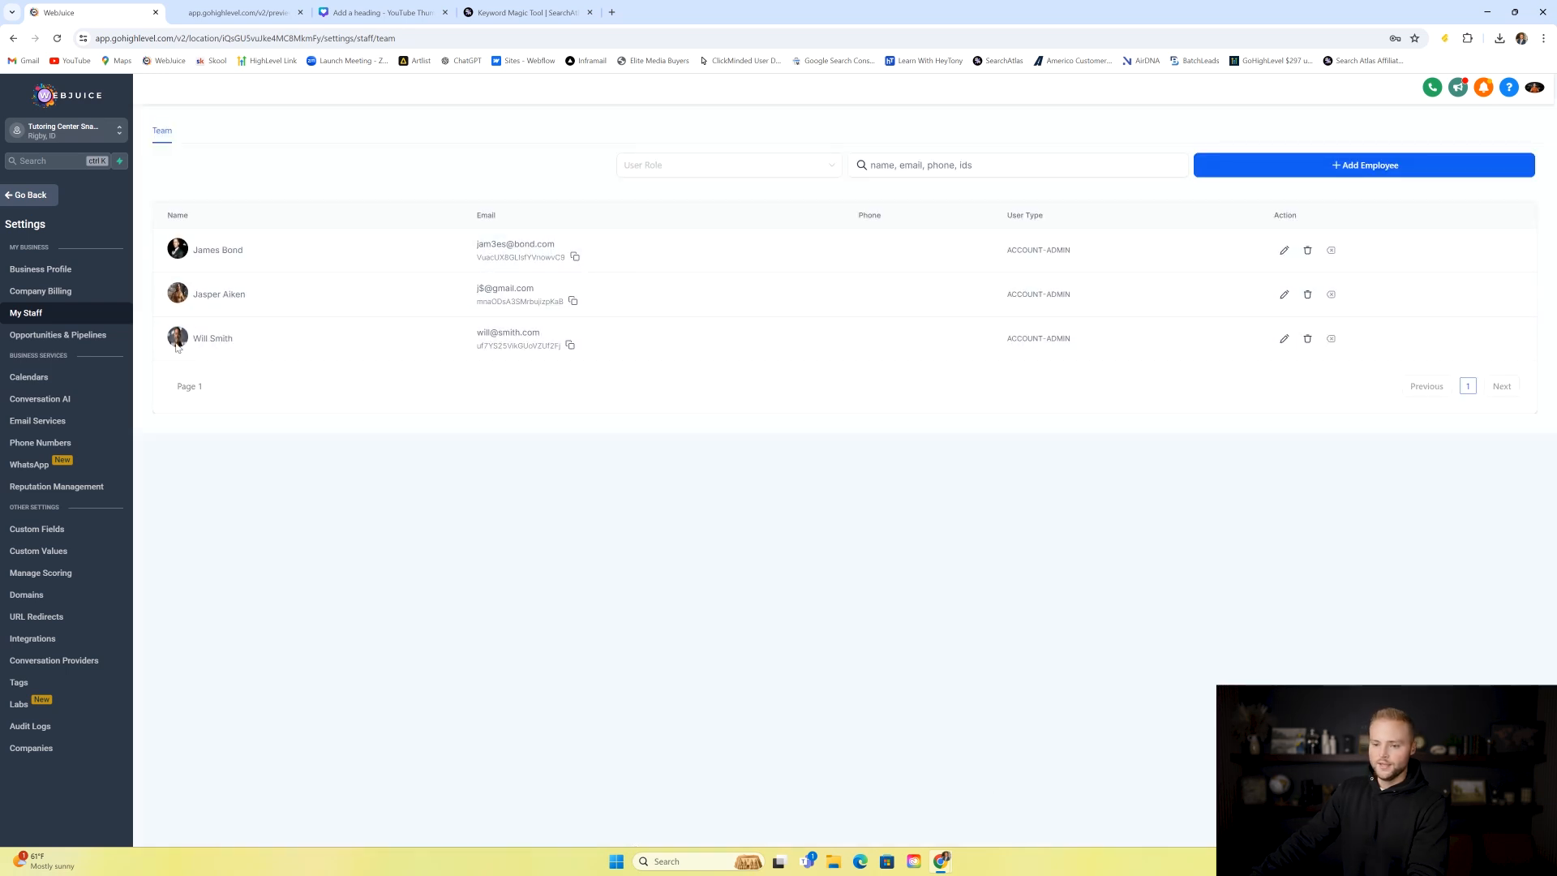
- Start a new service calendar in the calendar settings and name it "SAT Tutoring"
{"action": "left_click", "coordinate": [177, 381]}
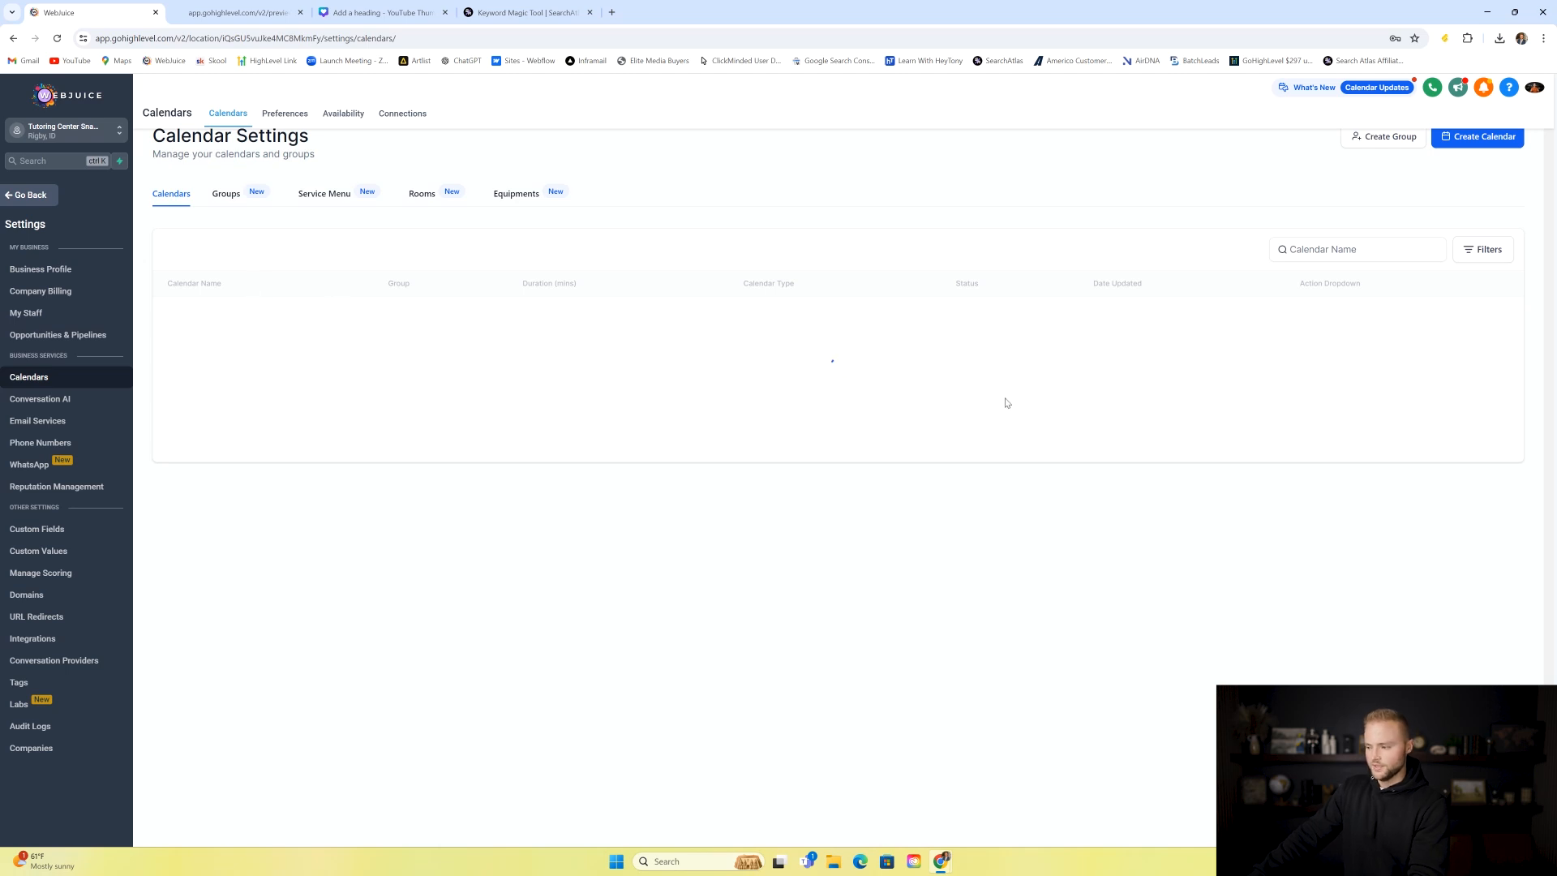
{"action": "left_click", "coordinate": [1477, 143]}
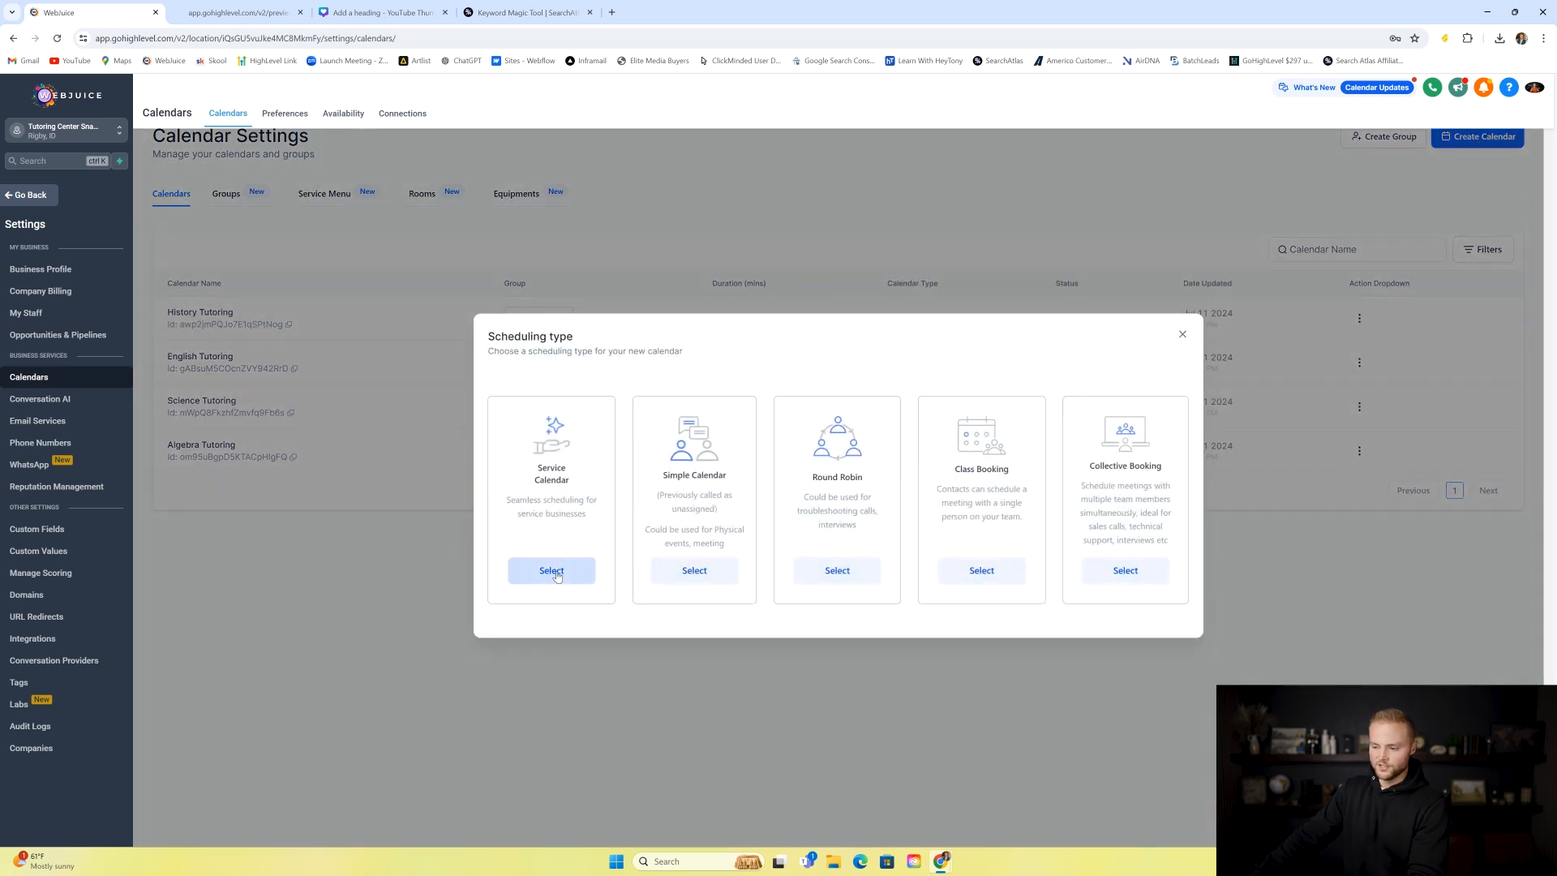
{"action": "left_click", "coordinate": [551, 571]}
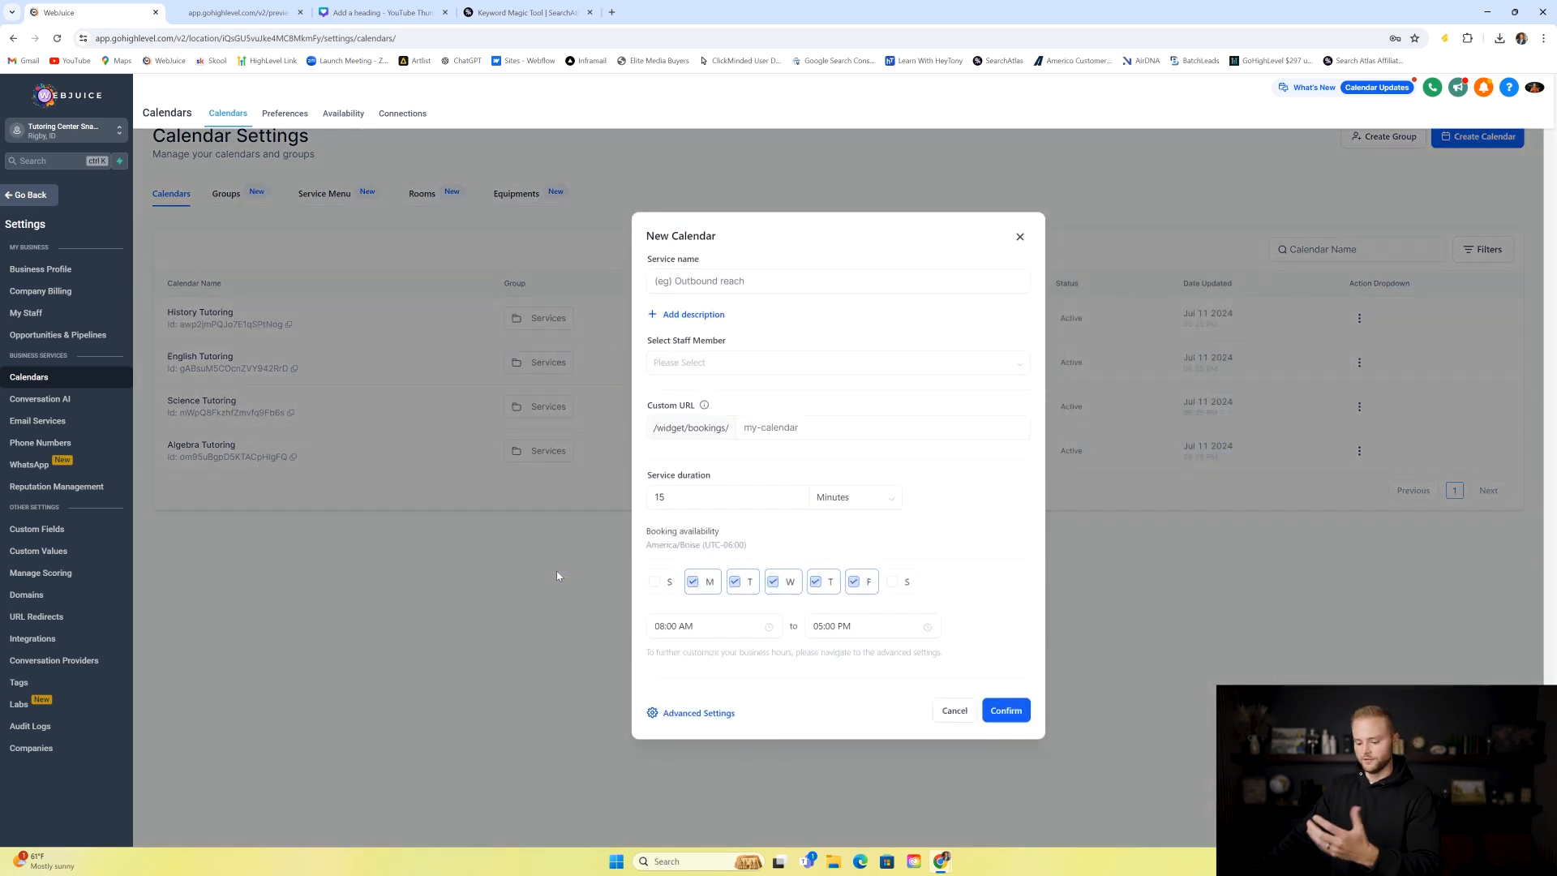
{"action": "left_click", "coordinate": [766, 274]}
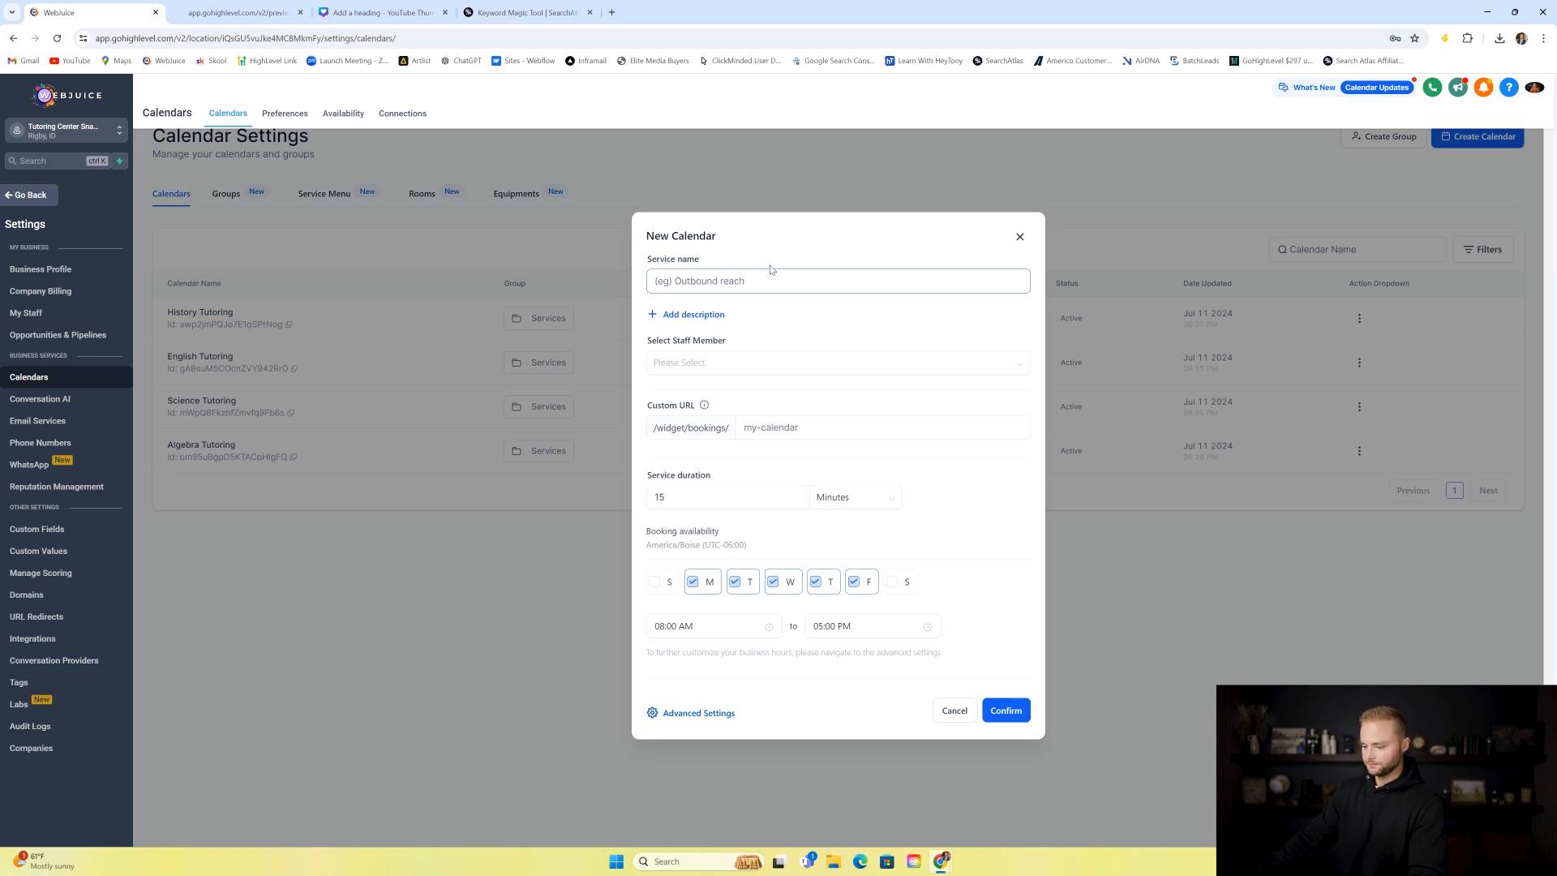
{"action": "type", "text": "SAT Tutoring"}
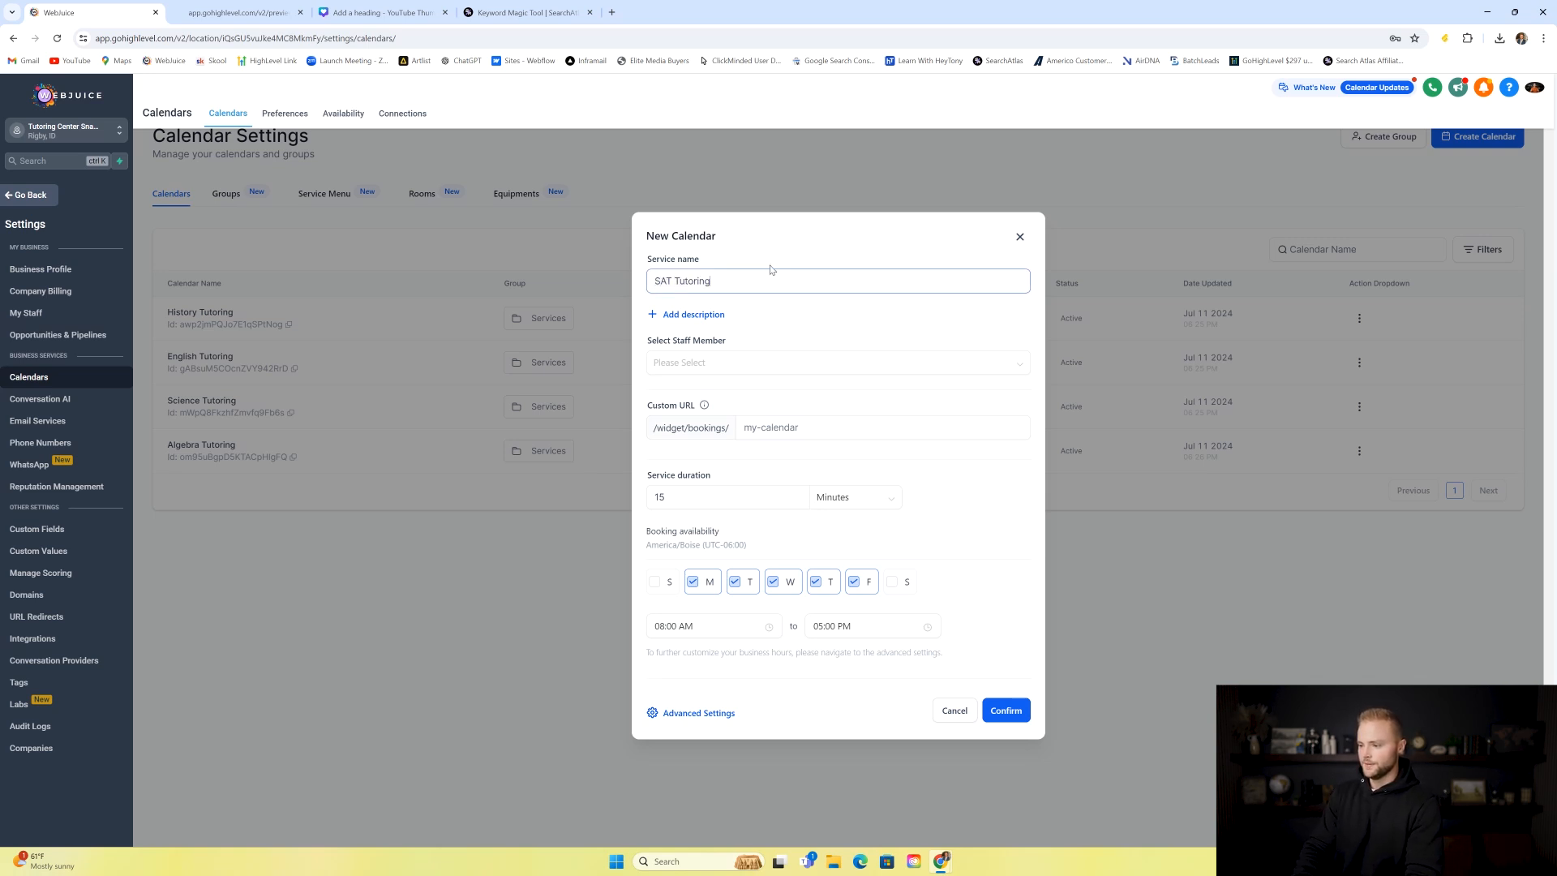
- Assign all three listed staff members to the new calendar and set its custom URL to "sattutoring"
{"action": "left_click", "coordinate": [740, 362]}
{"action": "left_click", "coordinate": [703, 392]}
{"action": "left_click", "coordinate": [690, 414]}
{"action": "left_click", "coordinate": [681, 436]}
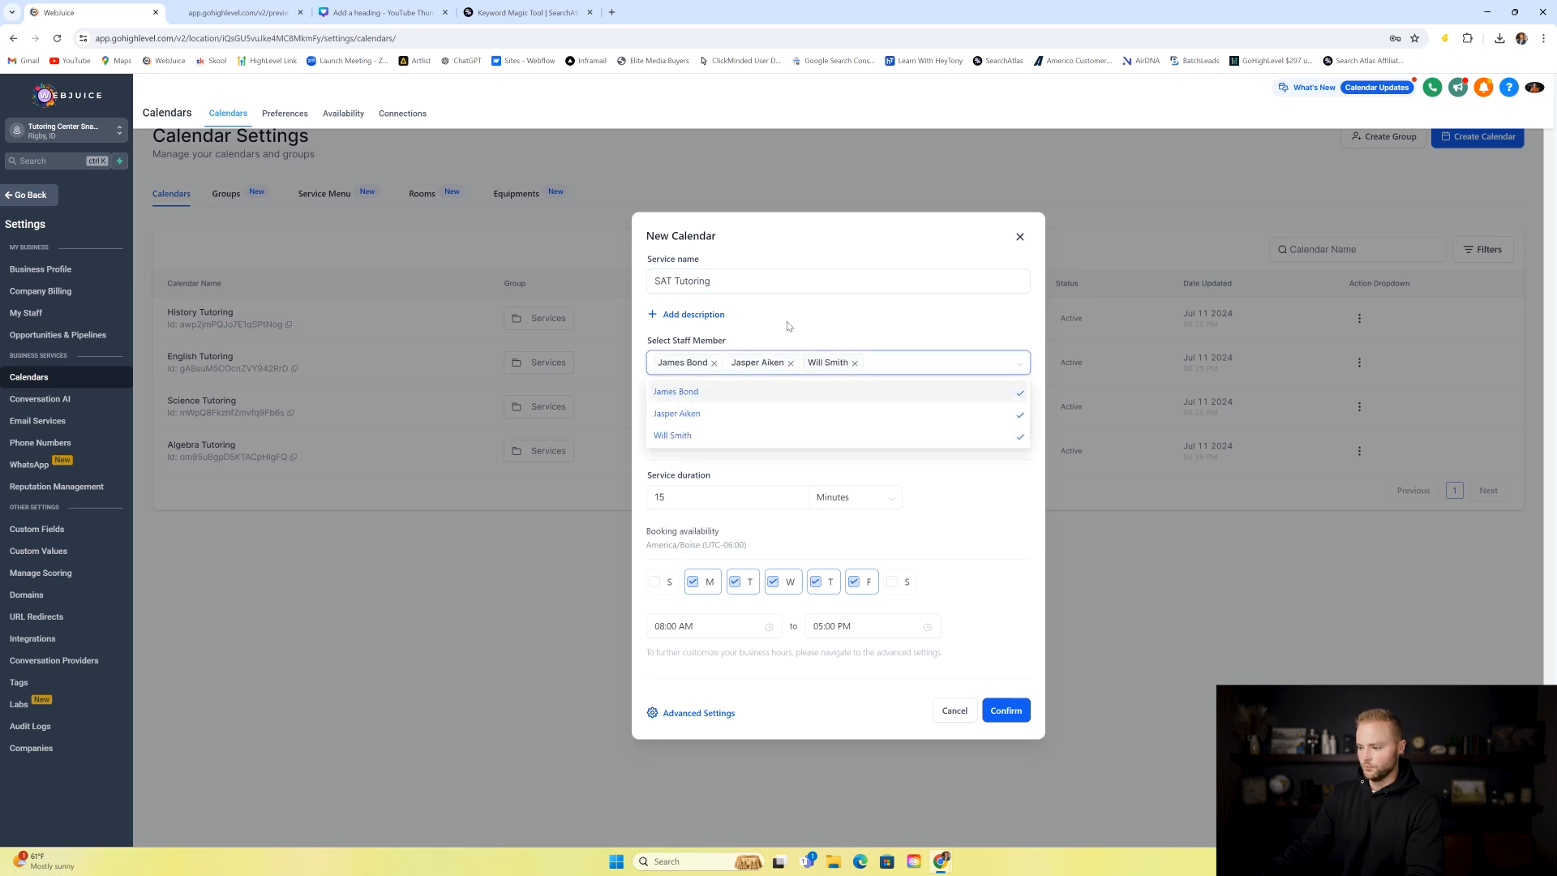
{"action": "left_click", "coordinate": [886, 457]}
{"action": "left_click", "coordinate": [832, 434]}
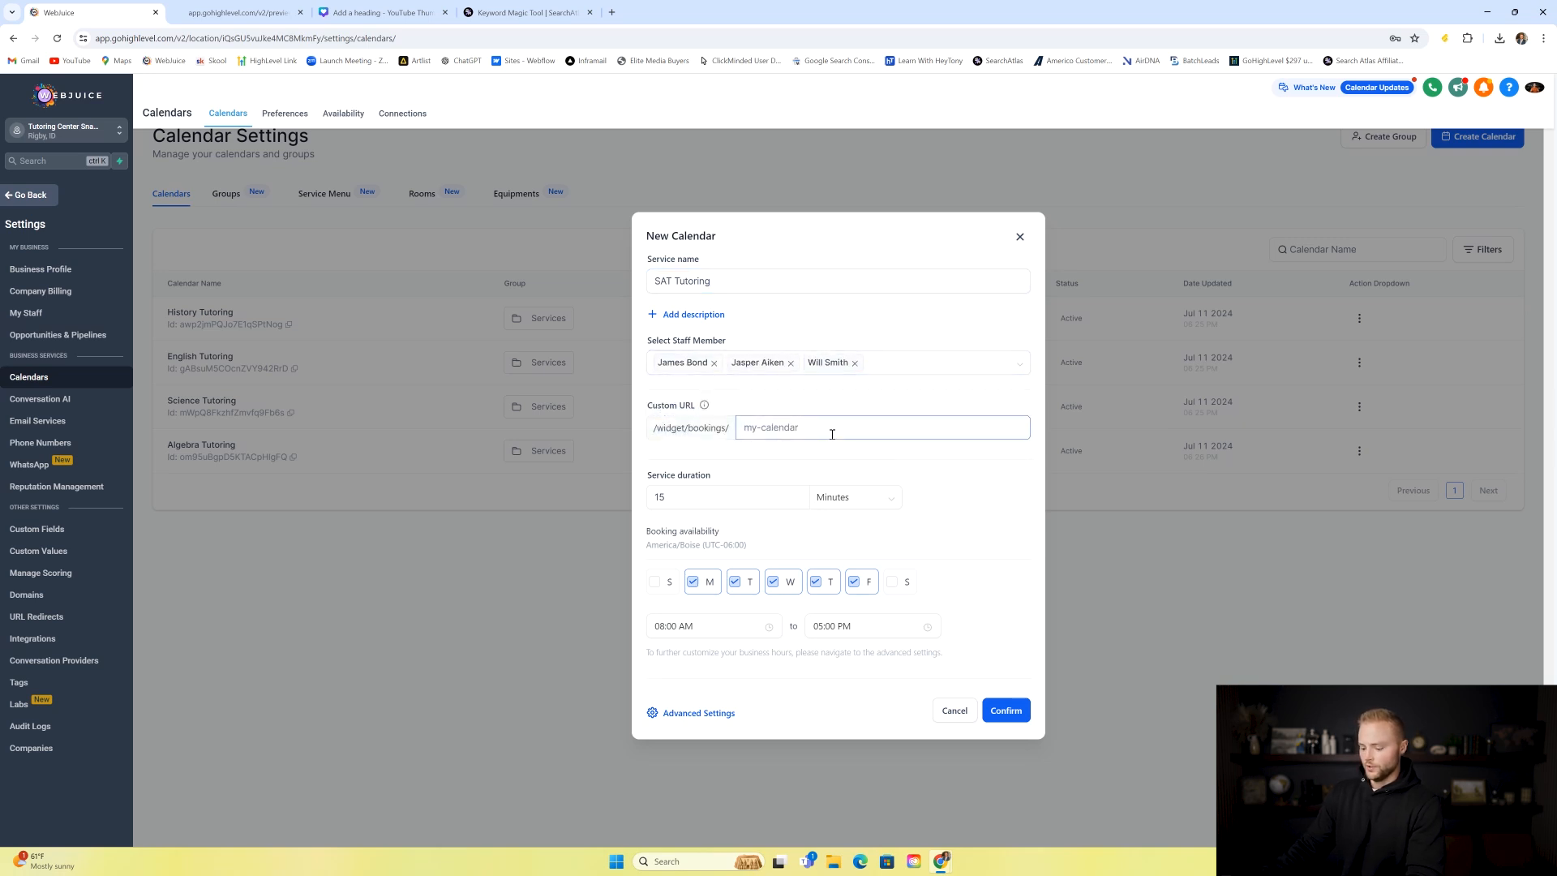
{"action": "type", "text": "sattutoring"}
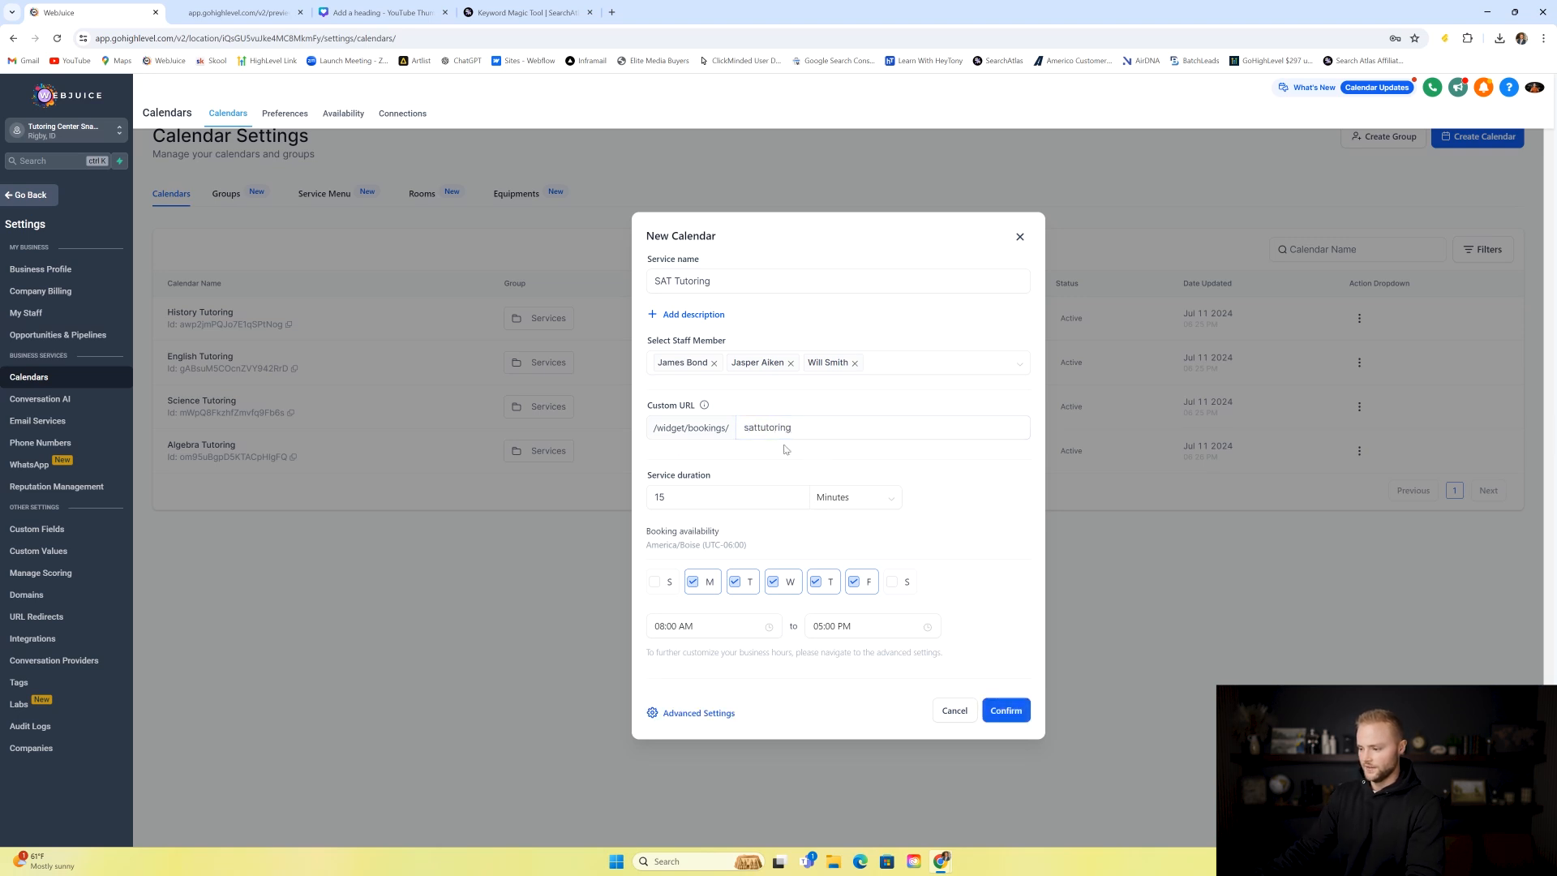
- Set the calendar's service duration to 1 hour
{"action": "double_click", "coordinate": [698, 495]}
{"action": "left_click", "coordinate": [817, 506]}
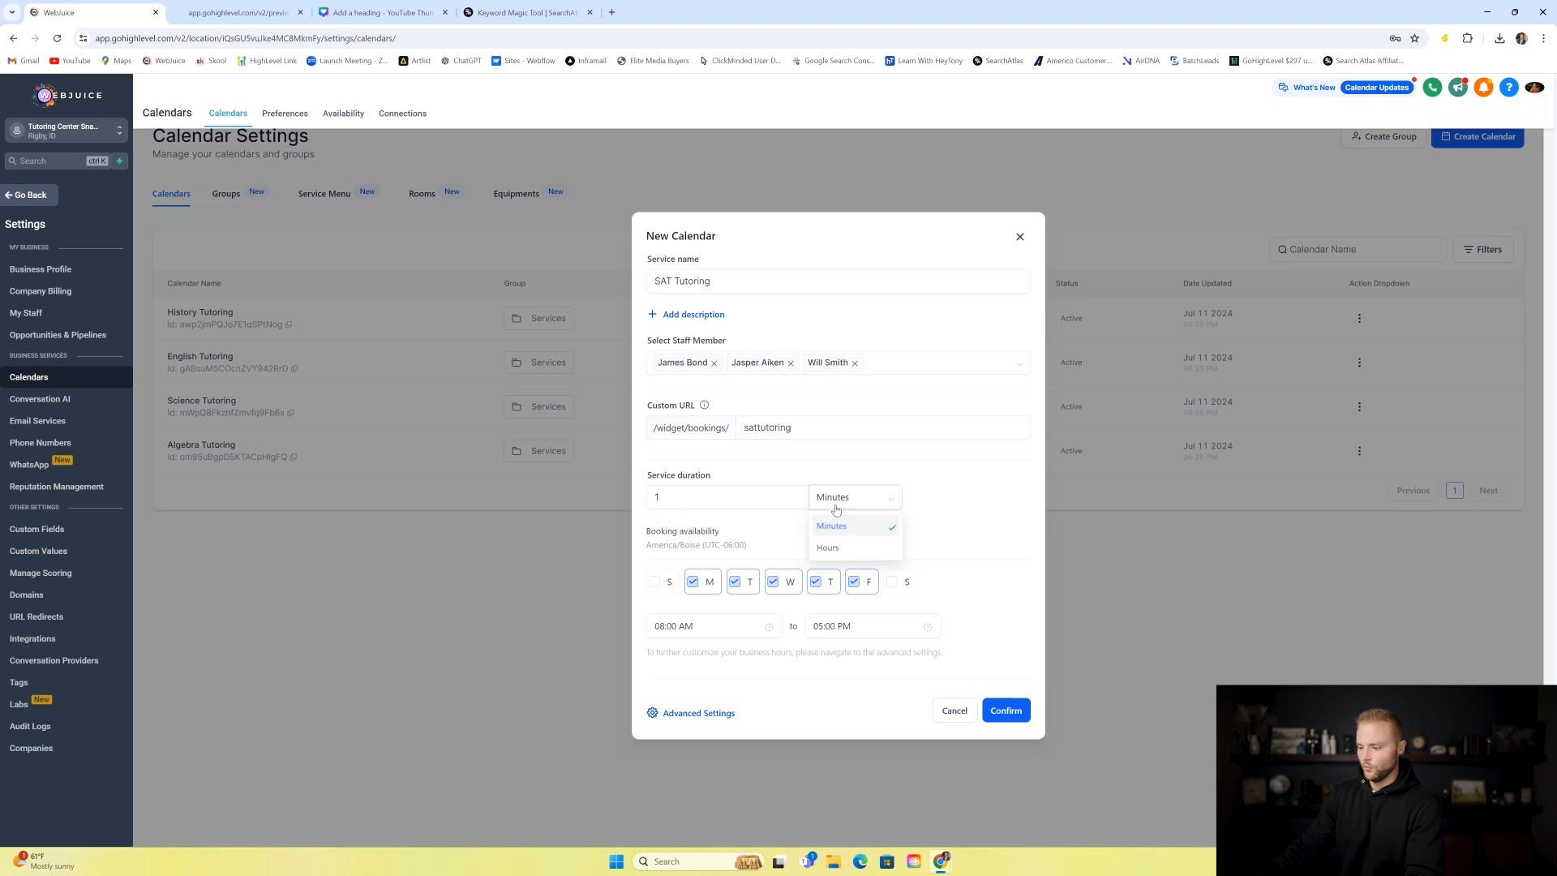
{"action": "left_click", "coordinate": [836, 548]}
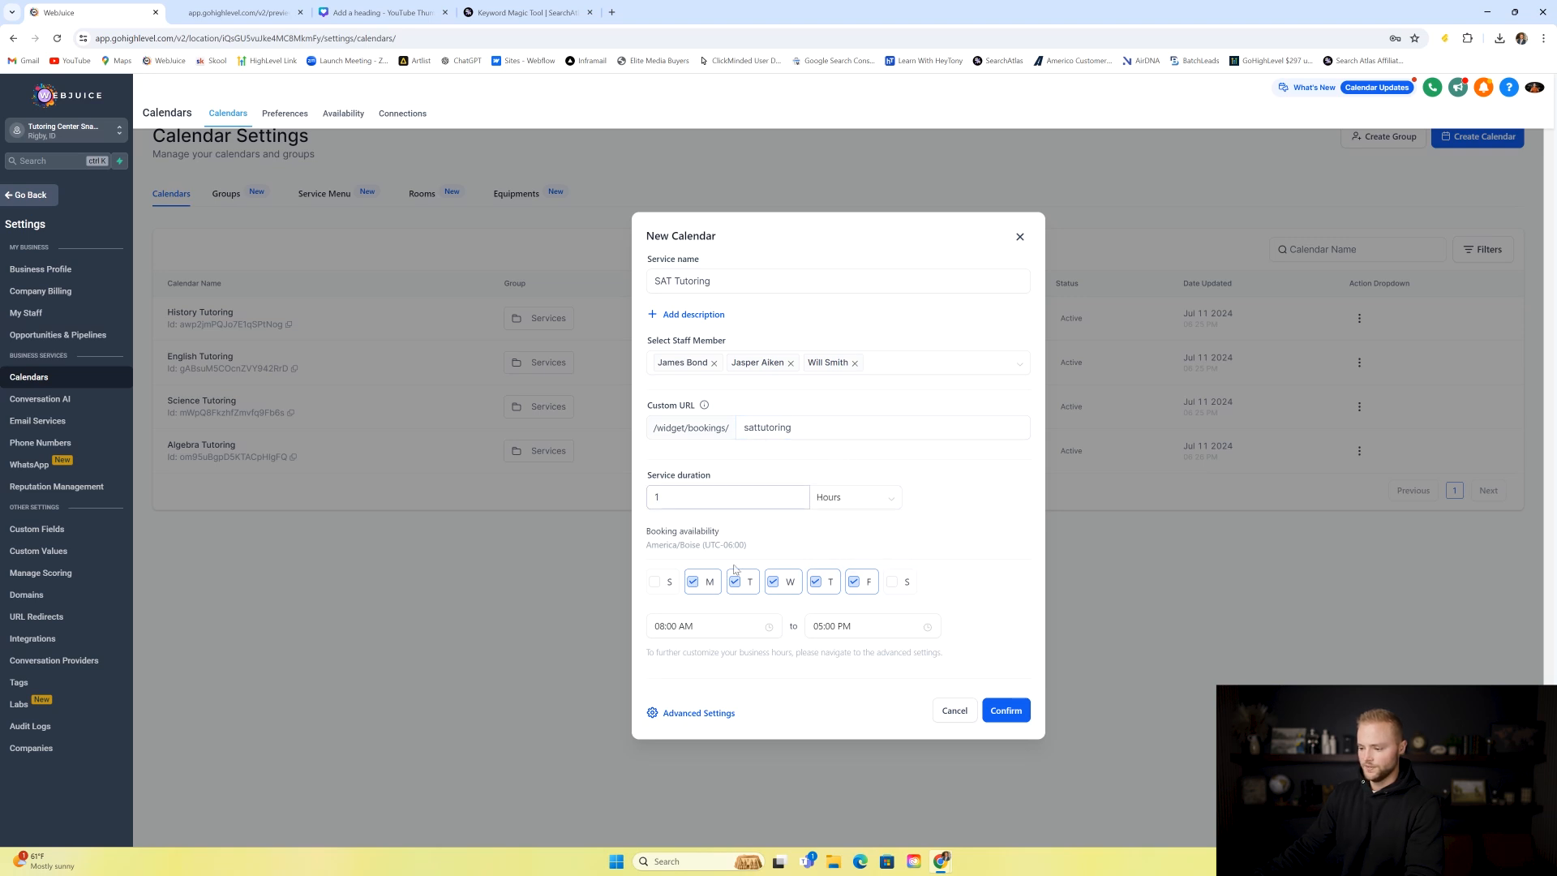
- Set the booking availability to 02:00 PM to 06:00 PM, create the calendar and dismiss the confirmation
{"action": "left_click", "coordinate": [705, 626]}
{"action": "scroll", "coordinate": [664, 690], "scroll_direction": "up", "scroll_amount": 3}
{"action": "left_click", "coordinate": [663, 695]}
{"action": "left_click", "coordinate": [728, 674]}
{"action": "left_click", "coordinate": [843, 626]}
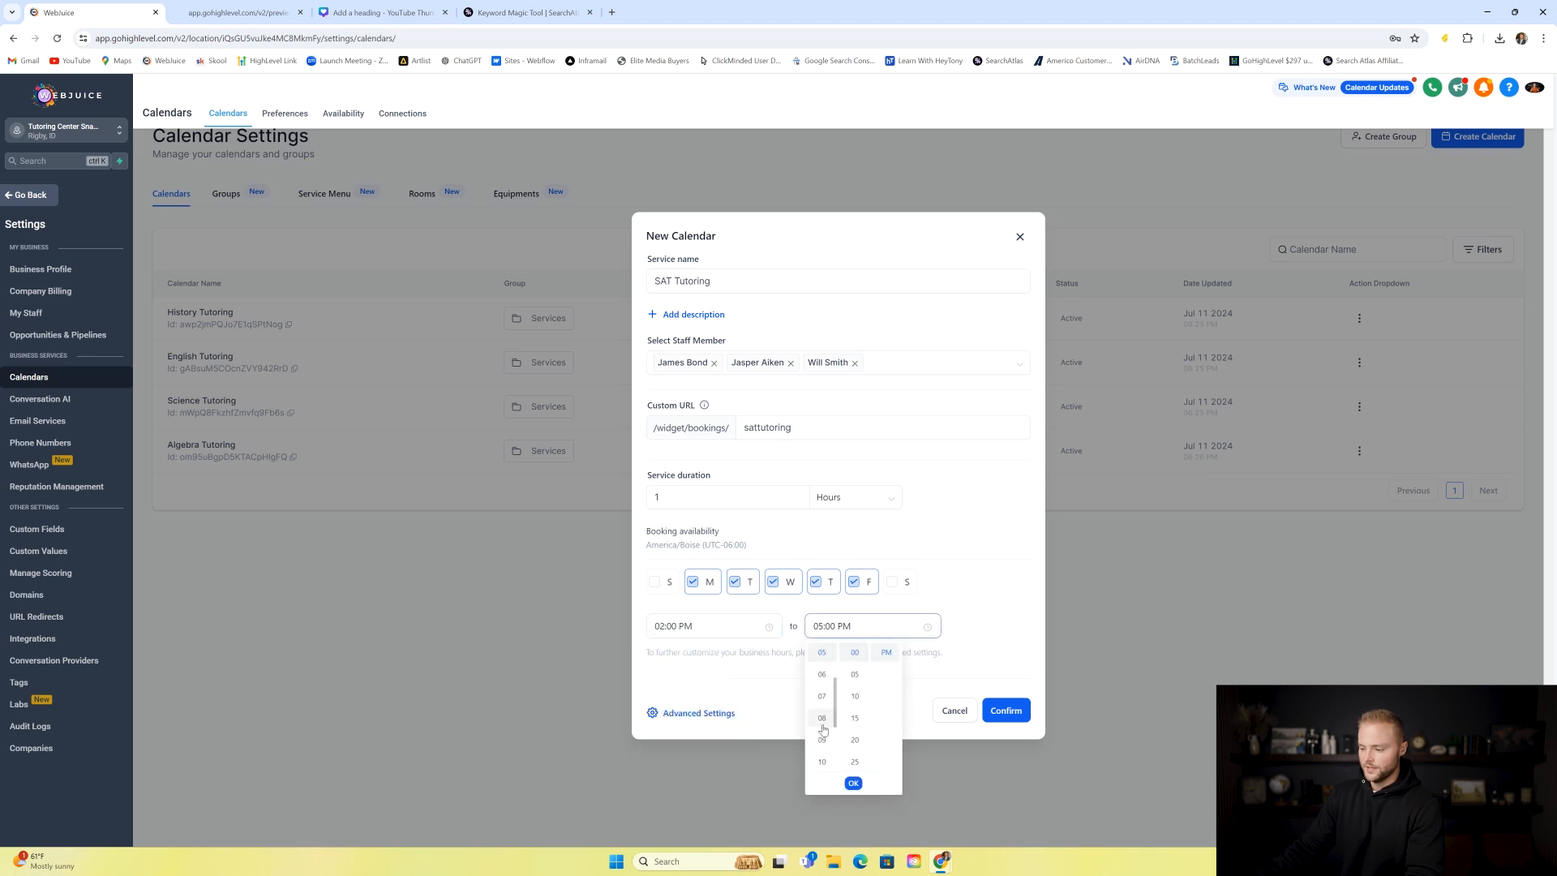
{"action": "left_click", "coordinate": [961, 602]}
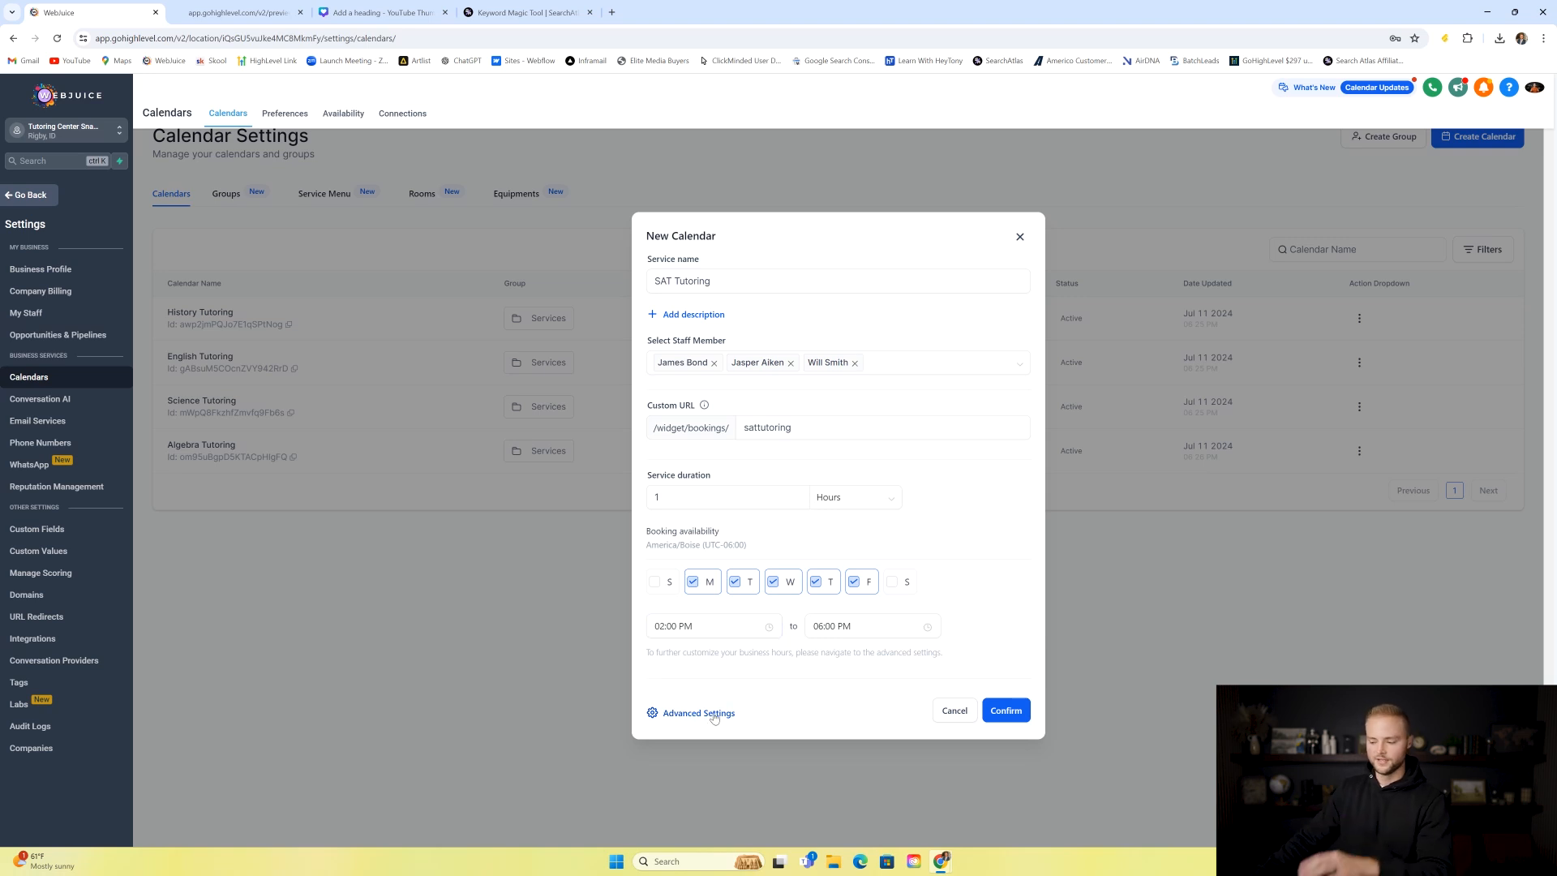
{"action": "left_click", "coordinate": [1007, 708]}
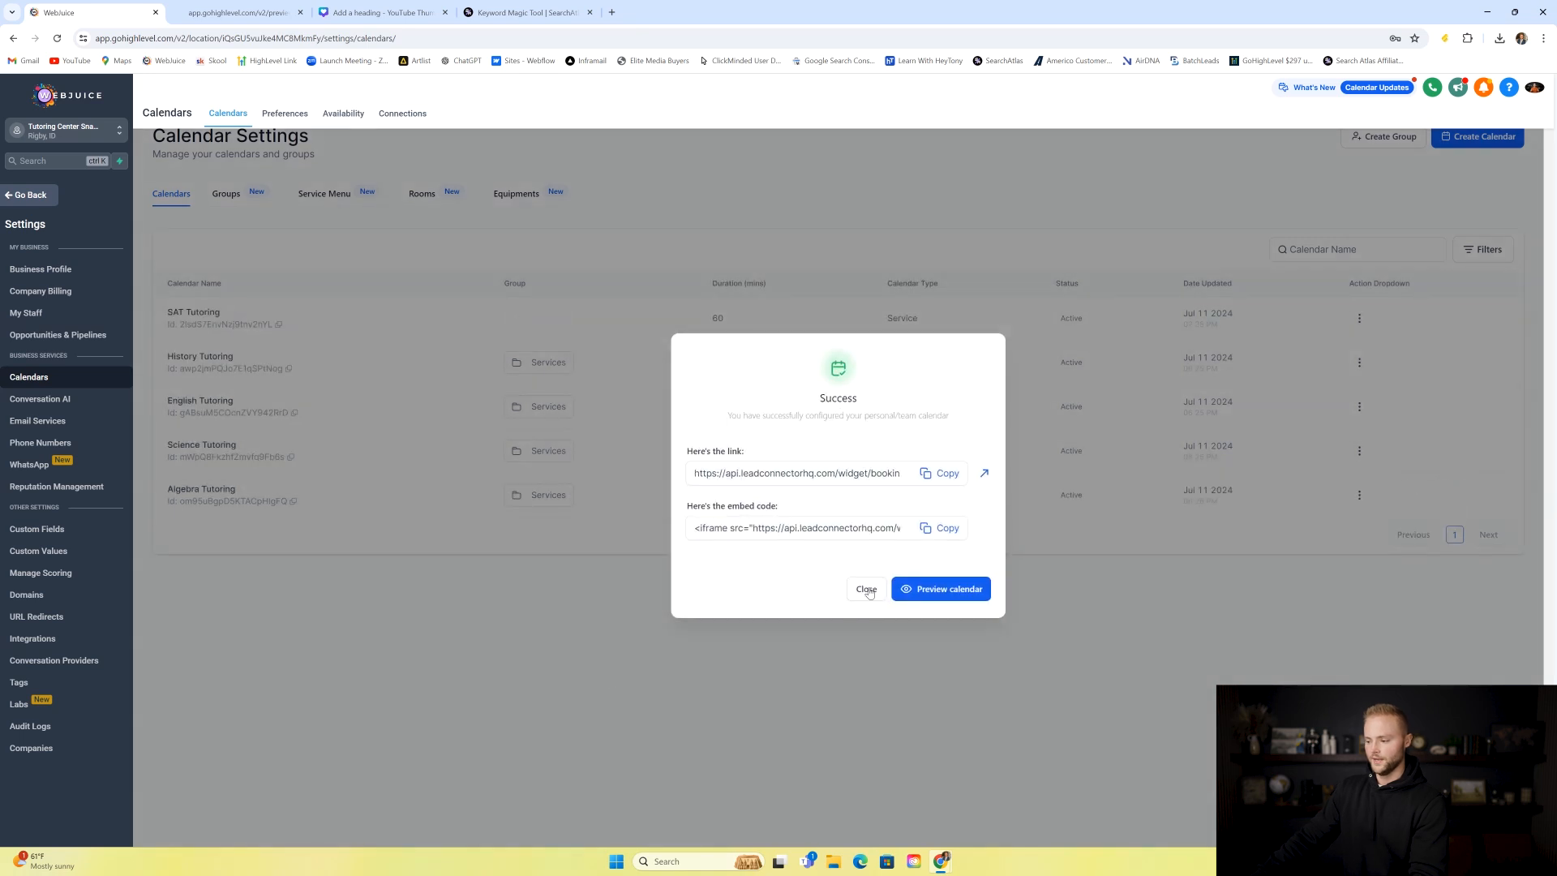
{"action": "left_click", "coordinate": [866, 590]}
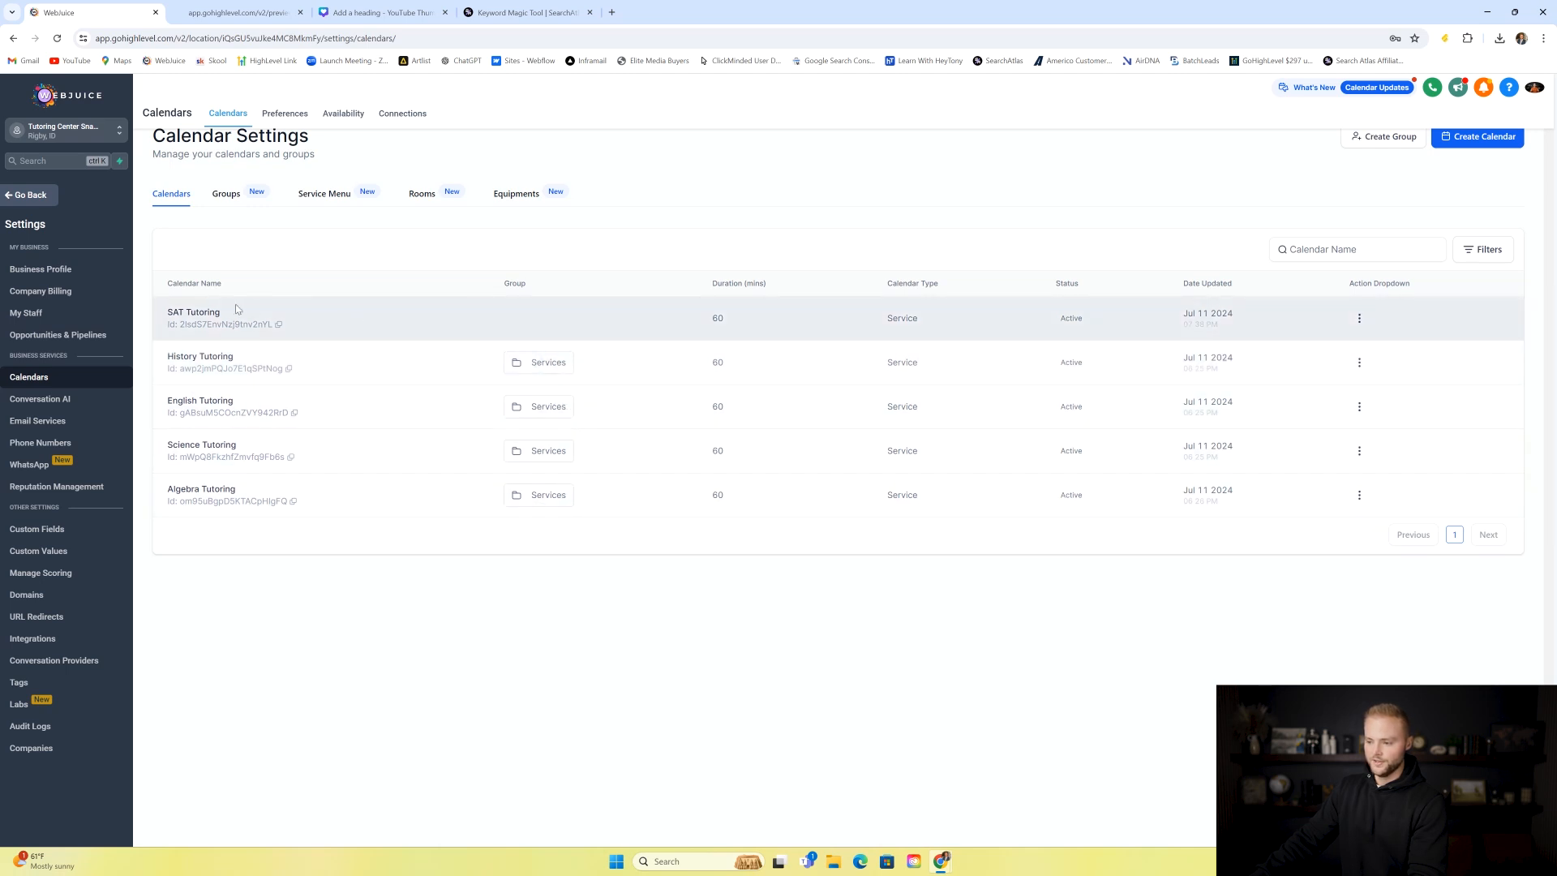
- Fill in a new calendar group named "Services" with the URL "tutoringservices" and discard it without creating it
{"action": "left_click", "coordinate": [226, 194]}
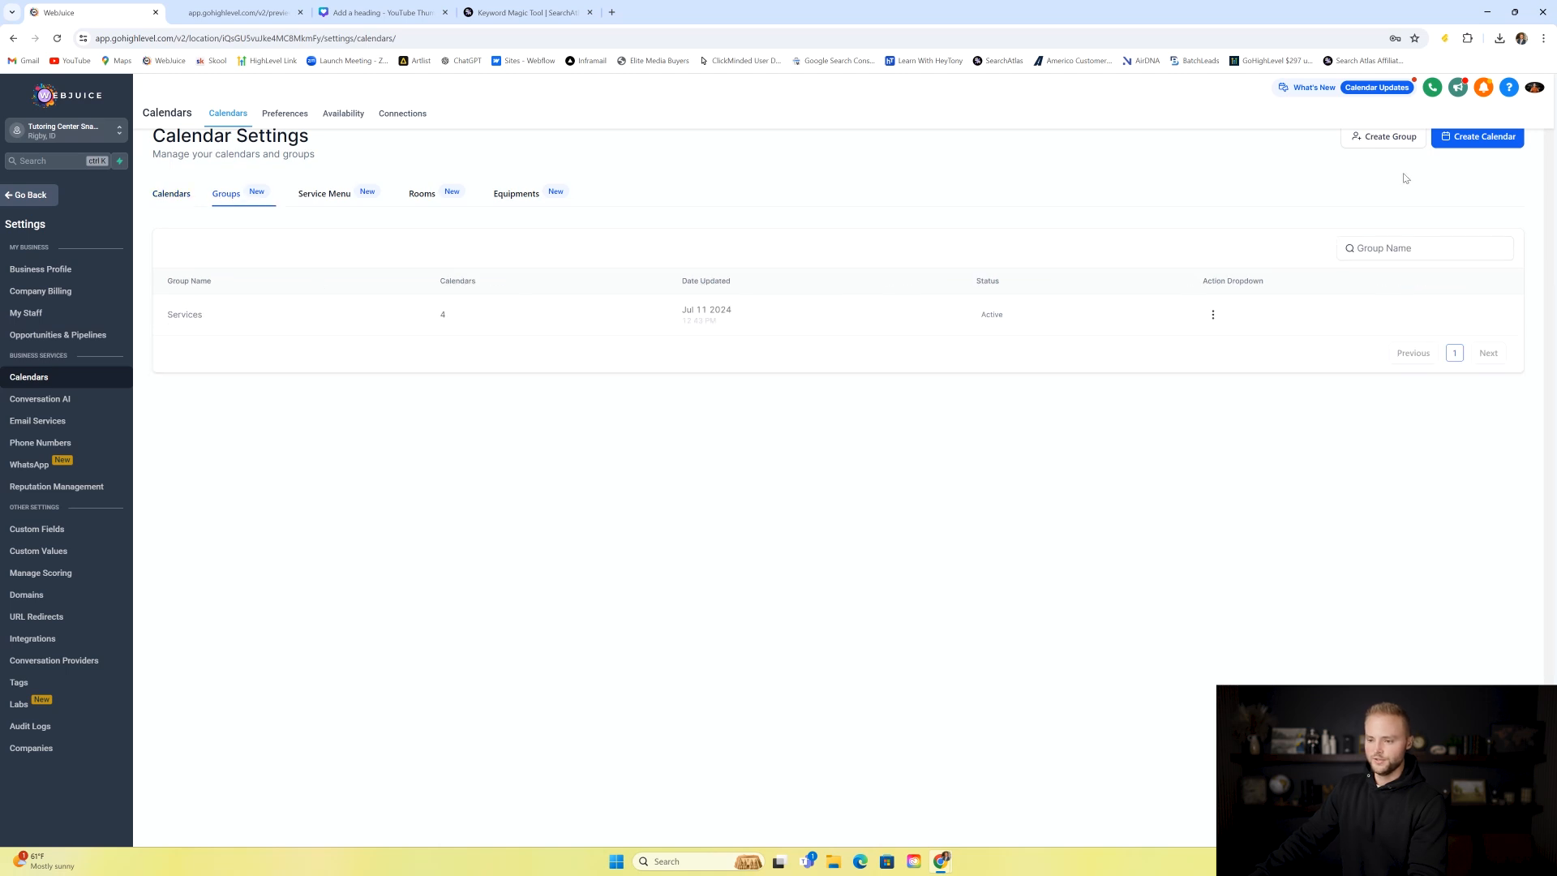
{"action": "left_click", "coordinate": [1390, 140]}
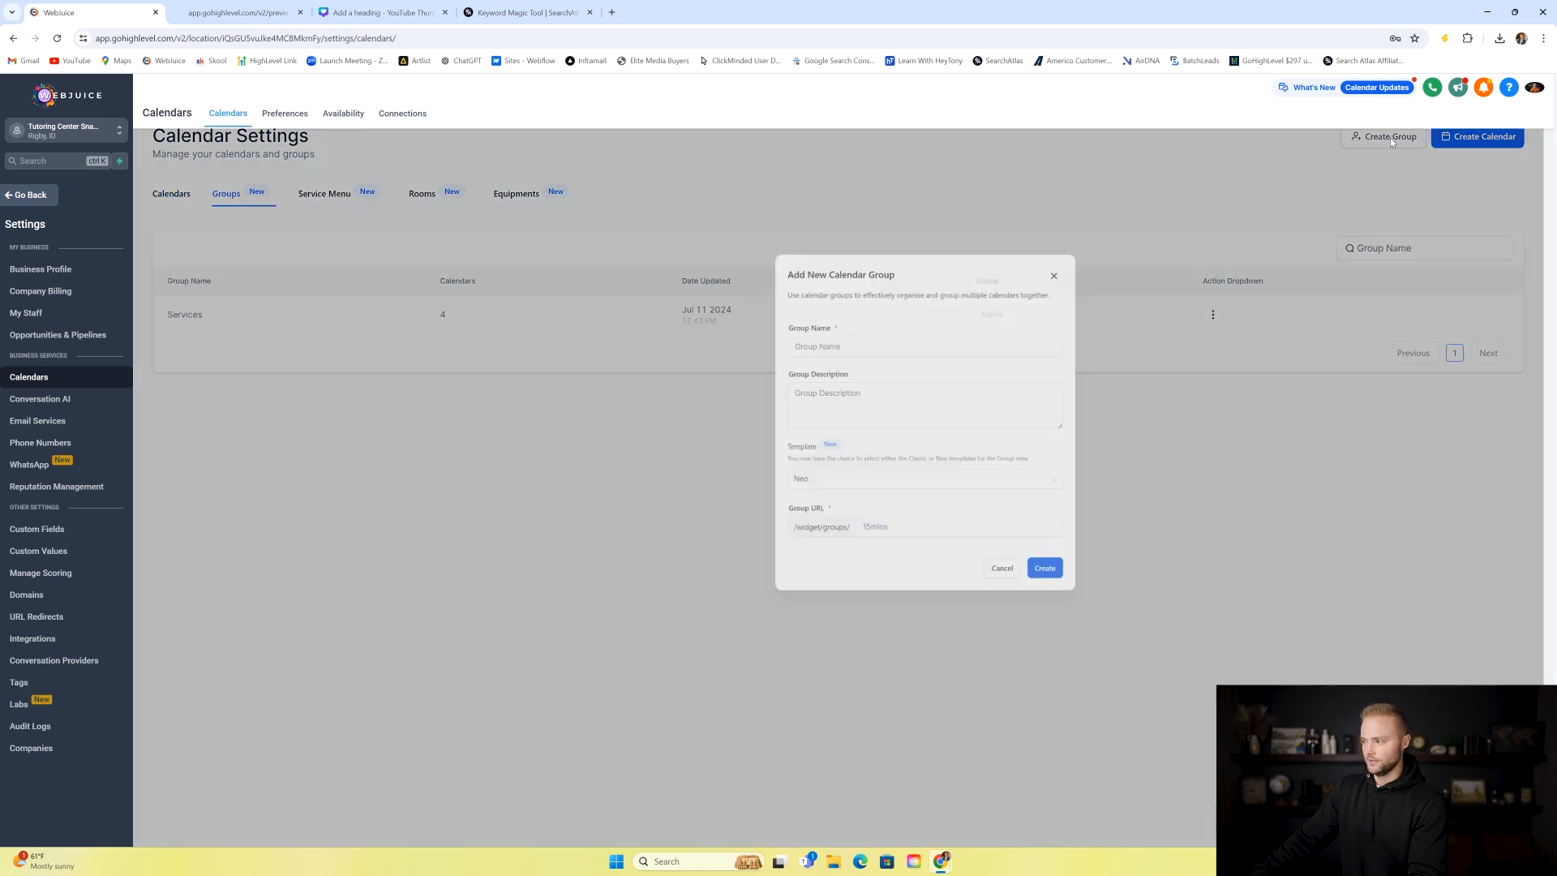
{"action": "type", "text": "Services"}
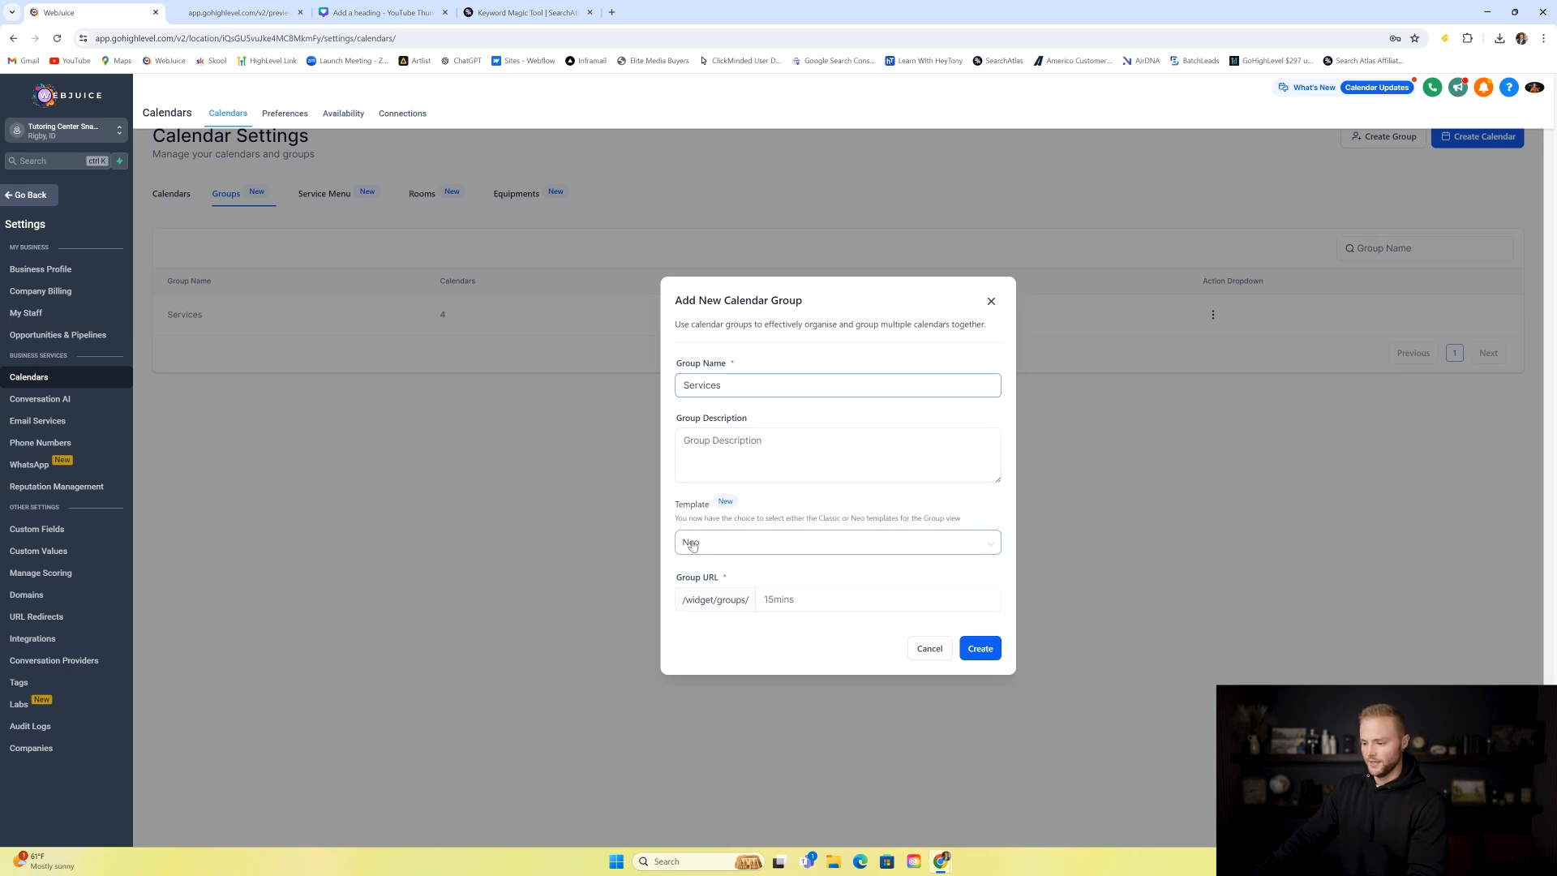
{"action": "left_click", "coordinate": [782, 599]}
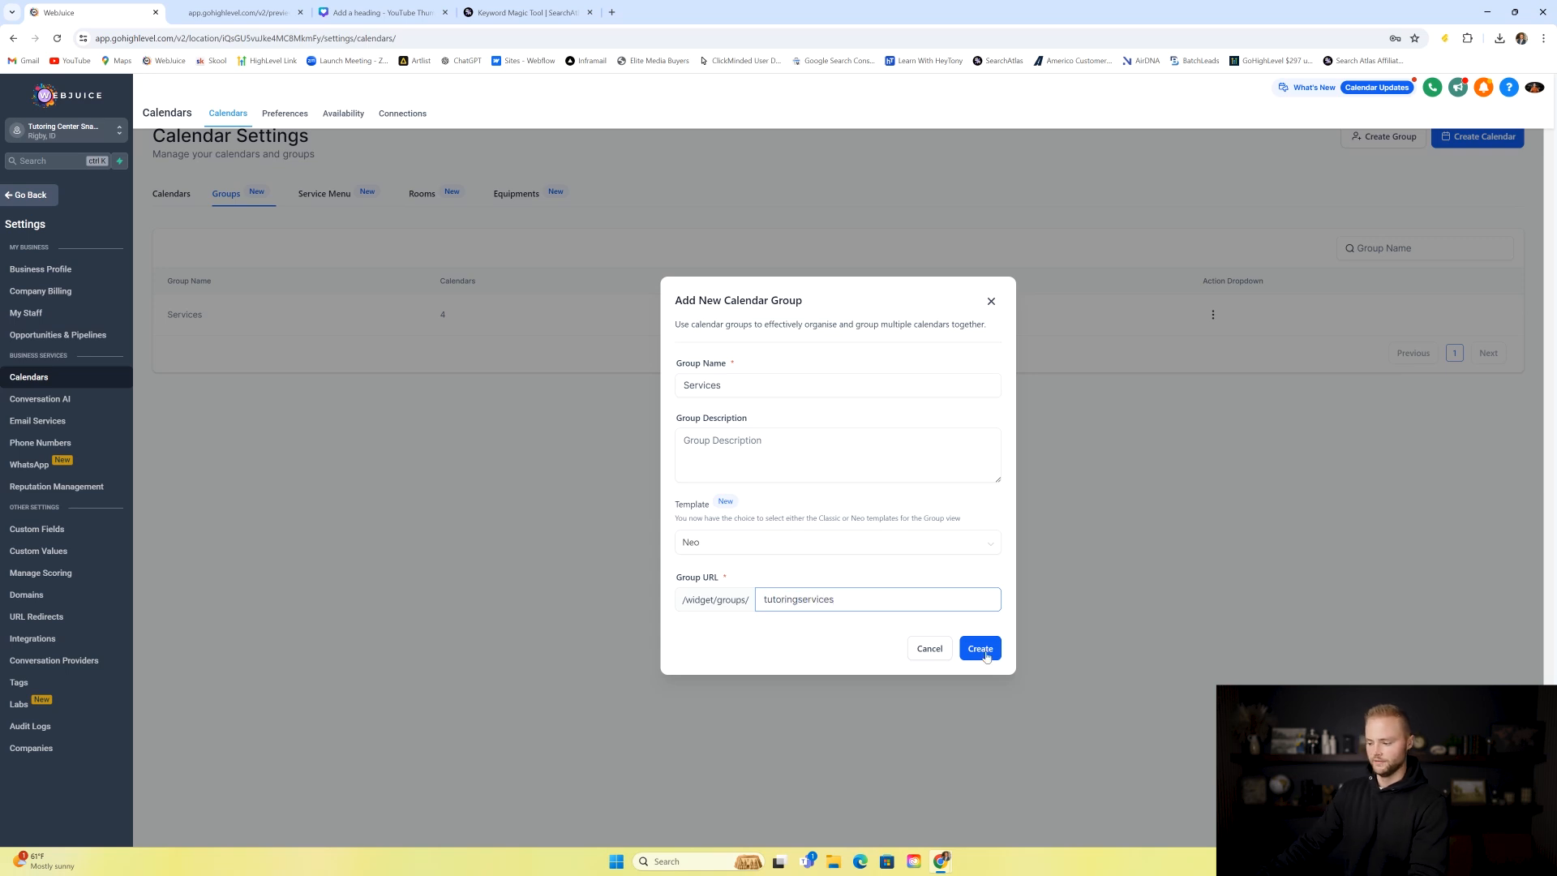
{"action": "left_click", "coordinate": [989, 303]}
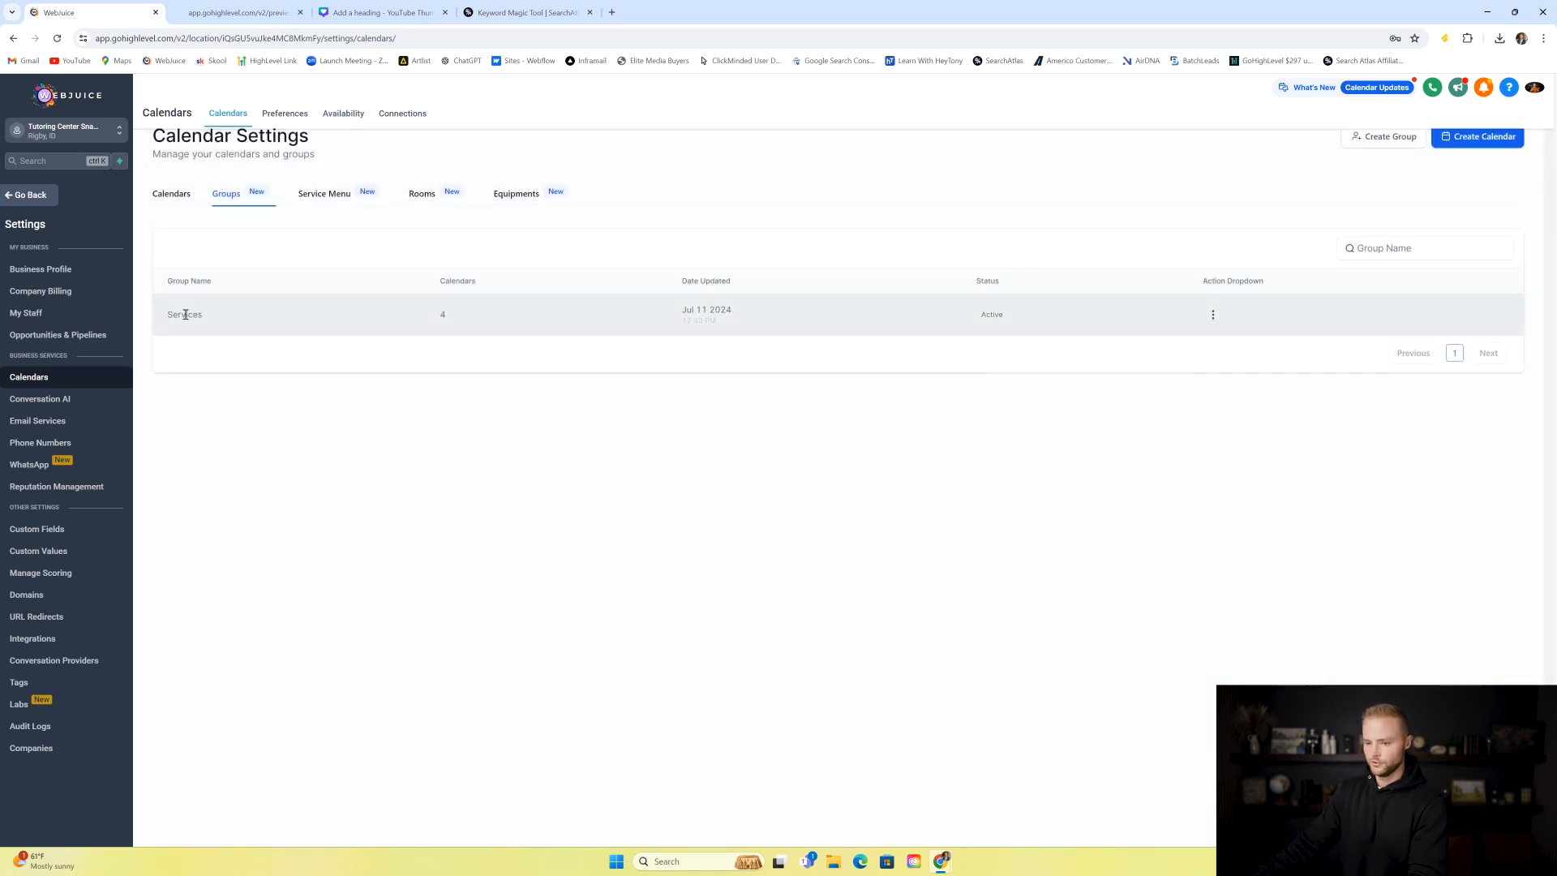
- Move the SAT Tutoring calendar to the Services group, accepting that the legacy link stops working
{"action": "left_click", "coordinate": [172, 195]}
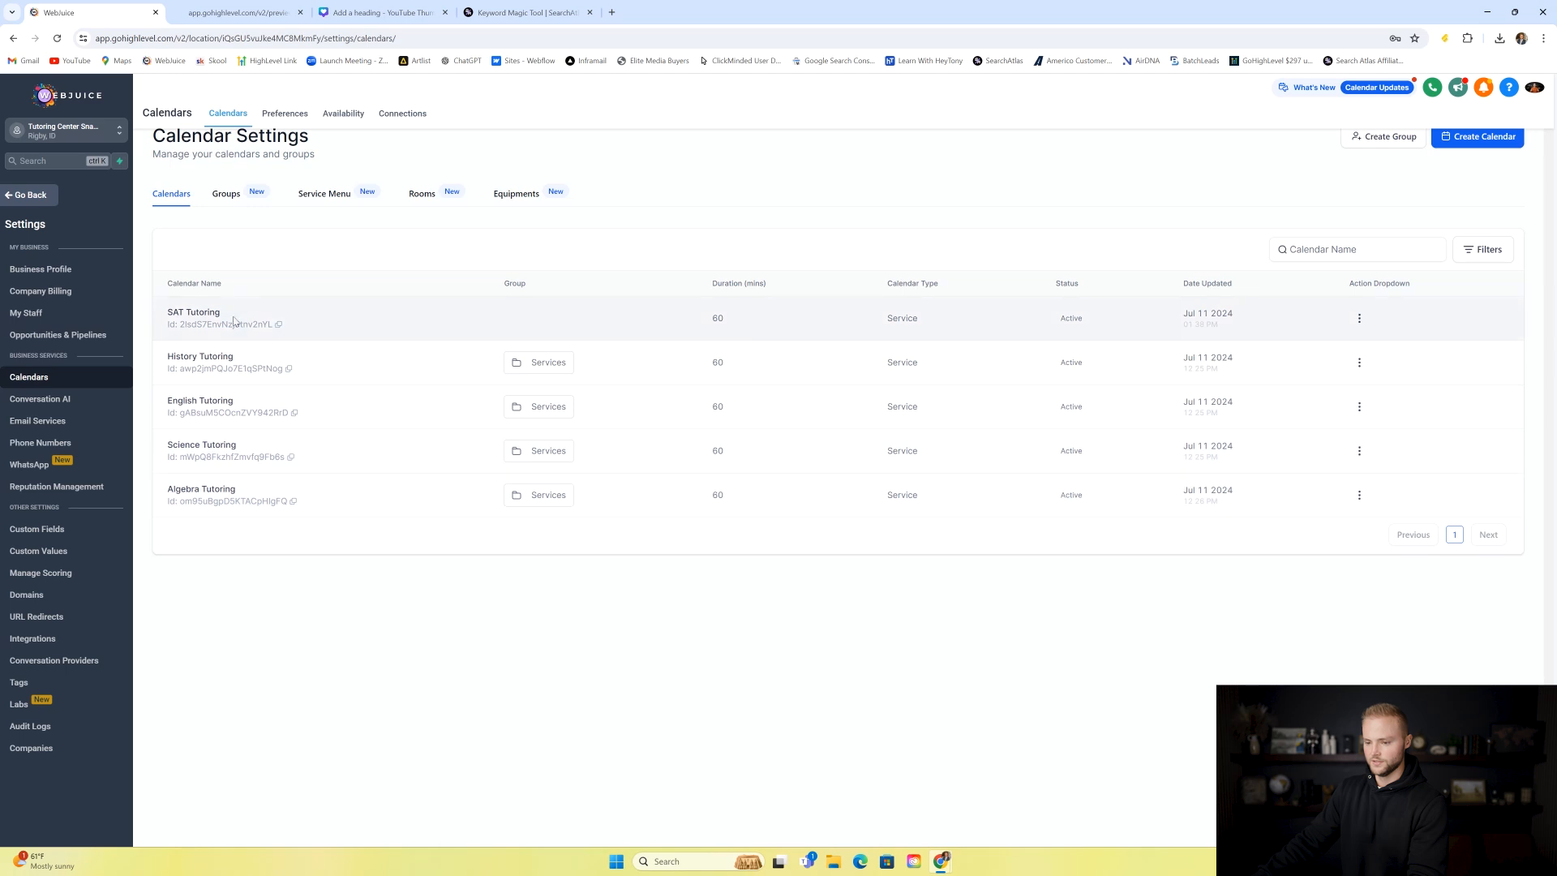
{"action": "left_click", "coordinate": [1359, 318]}
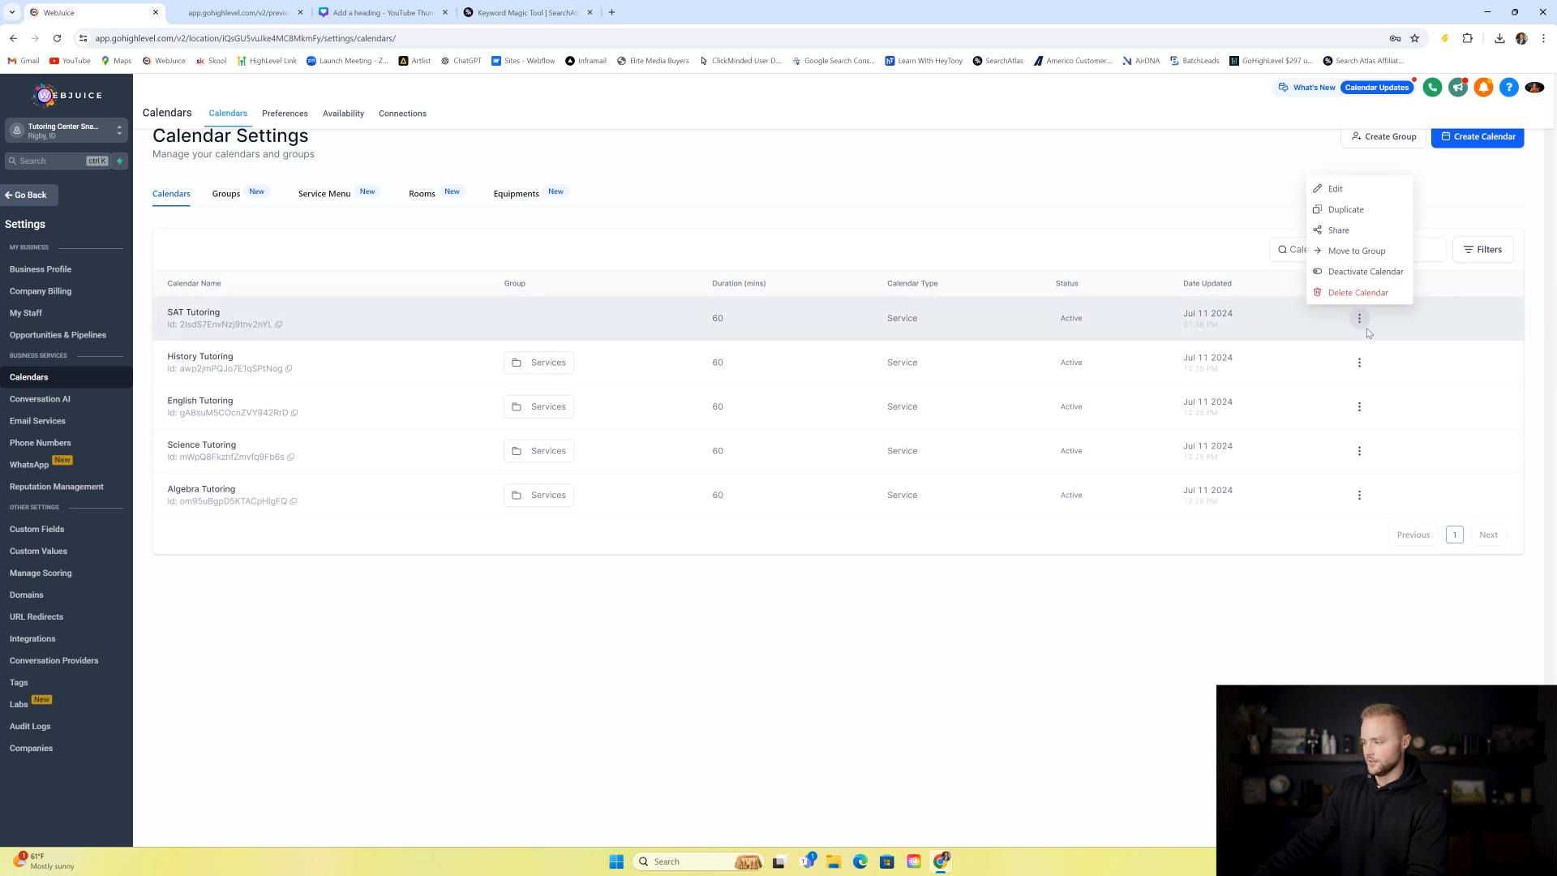
{"action": "left_click", "coordinate": [1356, 252]}
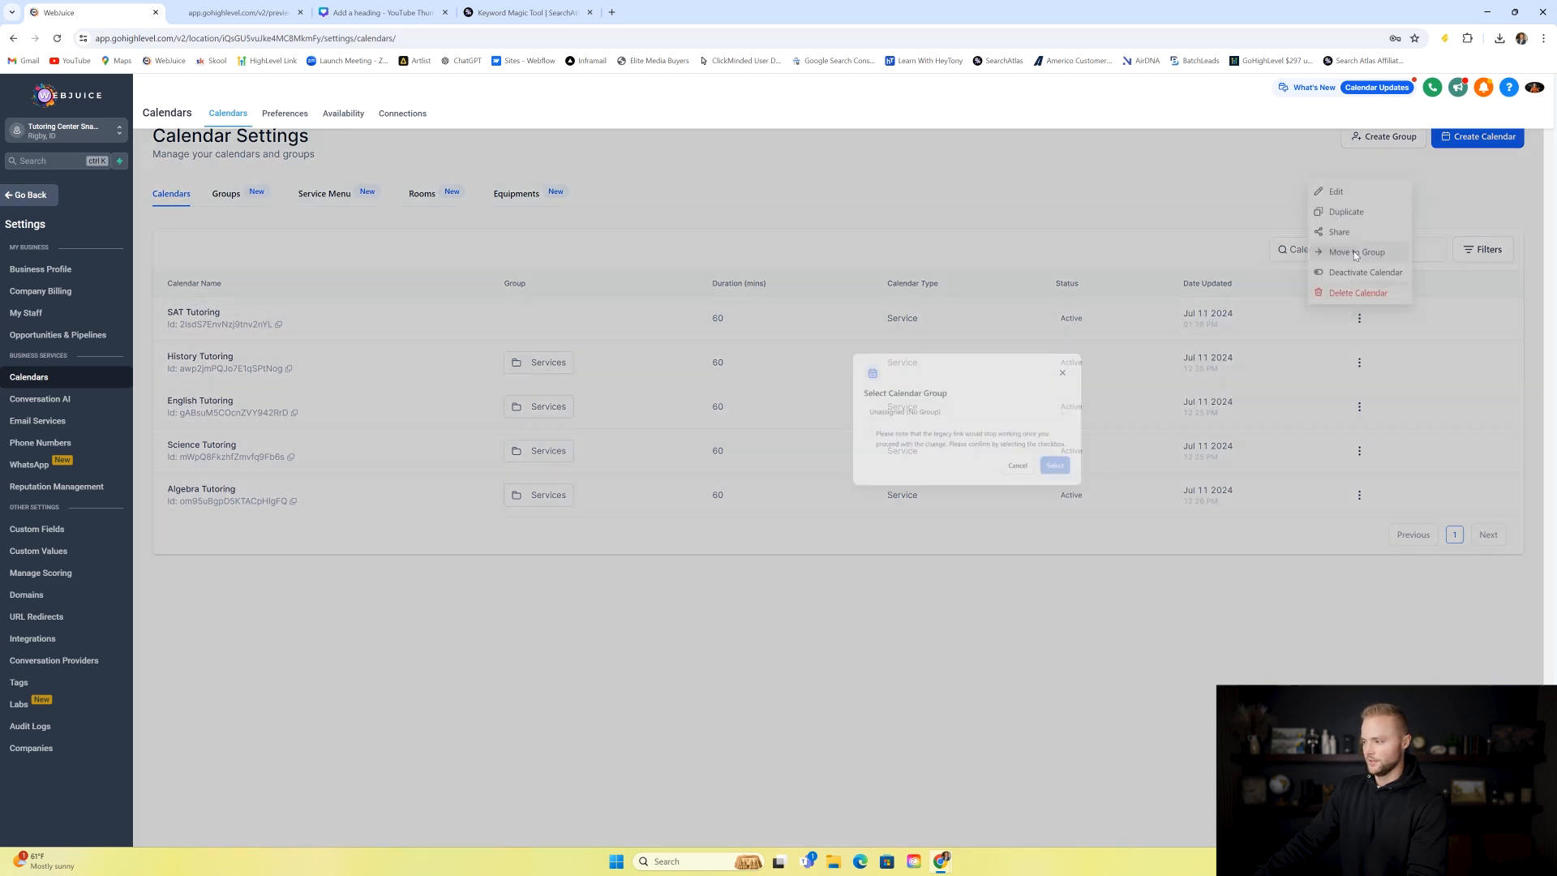
{"action": "left_click", "coordinate": [801, 465]}
{"action": "left_click", "coordinate": [776, 511]}
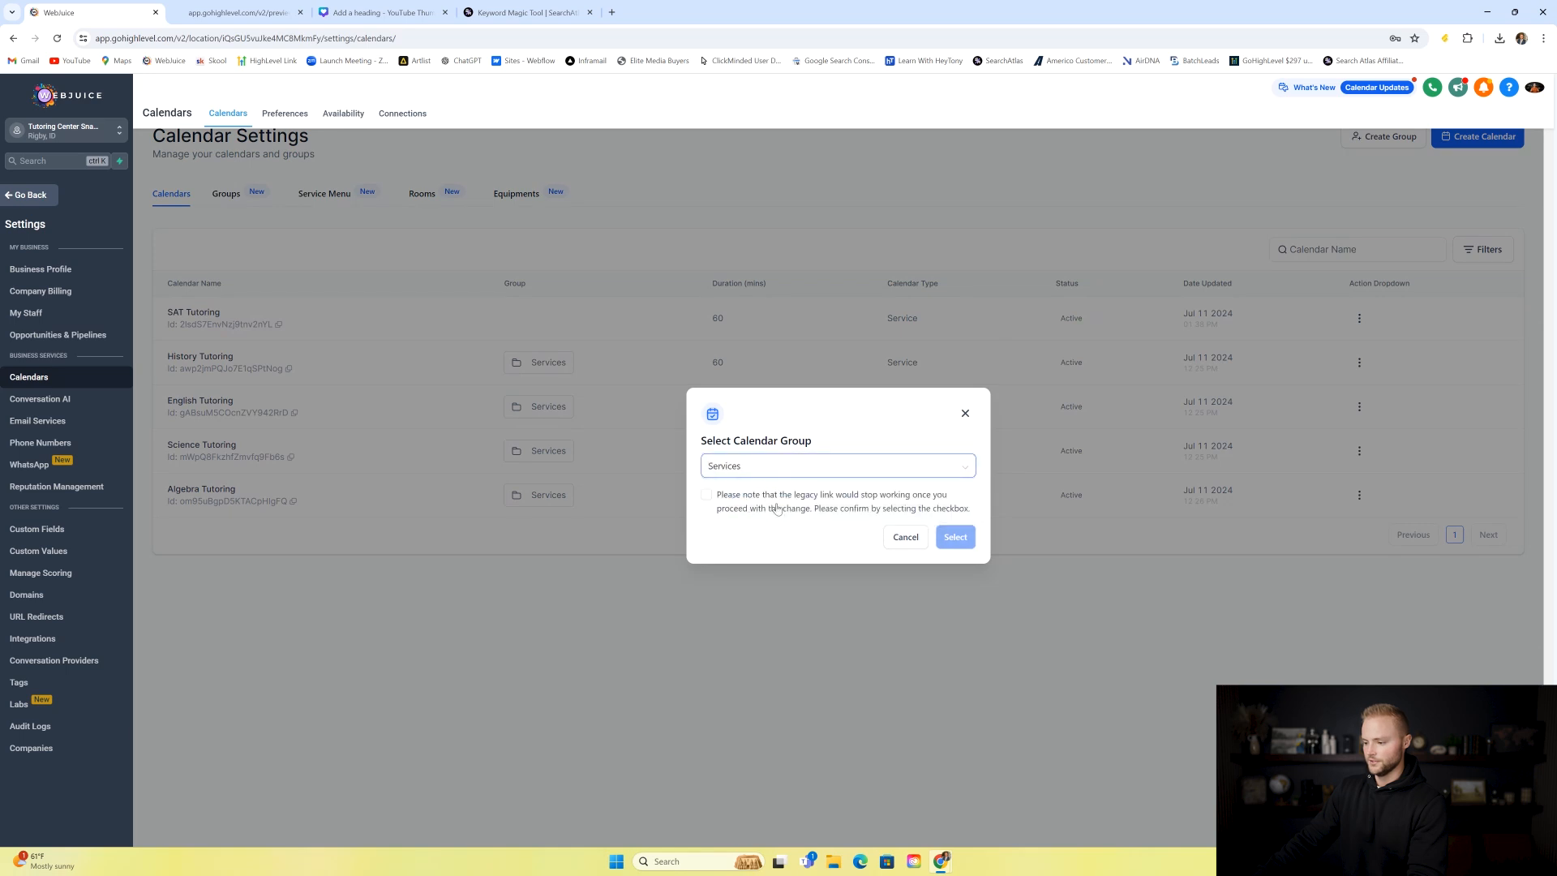
{"action": "left_click", "coordinate": [706, 495]}
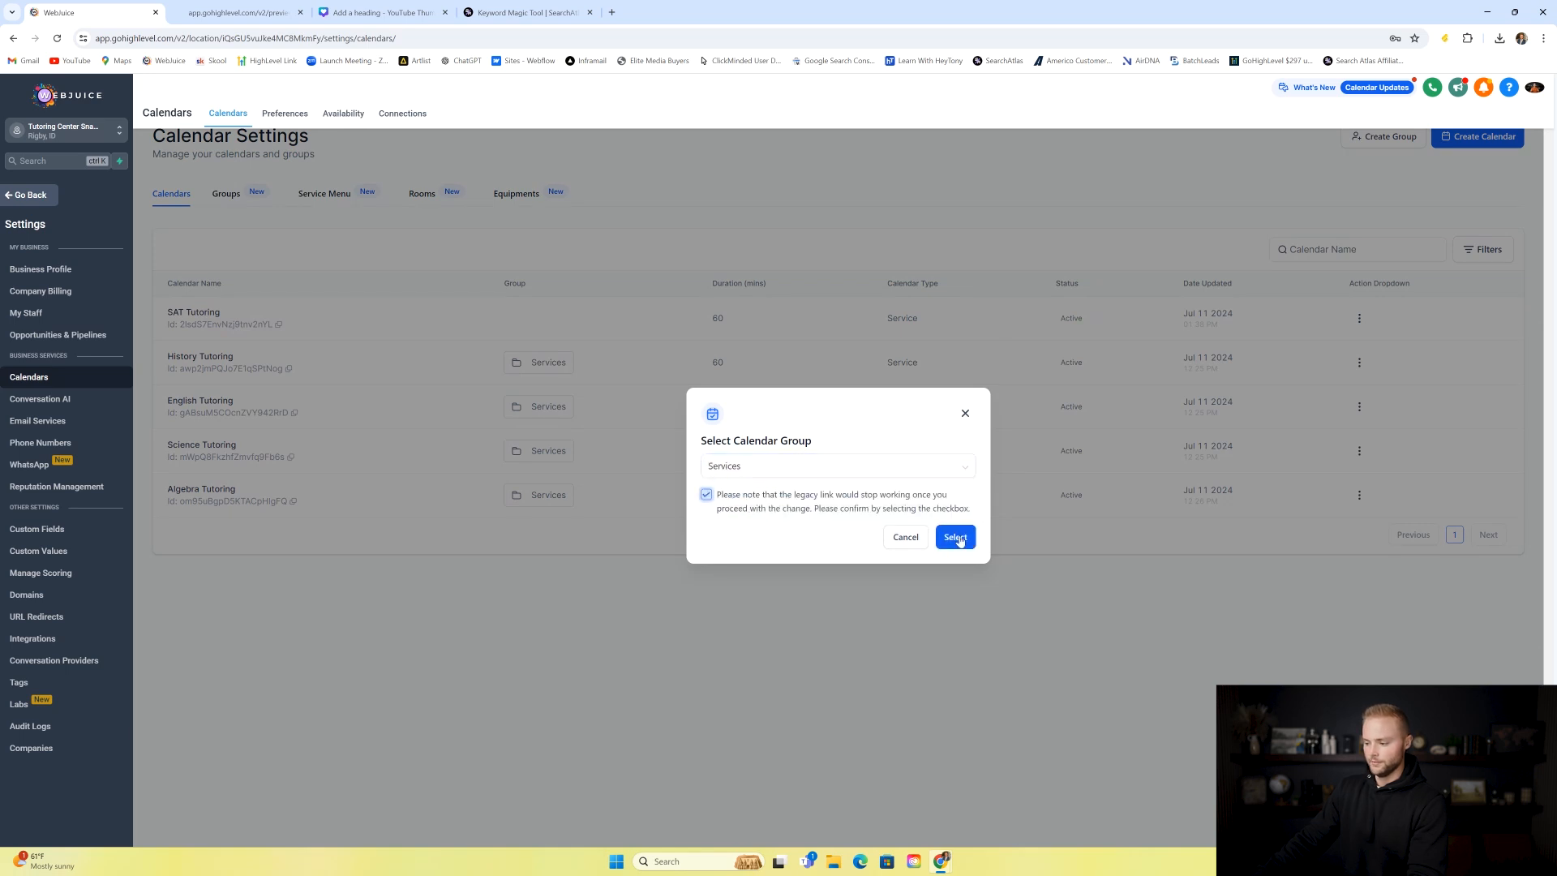
{"action": "left_click", "coordinate": [955, 537]}
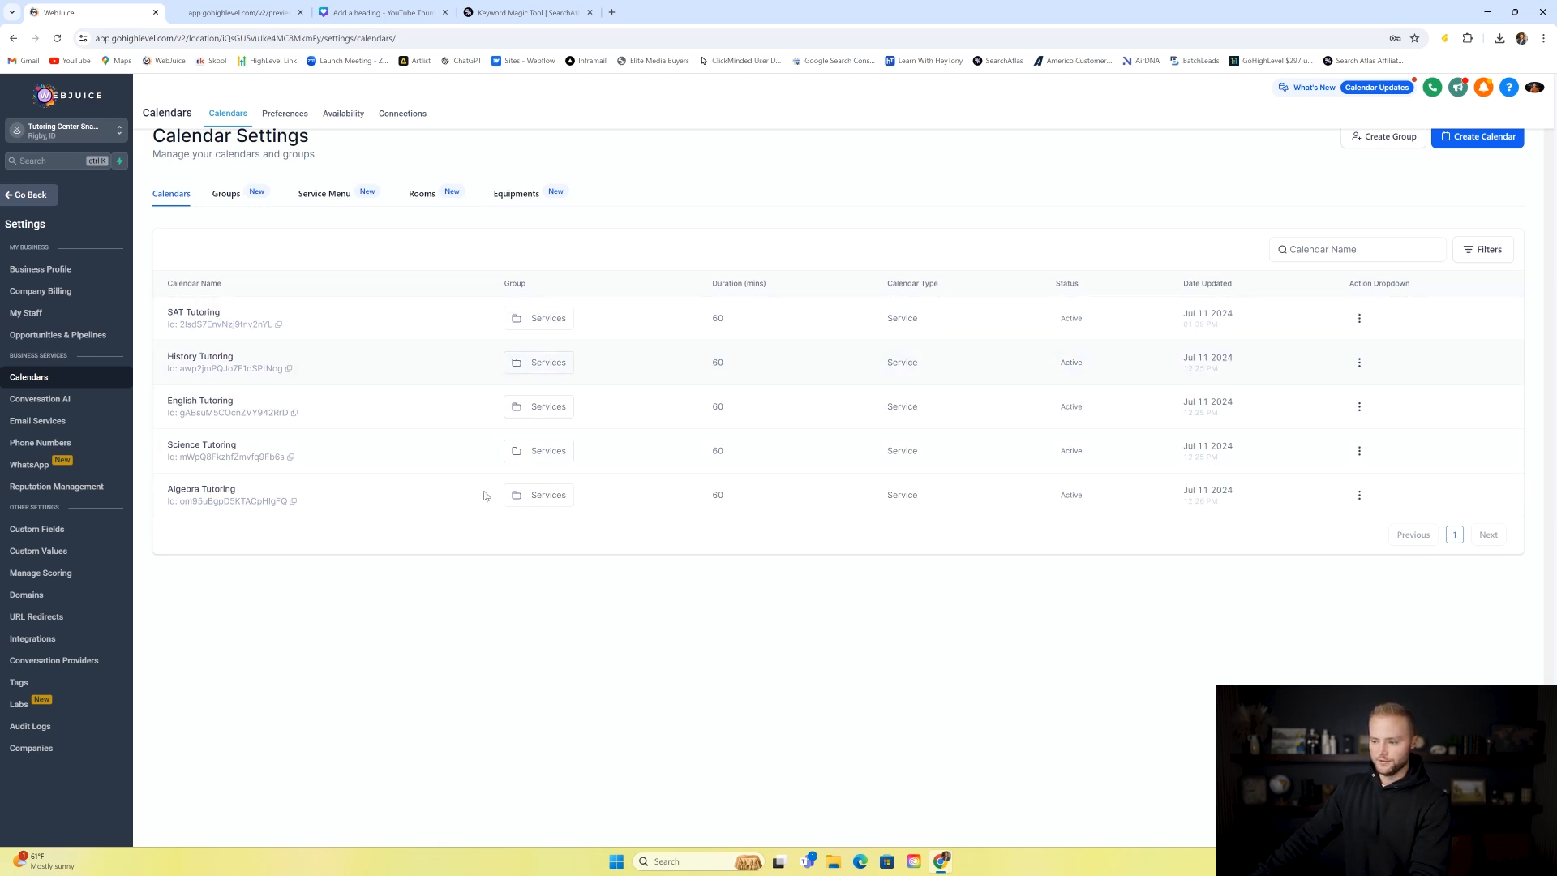
- Copy the embed code of the Services calendar group
{"action": "left_click", "coordinate": [232, 200]}
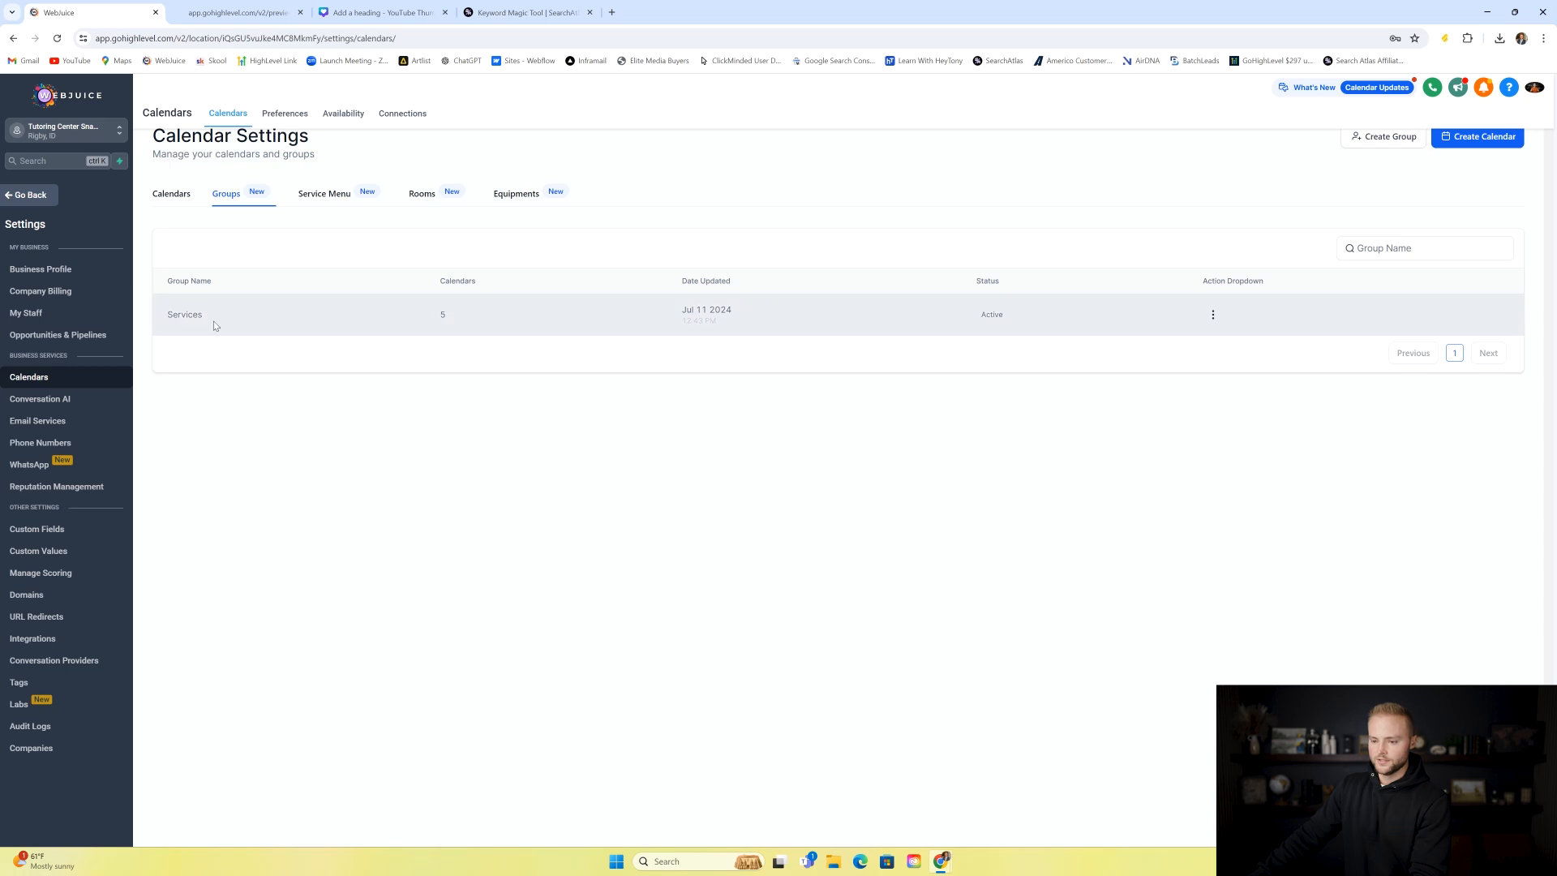
{"action": "left_click", "coordinate": [1213, 315]}
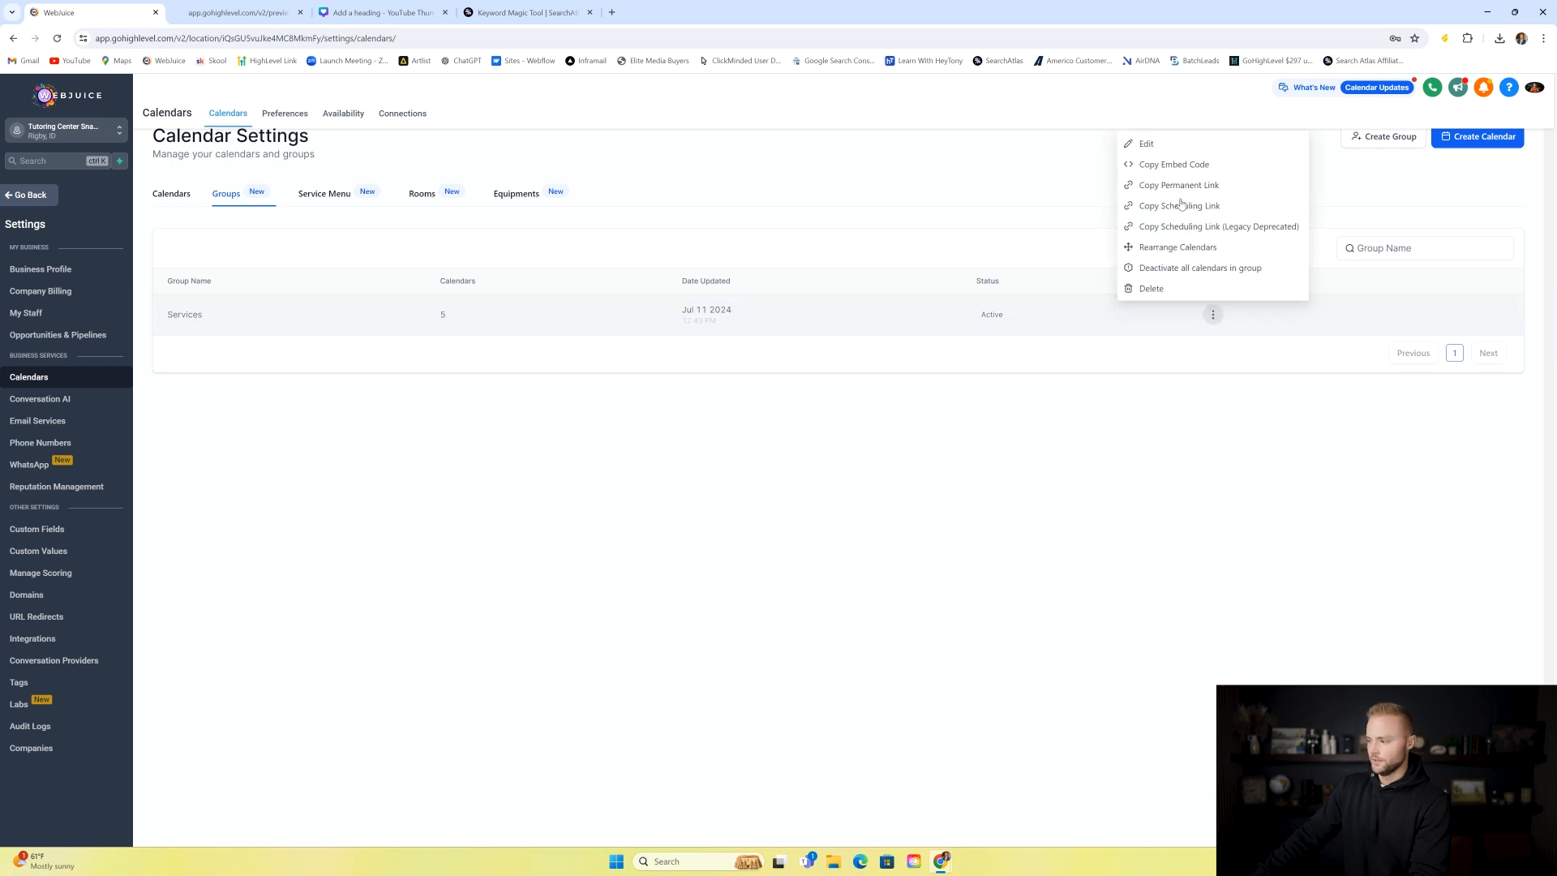
{"action": "left_click", "coordinate": [1176, 167]}
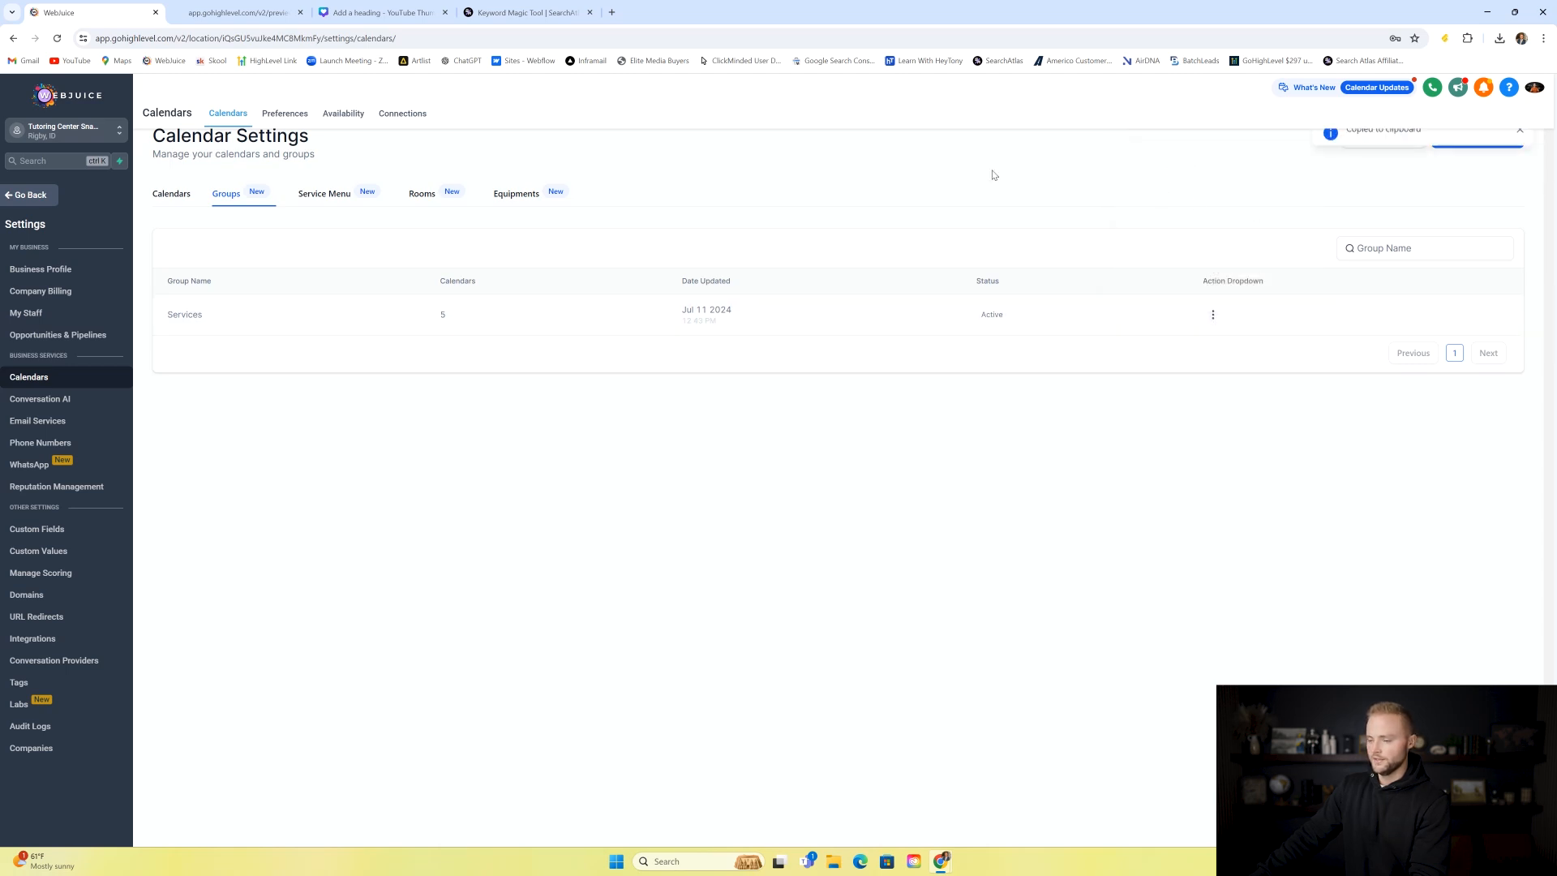
- Open the Booking page of the Tutoring Center Website in the page editor
{"action": "left_click", "coordinate": [21, 199]}
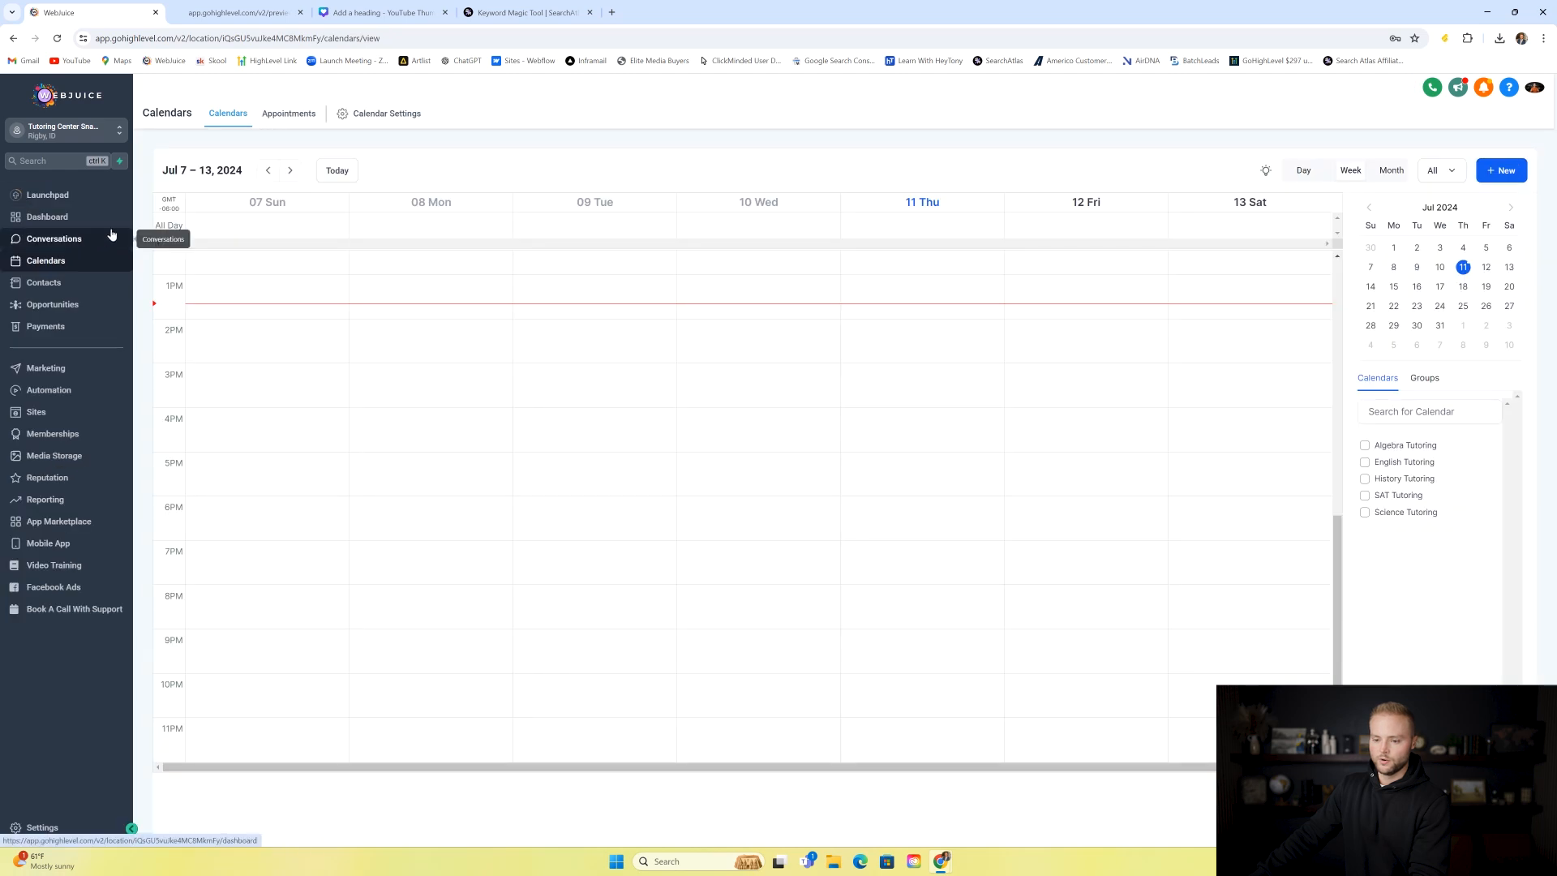
{"action": "left_click", "coordinate": [81, 418]}
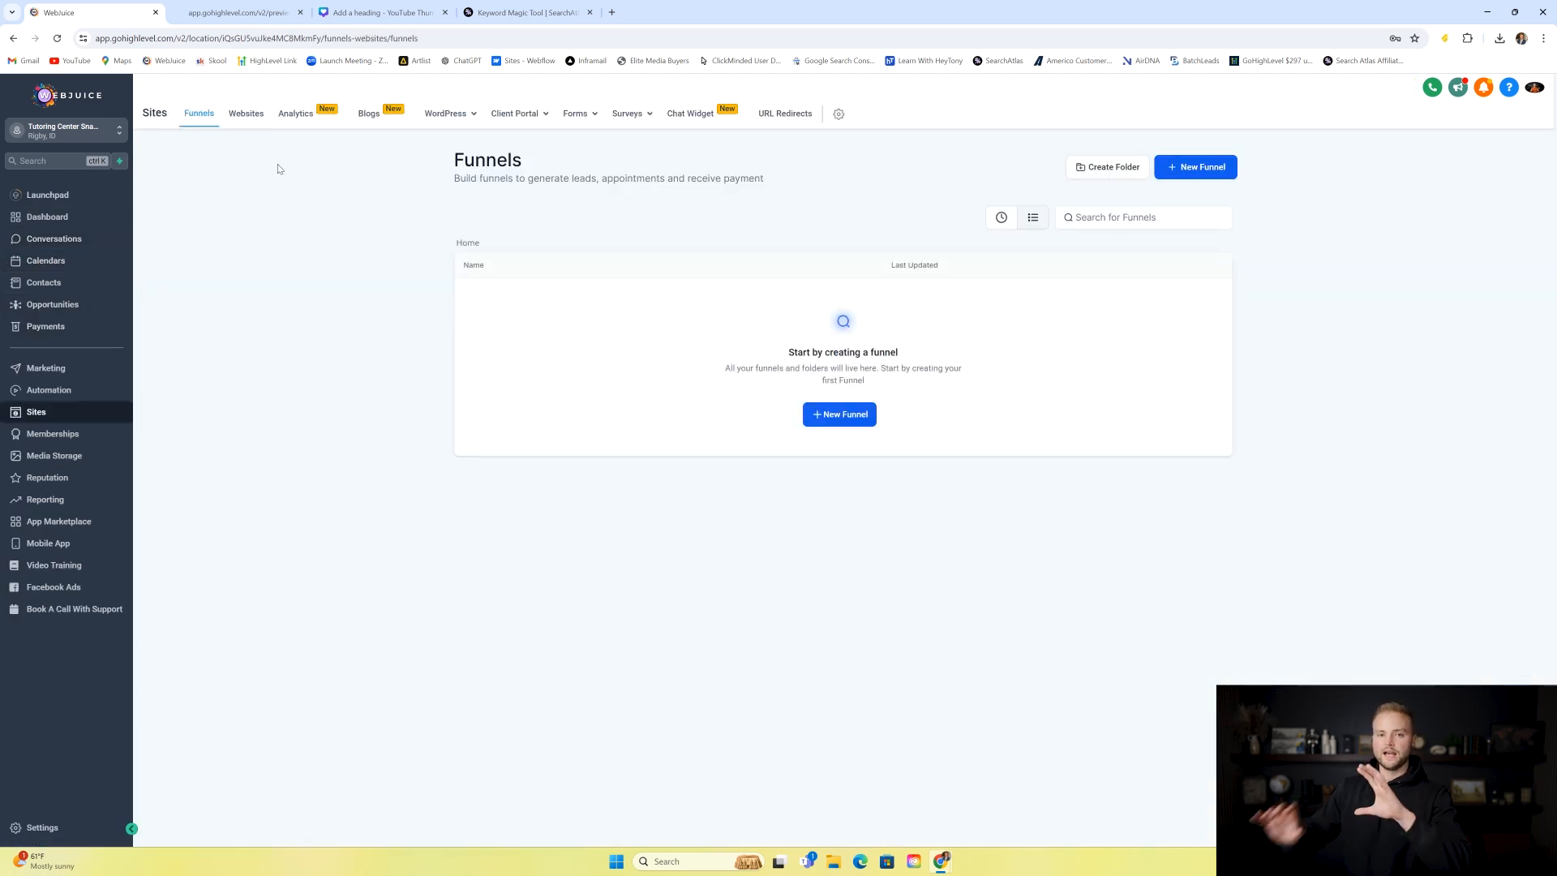
{"action": "left_click", "coordinate": [247, 116]}
{"action": "left_click", "coordinate": [496, 297]}
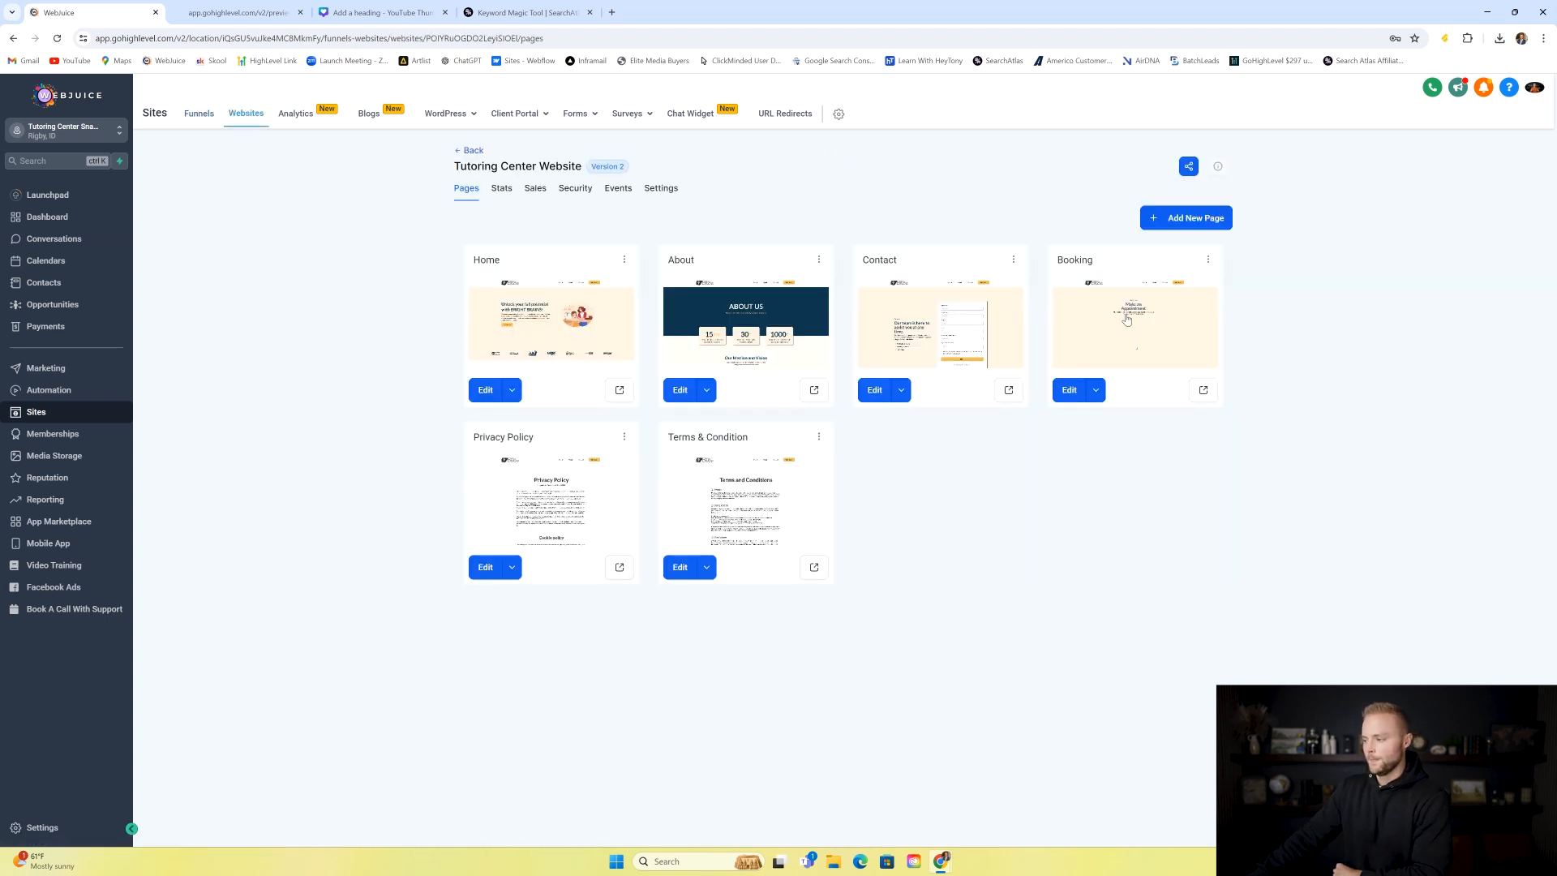
{"action": "left_click", "coordinate": [1126, 326]}
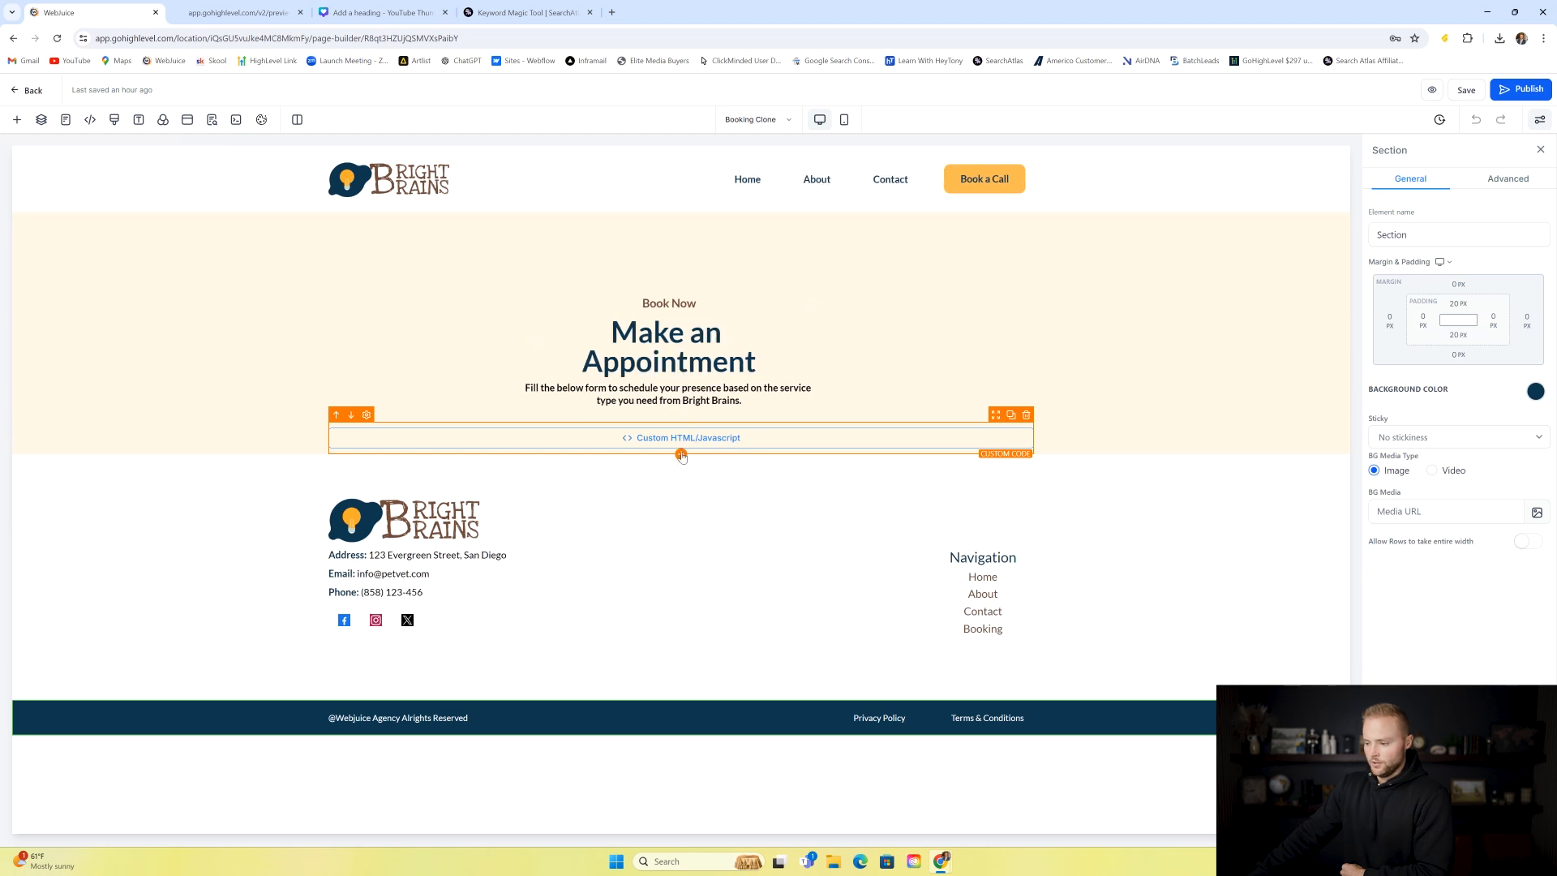
- Add a second Custom Code element below the existing one, paste the Services group embed code in it, and delete the element
{"action": "left_click", "coordinate": [682, 453]}
{"action": "scroll", "coordinate": [291, 301], "scroll_direction": "down", "scroll_amount": 5}
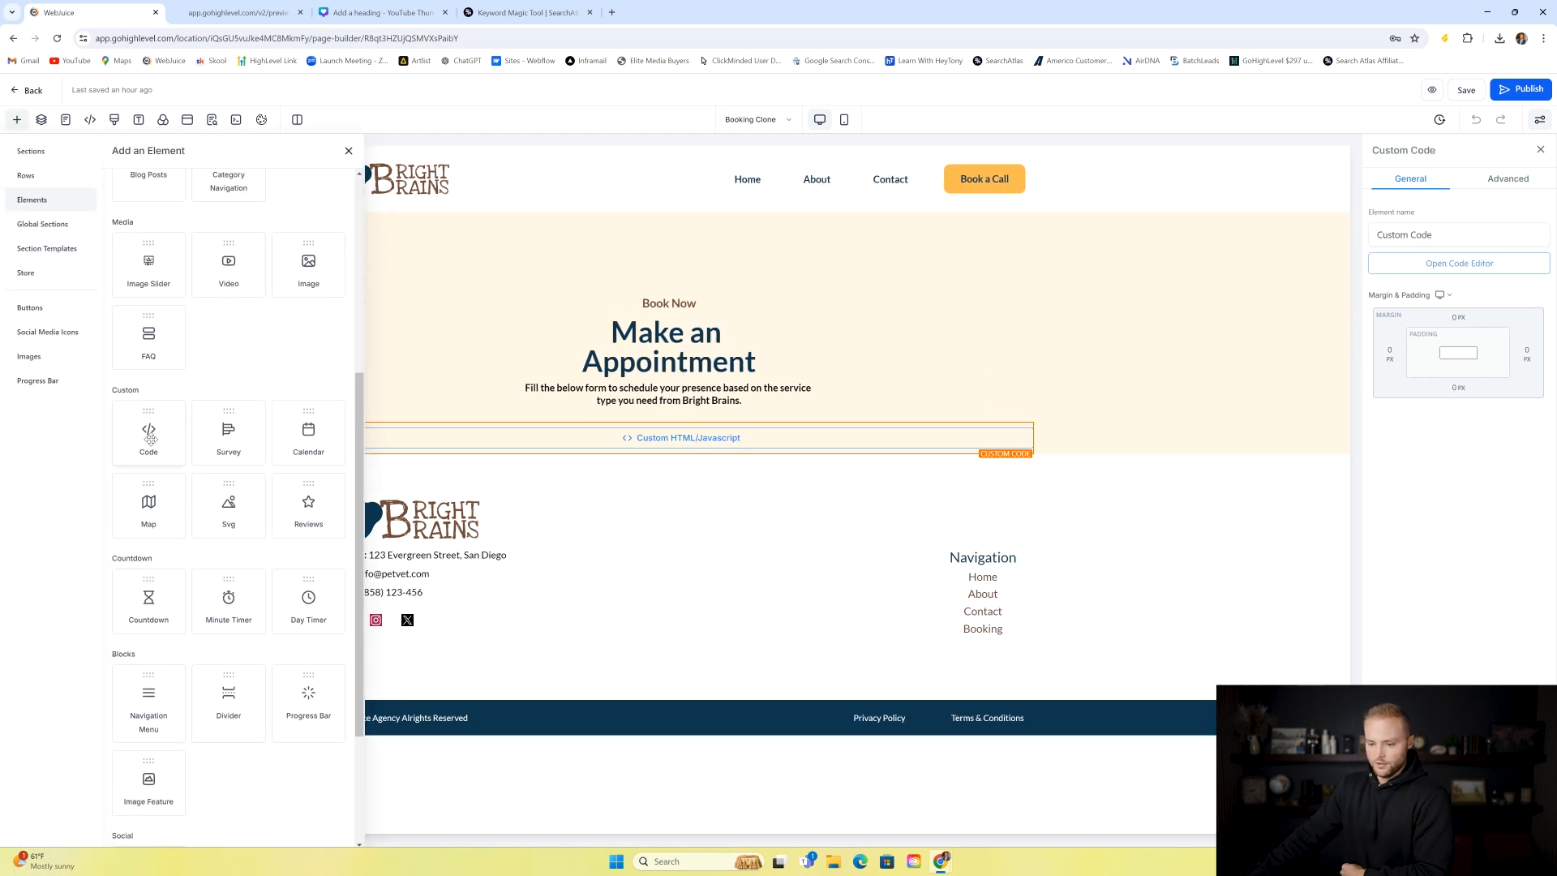
{"action": "left_click", "coordinate": [151, 433]}
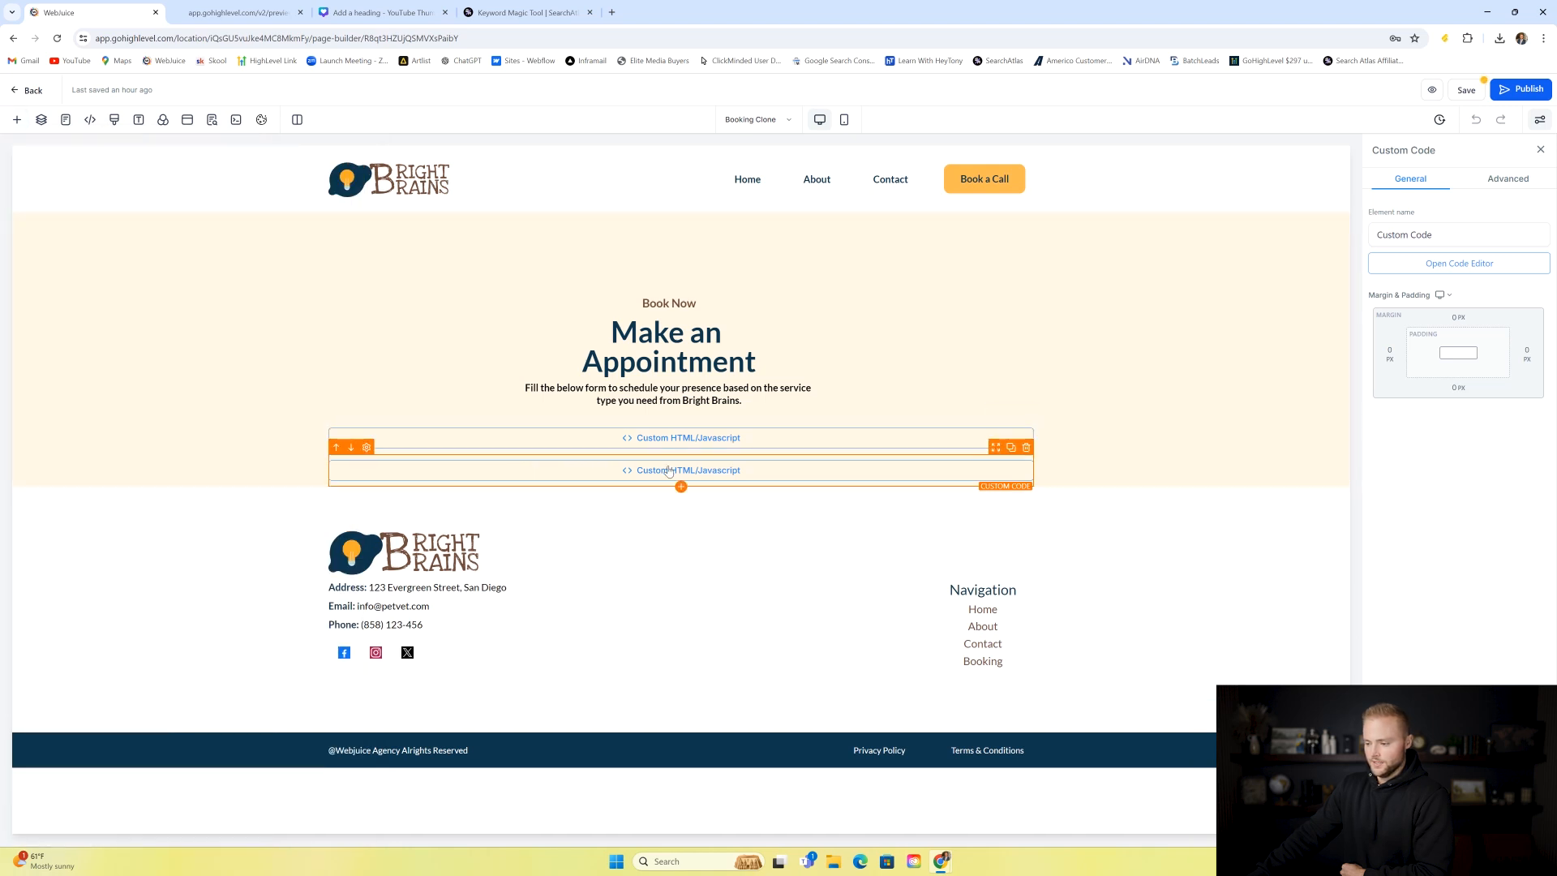
{"action": "left_click", "coordinate": [1459, 264]}
{"action": "left_click", "coordinate": [705, 343]}
{"action": "key", "text": "ctrl+v"}
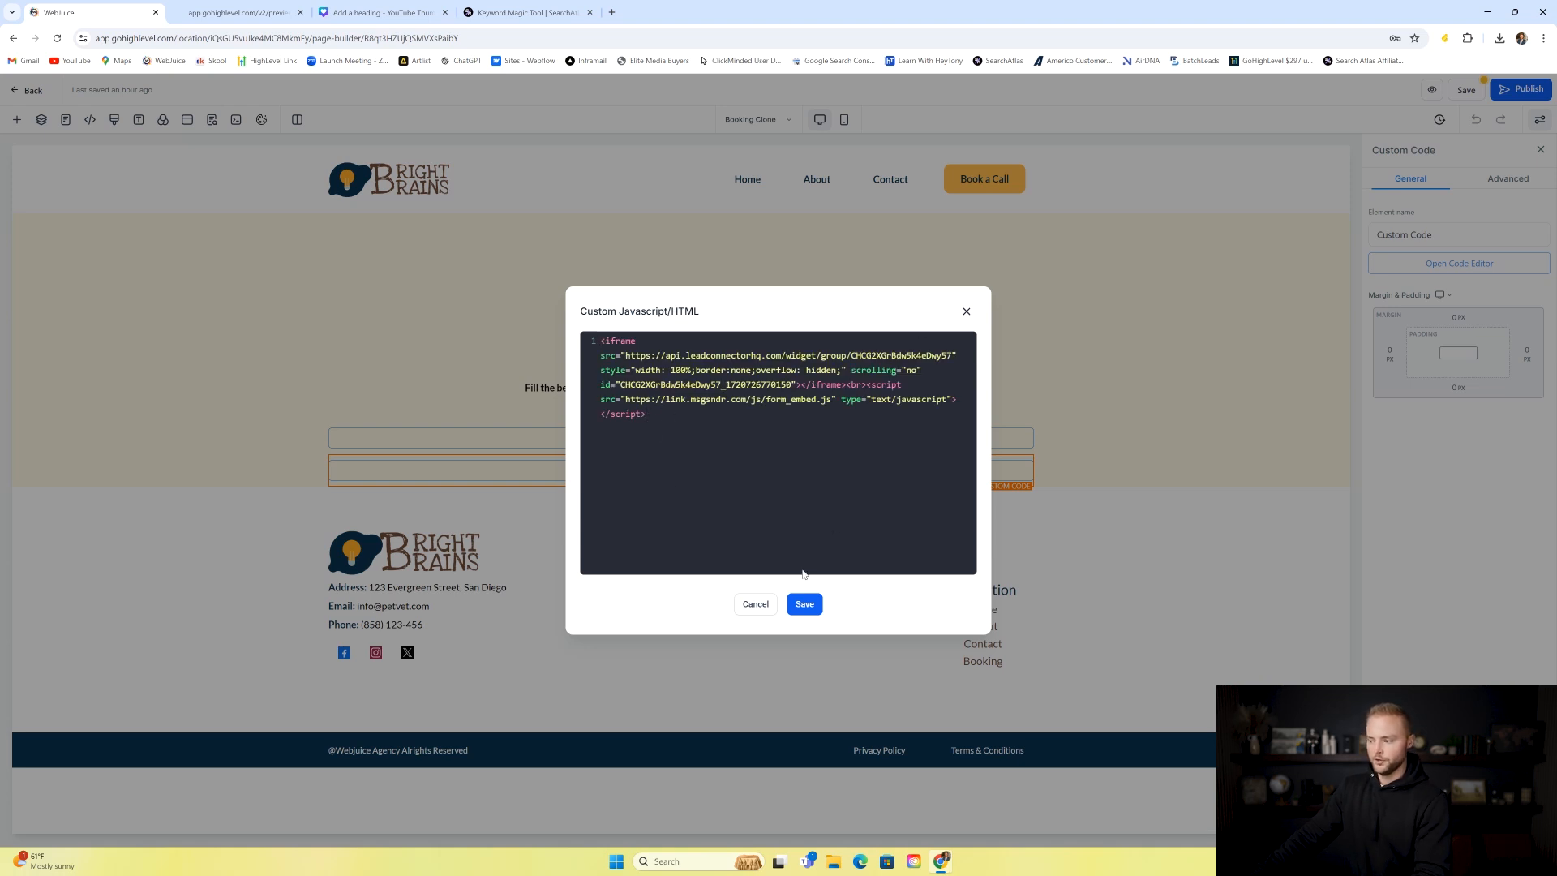
{"action": "left_click", "coordinate": [966, 311]}
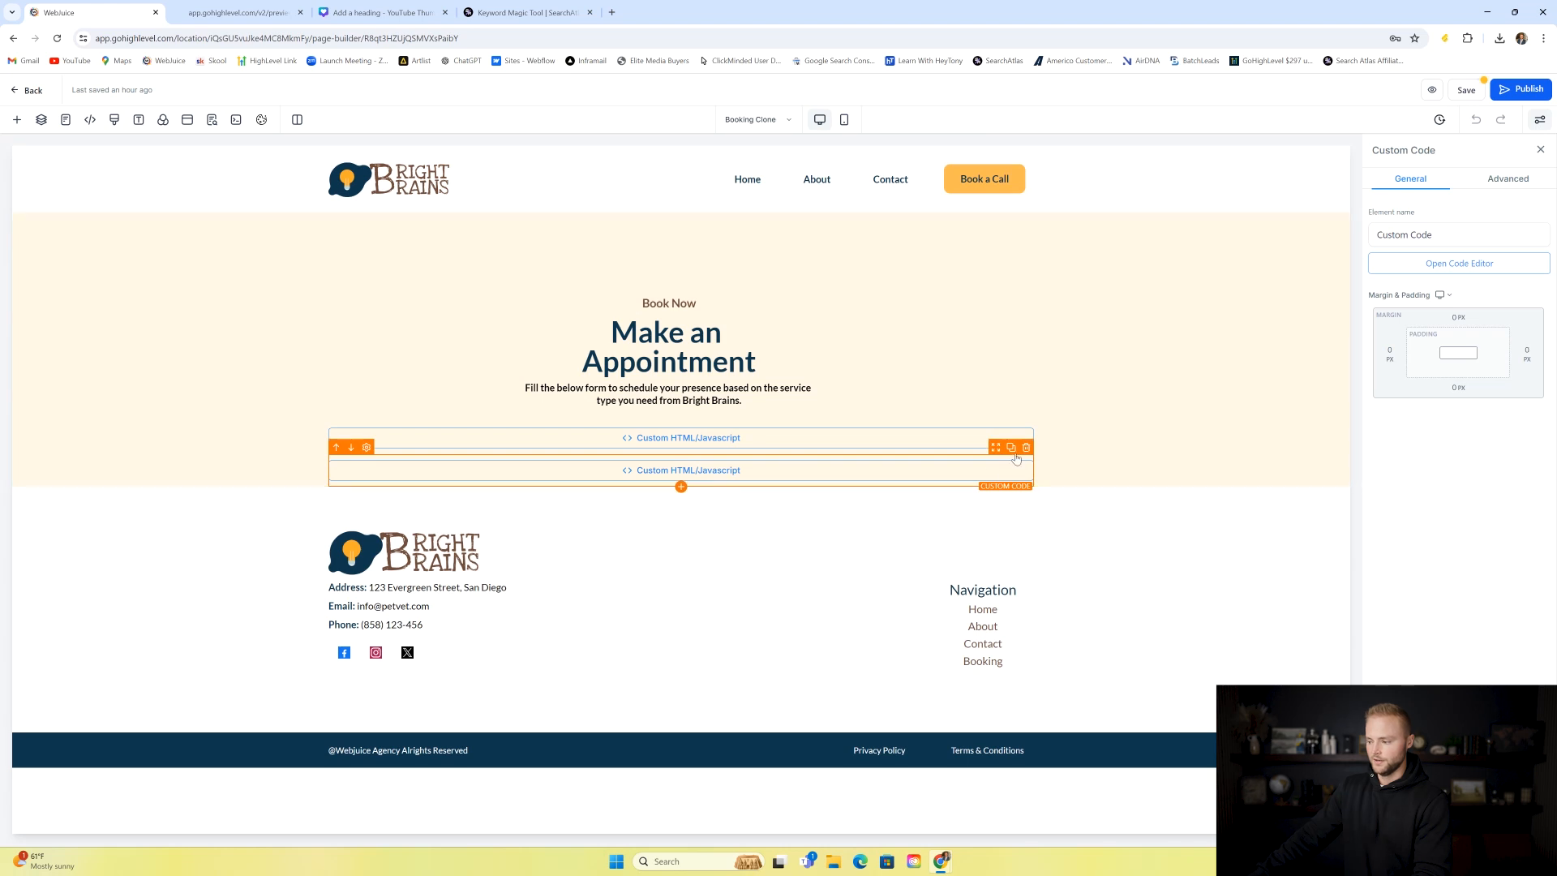
{"action": "left_click", "coordinate": [1025, 449]}
- Check the code in the existing Custom Code element and save the Booking page
{"action": "left_click", "coordinate": [694, 440]}
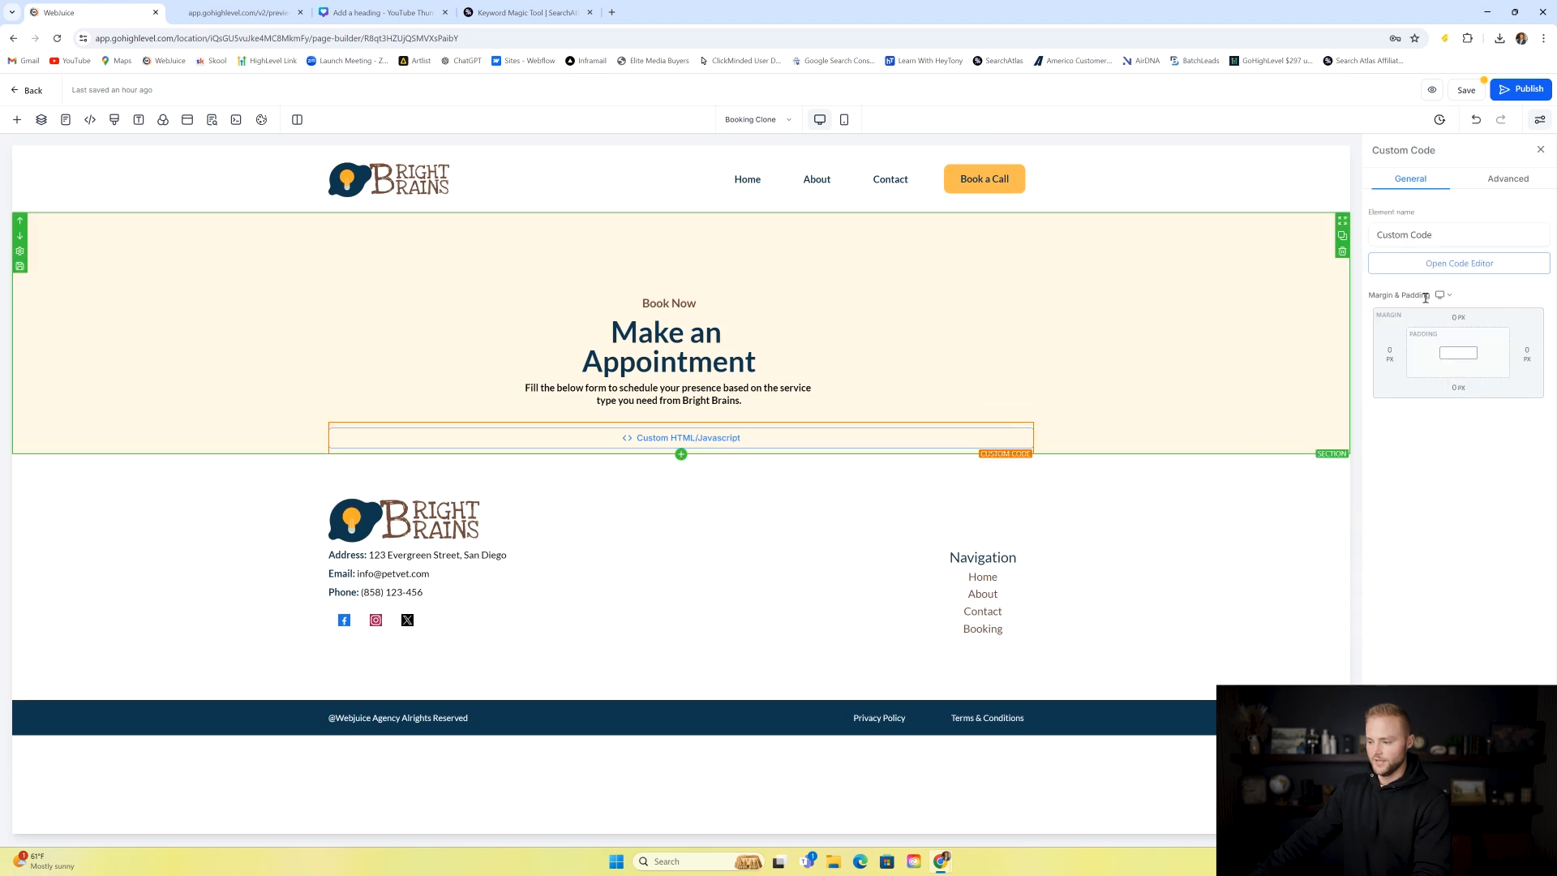
{"action": "left_click", "coordinate": [1459, 263]}
{"action": "left_click", "coordinate": [966, 311]}
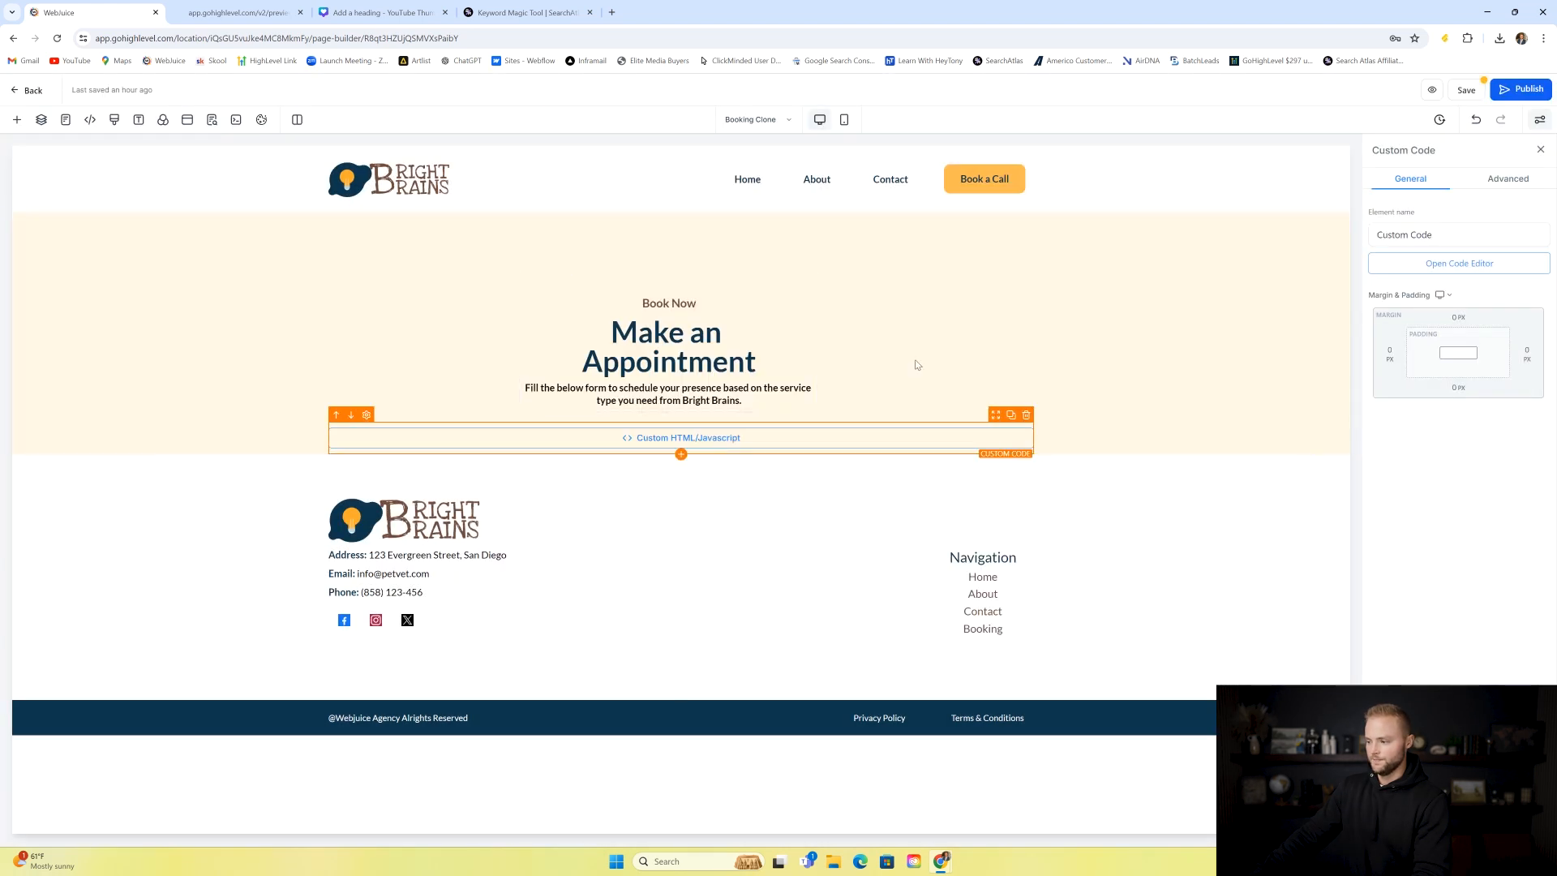
{"action": "left_click", "coordinate": [1463, 90]}
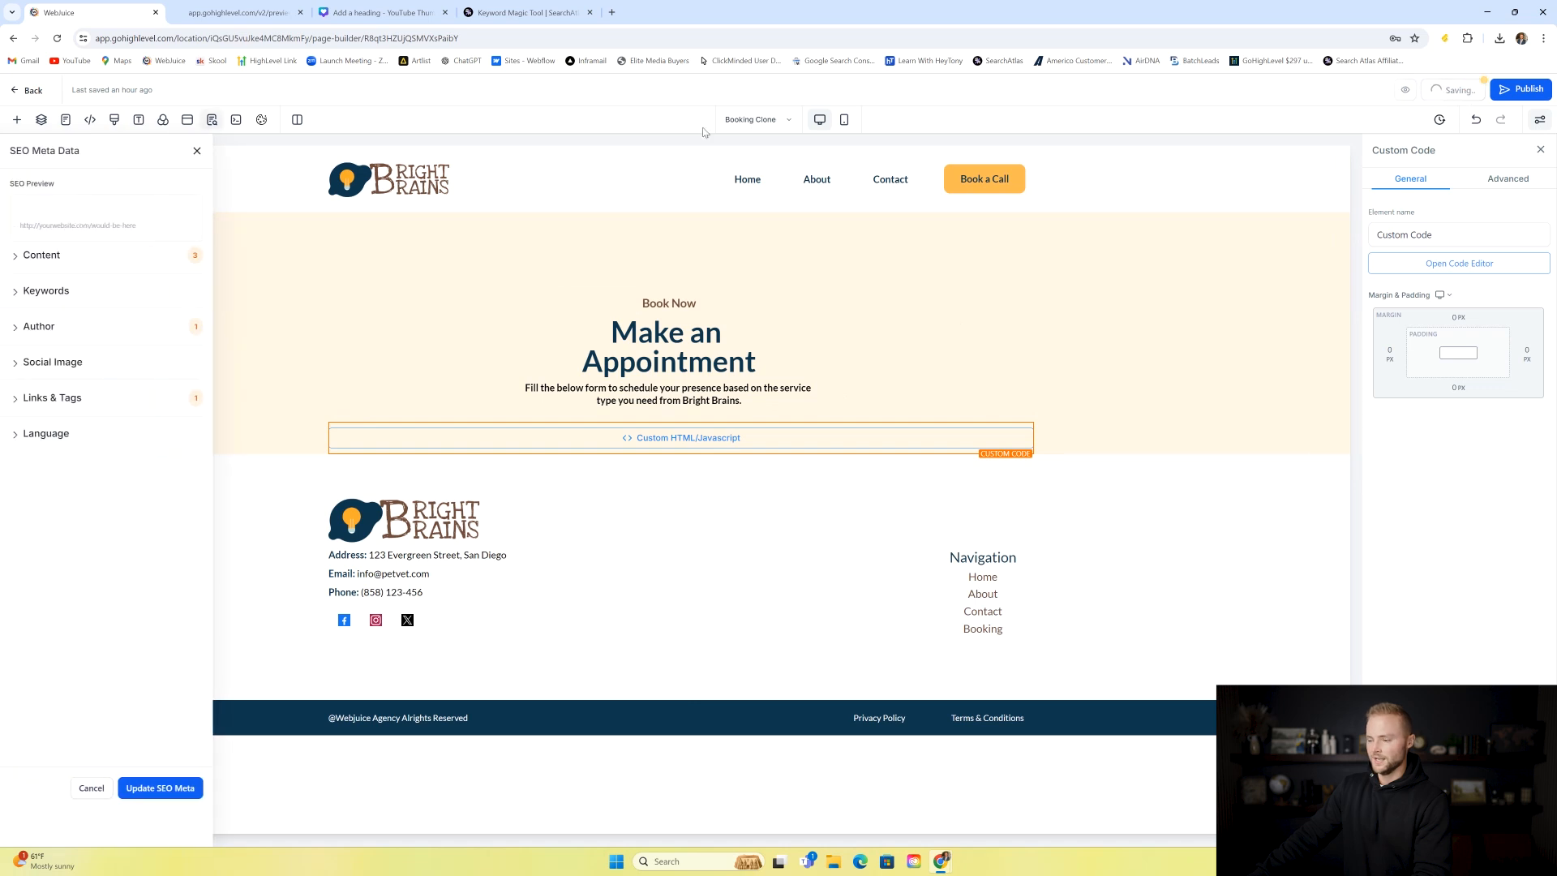
{"action": "left_click", "coordinate": [197, 151]}
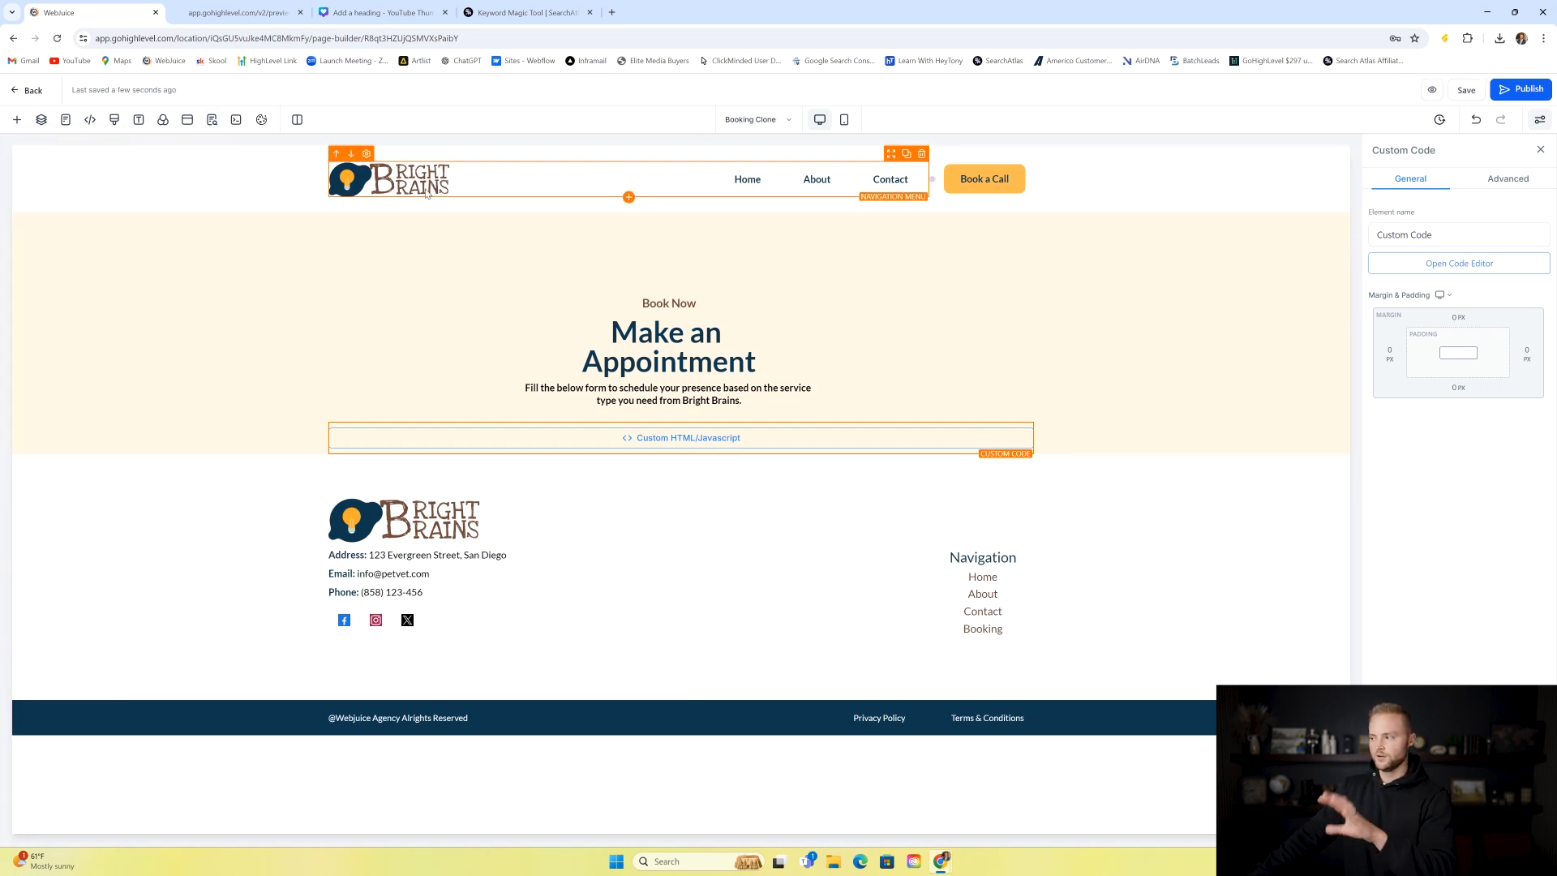
- Preview the Booking page and choose SAT Tutoring with a specific staff member in the embedded Services widget
{"action": "left_click", "coordinate": [1432, 93]}
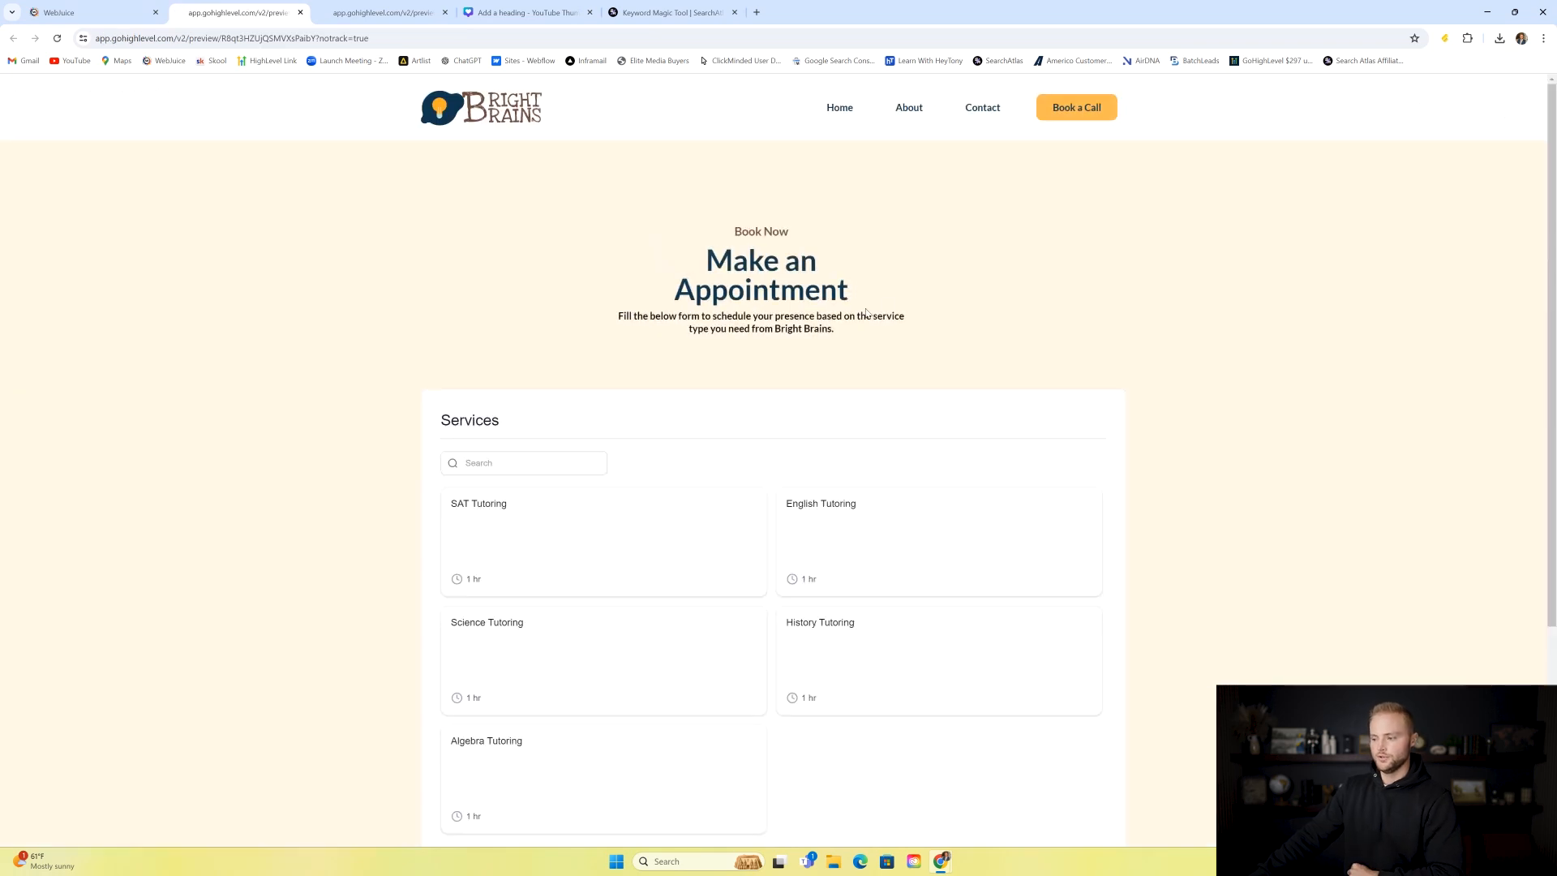
{"action": "scroll", "coordinate": [509, 296], "scroll_direction": "down", "scroll_amount": 3}
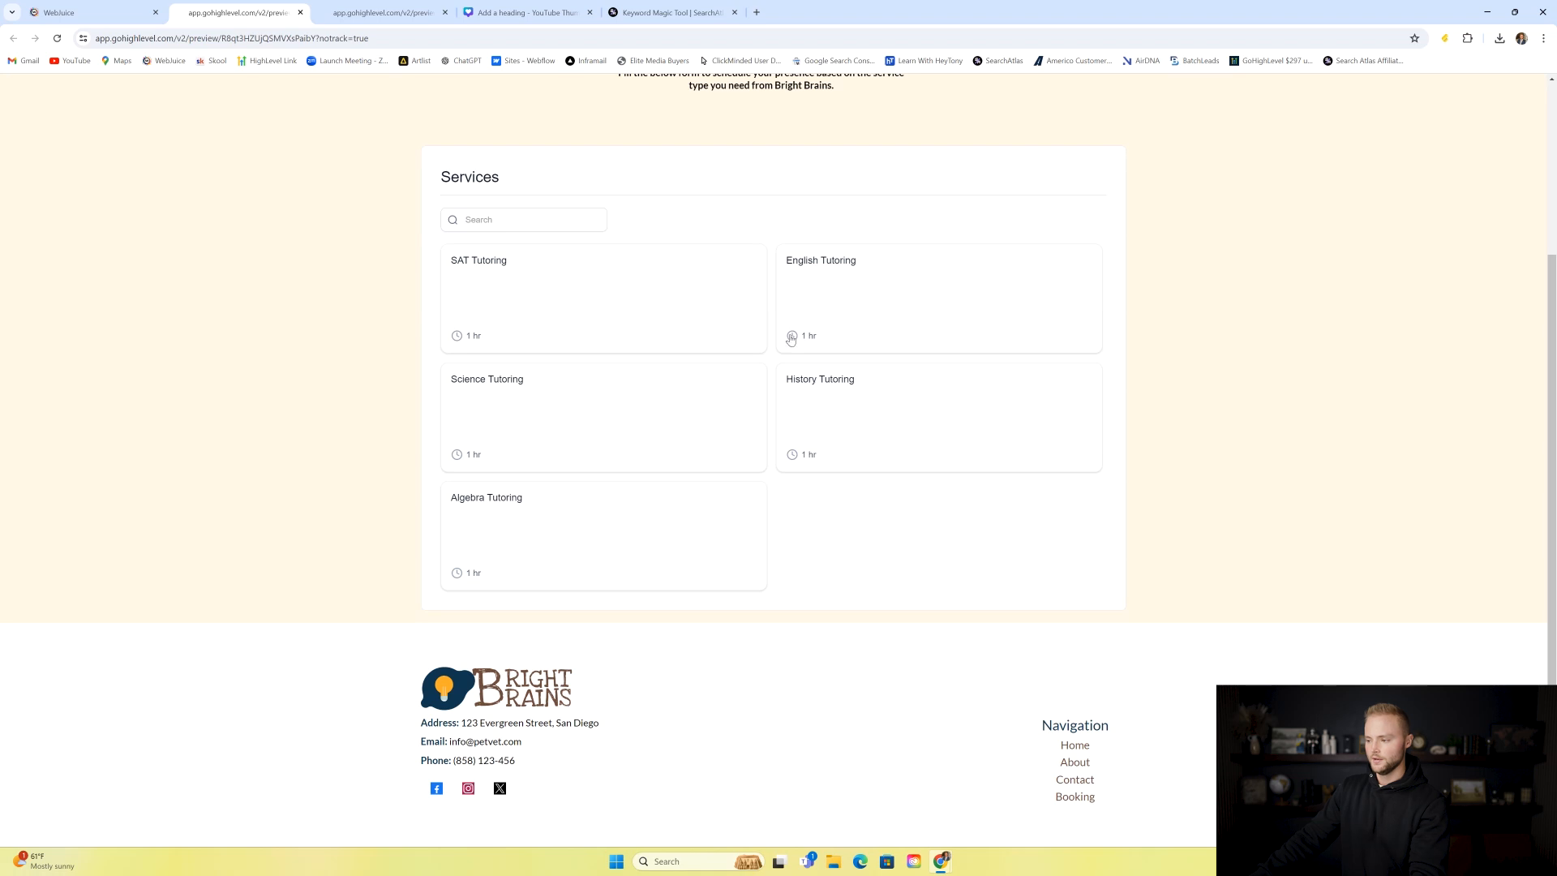
{"action": "left_click", "coordinate": [600, 297]}
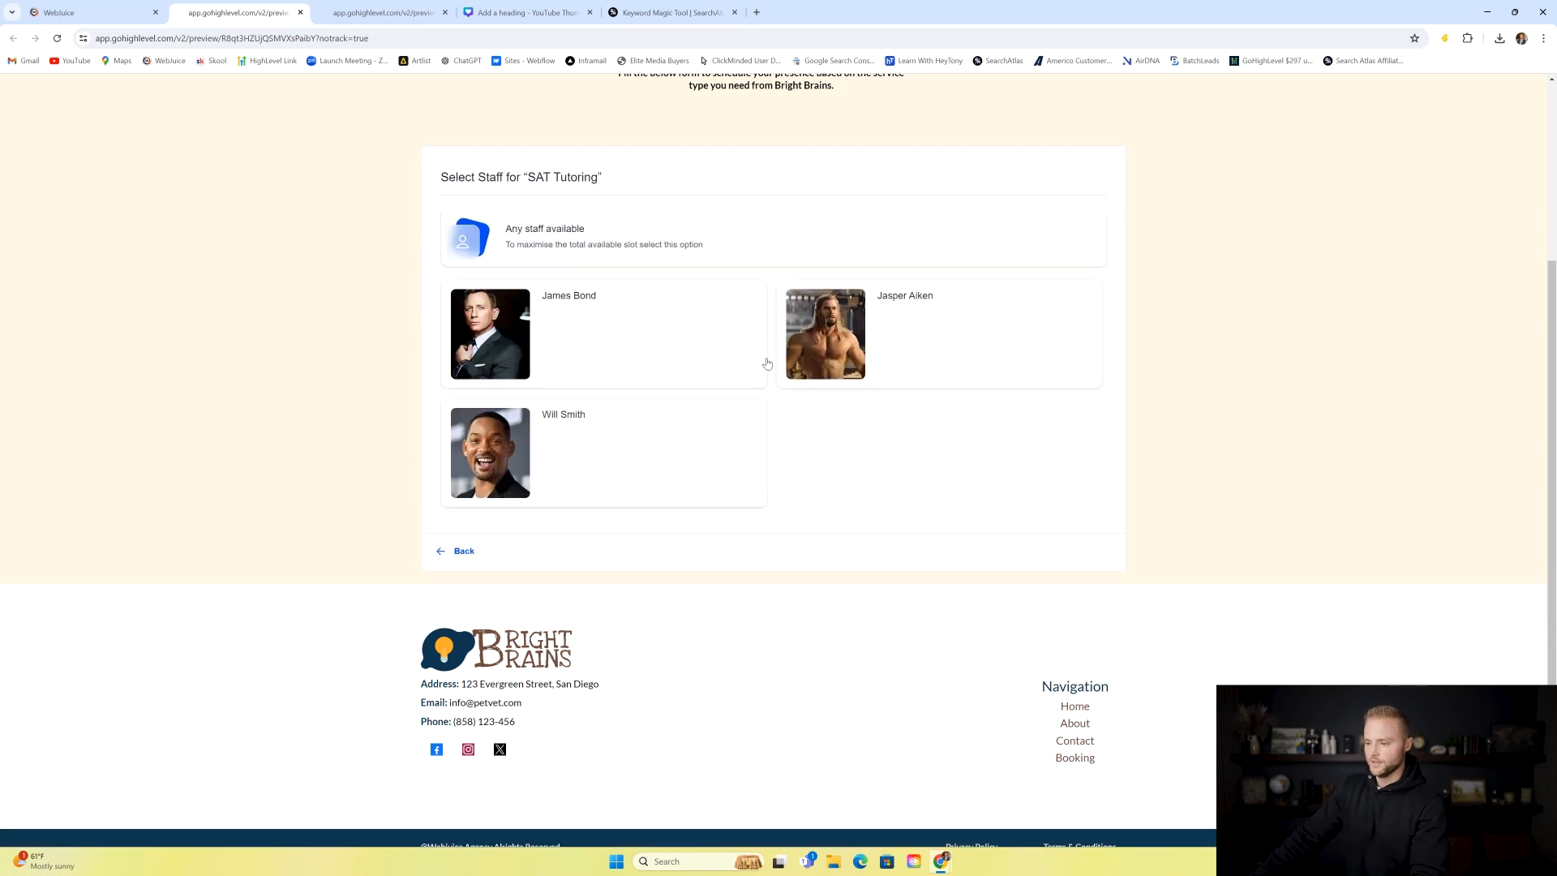
{"action": "left_click", "coordinate": [859, 326]}
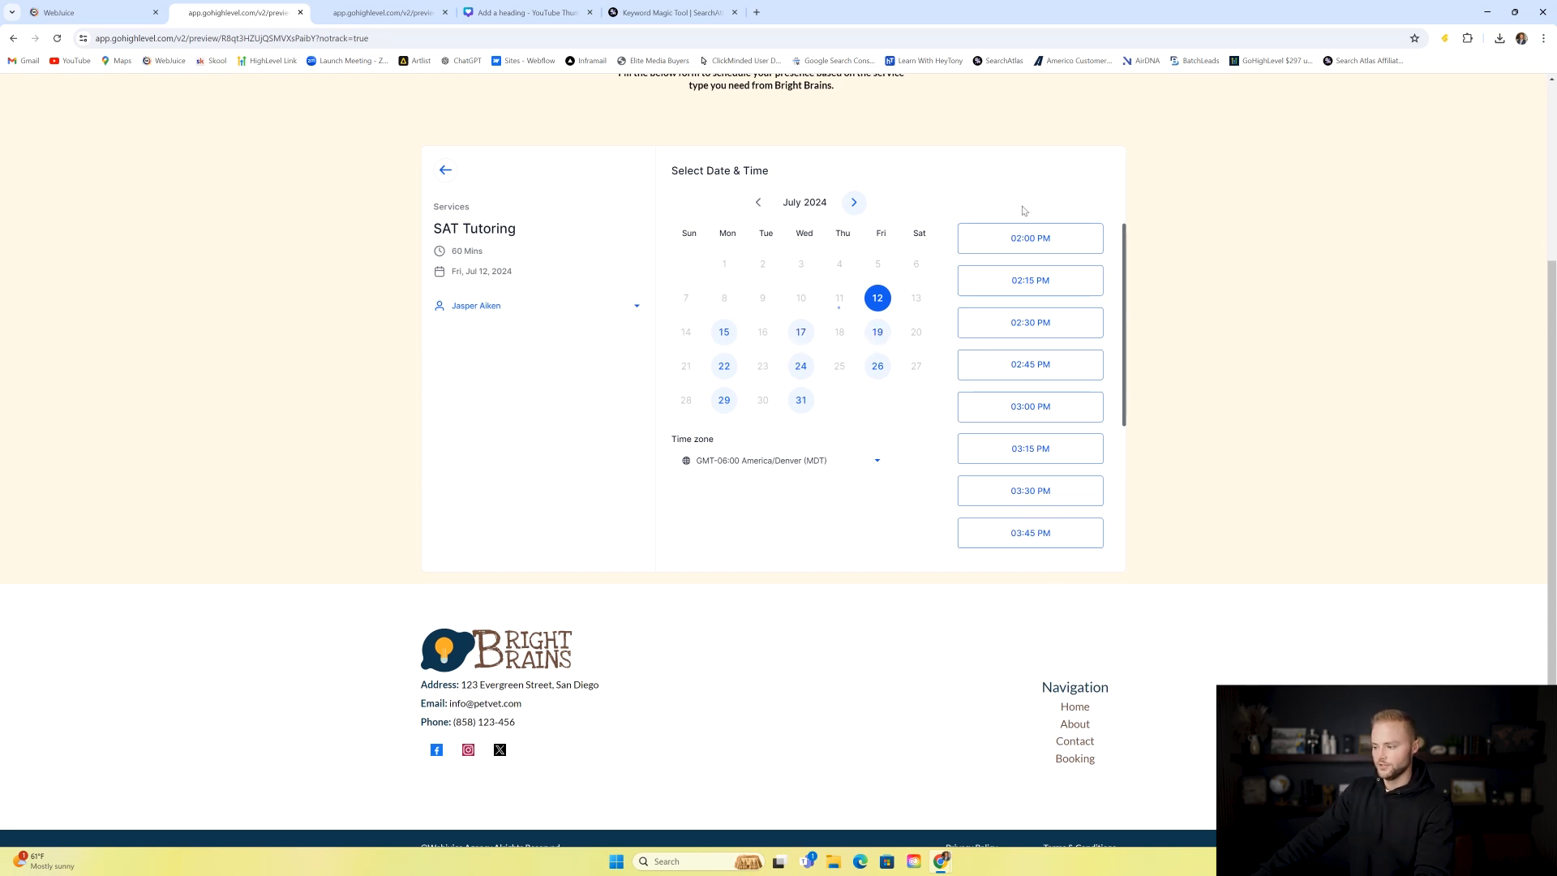
- Select the 02:00 PM slot on Fri, Jul 12, 2024 and examine the fields of the booking details form
{"action": "left_click", "coordinate": [1008, 237]}
{"action": "left_click", "coordinate": [1070, 240]}
{"action": "left_click", "coordinate": [714, 200]}
{"action": "left_click", "coordinate": [914, 207]}
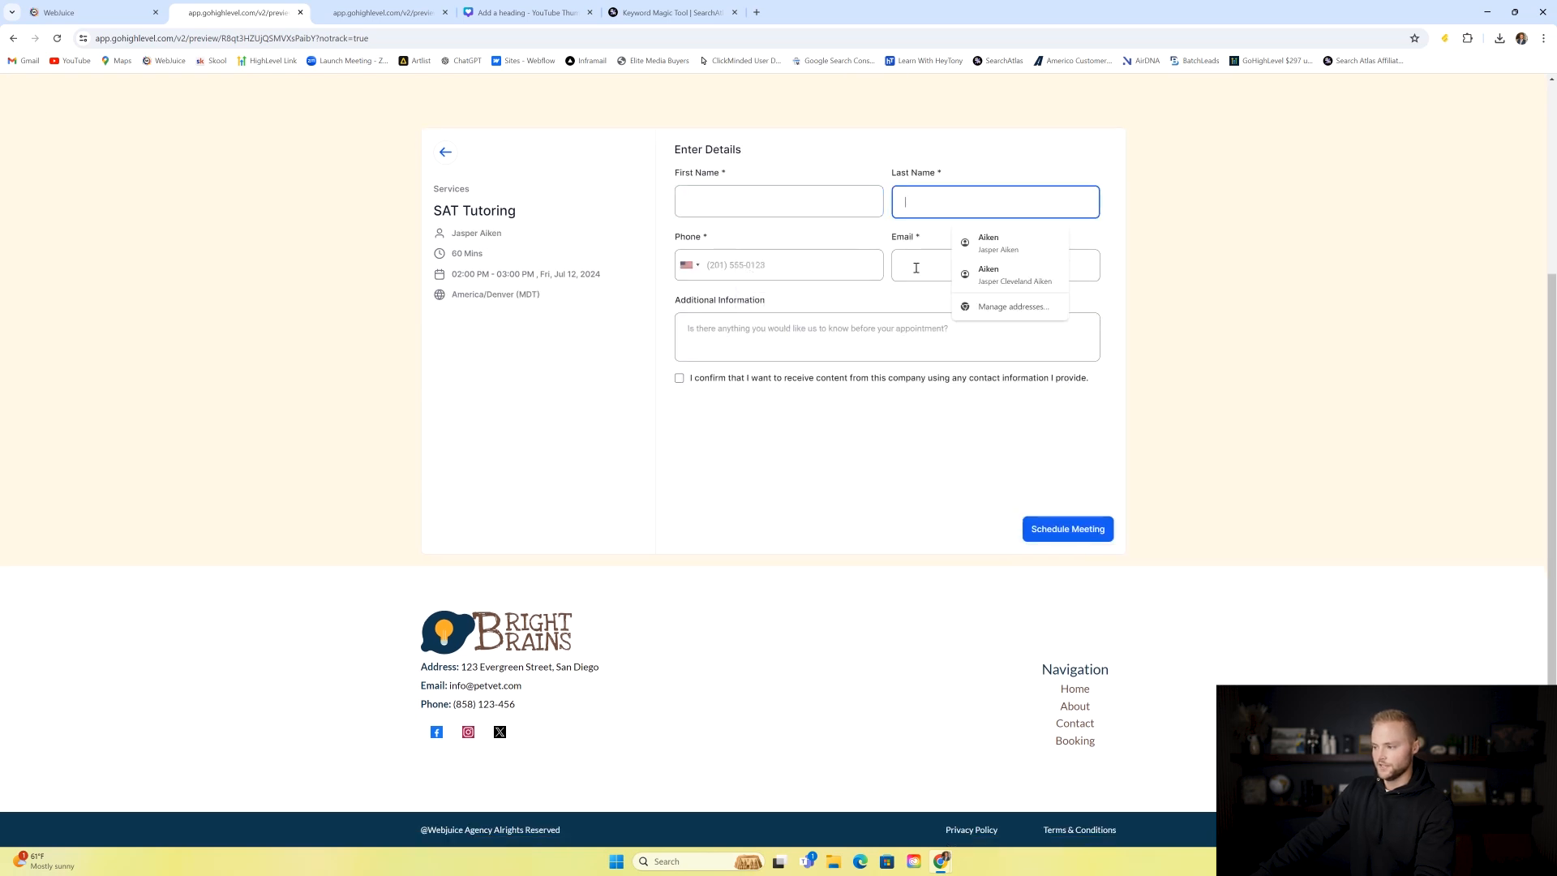
{"action": "left_click", "coordinate": [799, 342]}
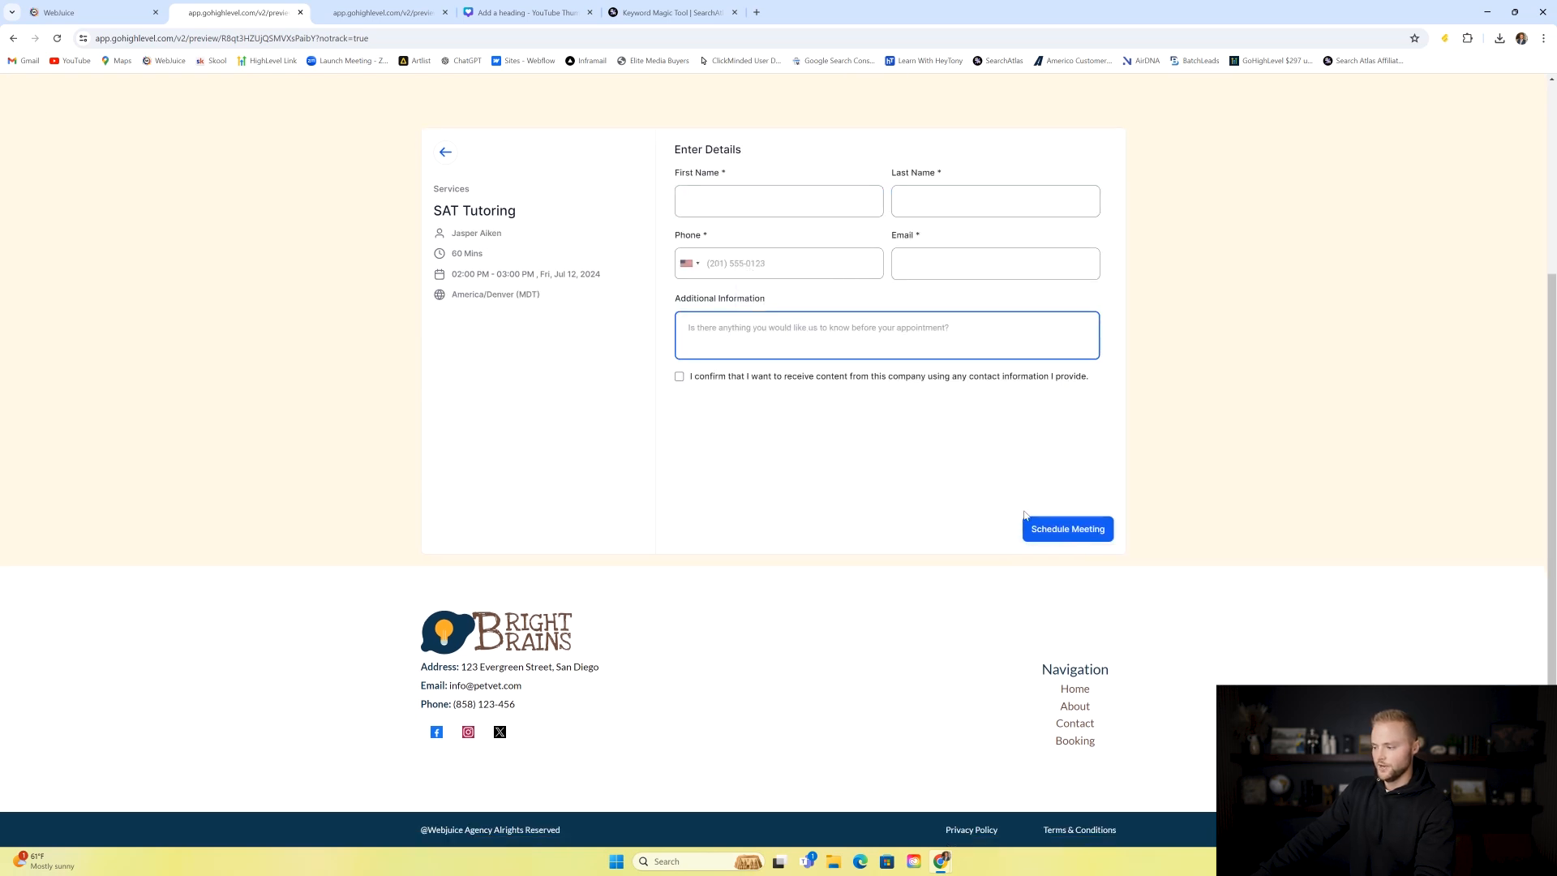
- Go back to the SAT Tutoring staff selection without booking and close the extra preview tab
{"action": "left_click", "coordinate": [445, 152]}
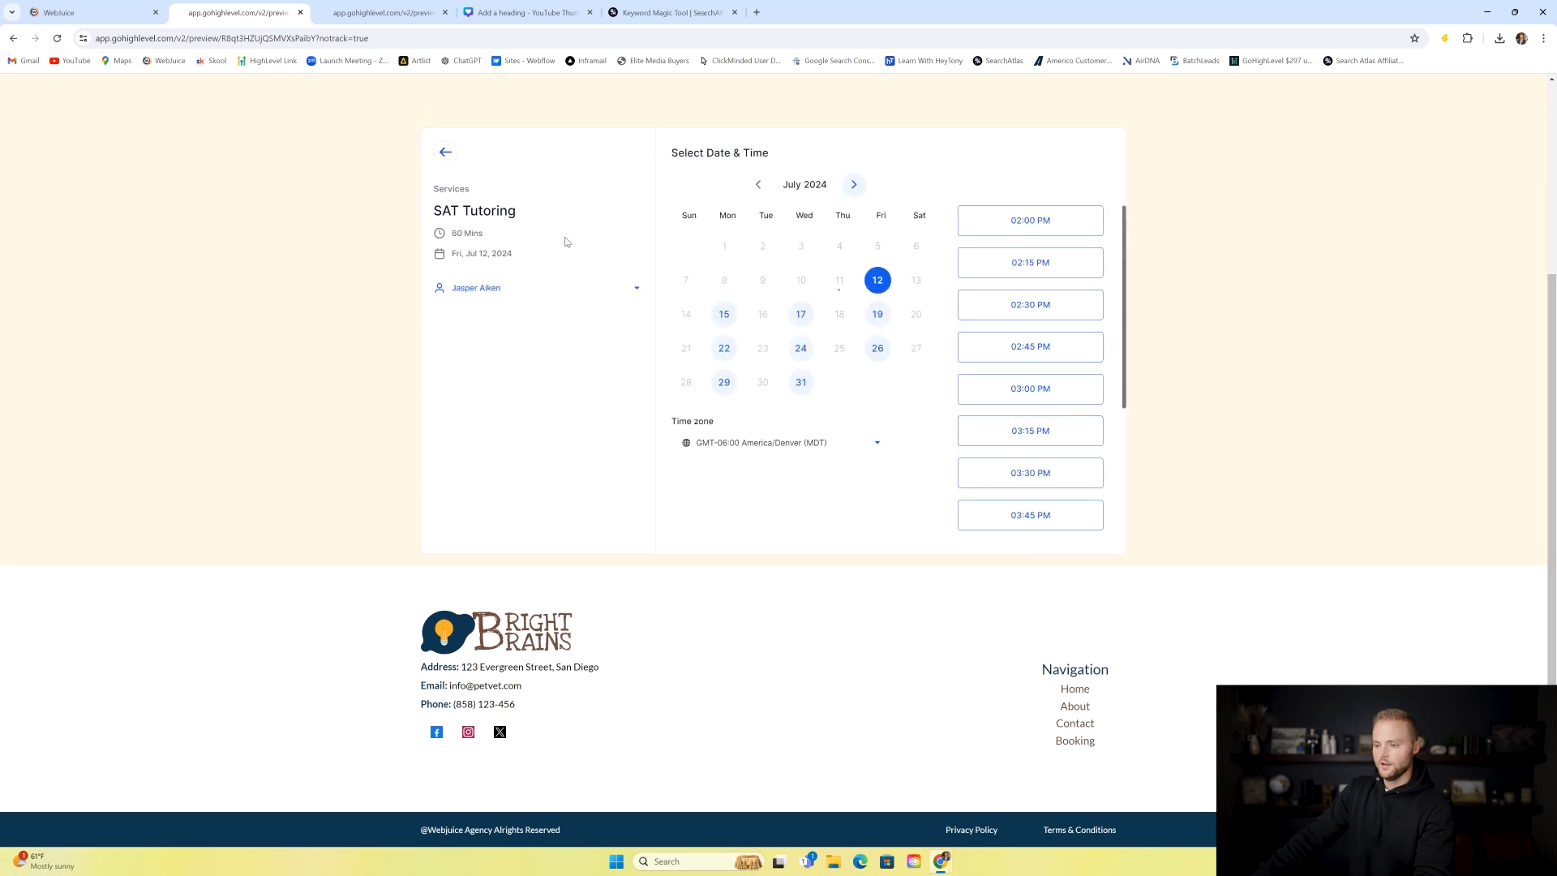
{"action": "left_click", "coordinate": [444, 152]}
{"action": "scroll", "coordinate": [541, 146], "scroll_direction": "up", "scroll_amount": 2}
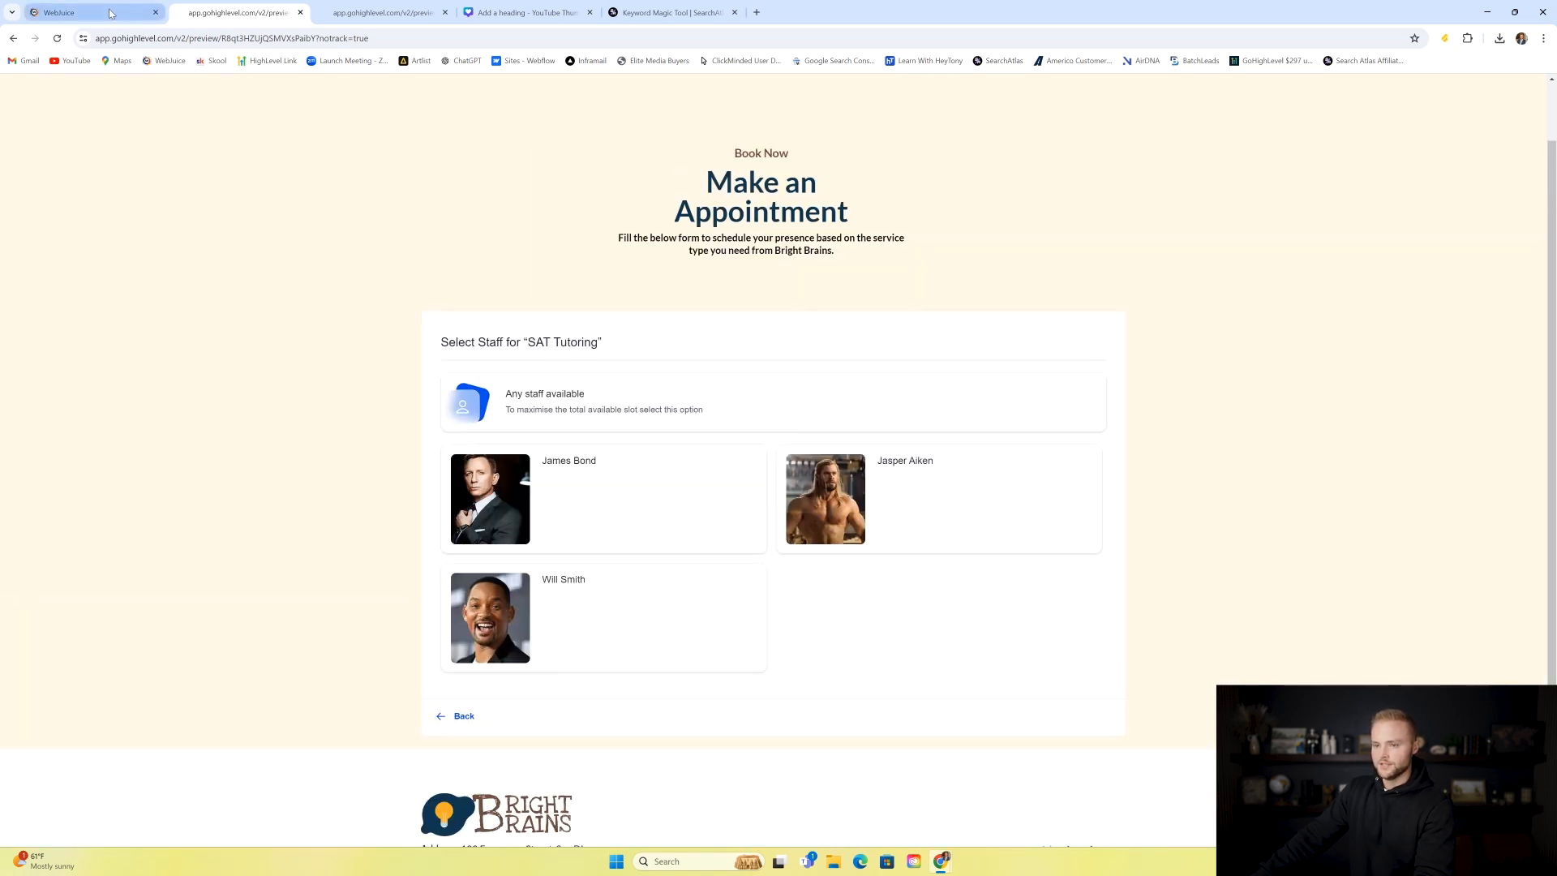
{"action": "left_click", "coordinate": [445, 13]}
- Leave the Booking page editor and open the Contact Form in the form builder
{"action": "left_click", "coordinate": [106, 12]}
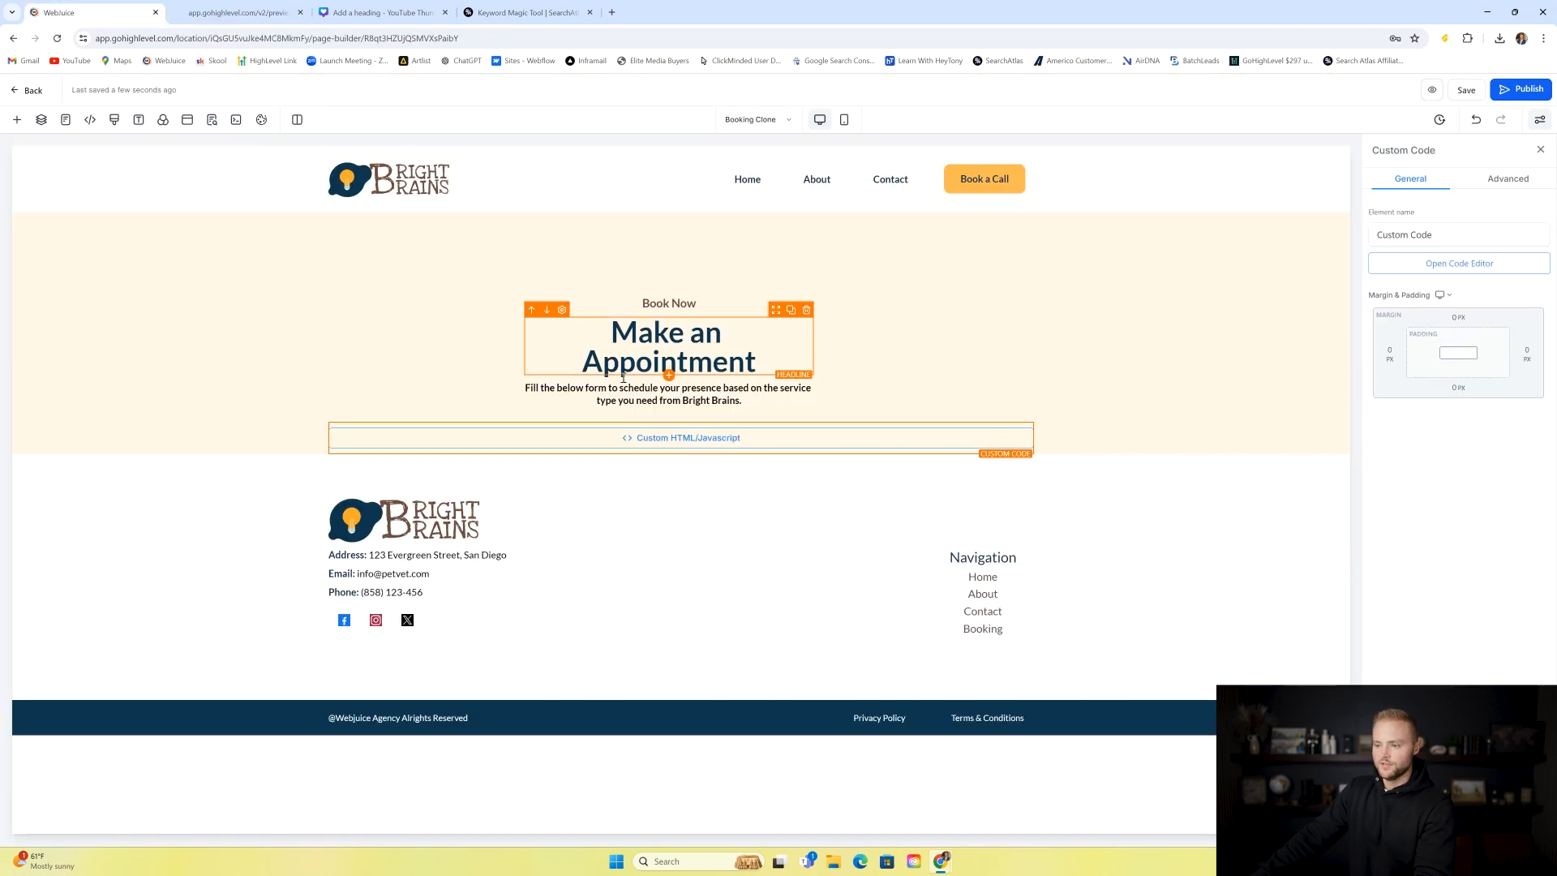
{"action": "left_click", "coordinate": [29, 90]}
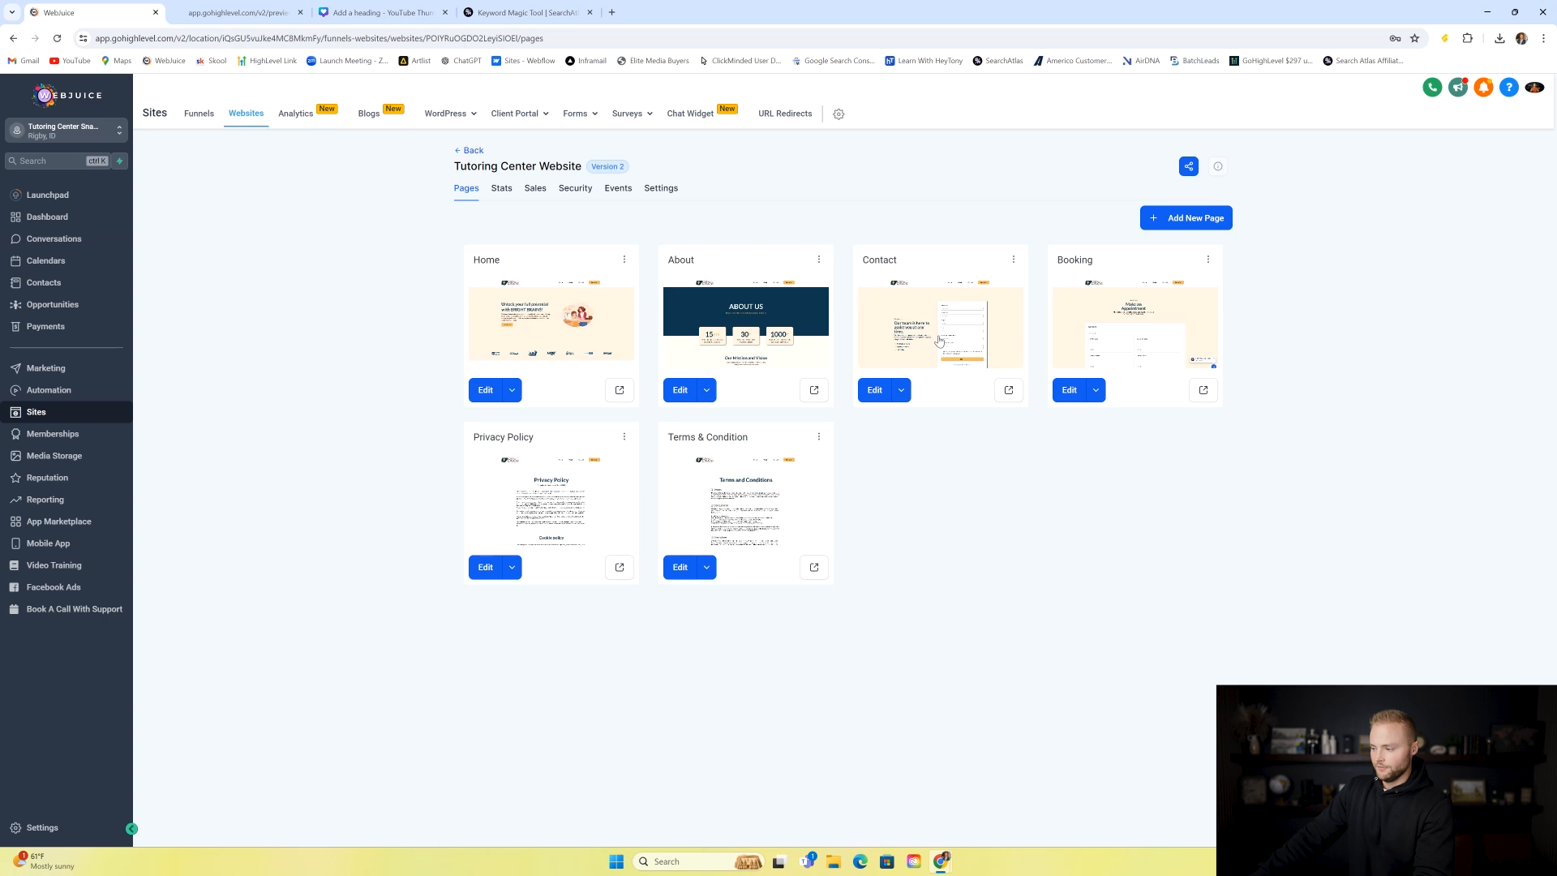
{"action": "left_click", "coordinate": [554, 140]}
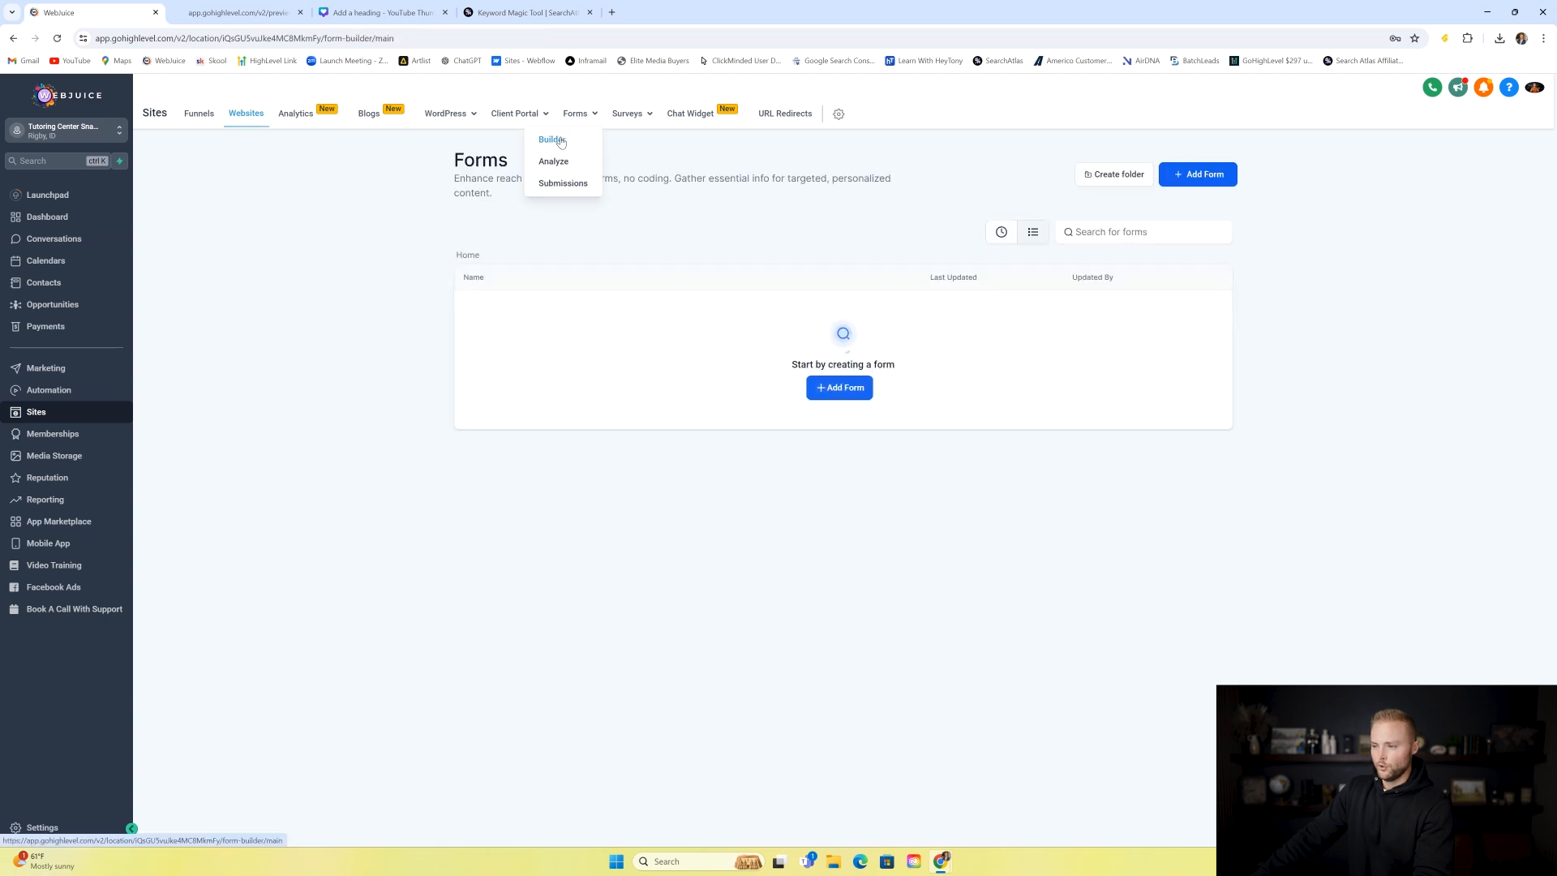
{"action": "left_click", "coordinate": [495, 308]}
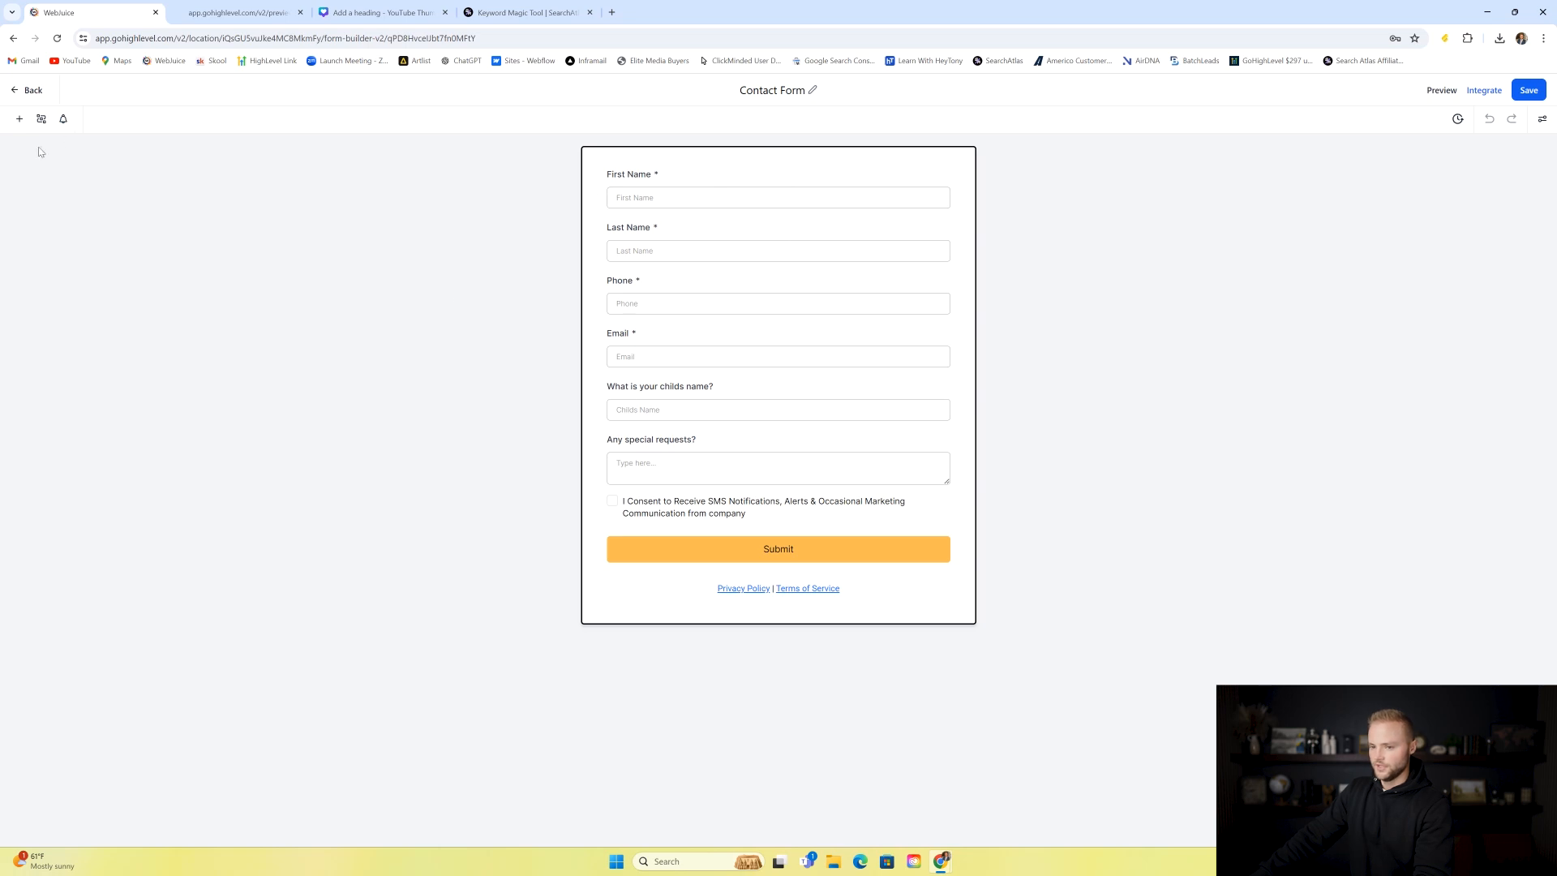
- Look through the quick-add elements available for the Contact Form
{"action": "left_click", "coordinate": [20, 120]}
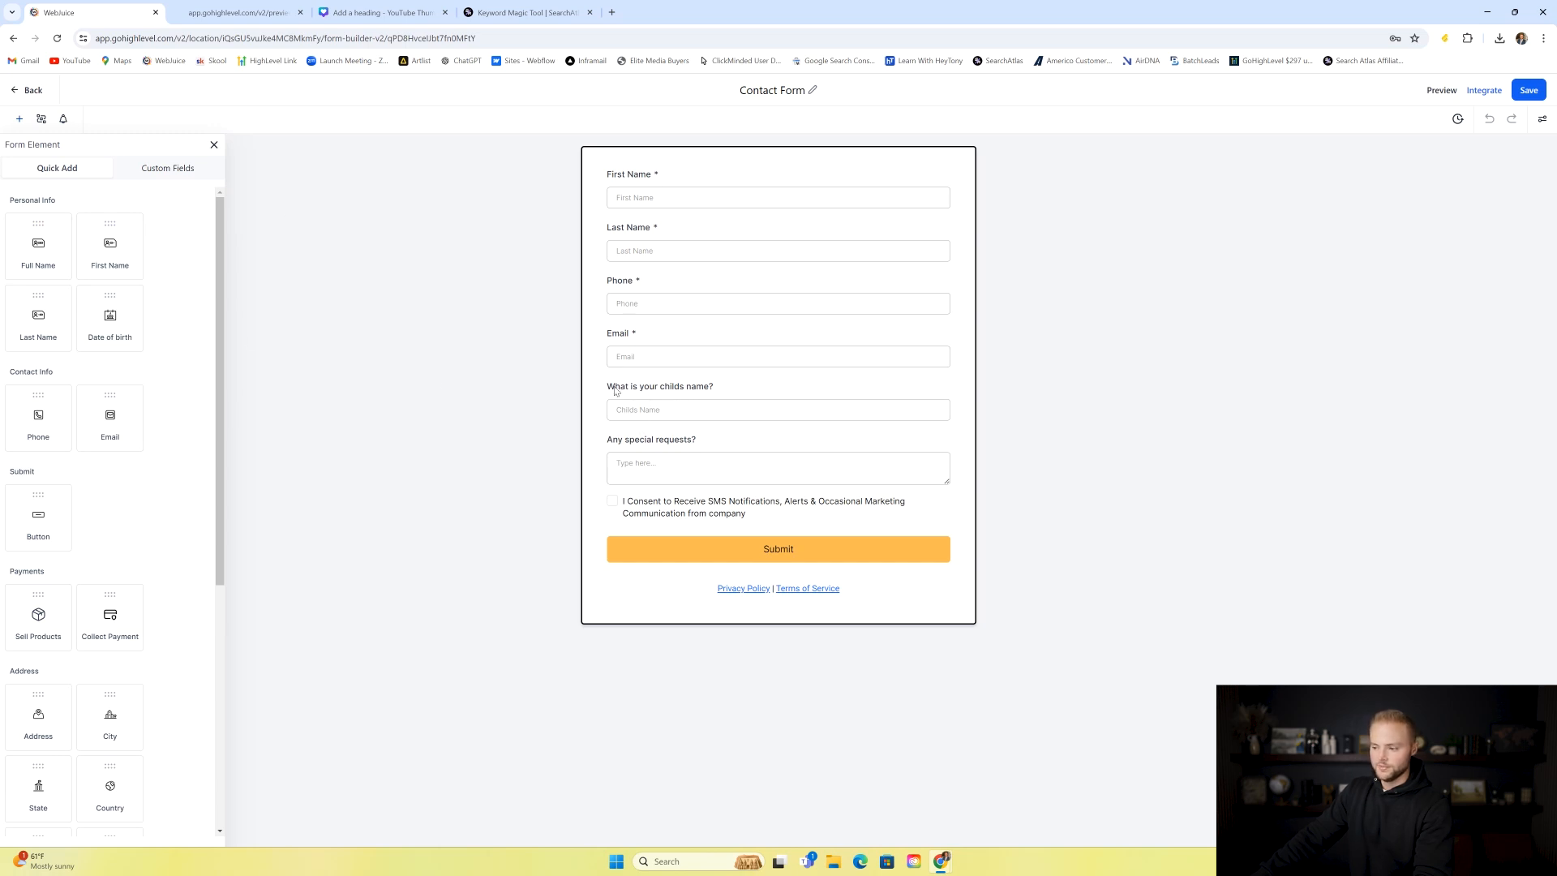
{"action": "left_click_drag", "start_coordinate": [227, 251], "coordinate": [235, 575]}
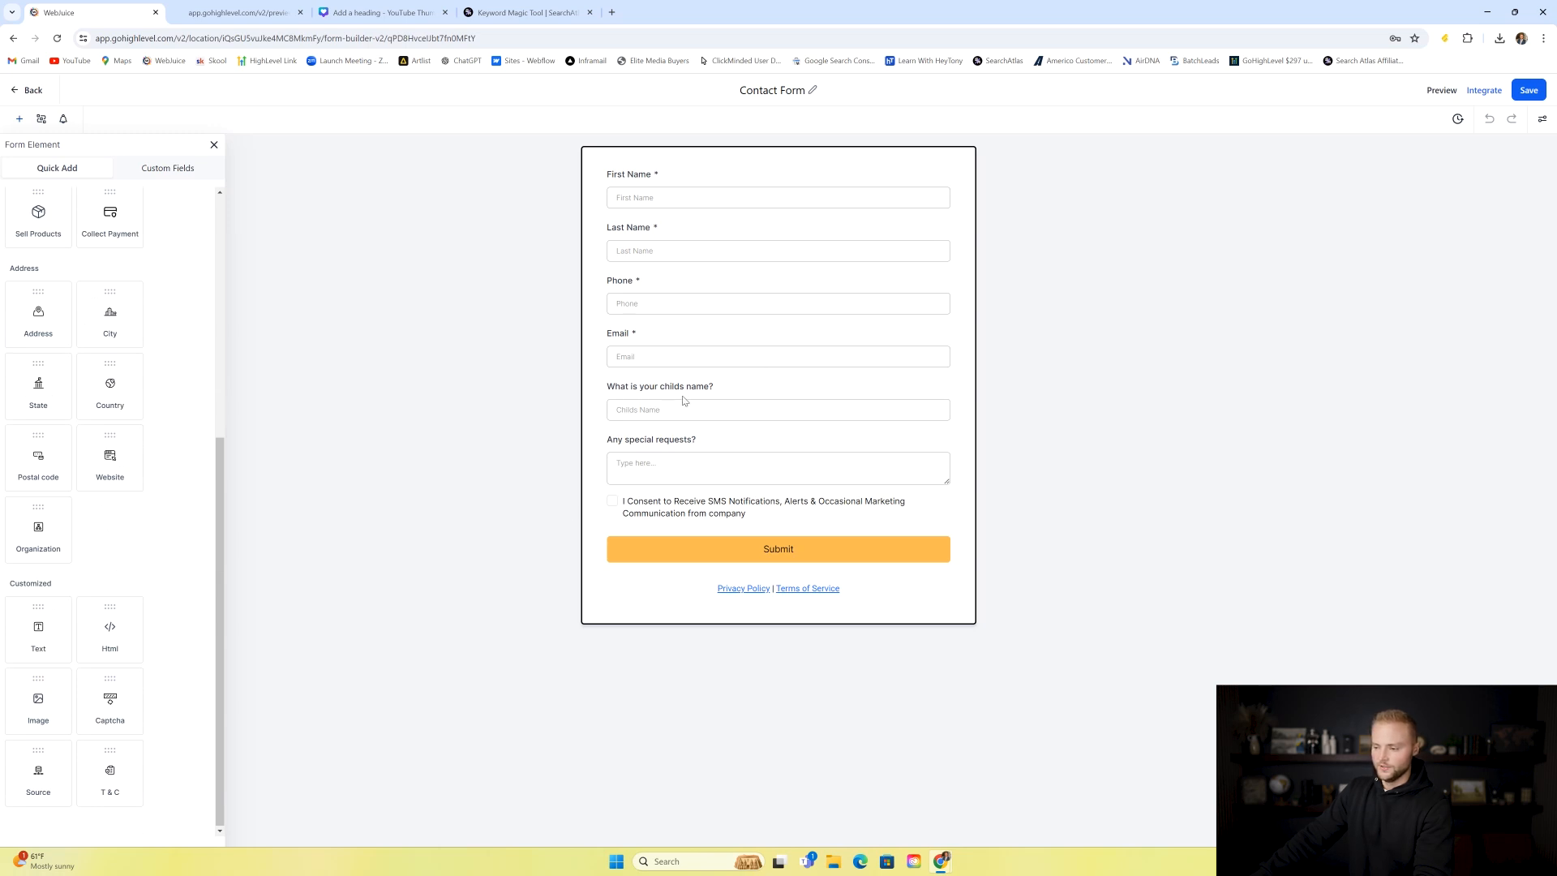
{"action": "left_click_drag", "start_coordinate": [213, 468], "coordinate": [206, 198]}
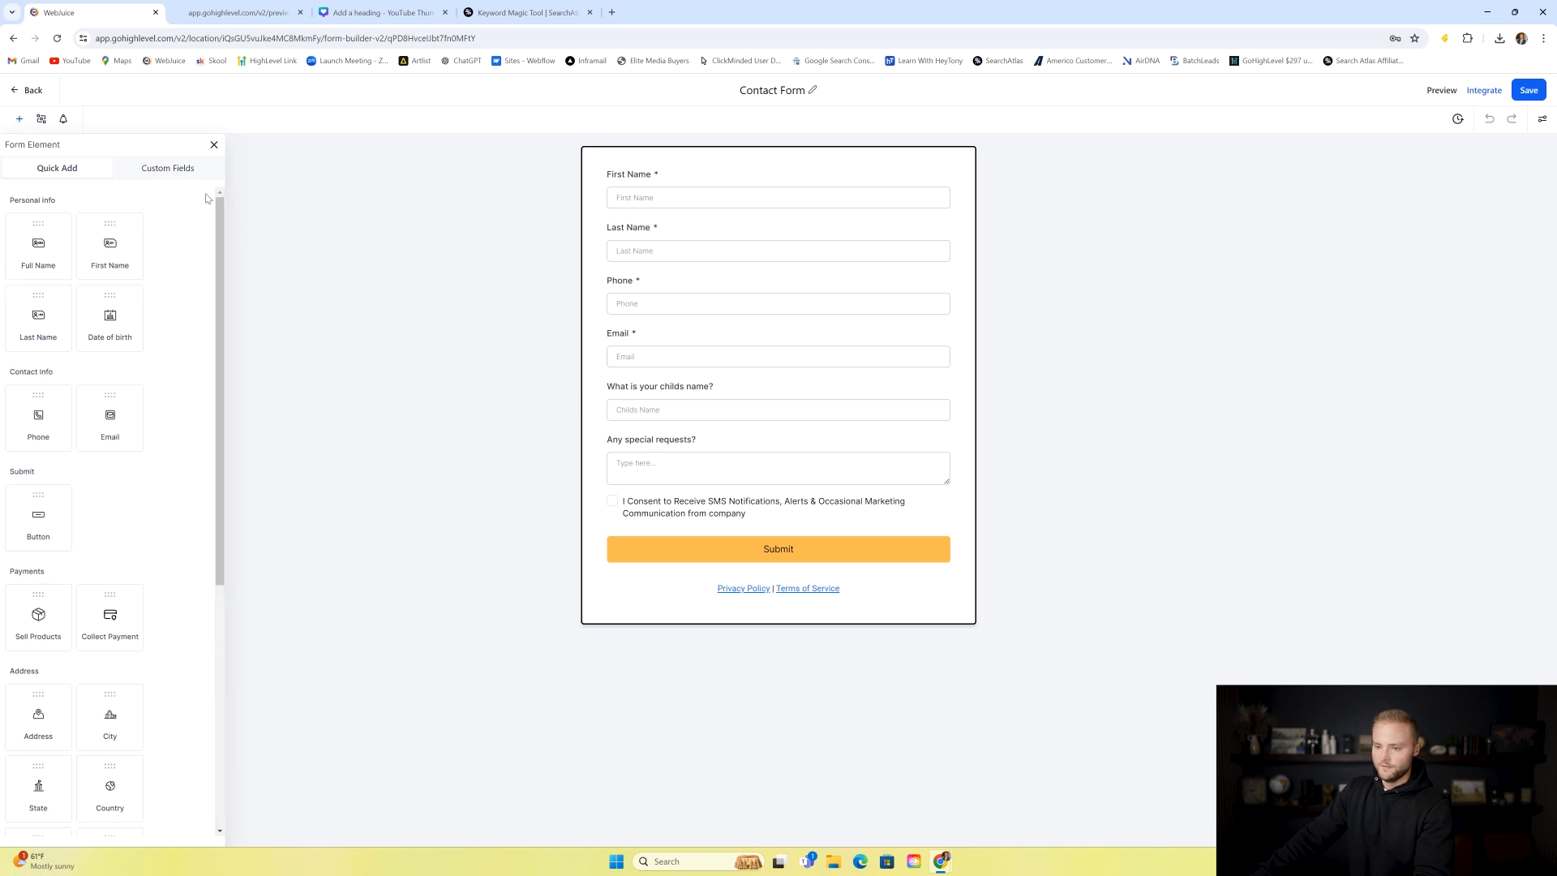
- Start a new single-line custom field and name it "What is your childs name?"
{"action": "left_click", "coordinate": [167, 168]}
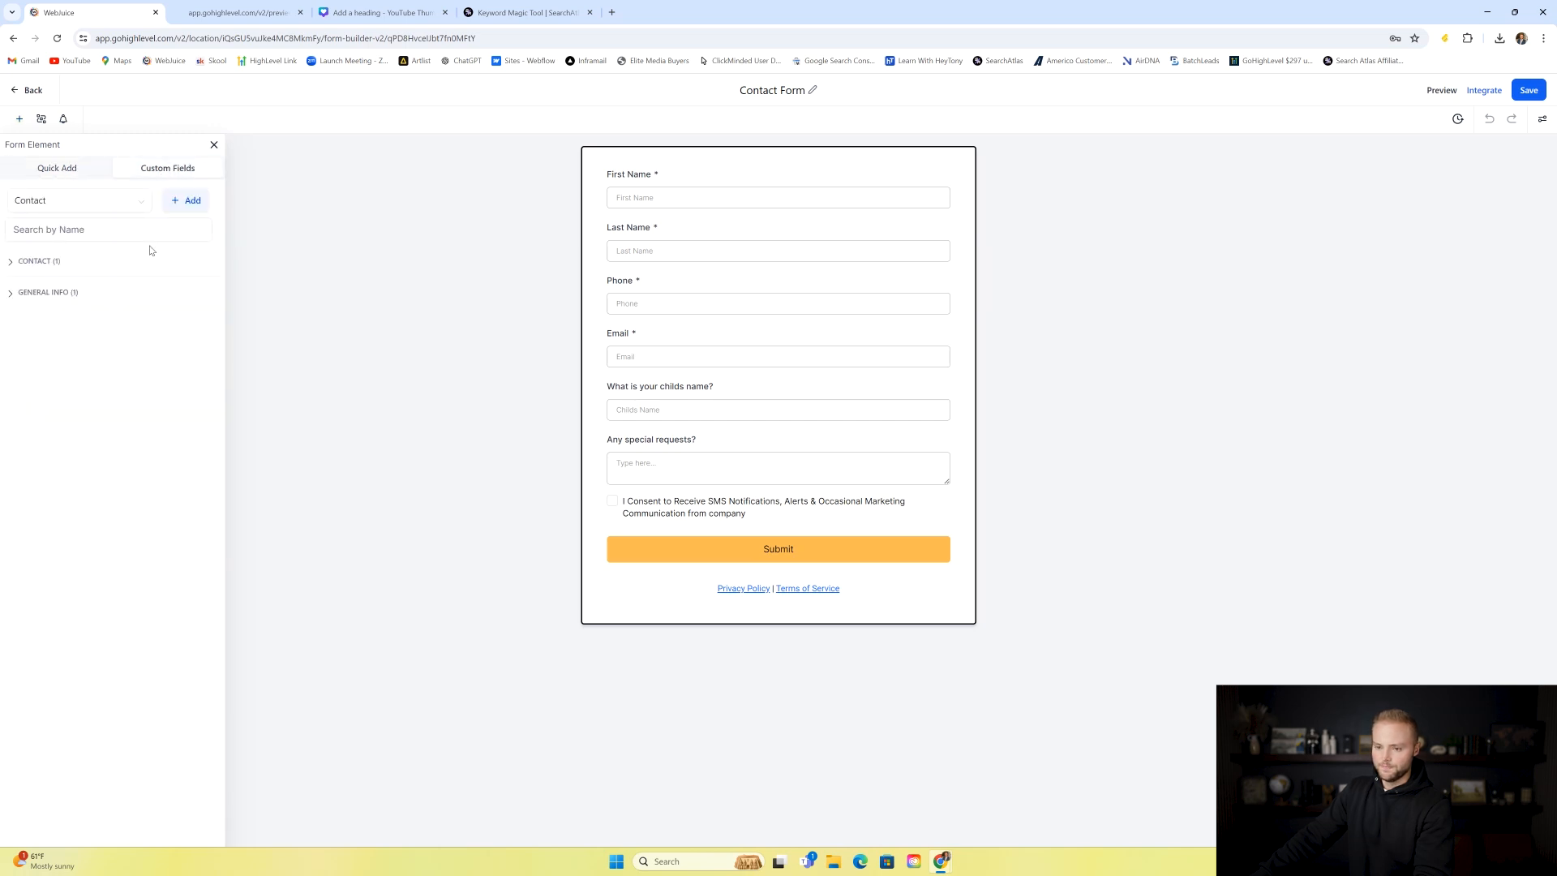
{"action": "left_click", "coordinate": [186, 200]}
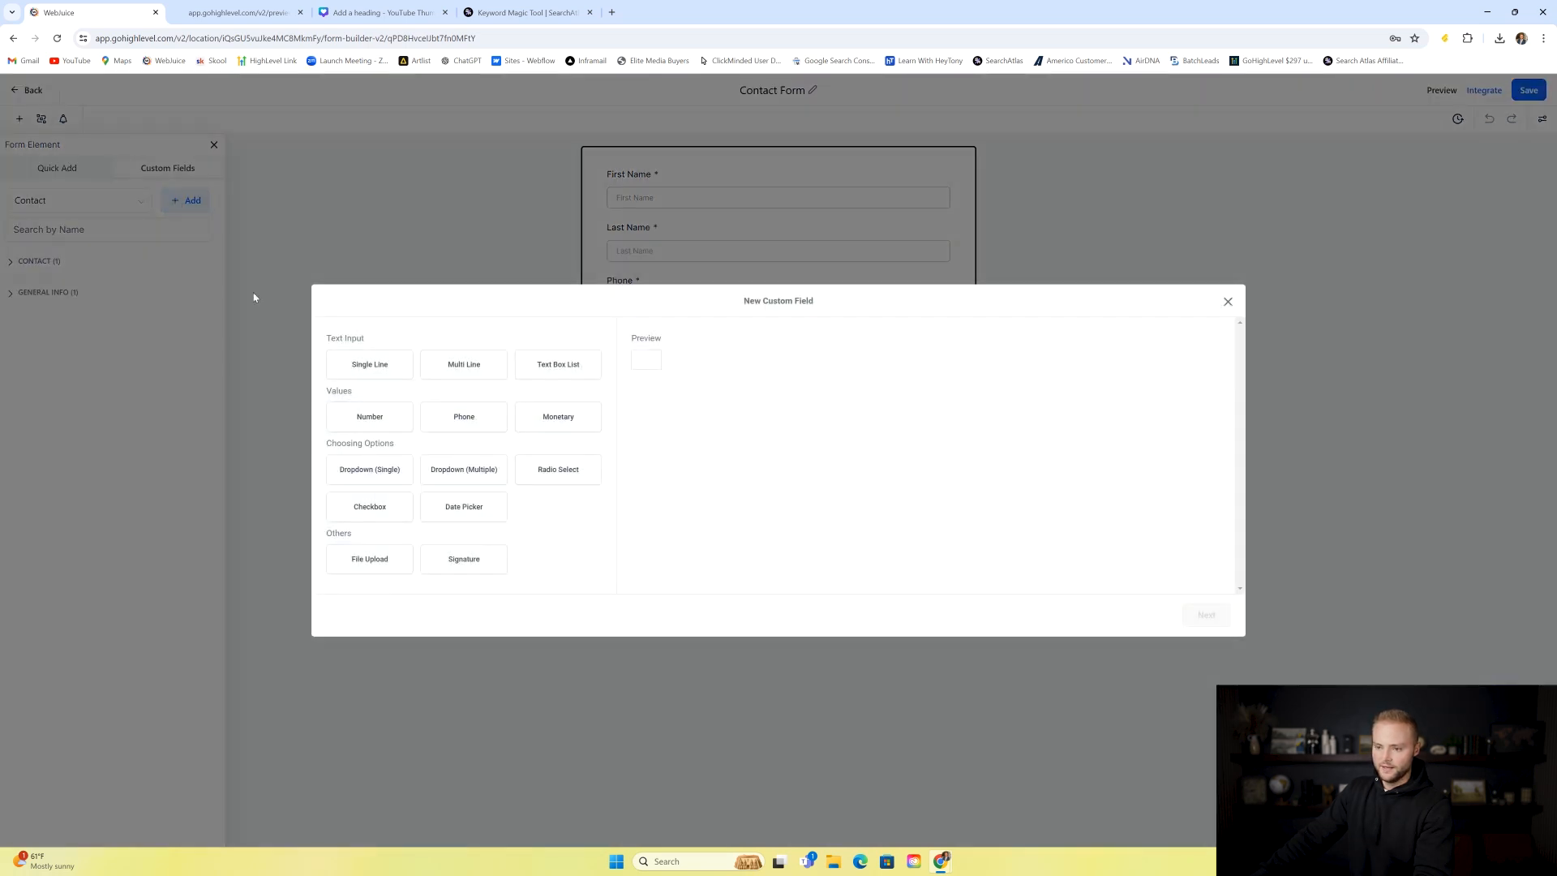
{"action": "left_click", "coordinate": [372, 366]}
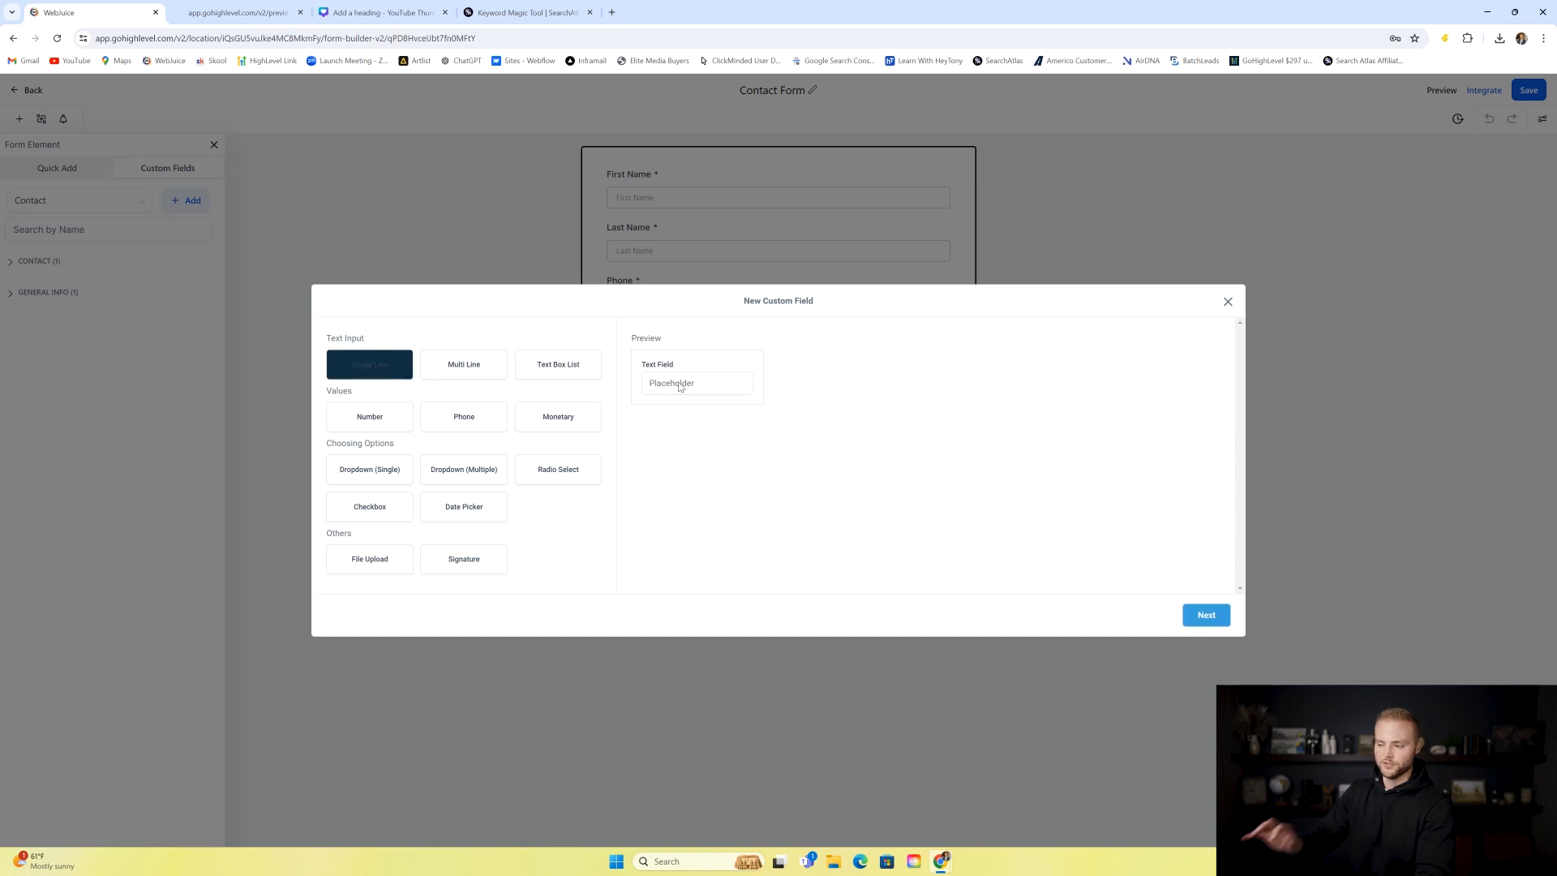
{"action": "left_click", "coordinate": [1205, 614]}
{"action": "left_click", "coordinate": [394, 430]}
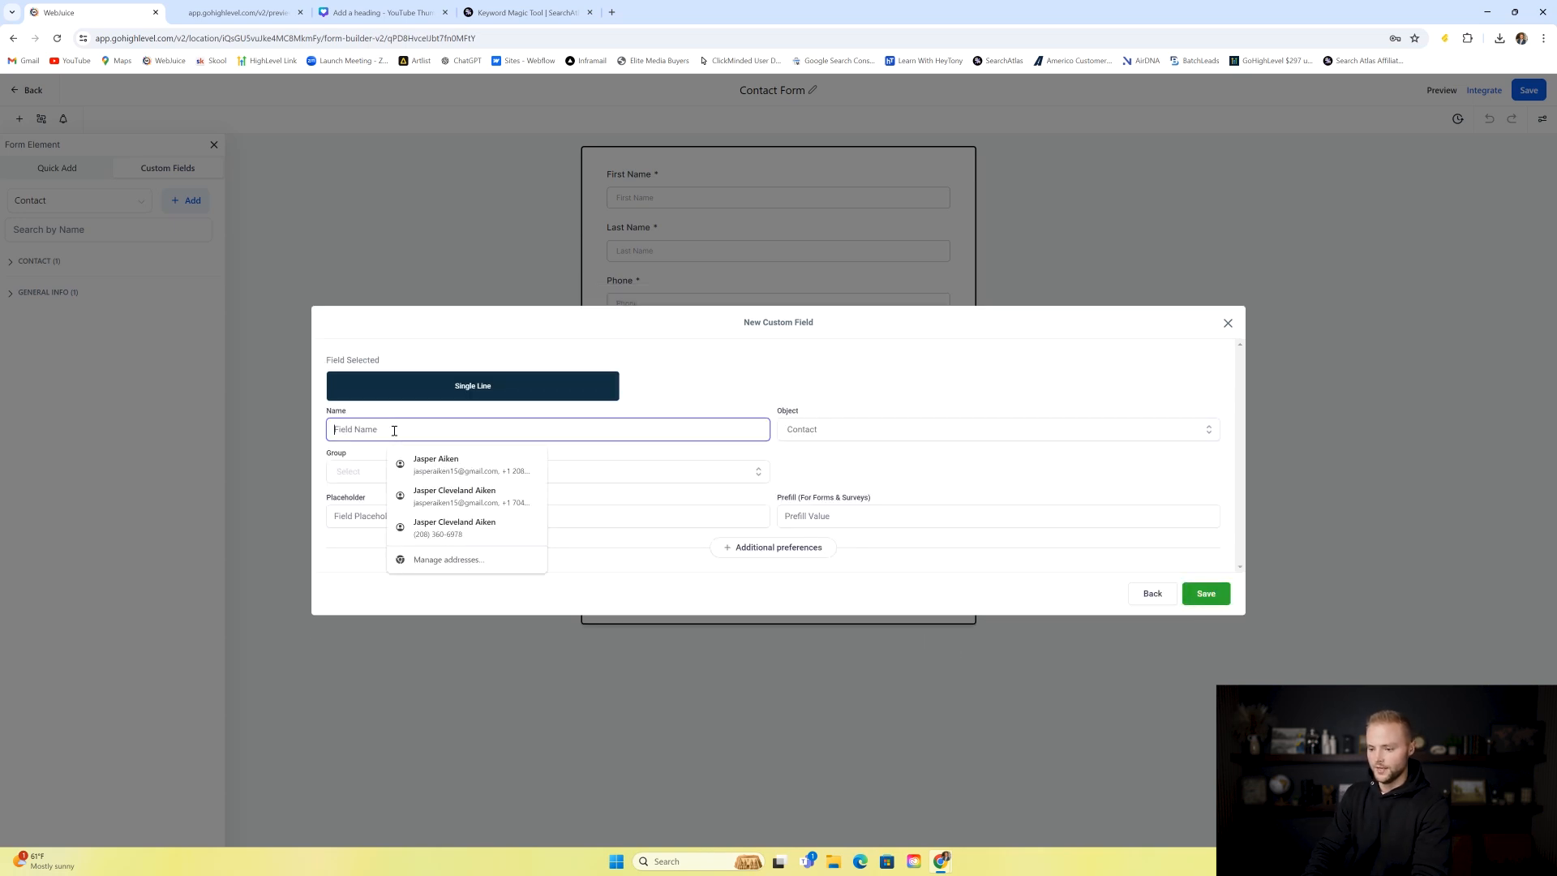
{"action": "type", "text": "What is your chil"}
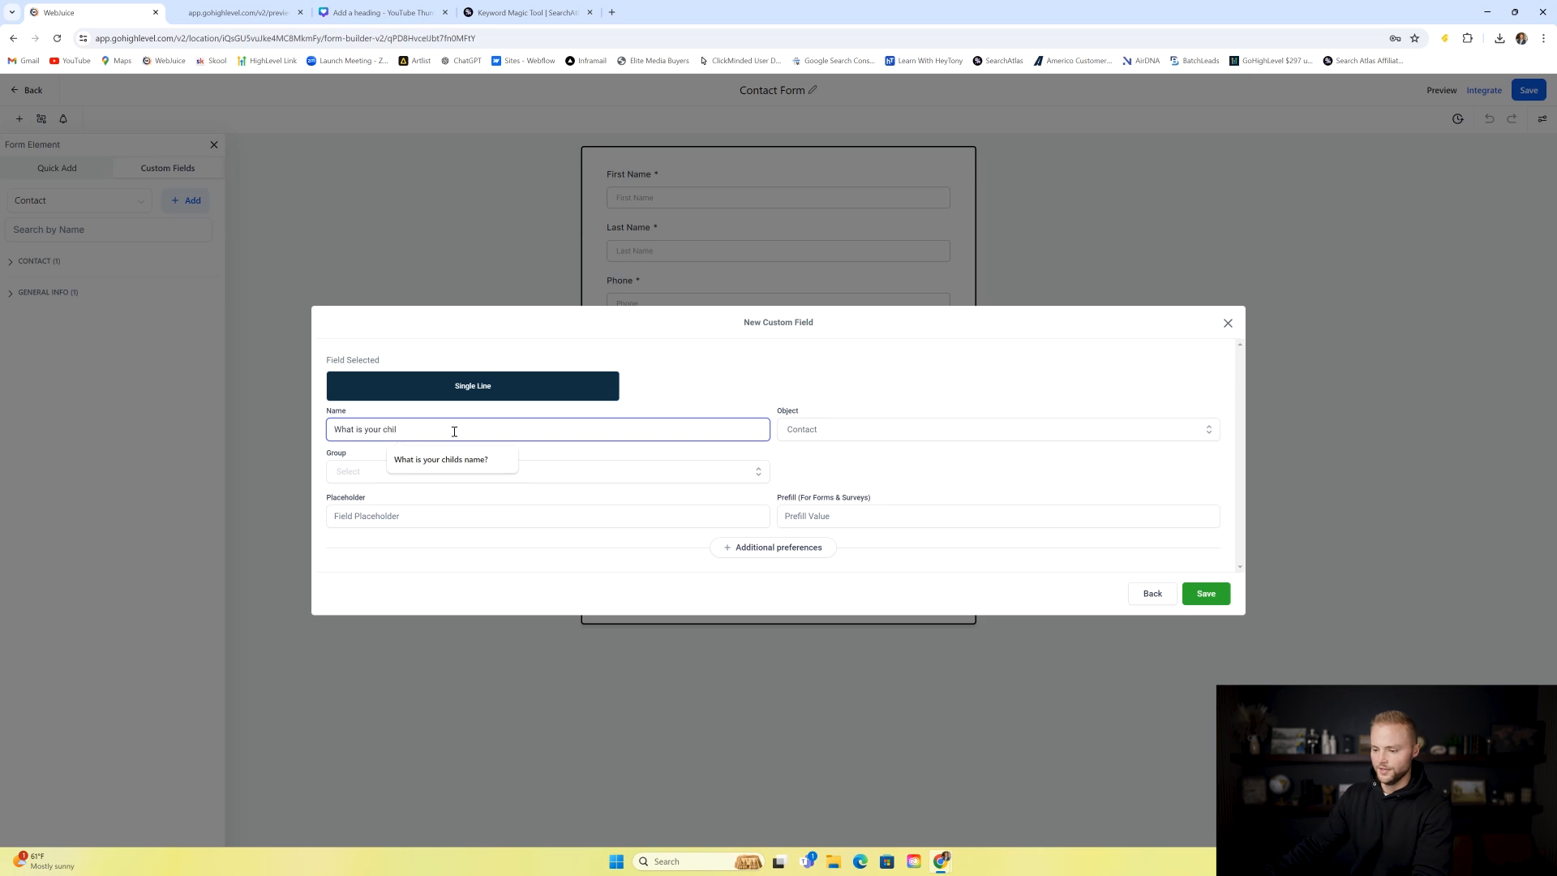
{"action": "left_click", "coordinate": [451, 460]}
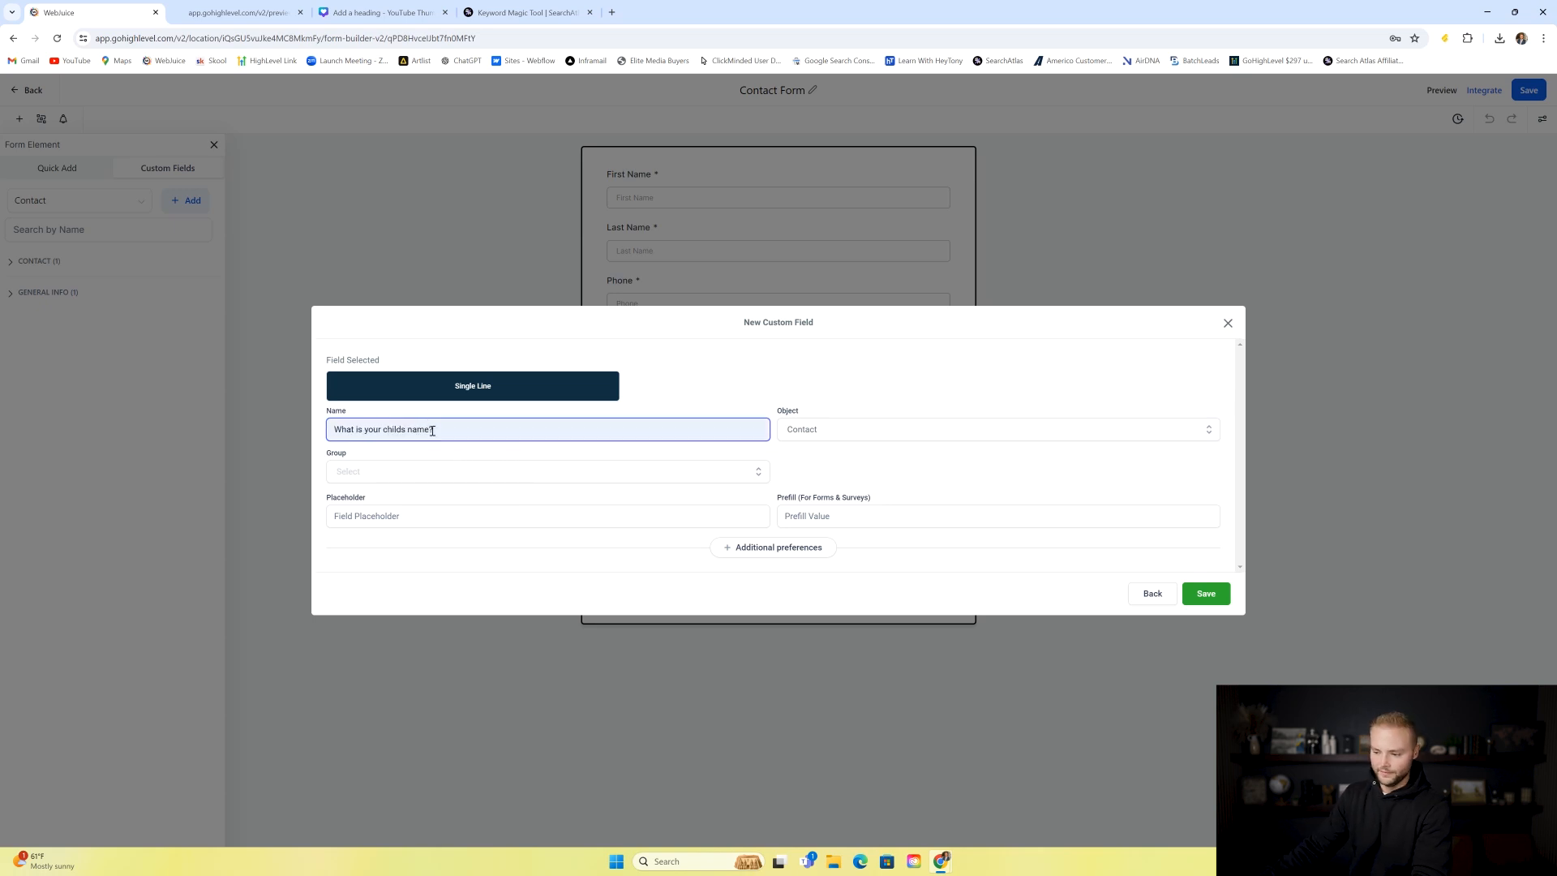
- Assign the new custom field to the Contact object and the Contact group, and try to save it
{"action": "left_click", "coordinate": [835, 438]}
{"action": "left_click", "coordinate": [824, 456]}
{"action": "left_click", "coordinate": [421, 476]}
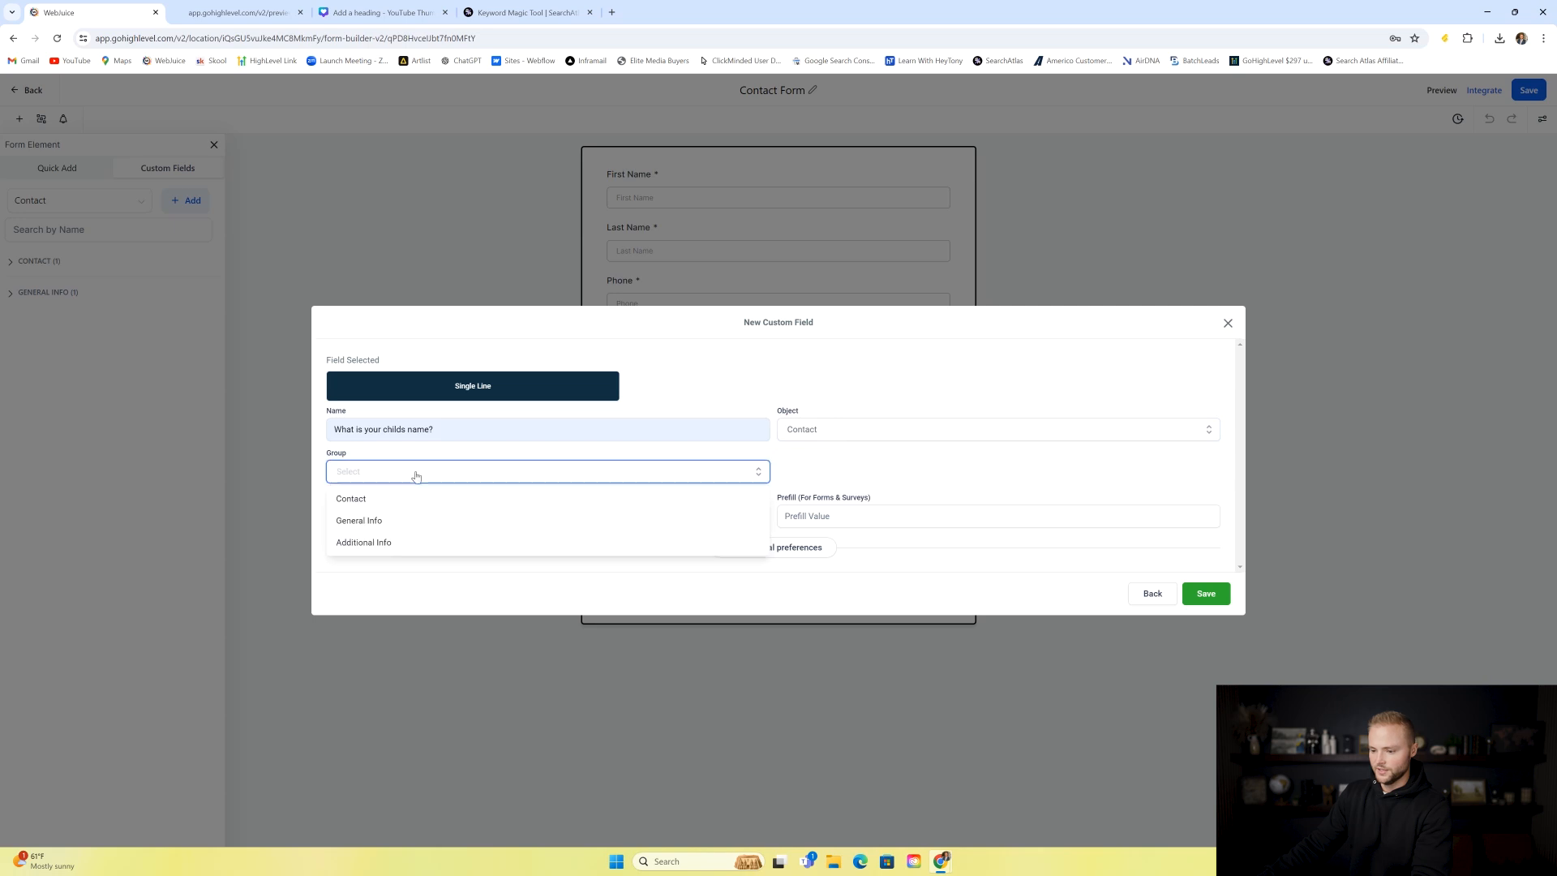
{"action": "left_click", "coordinate": [363, 500]}
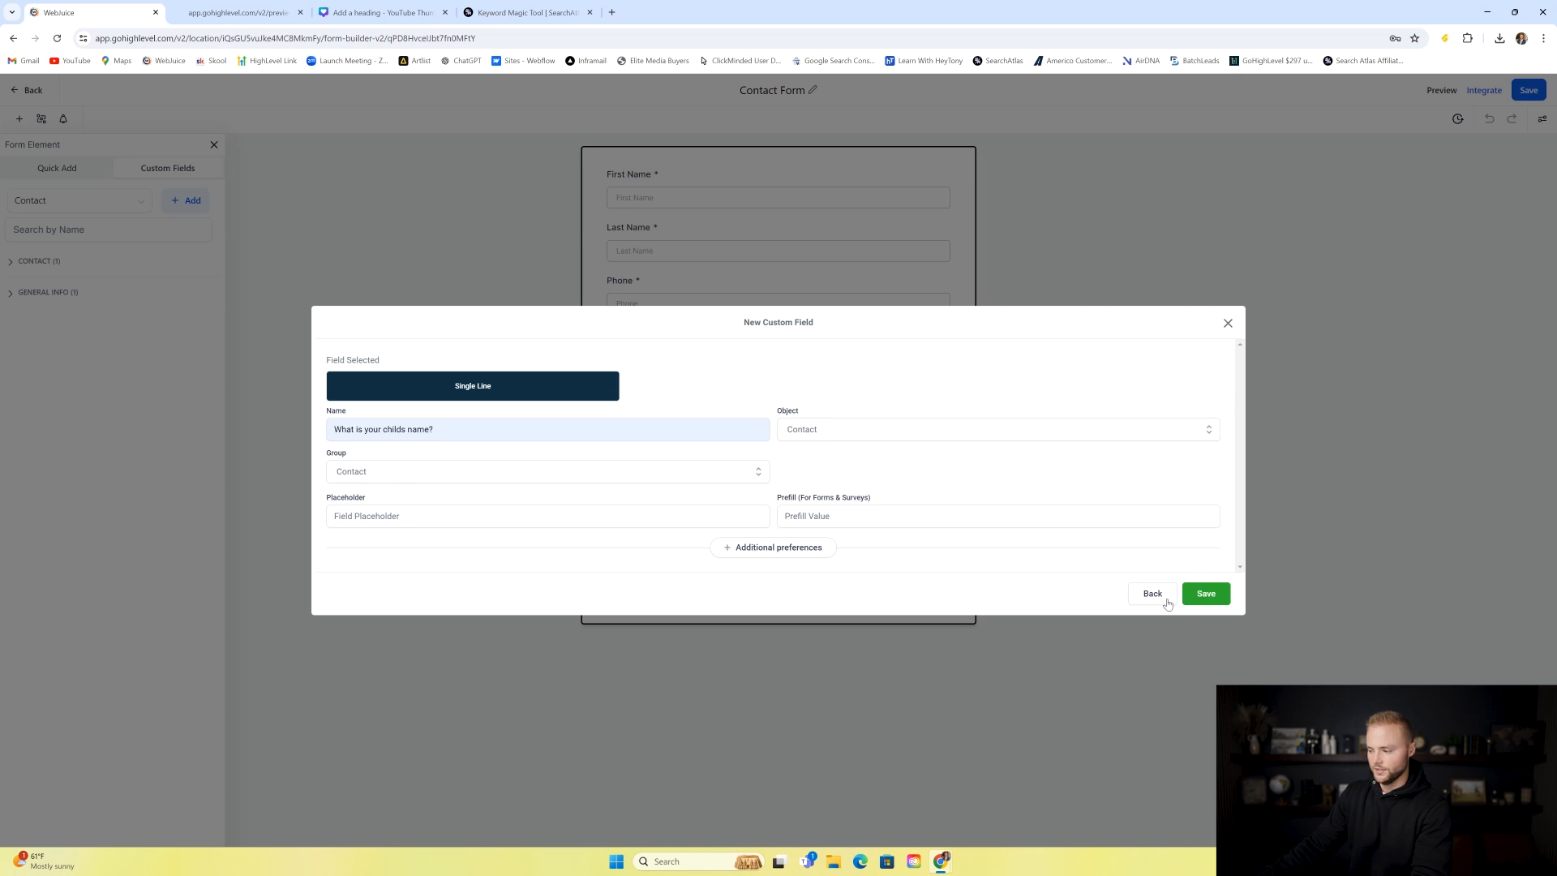
{"action": "left_click", "coordinate": [1205, 599]}
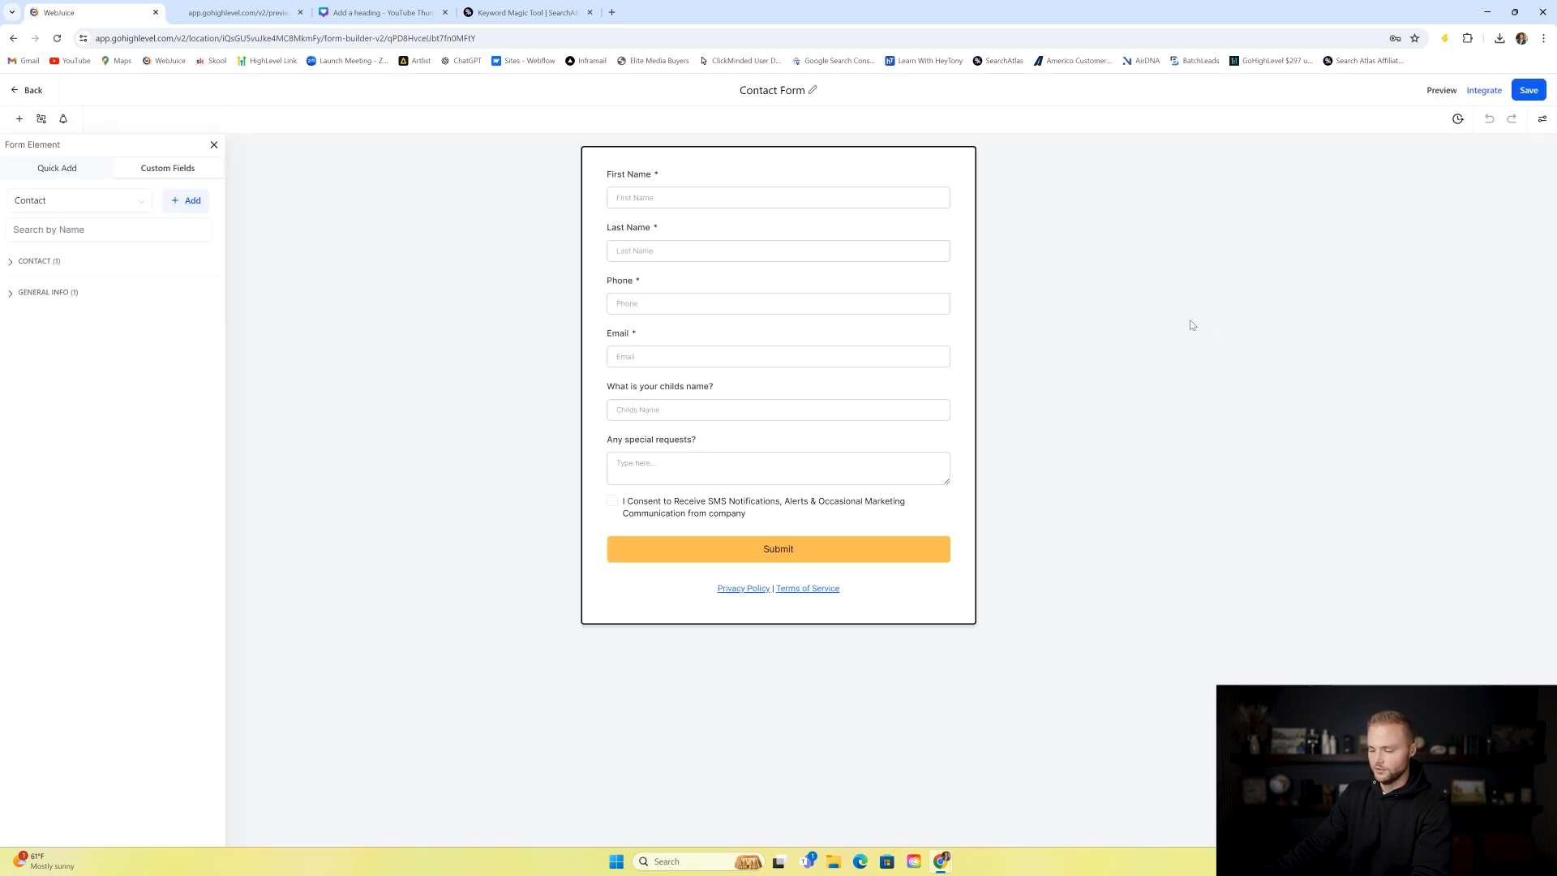
- Expand the Contact custom fields and try to place "What is your childs name?" on the form above the special requests field
{"action": "left_click", "coordinate": [60, 266]}
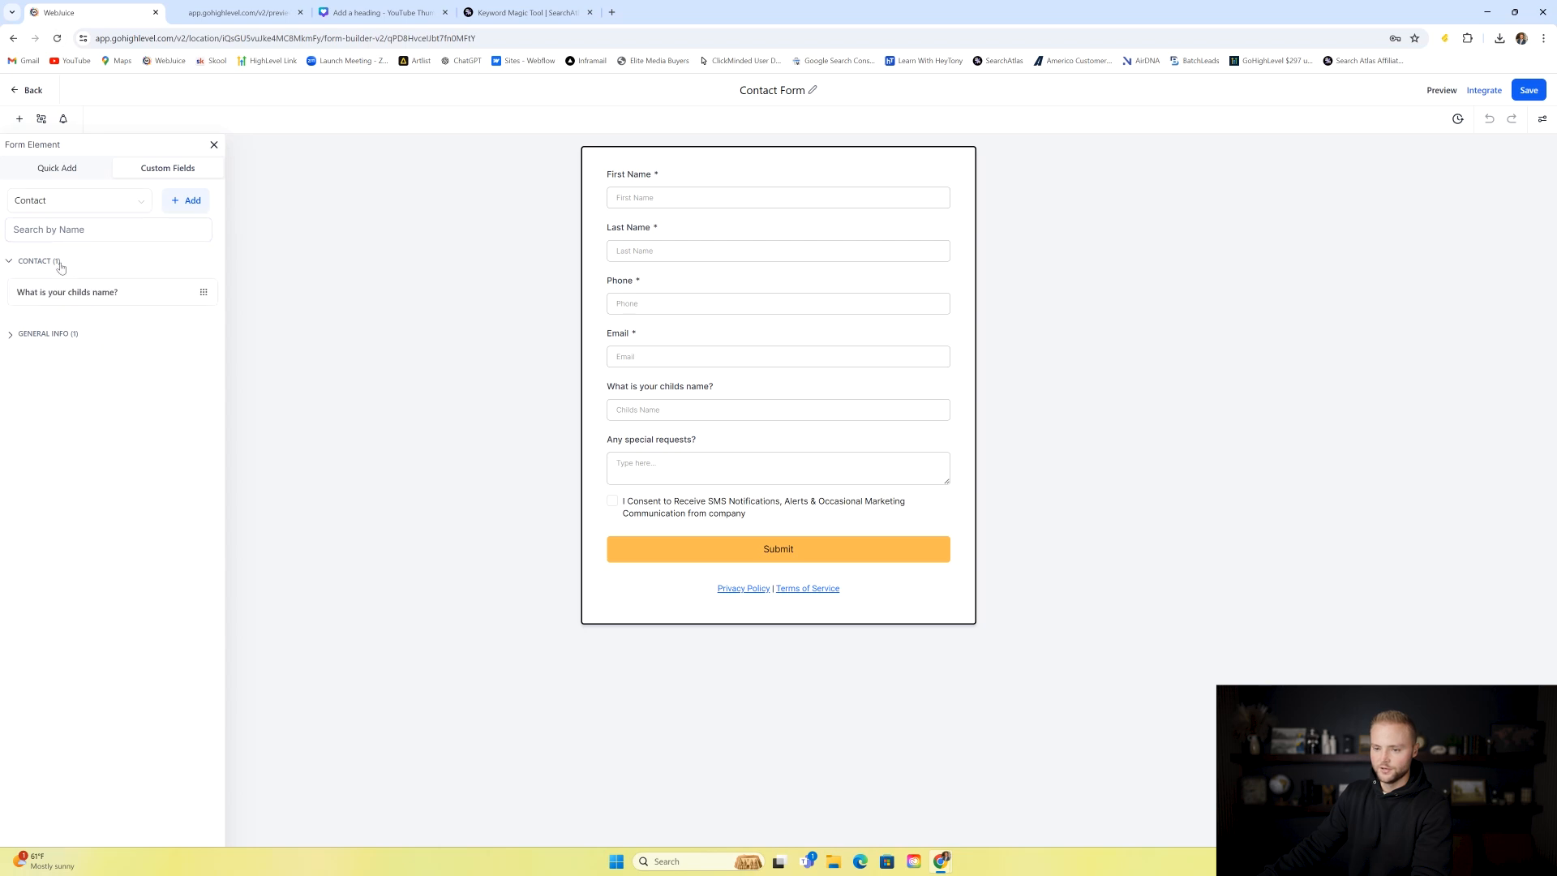
{"action": "left_click_drag", "start_coordinate": [103, 297], "coordinate": [643, 443]}
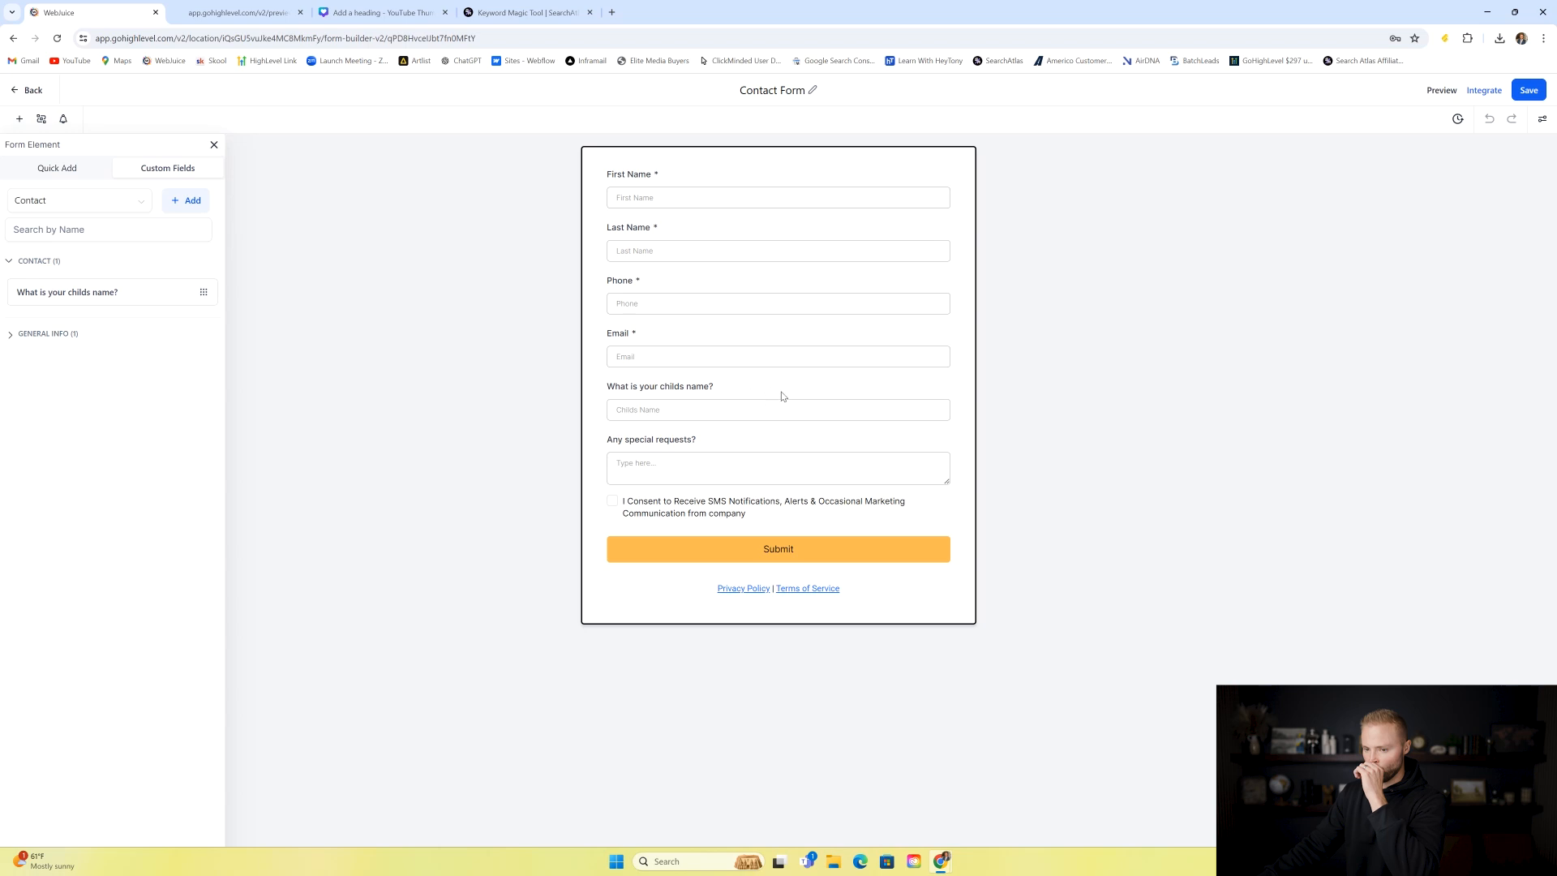
- Review the Contact Form's style options and the Submit button's text and background color settings
{"action": "left_click", "coordinate": [1542, 121]}
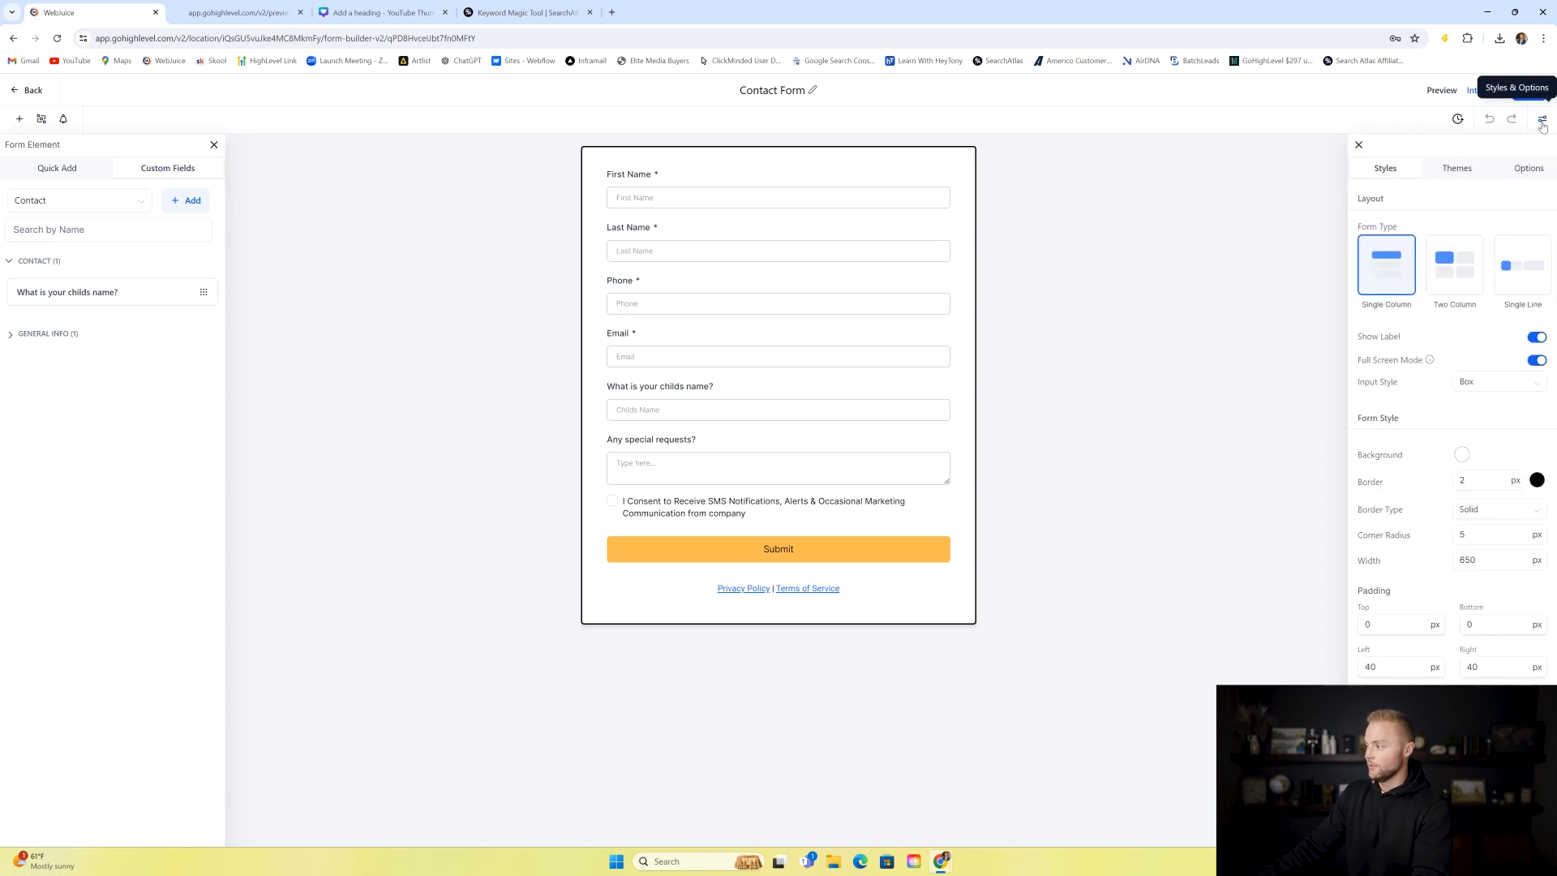
{"action": "left_click", "coordinate": [813, 554]}
{"action": "double_click", "coordinate": [1378, 254]}
{"action": "left_click", "coordinate": [1391, 249]}
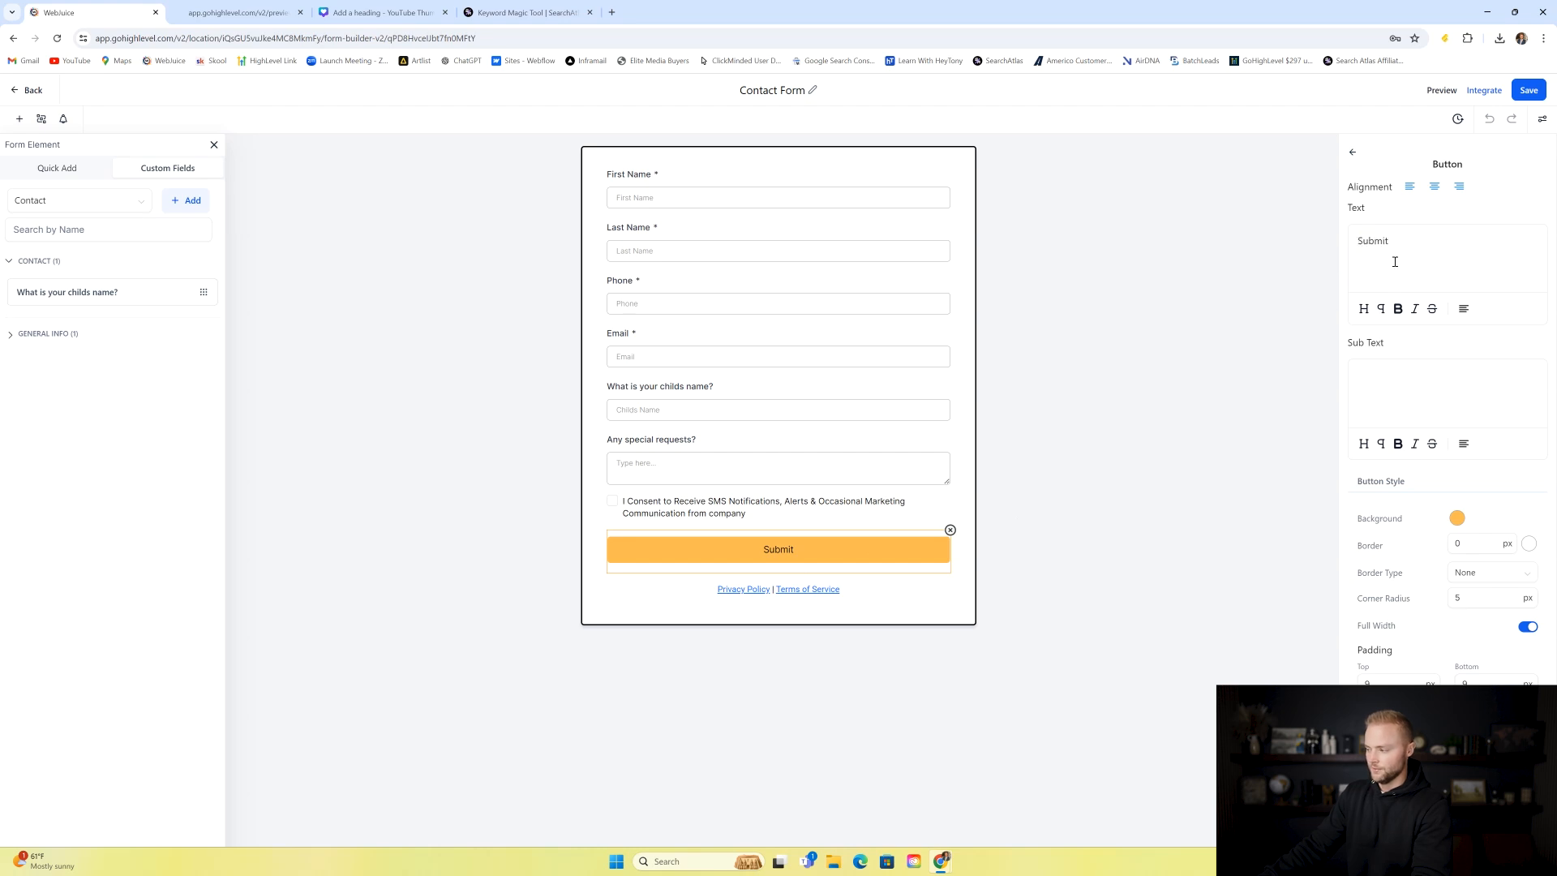
{"action": "left_click", "coordinate": [1457, 518]}
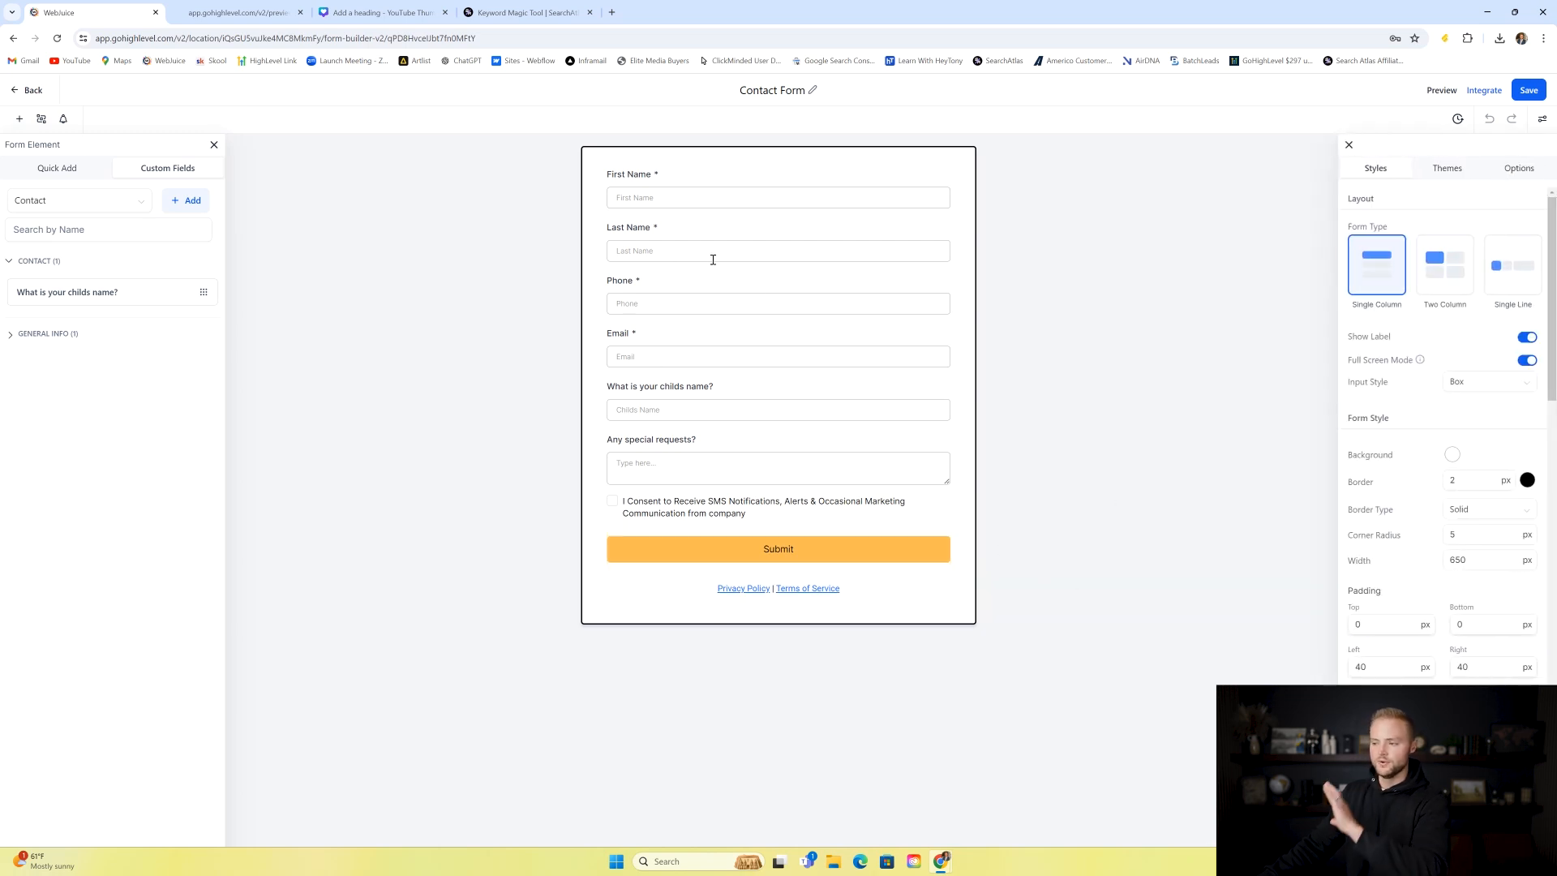
- Save the Contact Form and return to the forms list
{"action": "left_click", "coordinate": [1530, 90]}
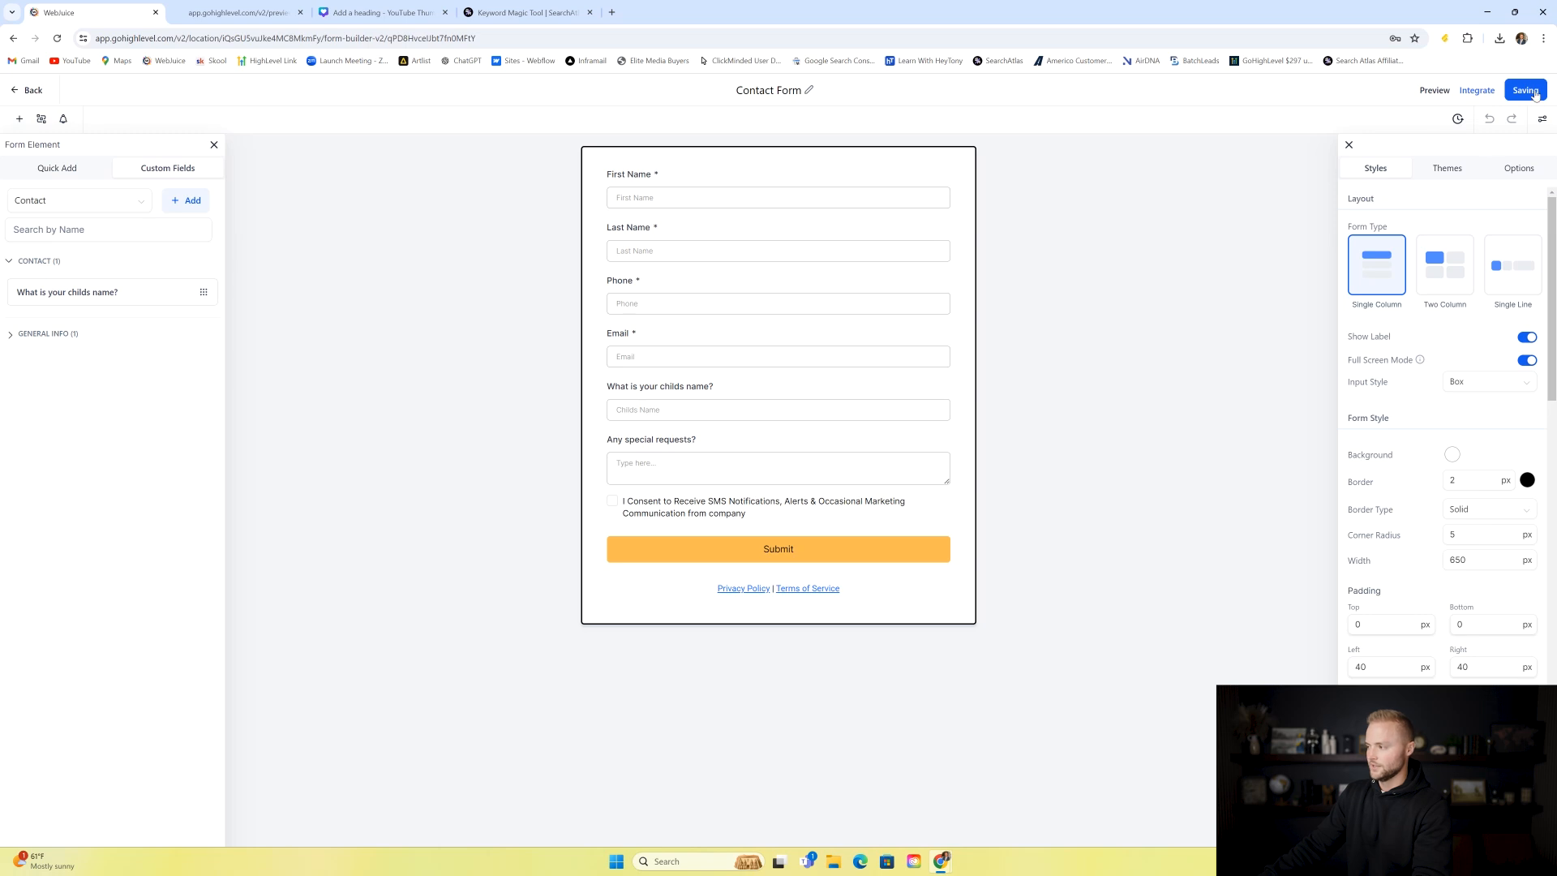
{"action": "left_click", "coordinate": [1349, 144]}
{"action": "left_click", "coordinate": [33, 90]}
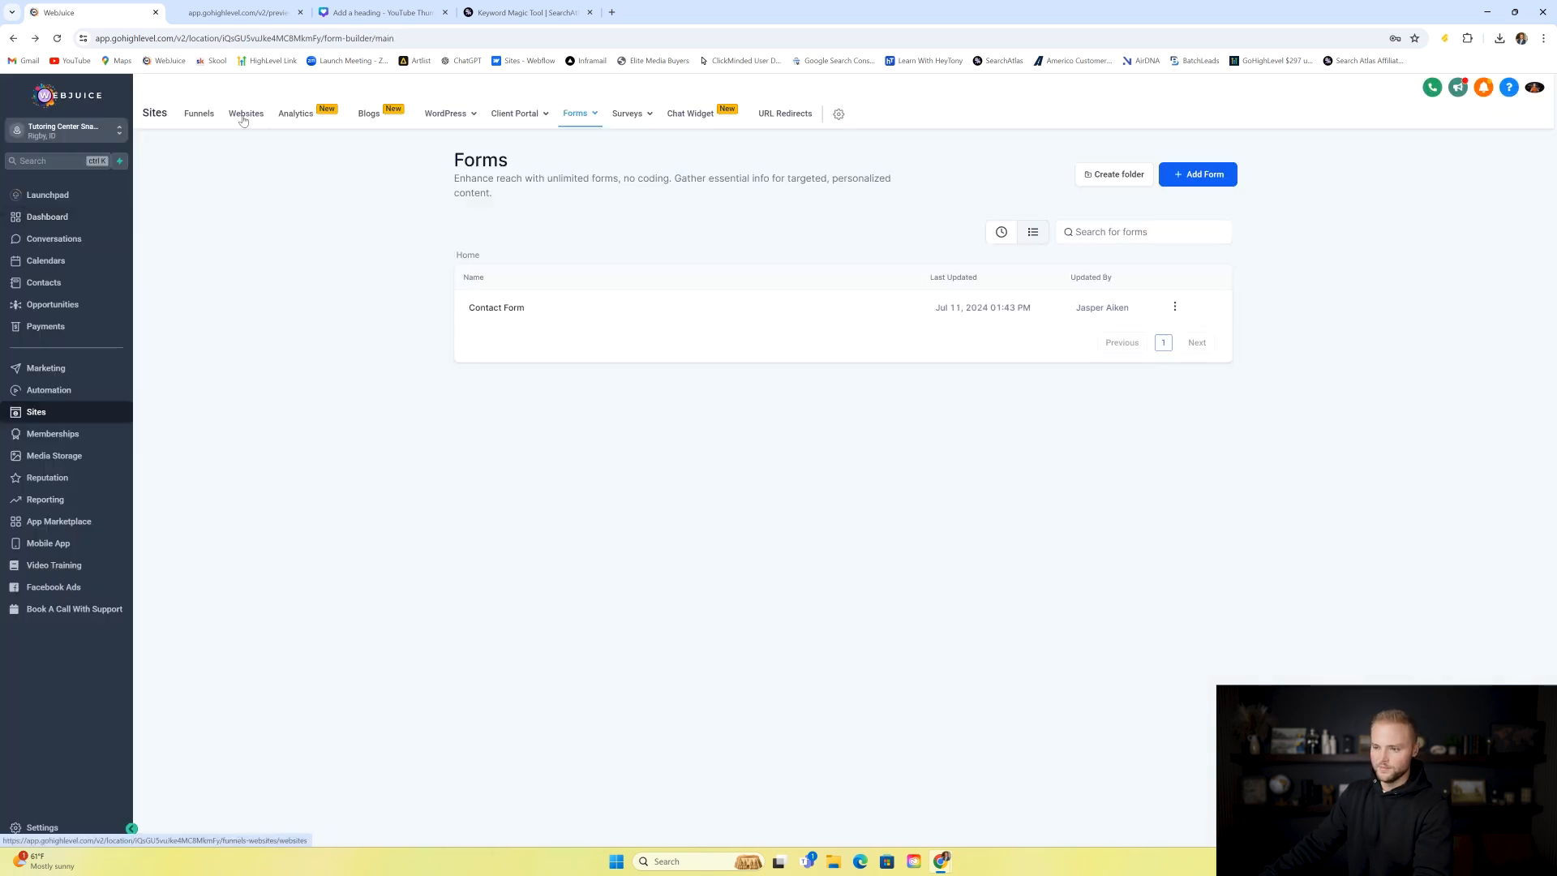
- Open the Contact page of the Tutoring Center Website for editing
{"action": "left_click", "coordinate": [243, 115]}
{"action": "left_click", "coordinate": [539, 300]}
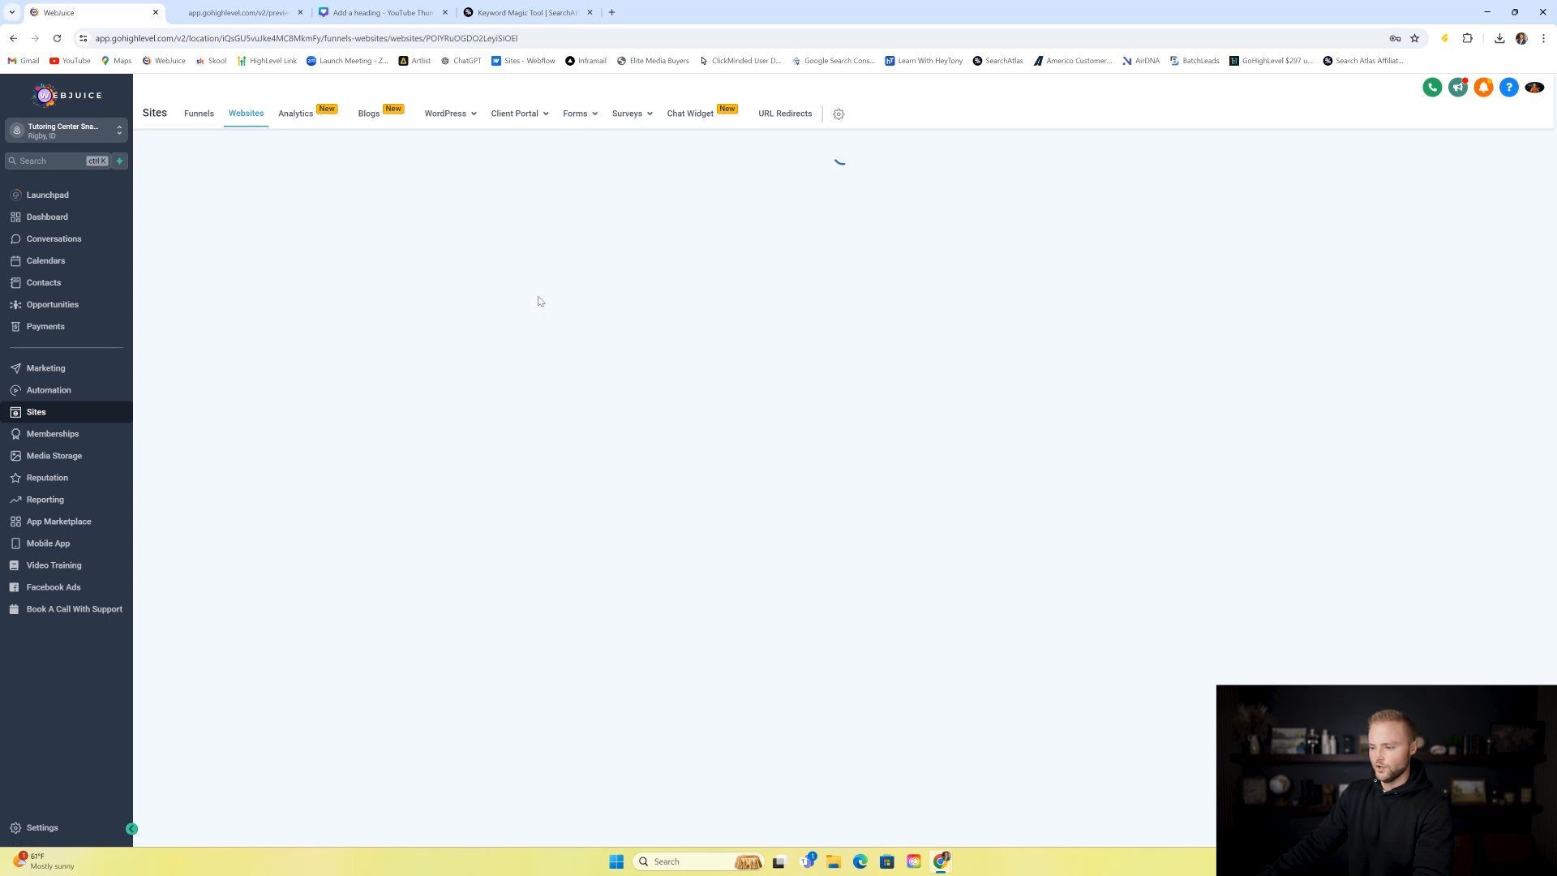
{"action": "left_click", "coordinate": [890, 305]}
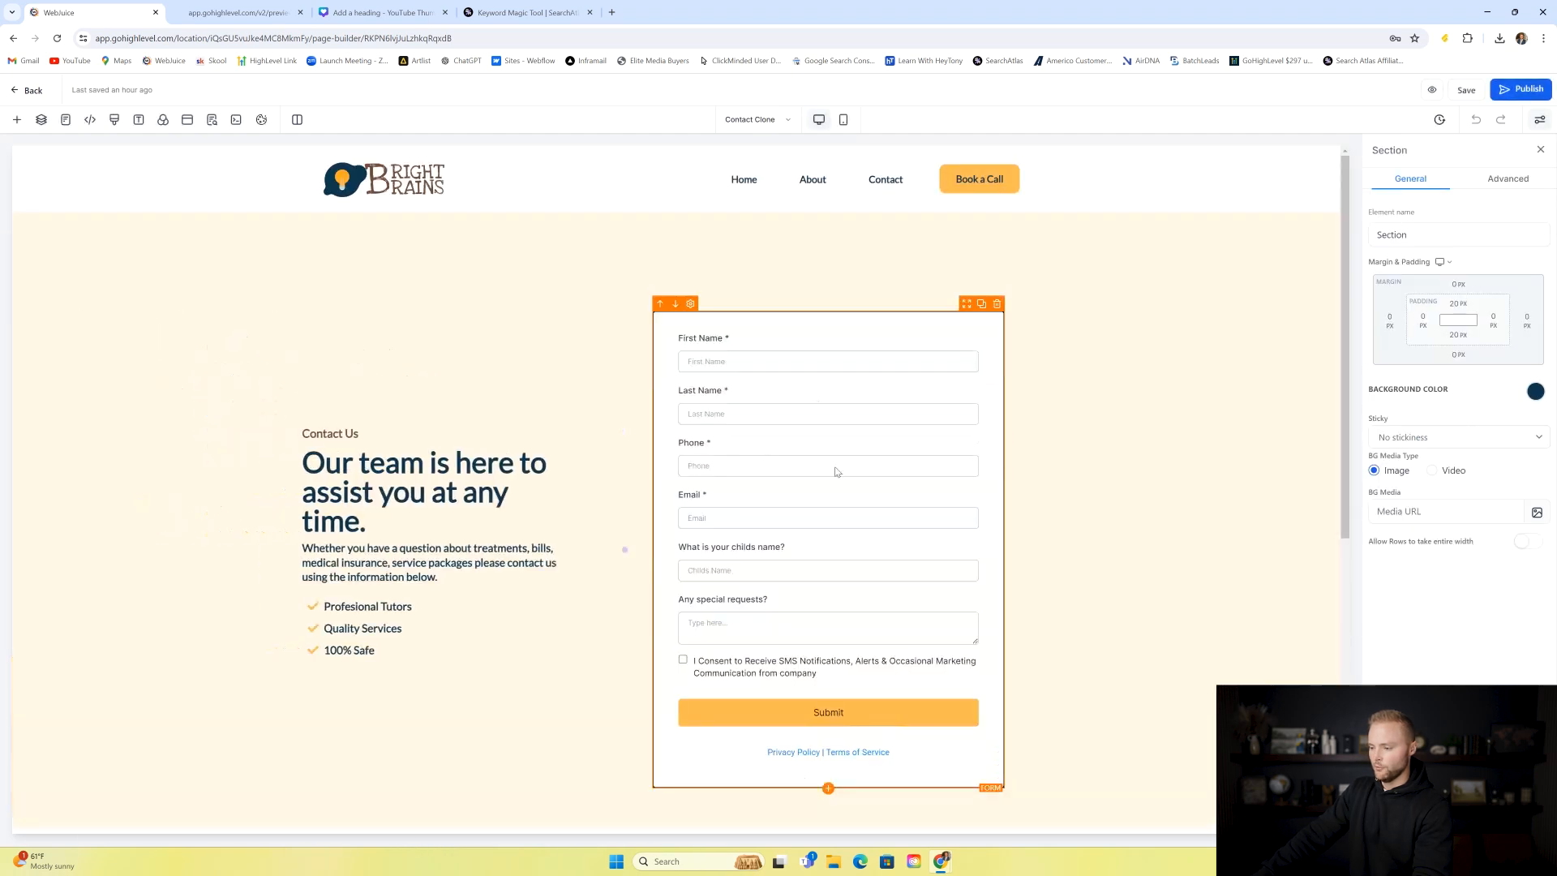
- Delete the existing form from the Contact page and insert a Form element in its column that uses Contact Form
{"action": "left_click", "coordinate": [998, 305]}
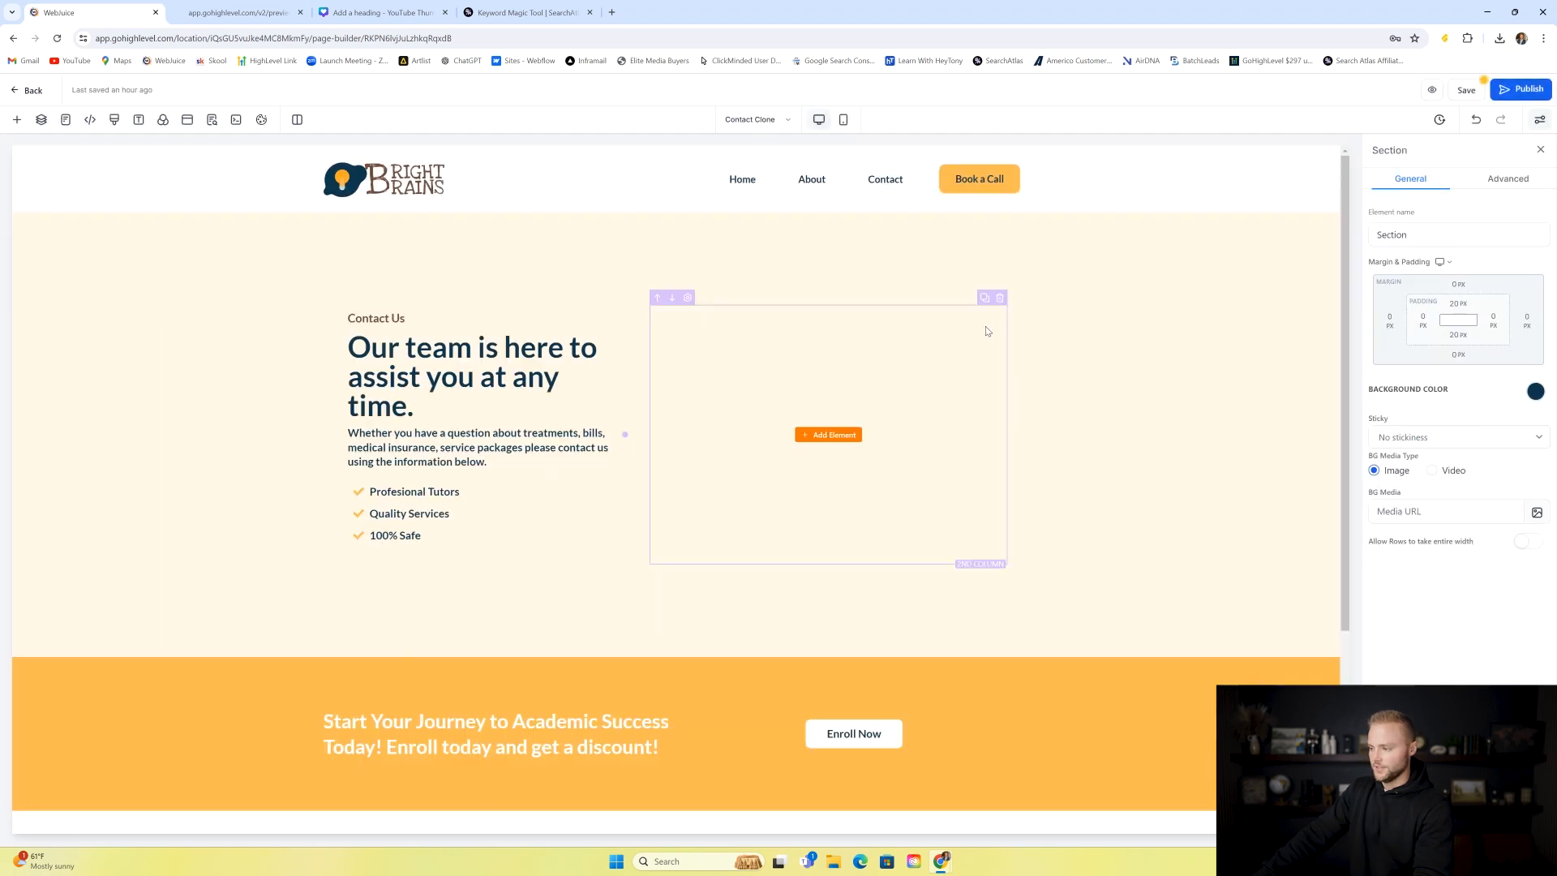
{"action": "left_click", "coordinate": [827, 436]}
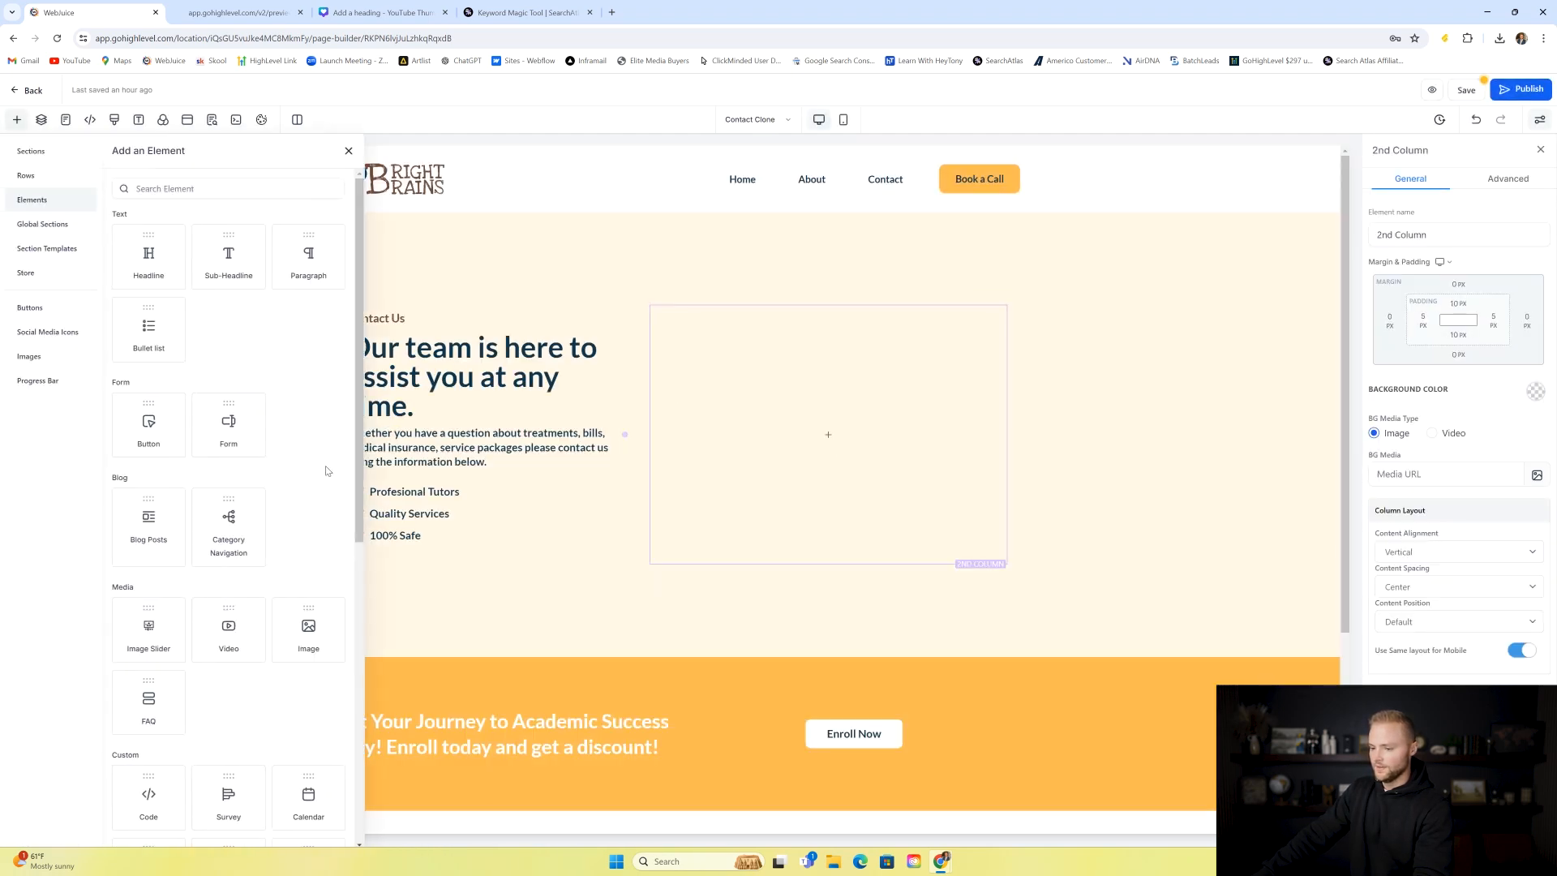
{"action": "left_click", "coordinate": [209, 435]}
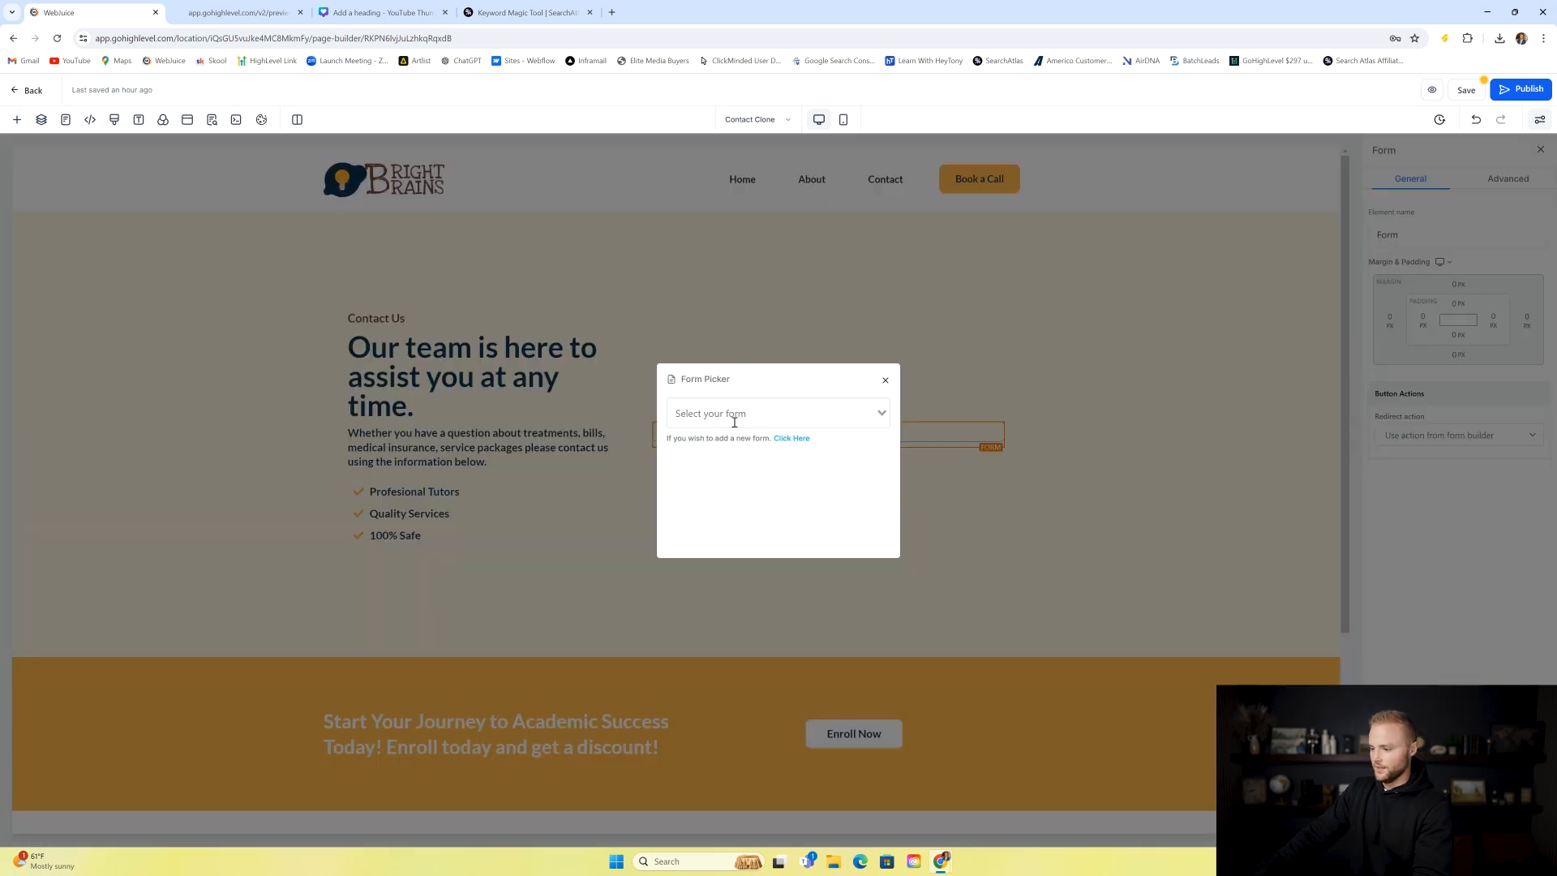
{"action": "left_click", "coordinate": [758, 413]}
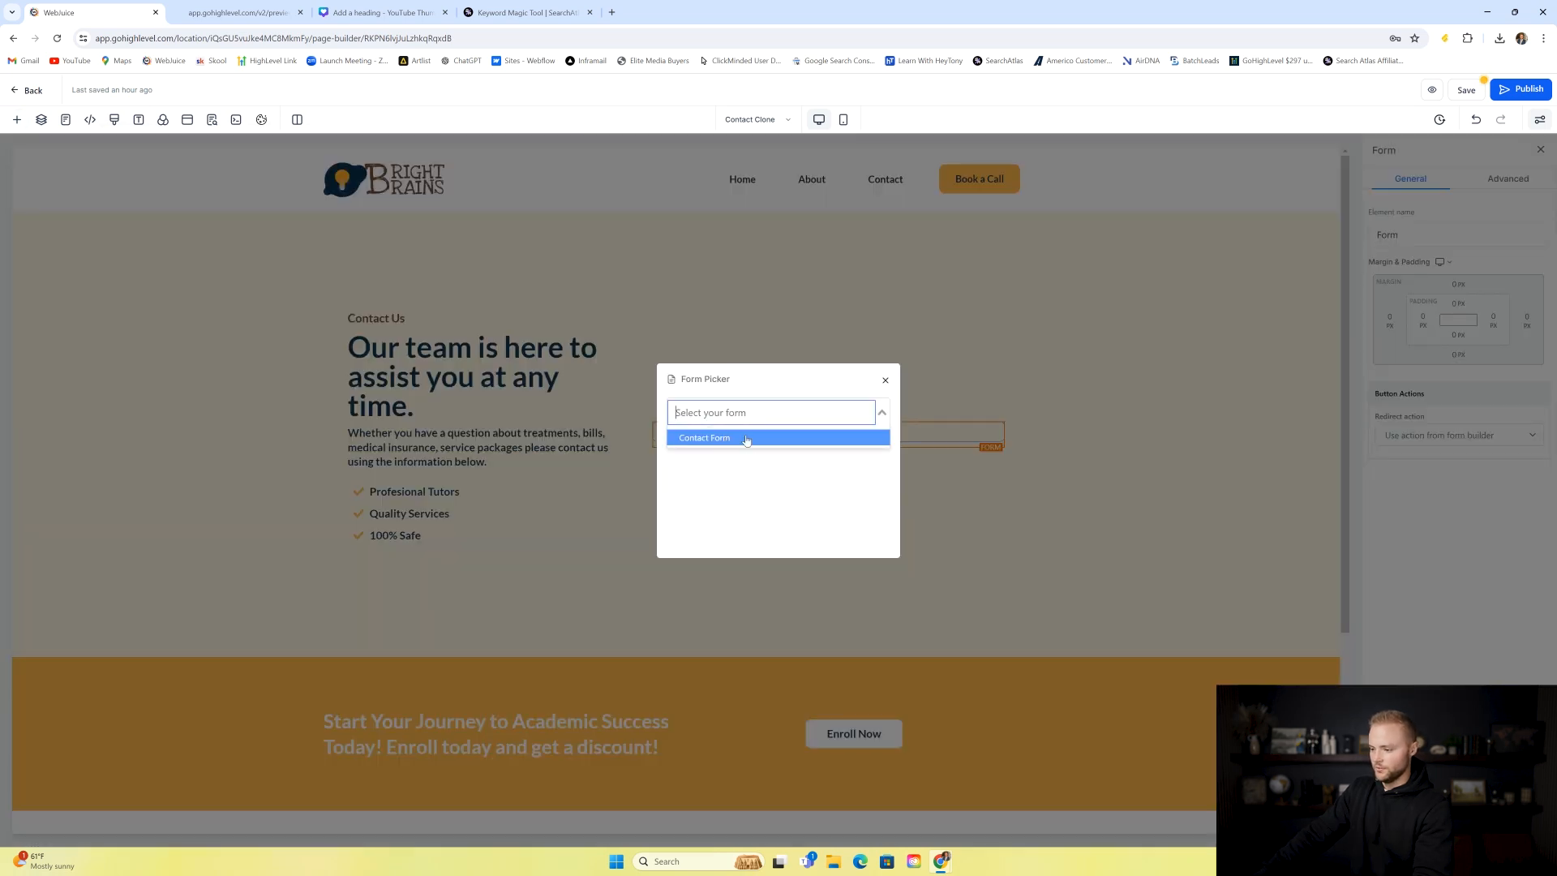
{"action": "left_click", "coordinate": [705, 439]}
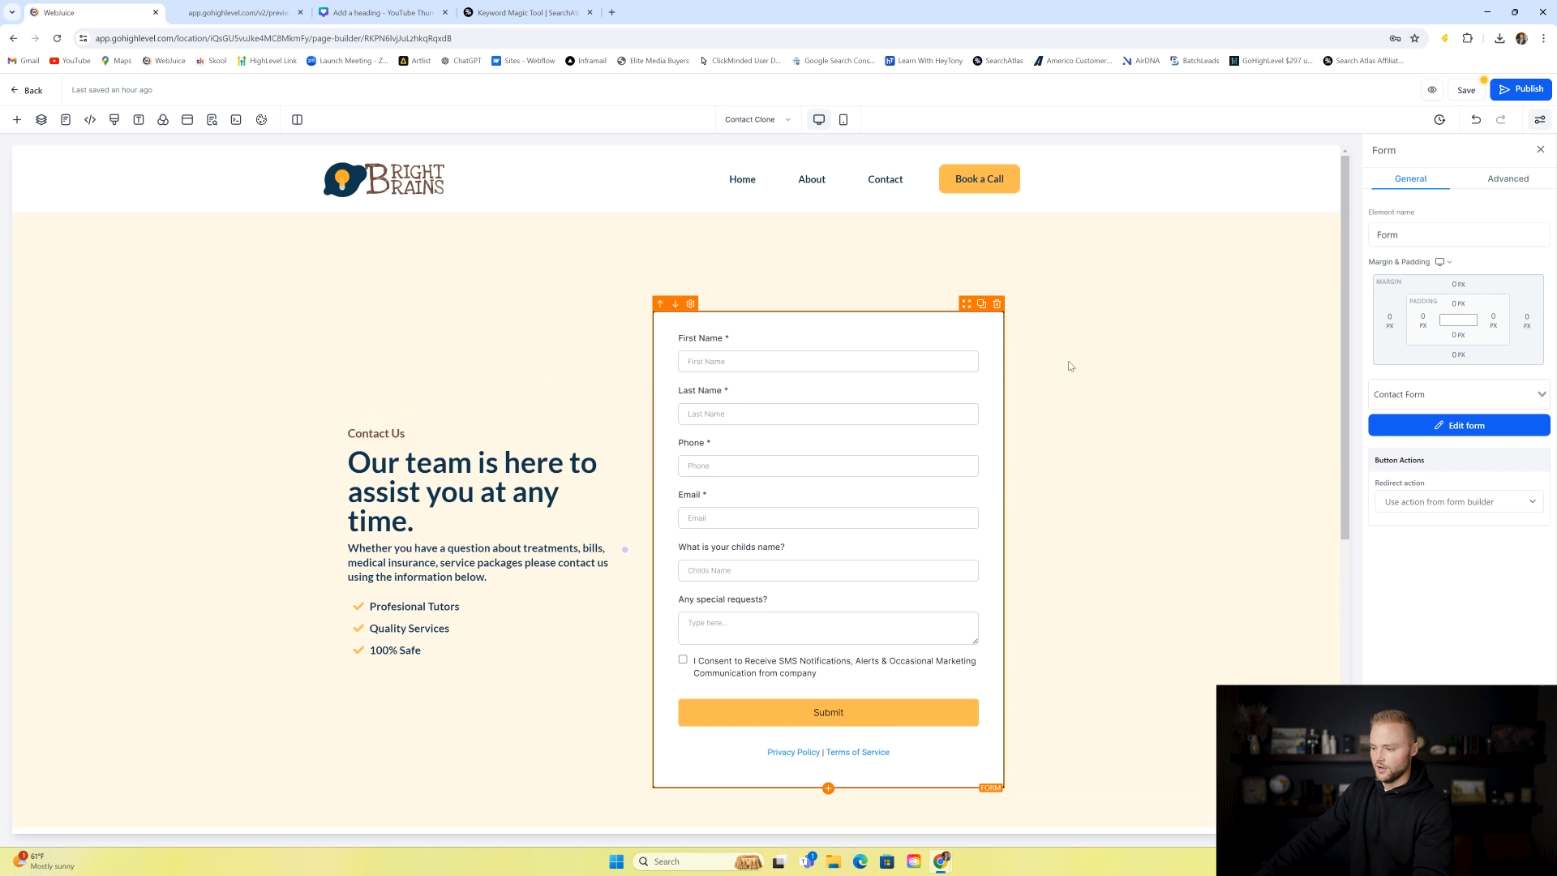
- Save the Contact page and return to the website's page list
{"action": "left_click", "coordinate": [1466, 90]}
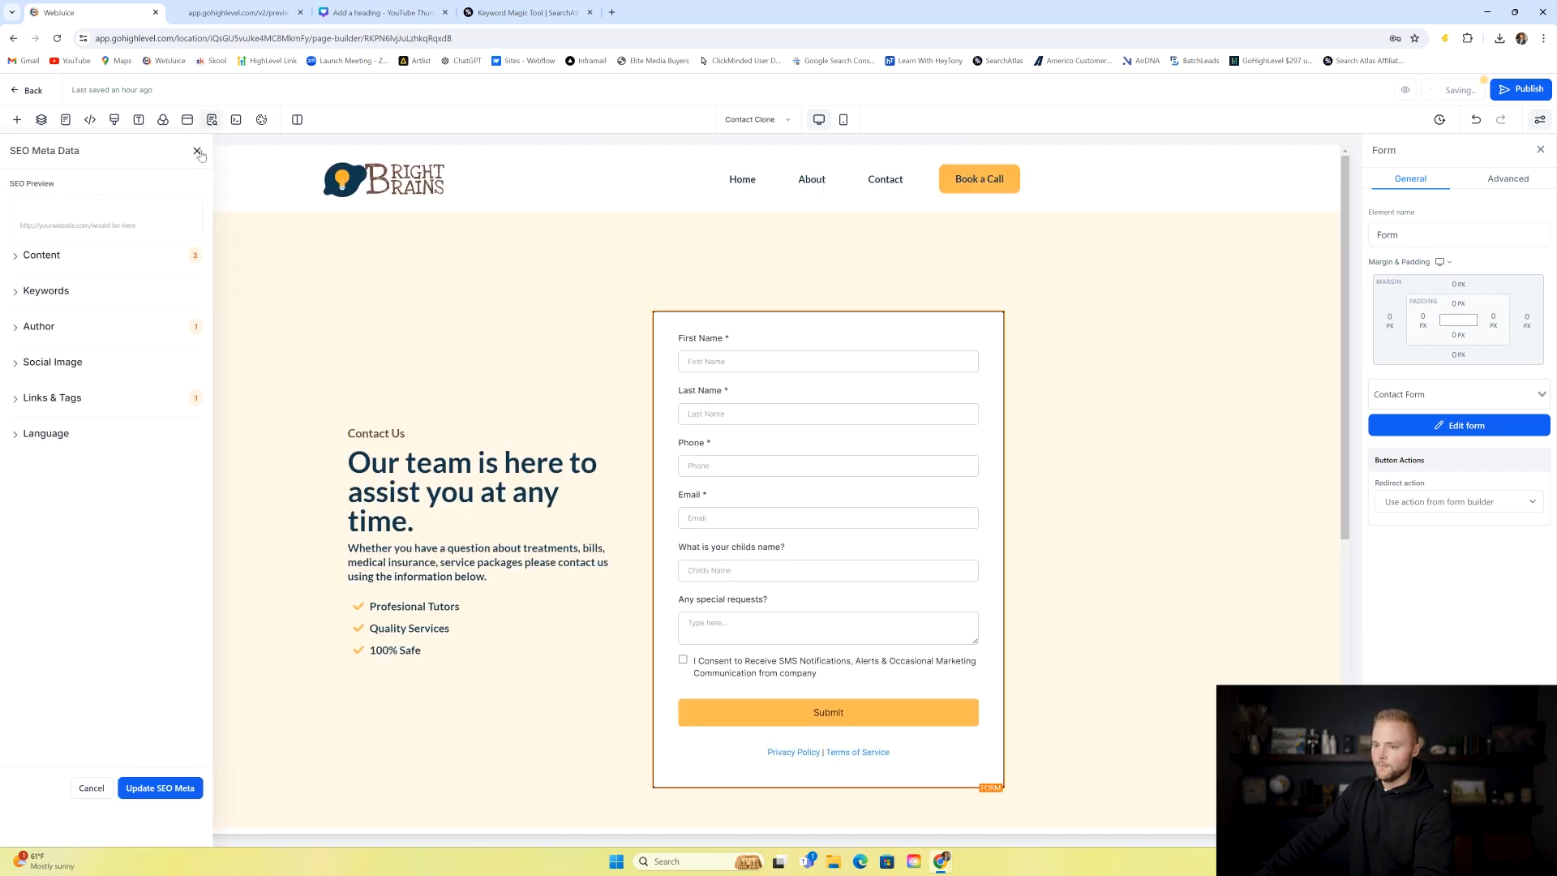
{"action": "left_click", "coordinate": [198, 150]}
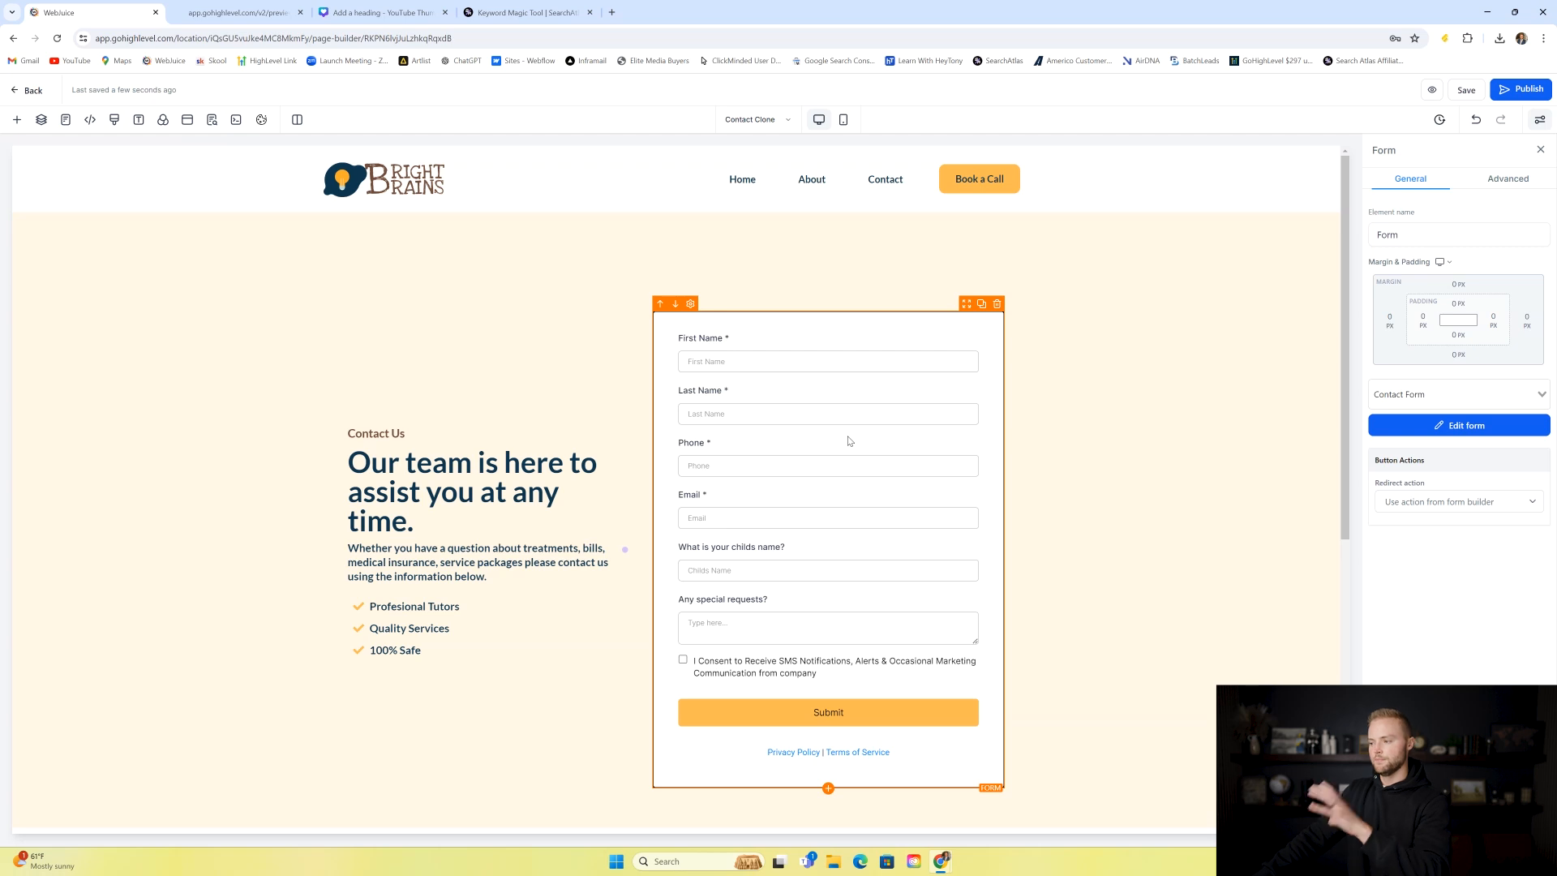
{"action": "left_click", "coordinate": [27, 91]}
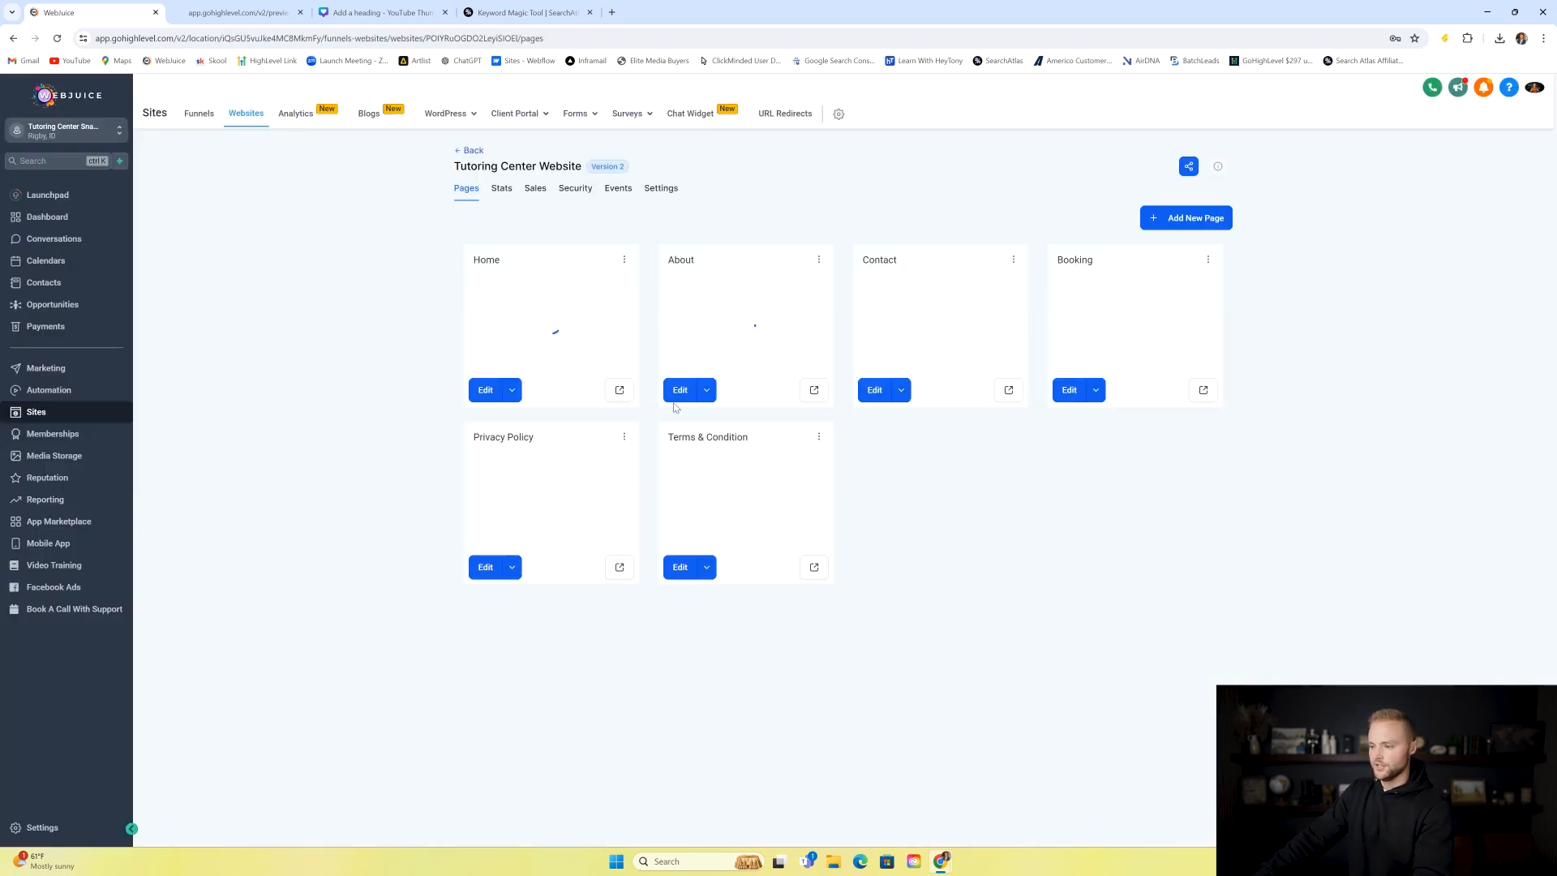
- View the chat widget on the booking page preview, collapse it and return to the website's pages
{"action": "left_click", "coordinate": [239, 12]}
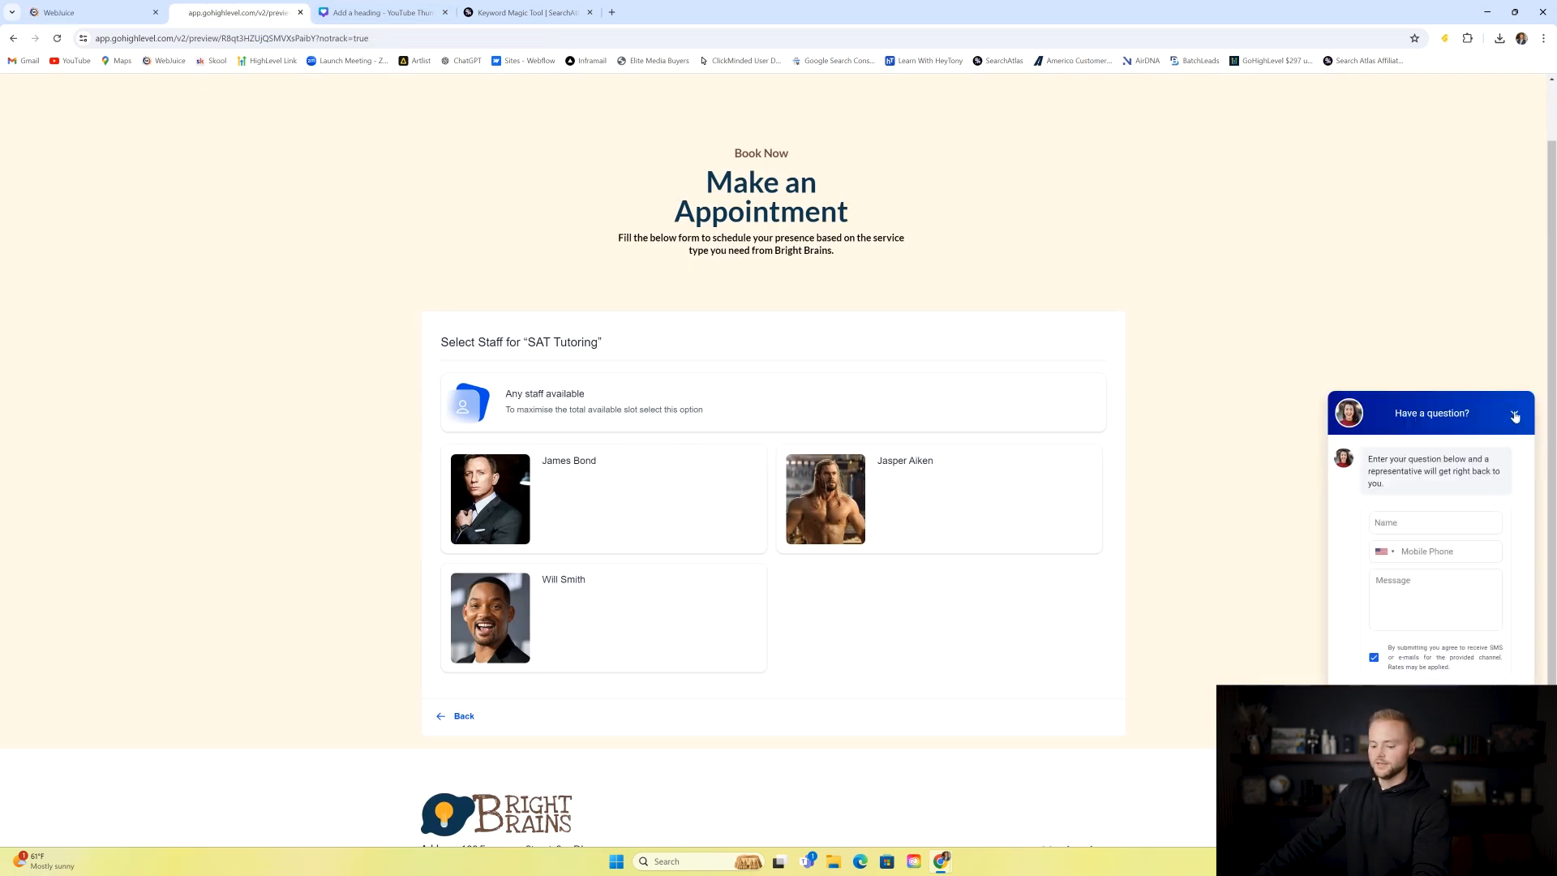
{"action": "left_click", "coordinate": [1514, 416]}
{"action": "left_click", "coordinate": [111, 10]}
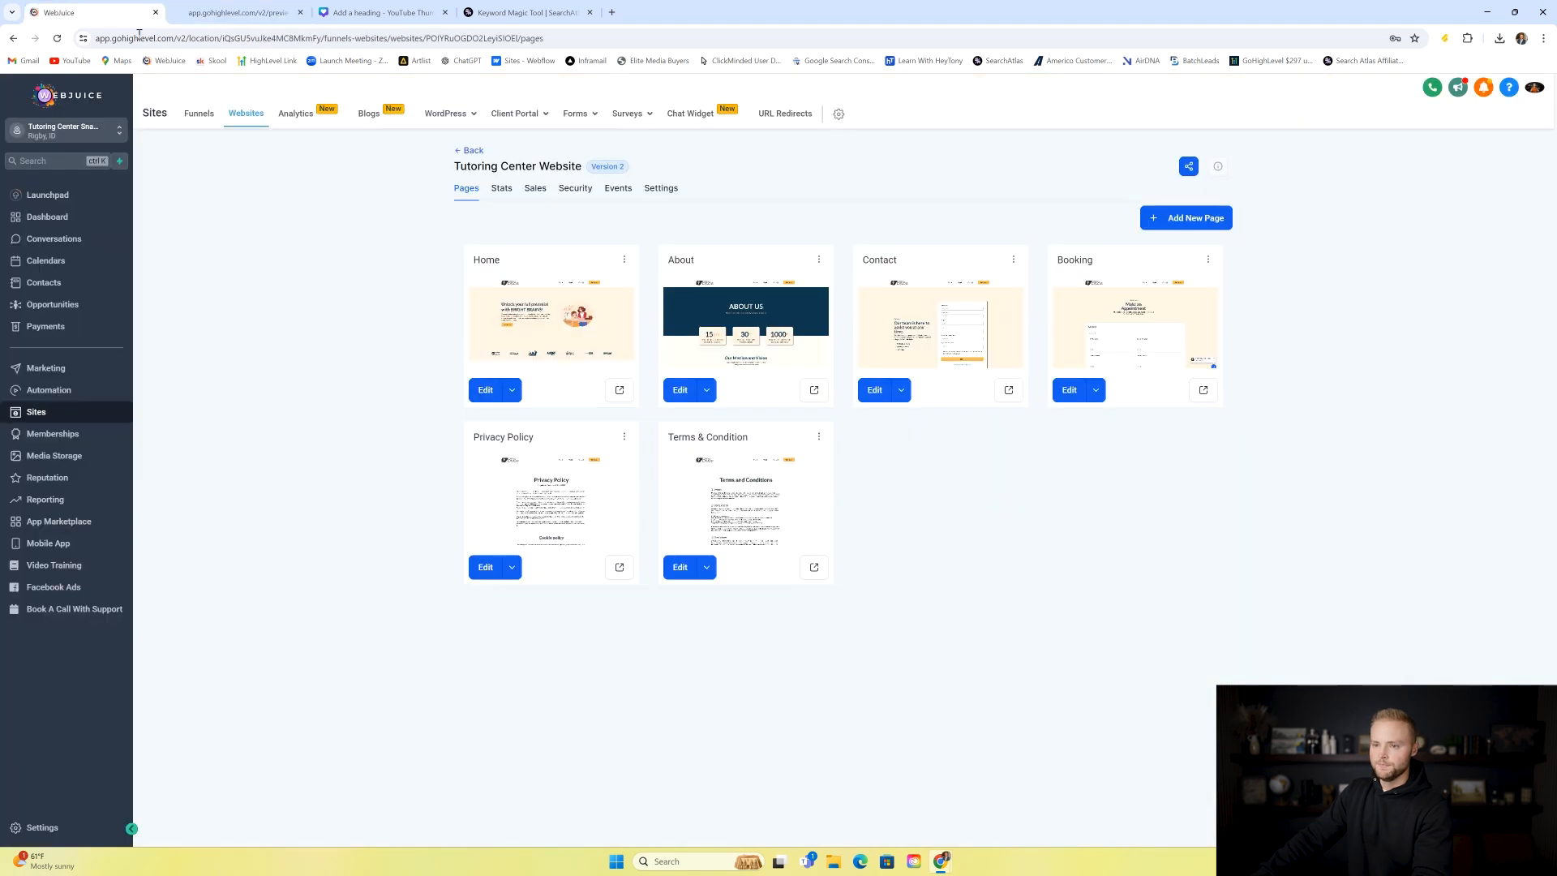
- Create a new website chat widget of the SMS / Email chat type
{"action": "left_click", "coordinate": [690, 113]}
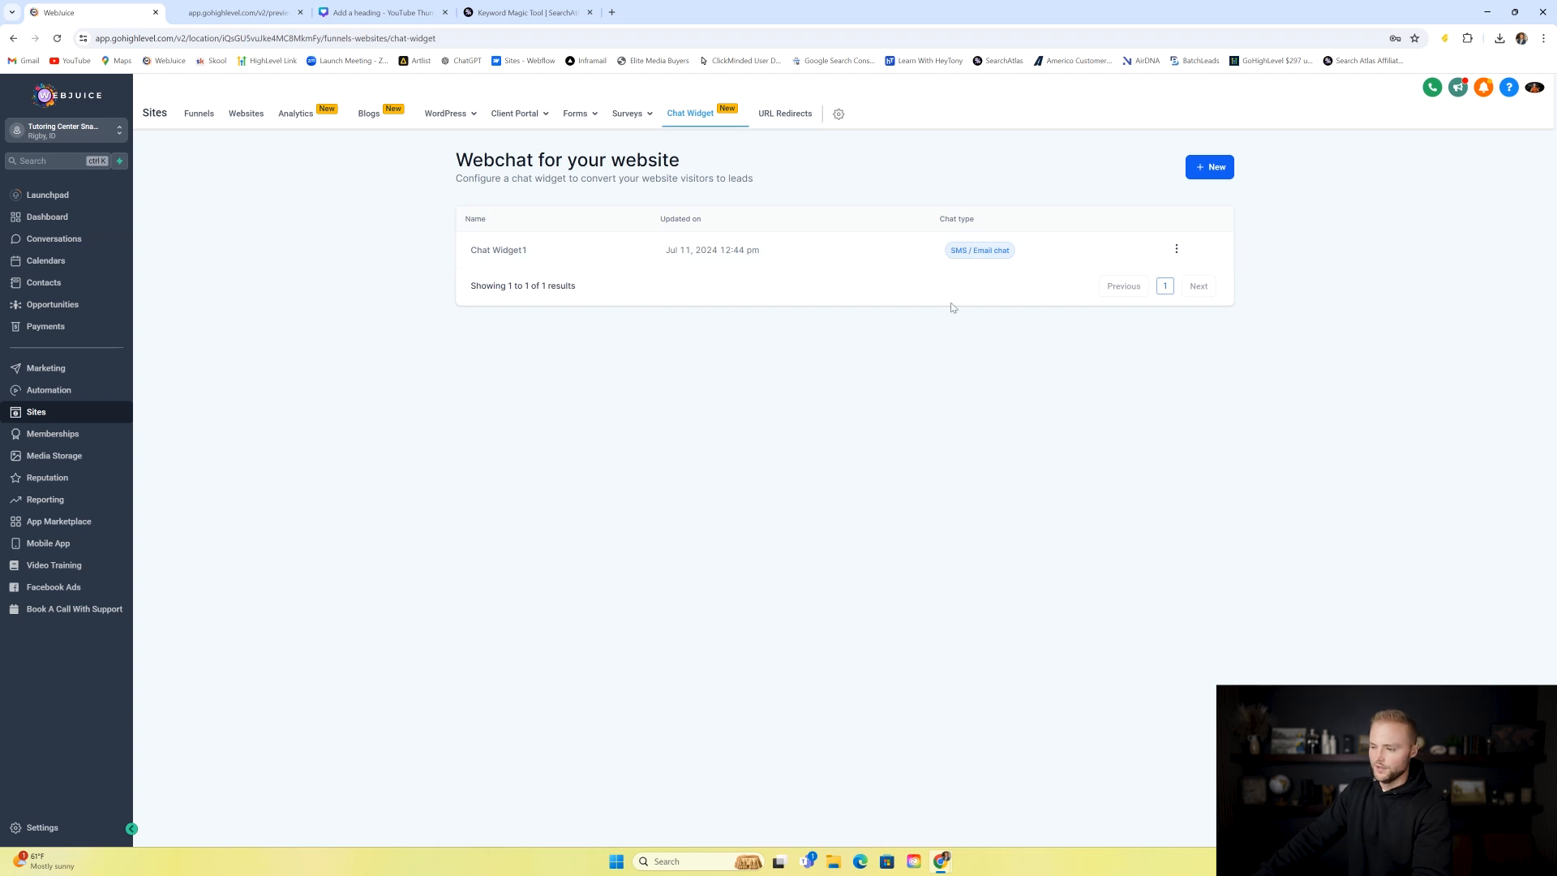
{"action": "left_click", "coordinate": [1193, 171]}
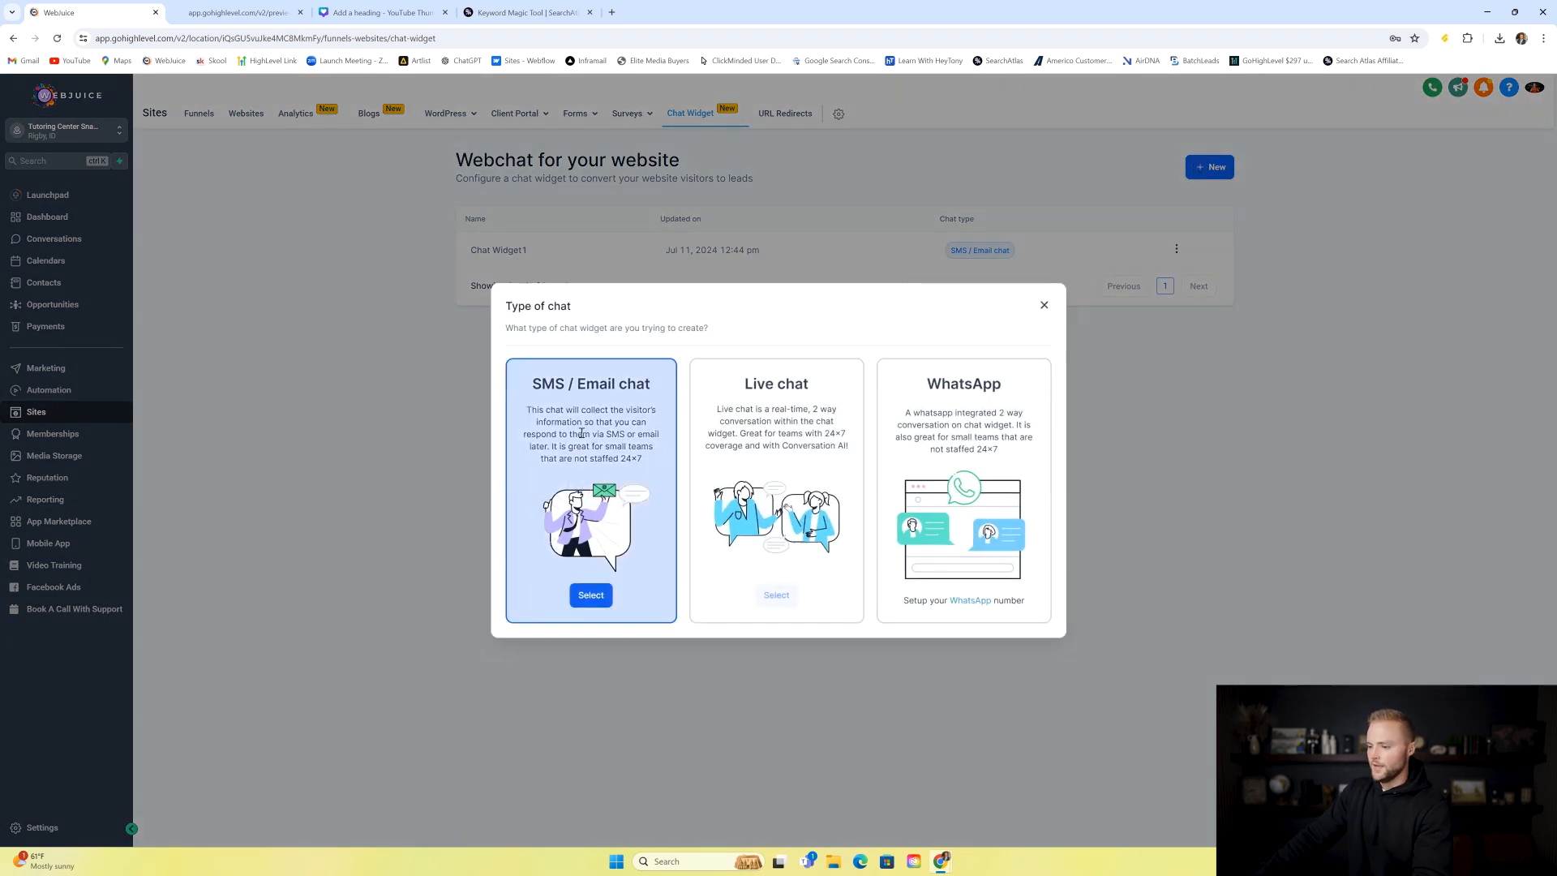
{"action": "left_click", "coordinate": [591, 595]}
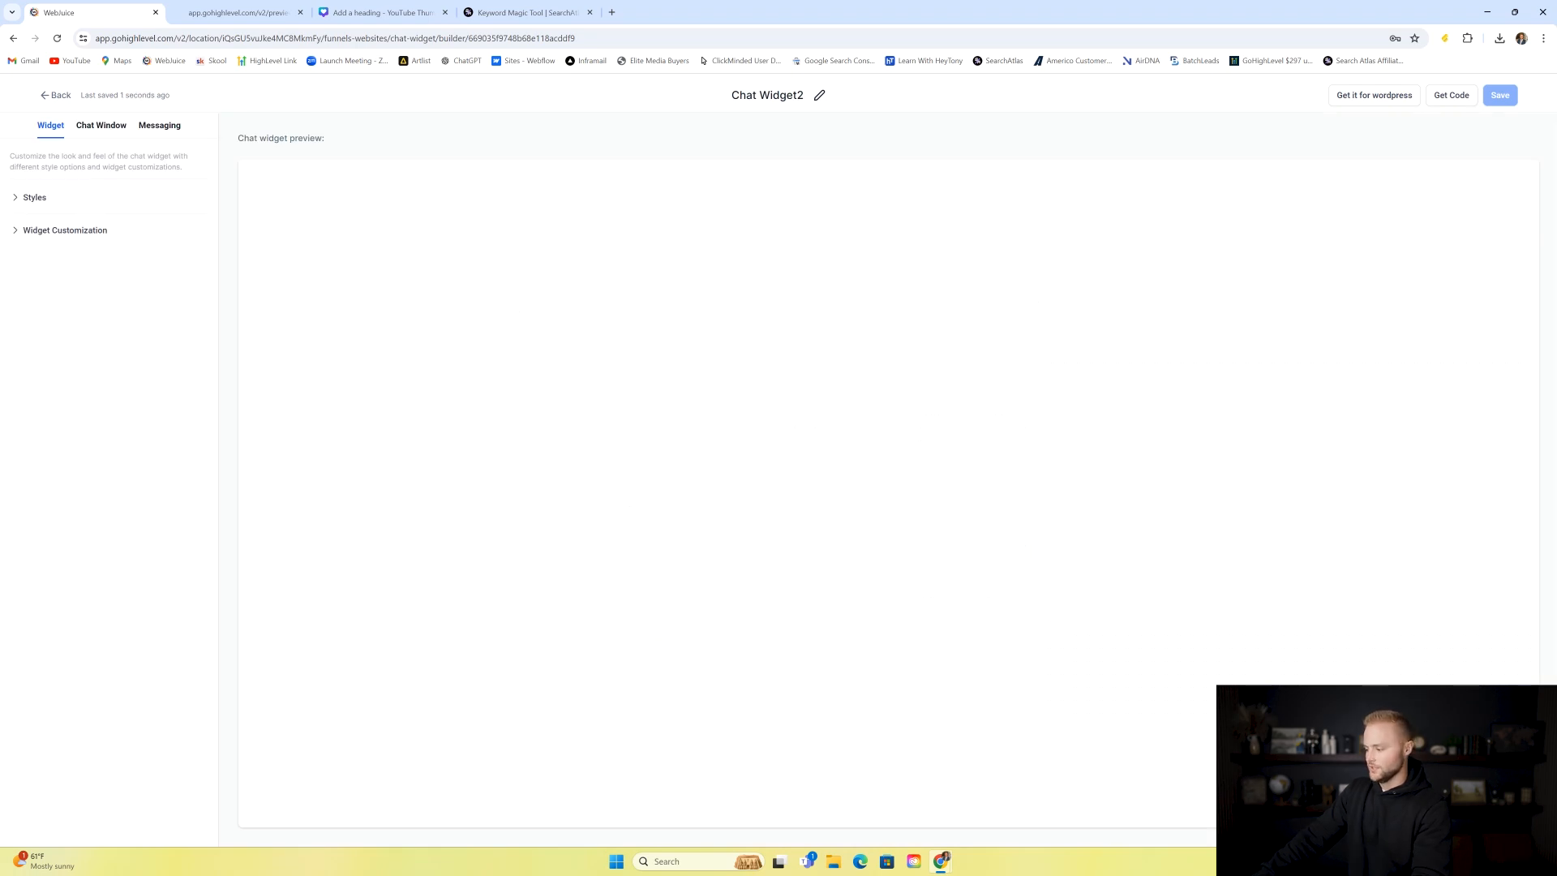
- Compare the chat prompt styles and keep the blue one, and set the chat icon to the overlapping square speech bubbles
{"action": "left_click", "coordinate": [43, 198]}
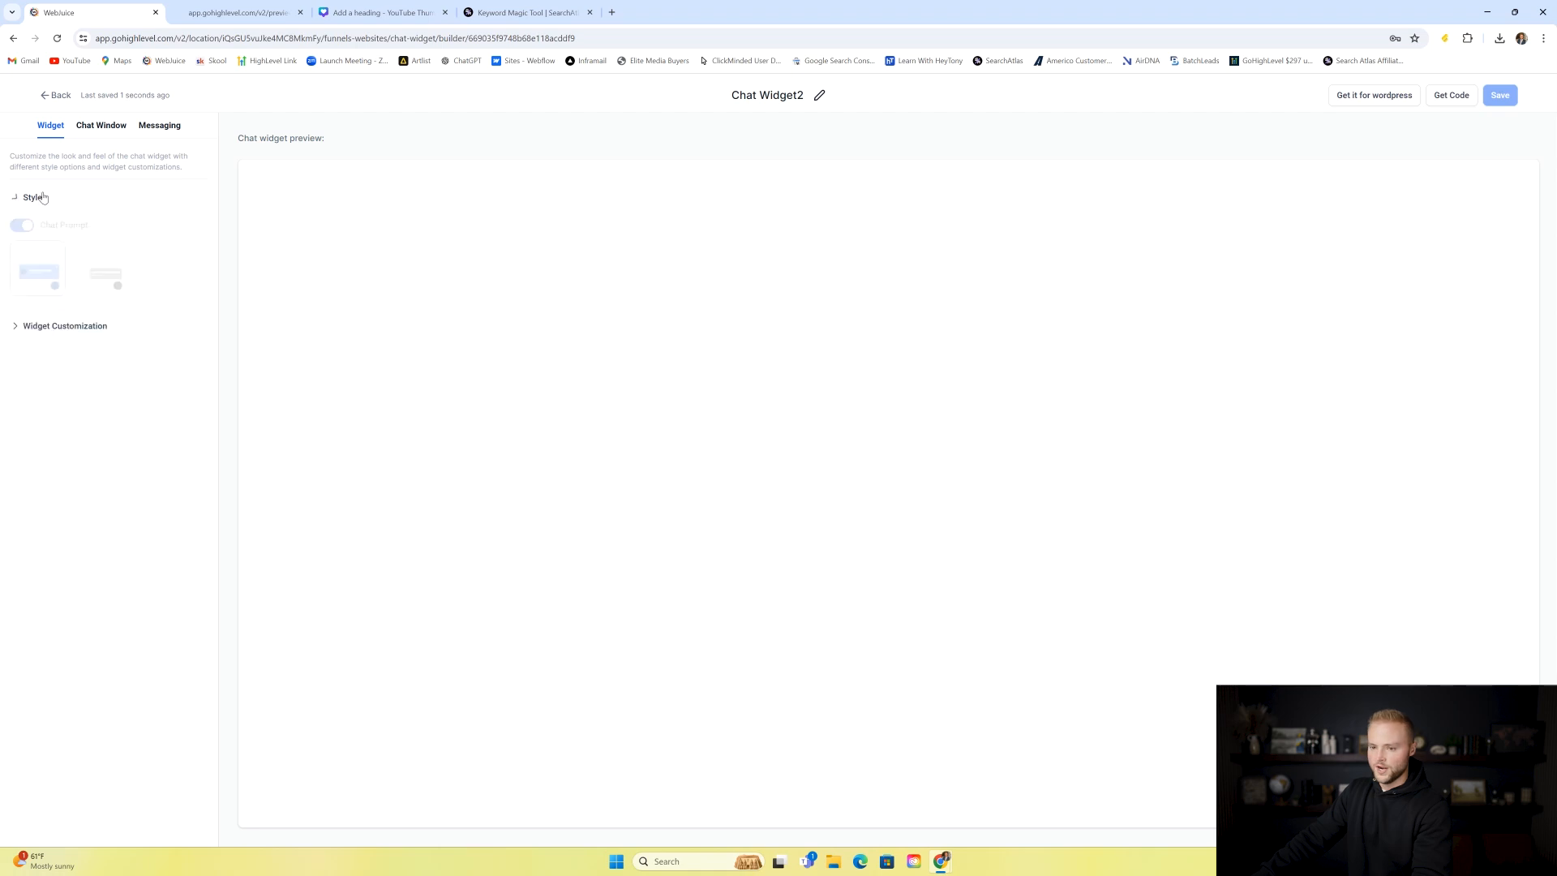
{"action": "left_click", "coordinate": [112, 273]}
{"action": "left_click", "coordinate": [39, 261]}
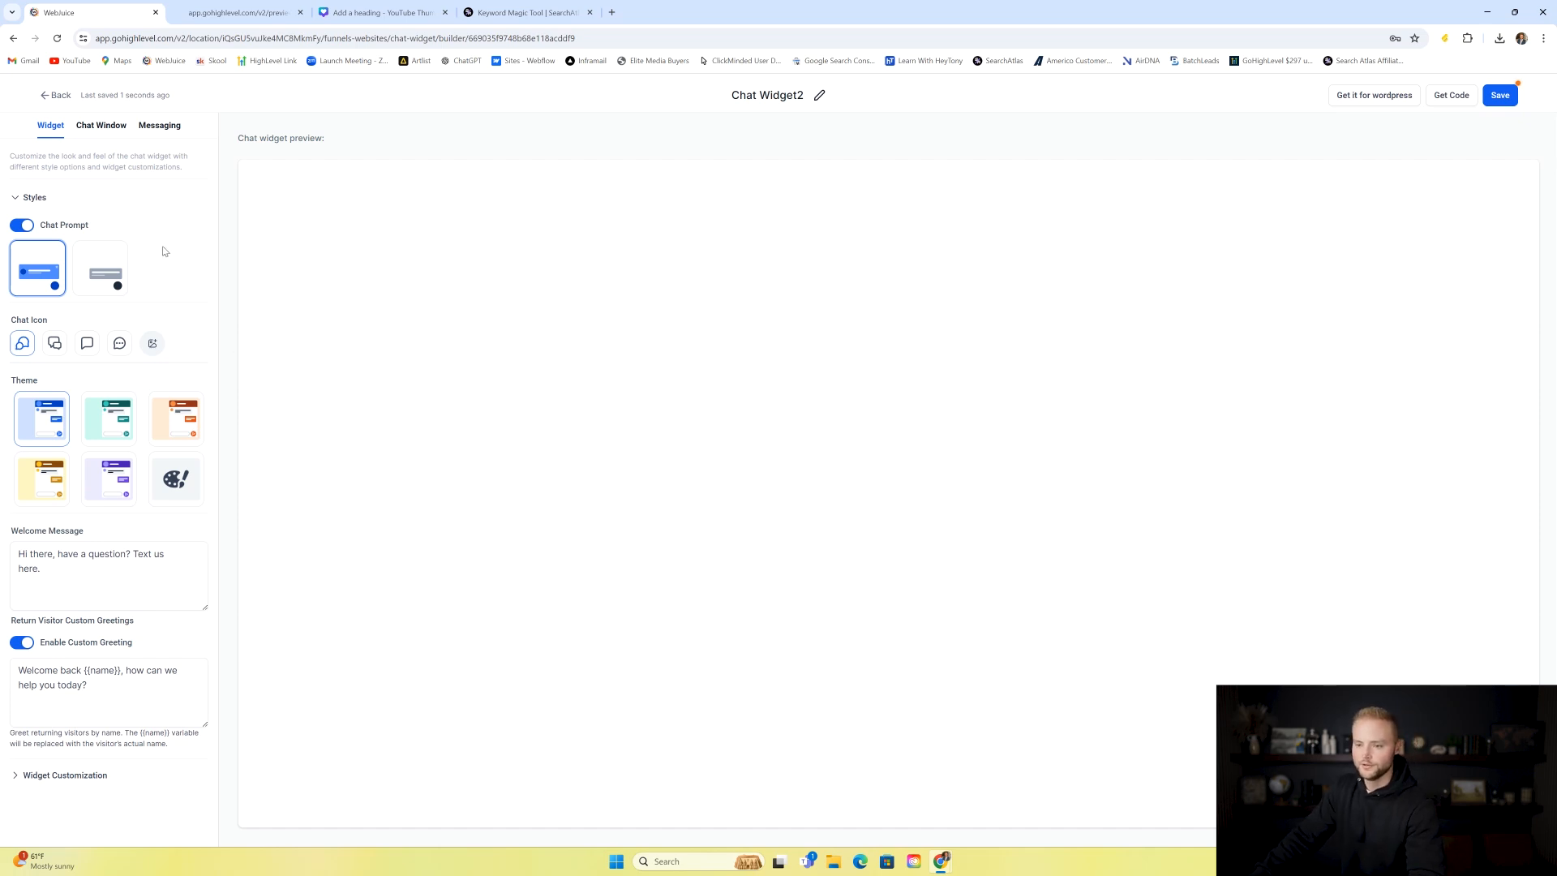
{"action": "left_click", "coordinate": [95, 348]}
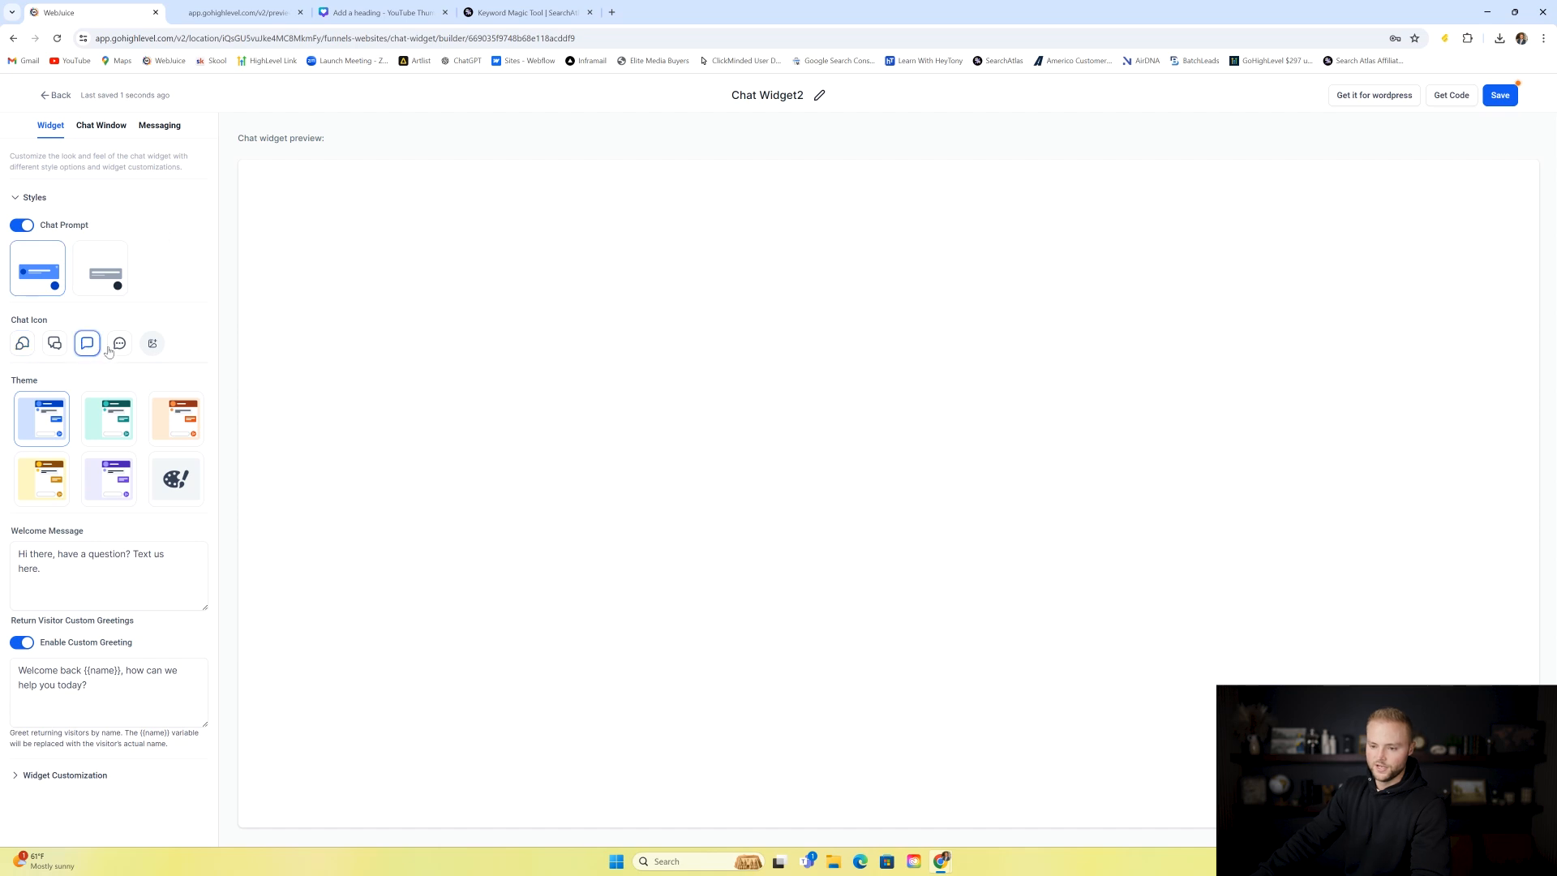
{"action": "left_click", "coordinate": [121, 348]}
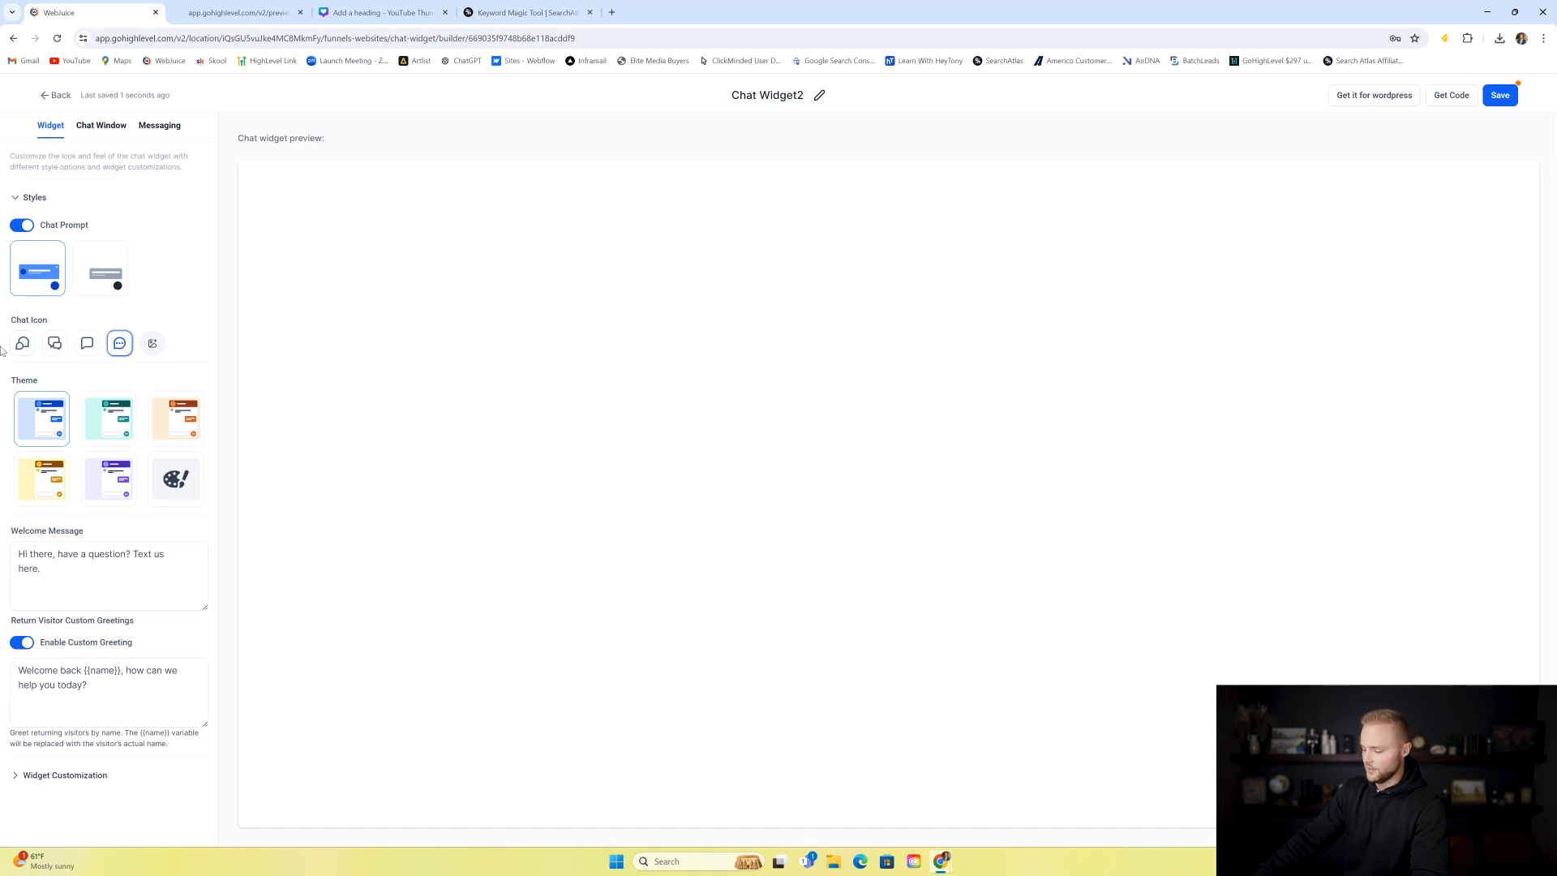
{"action": "left_click", "coordinate": [57, 346]}
- Try the green, orange, purple, yellow and custom color themes for the chat widget, and return to the blue theme
{"action": "left_click", "coordinate": [101, 423]}
{"action": "left_click", "coordinate": [184, 414]}
{"action": "left_click", "coordinate": [89, 480]}
{"action": "left_click", "coordinate": [48, 480]}
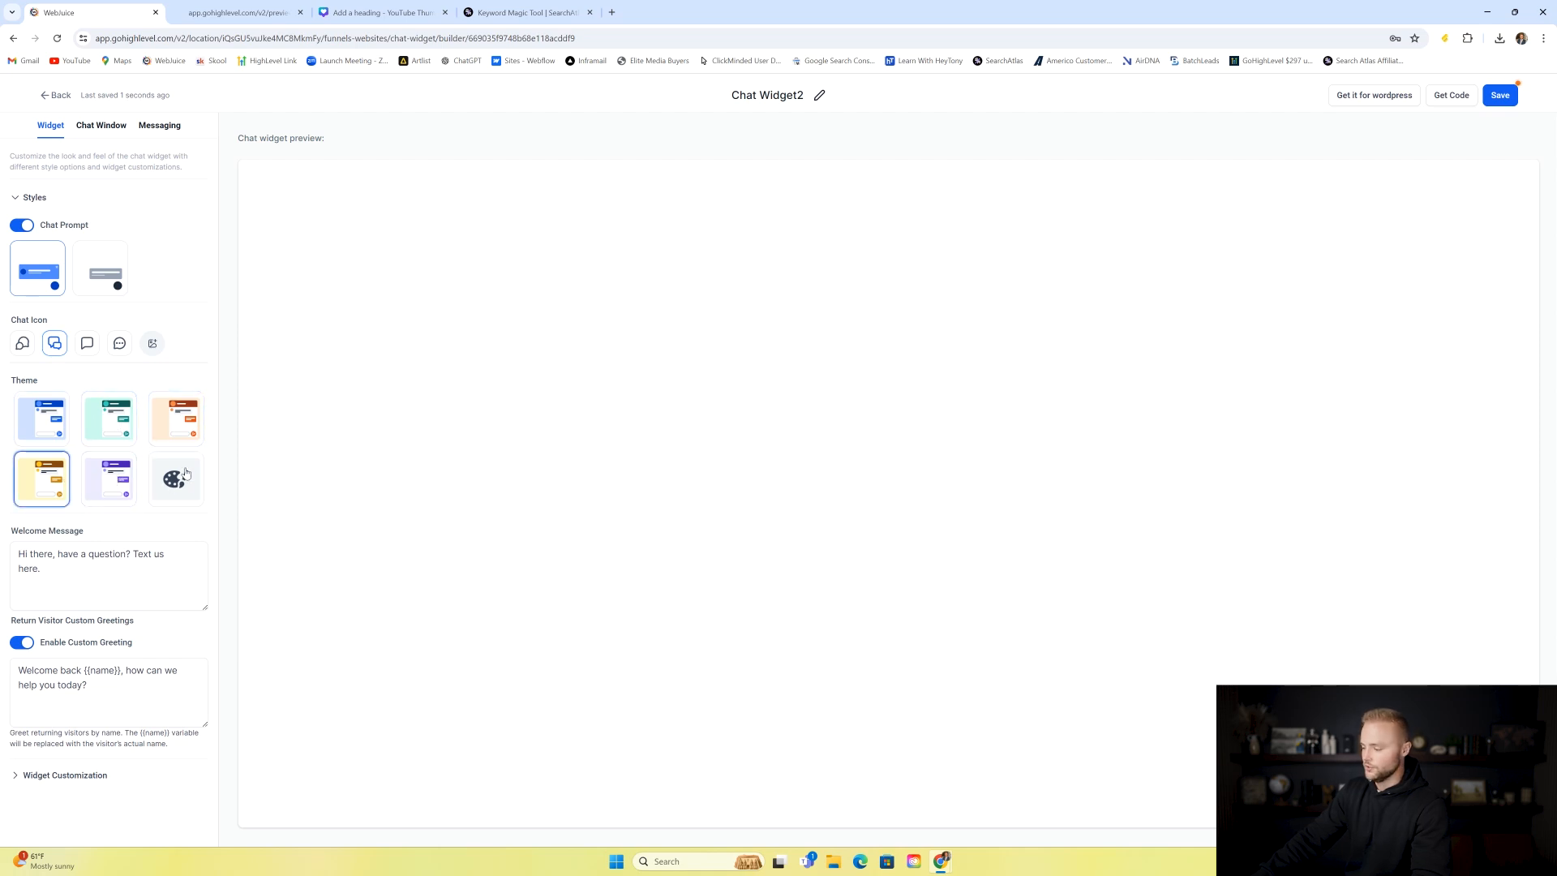
{"action": "left_click", "coordinate": [187, 475]}
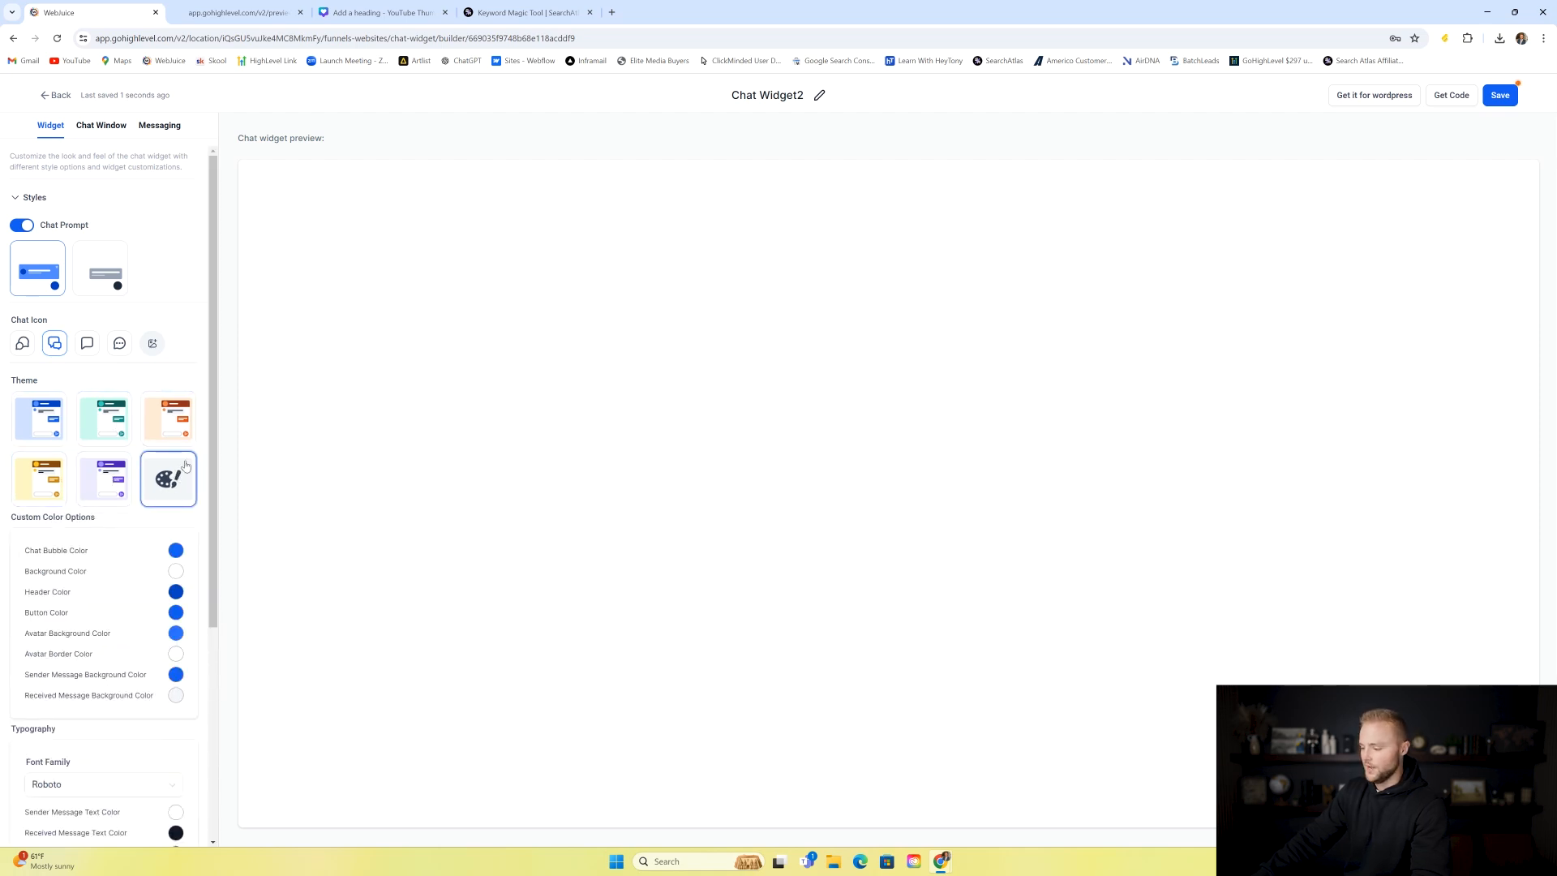
{"action": "left_click", "coordinate": [175, 551]}
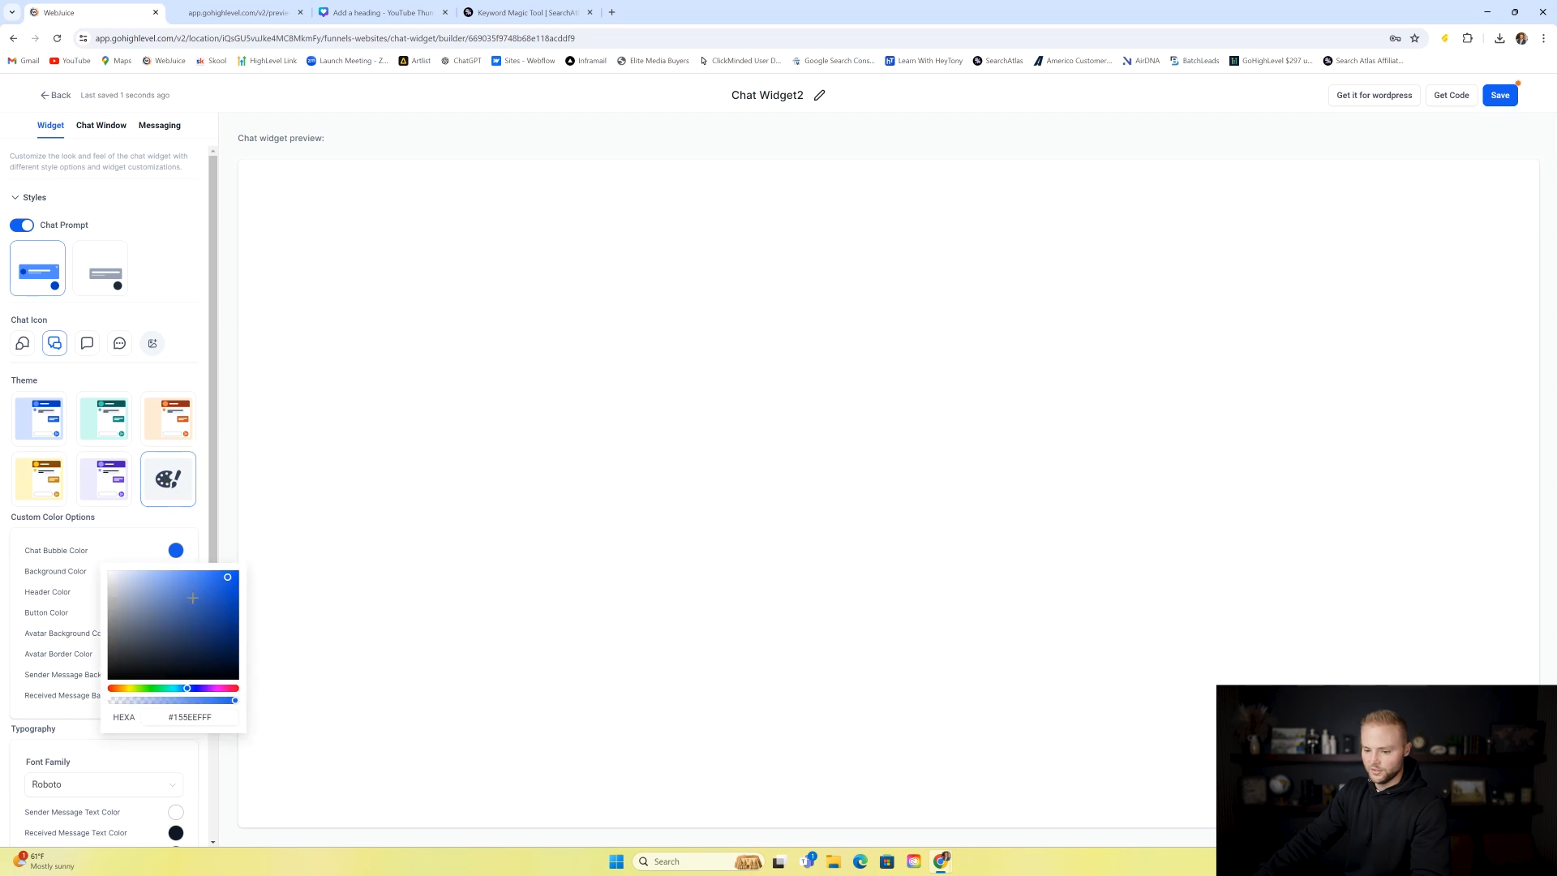
{"action": "left_click", "coordinate": [183, 519]}
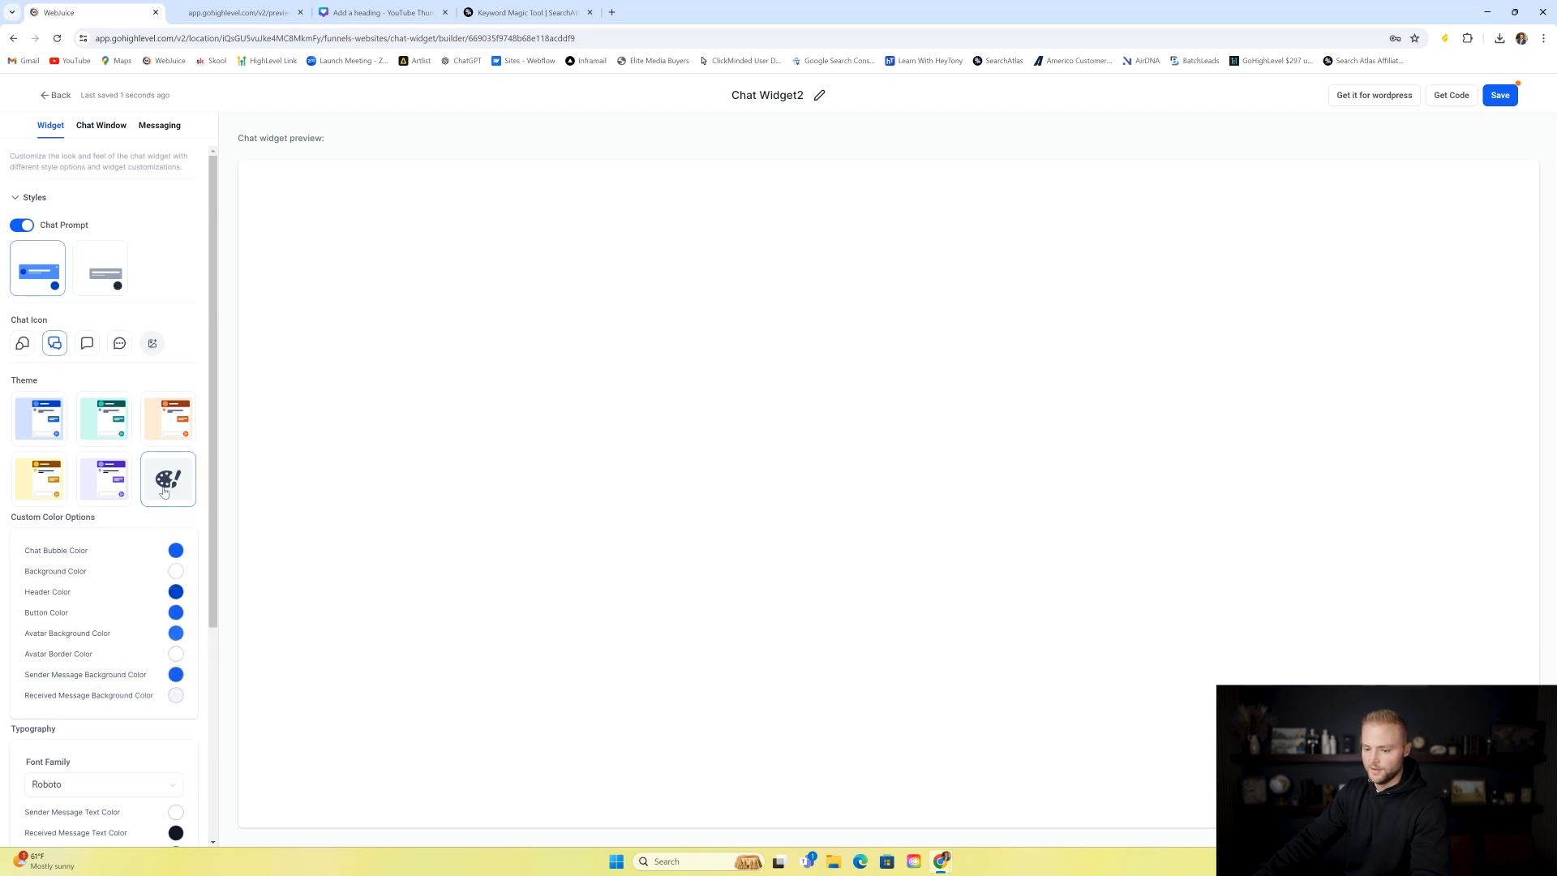
{"action": "left_click", "coordinate": [170, 417]}
{"action": "left_click", "coordinate": [109, 417]}
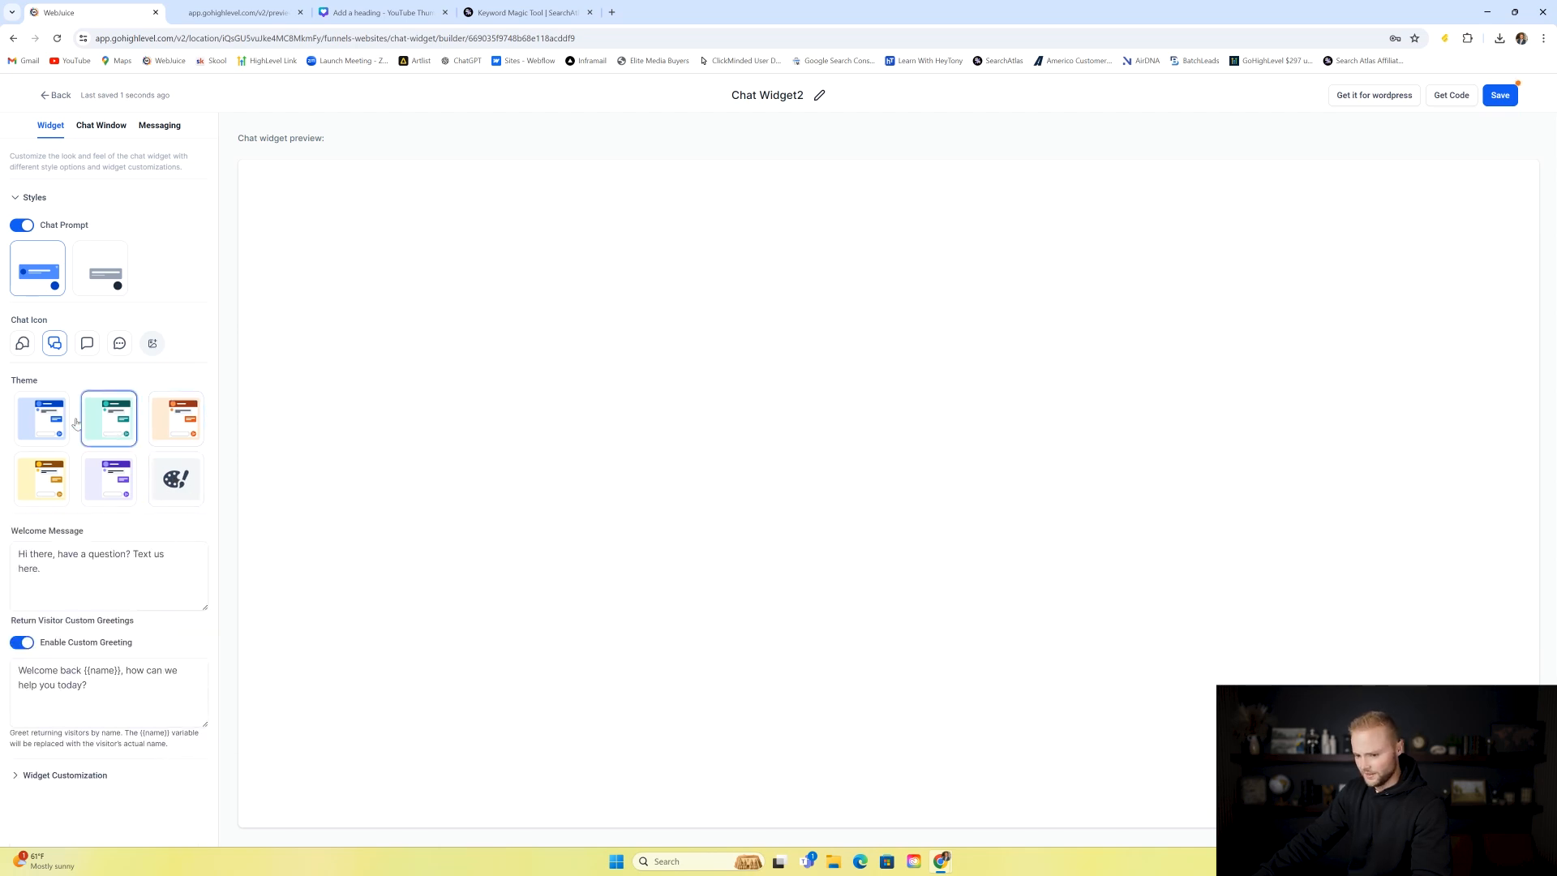
{"action": "left_click", "coordinate": [65, 416]}
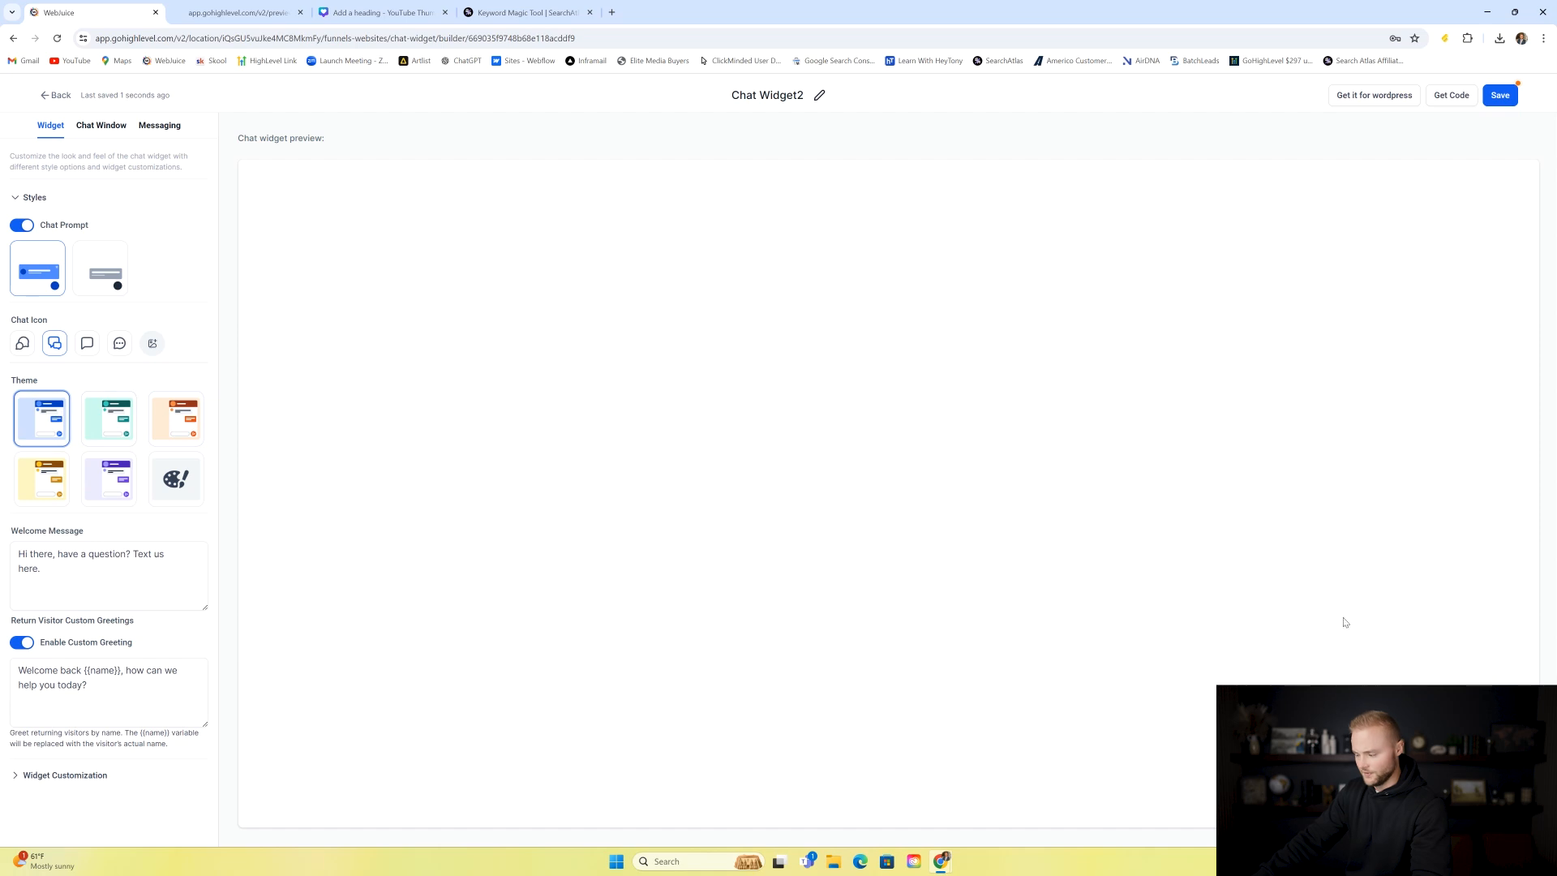
- Review the widget's welcome message and the custom greeting for returning visitors
{"action": "left_click", "coordinate": [112, 562]}
{"action": "triple_click", "coordinate": [138, 552]}
{"action": "triple_click", "coordinate": [90, 674]}
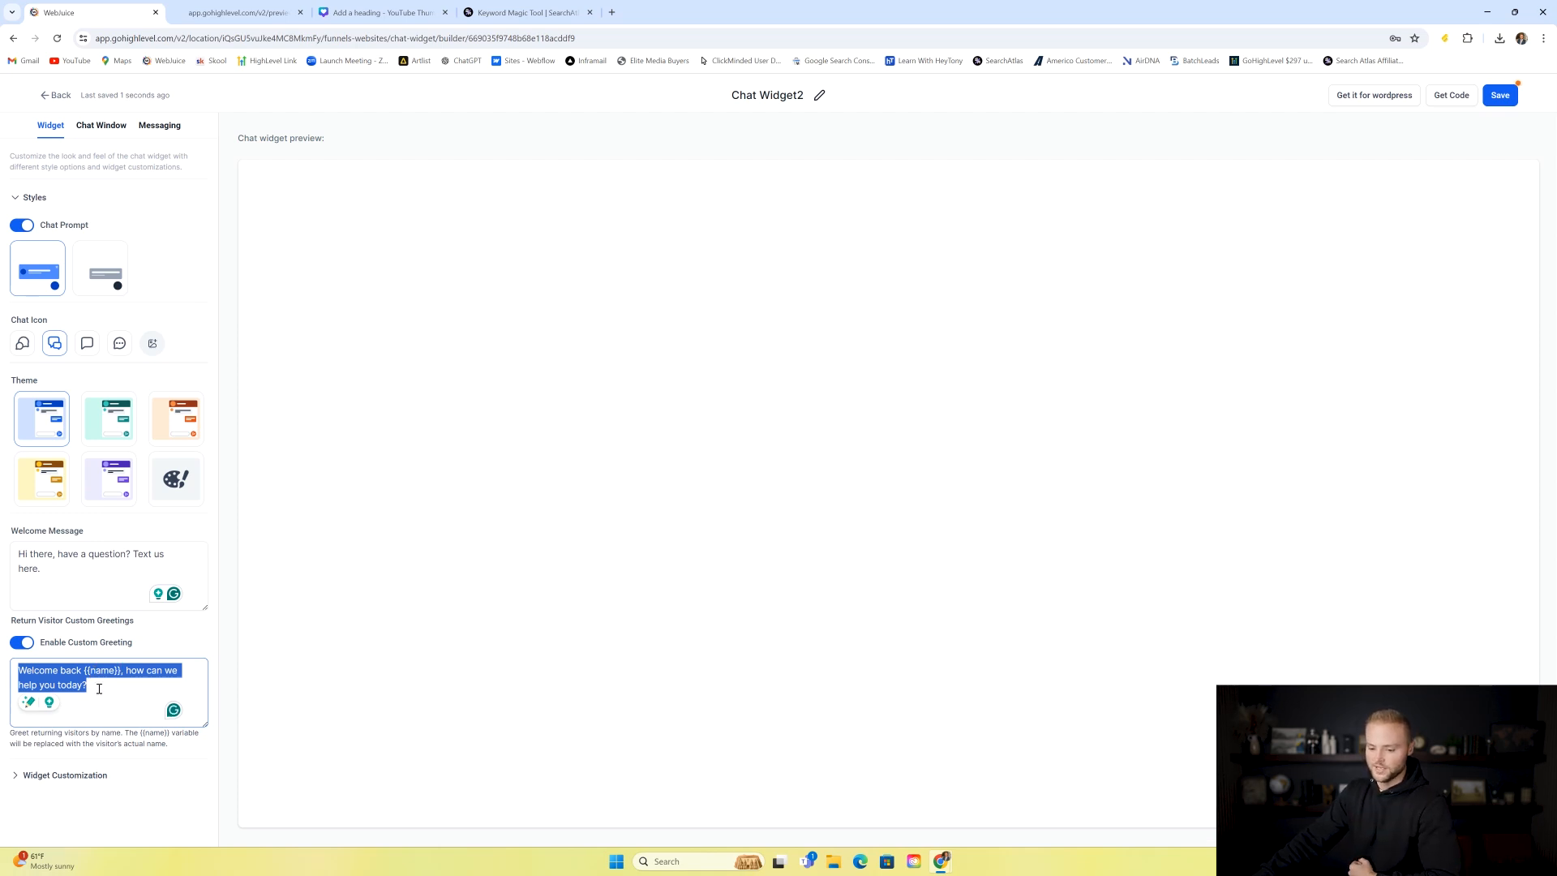
- Expand the widget customization settings, try the bottom-left and top-left widget positions, and return the widget to bottom-right
{"action": "left_click", "coordinate": [81, 775]}
{"action": "scroll", "coordinate": [126, 663], "scroll_direction": "down", "scroll_amount": 2}
{"action": "scroll", "coordinate": [126, 664], "scroll_direction": "down", "scroll_amount": 1}
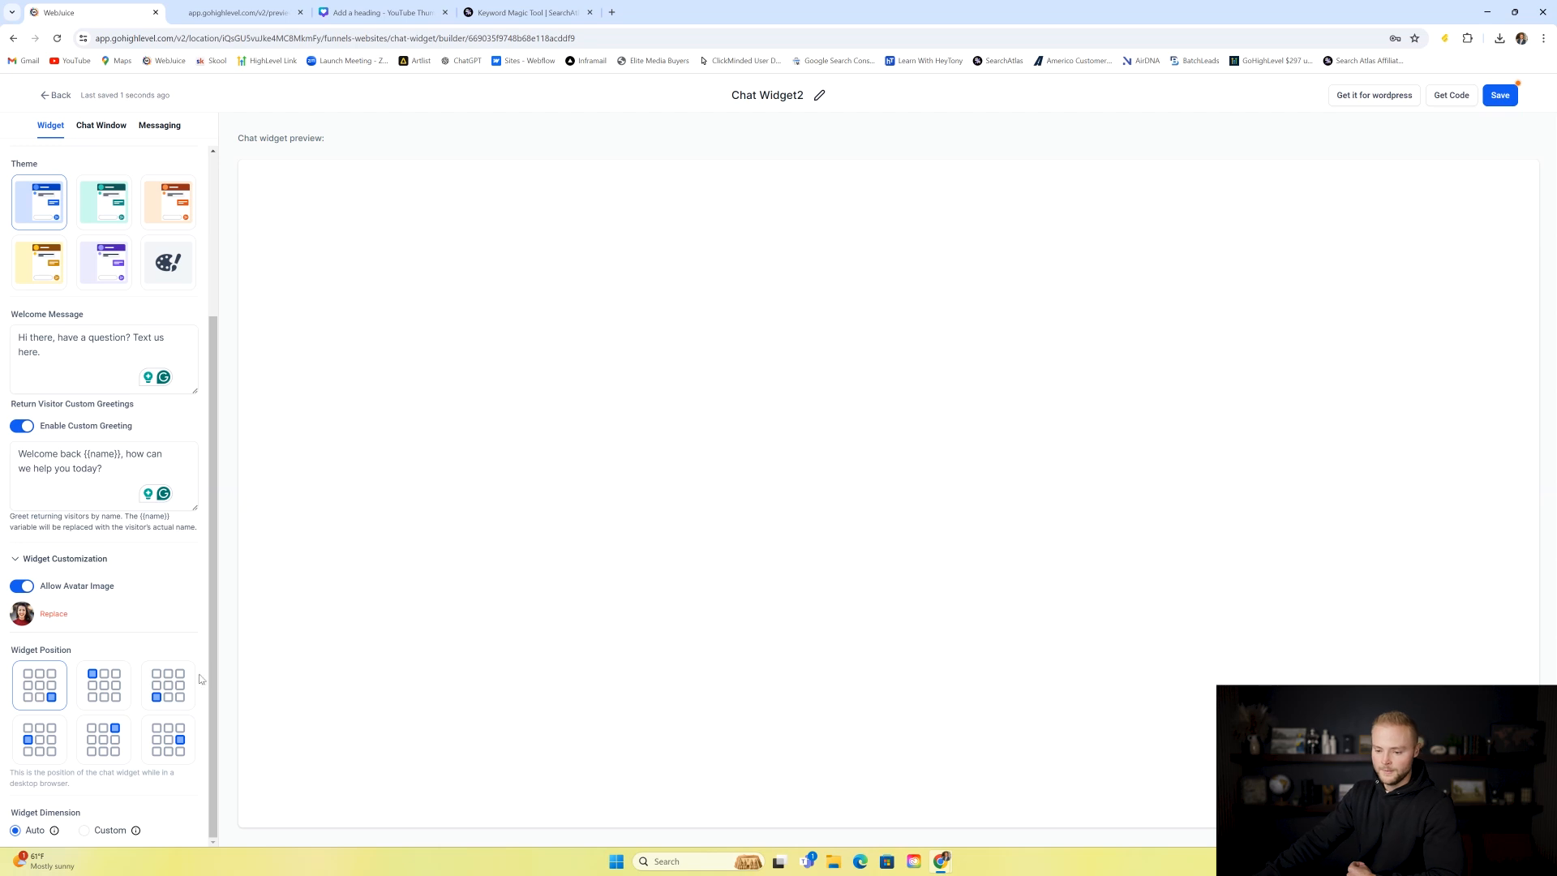
{"action": "left_click", "coordinate": [167, 691]}
{"action": "left_click", "coordinate": [45, 679]}
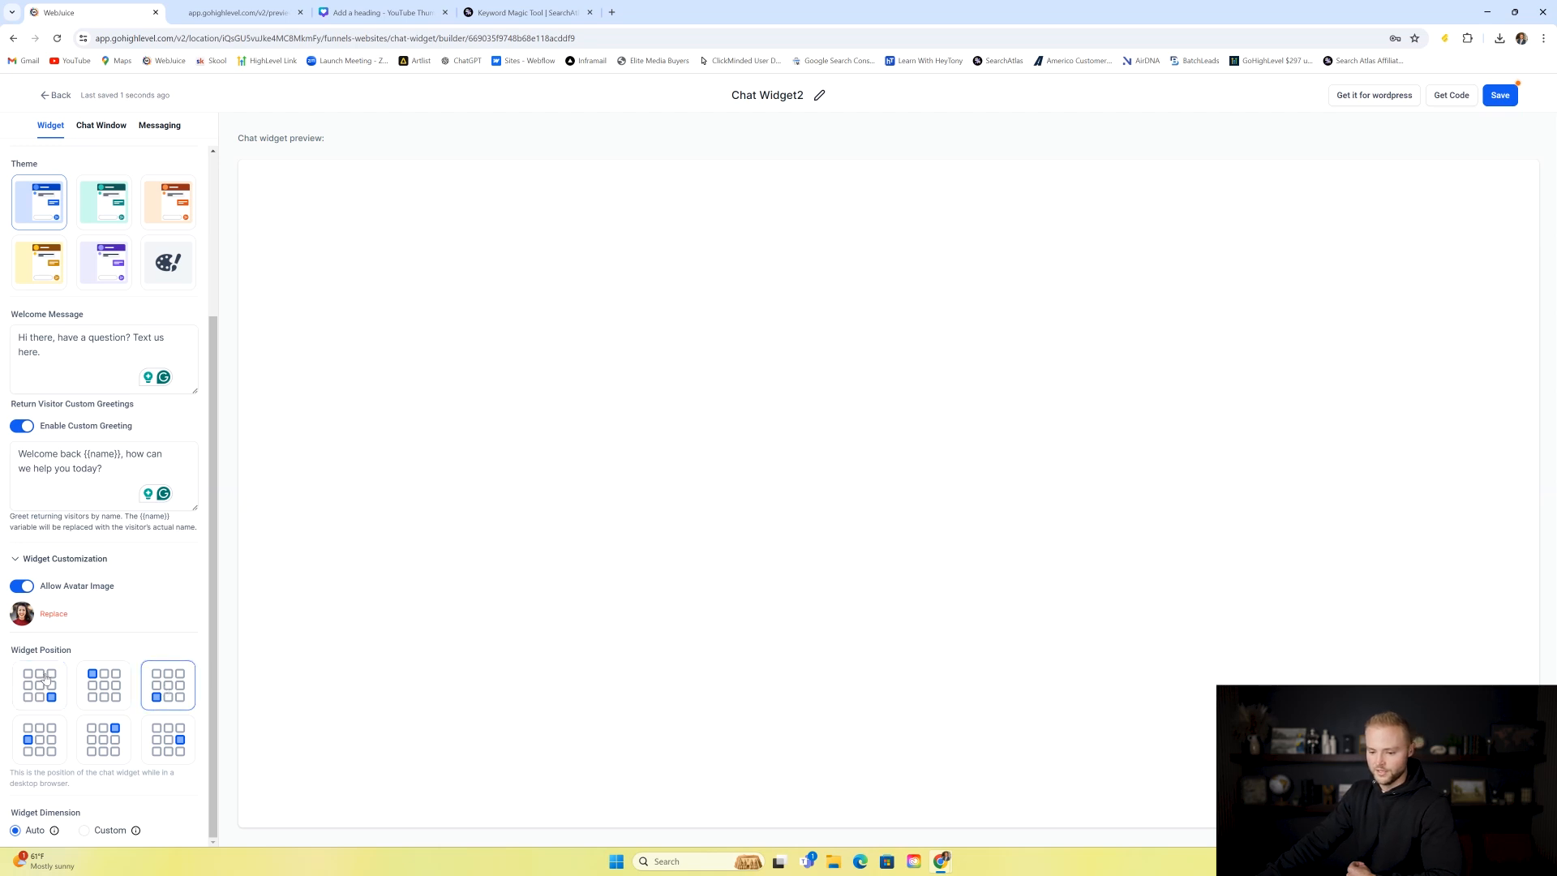
{"action": "left_click", "coordinate": [117, 681]}
{"action": "left_click", "coordinate": [60, 681]}
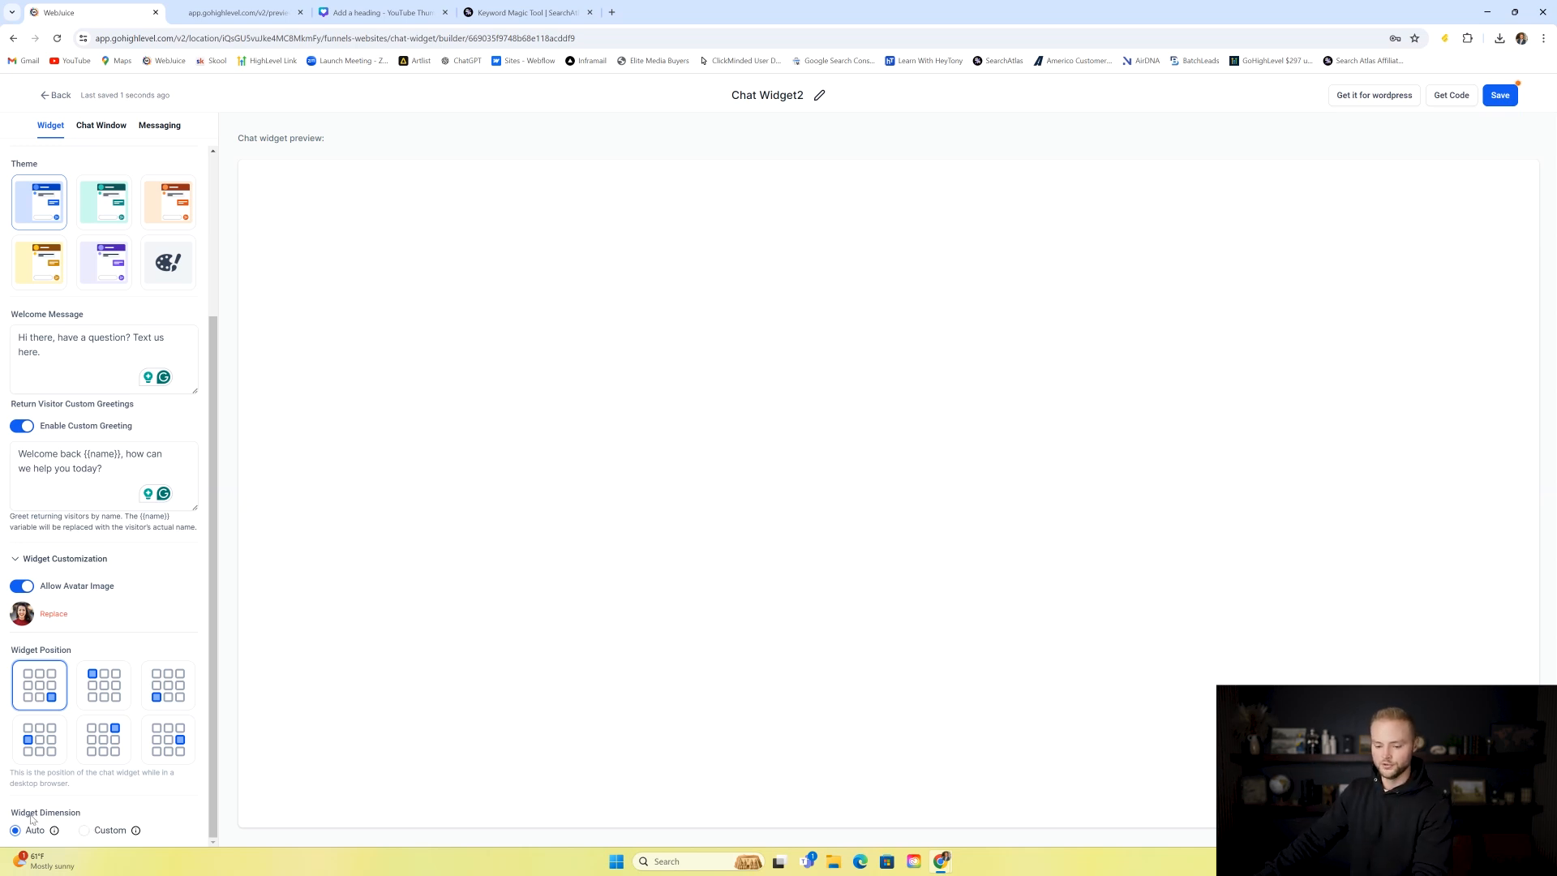
{"action": "scroll", "coordinate": [212, 360], "scroll_direction": "up", "scroll_amount": 3}
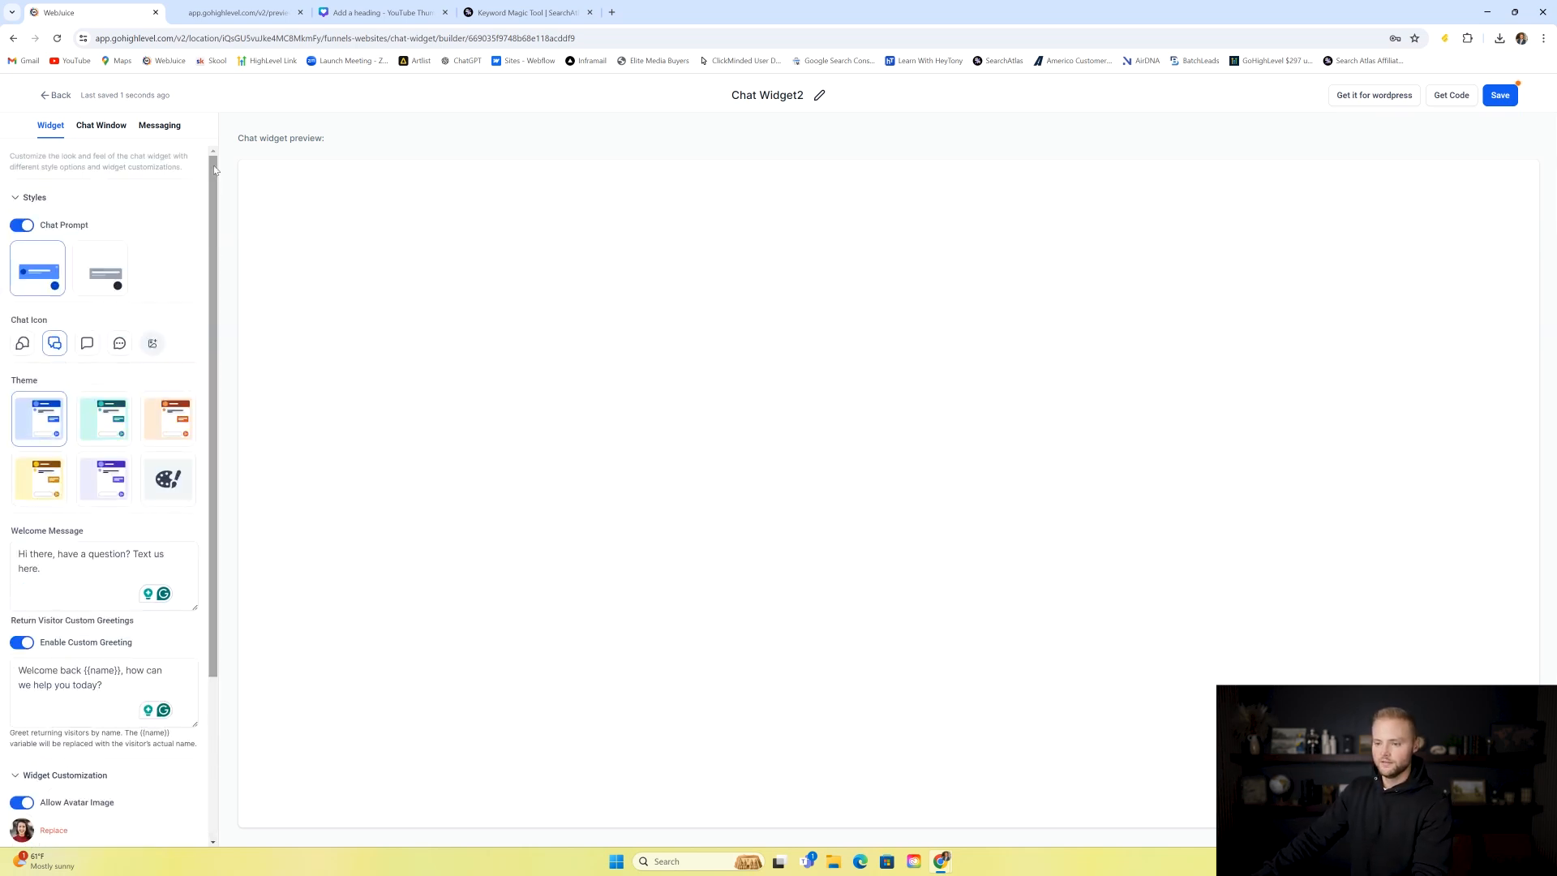
- Check the chat window and messaging previews, and save the chat widget
{"action": "left_click", "coordinate": [114, 127]}
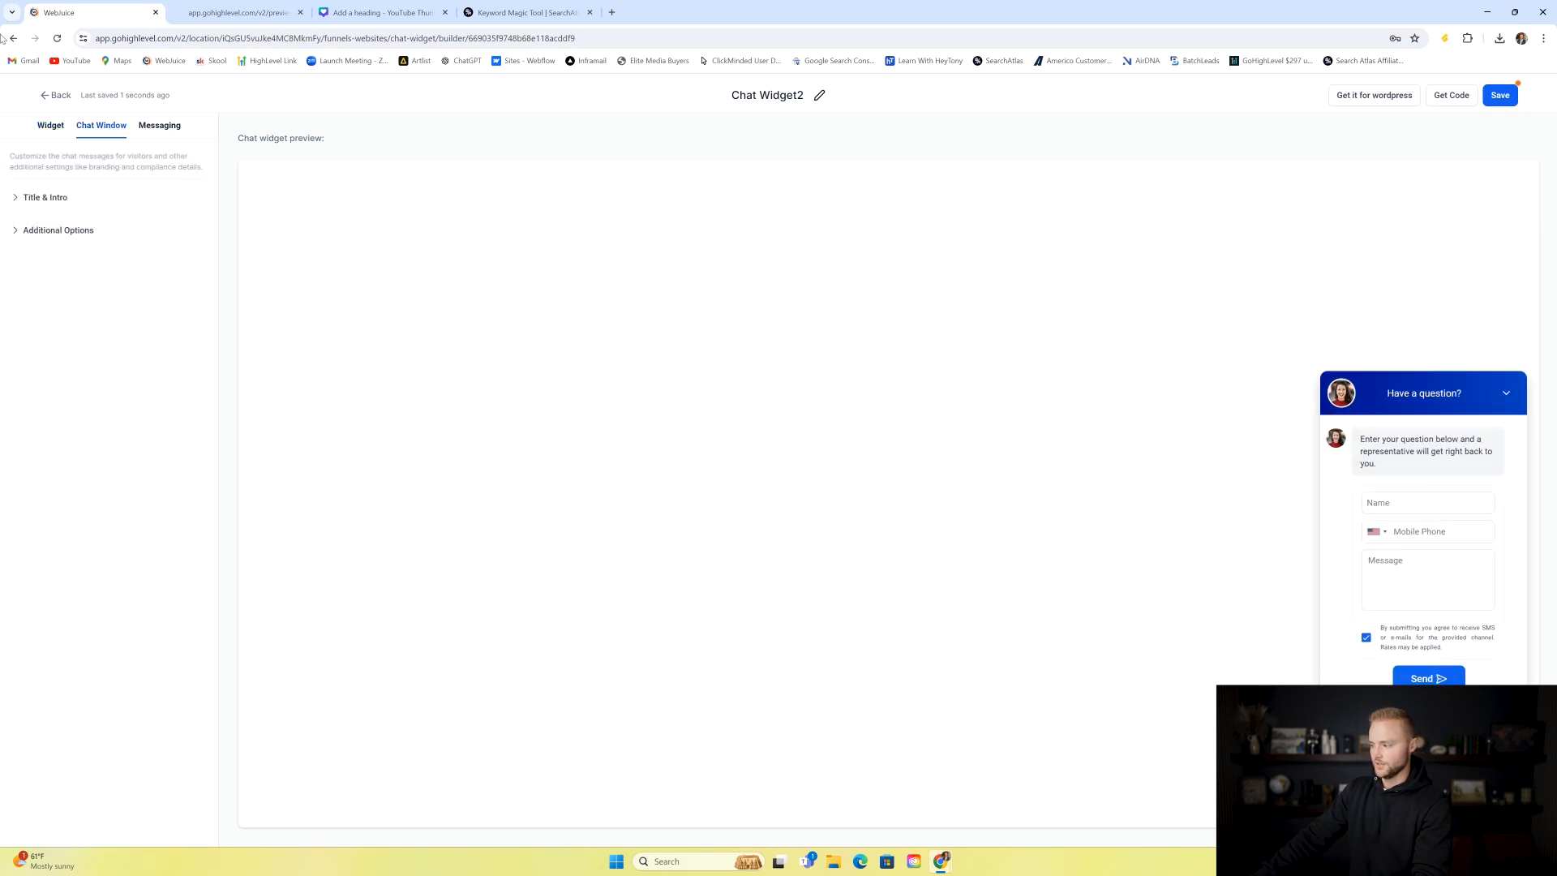
{"action": "left_click", "coordinate": [160, 125]}
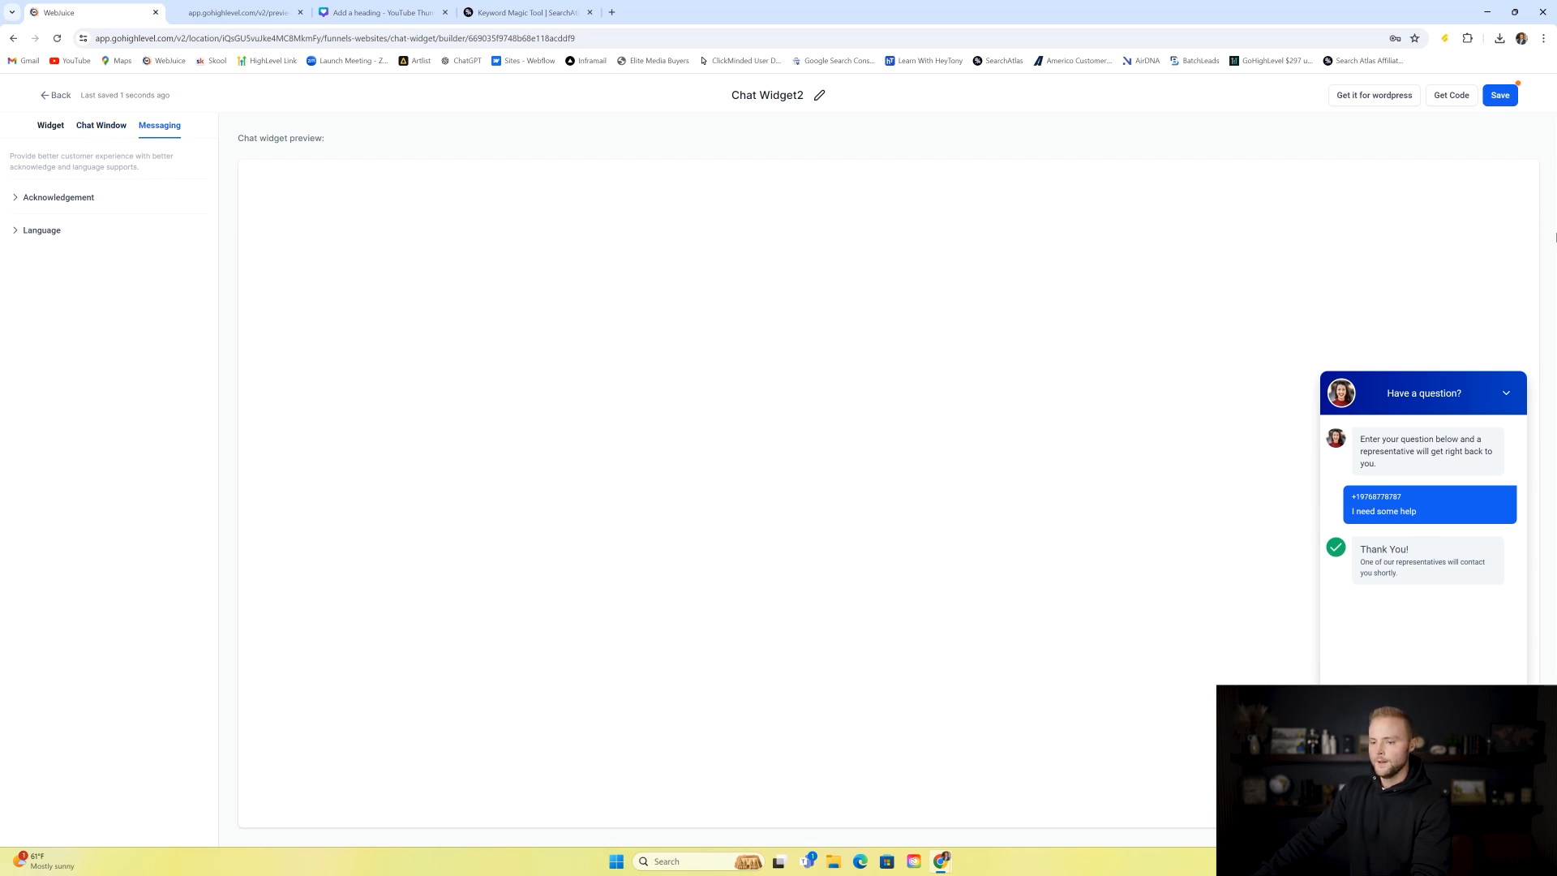
{"action": "left_click", "coordinate": [1496, 94]}
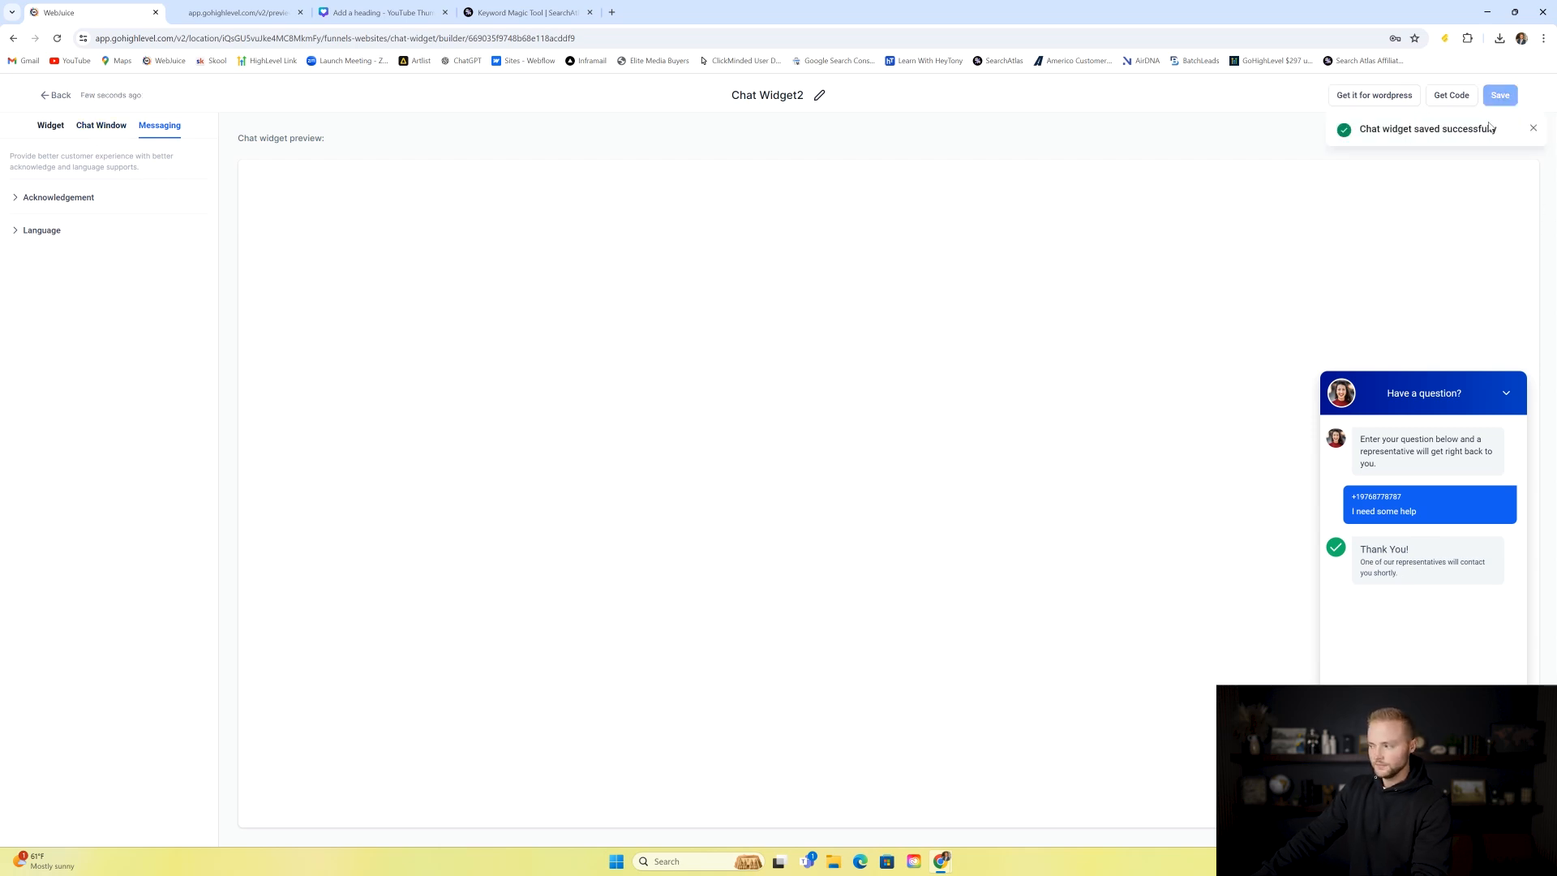
- Copy the chat widget's embed code and return to the list of chat widgets
{"action": "left_click", "coordinate": [1452, 96]}
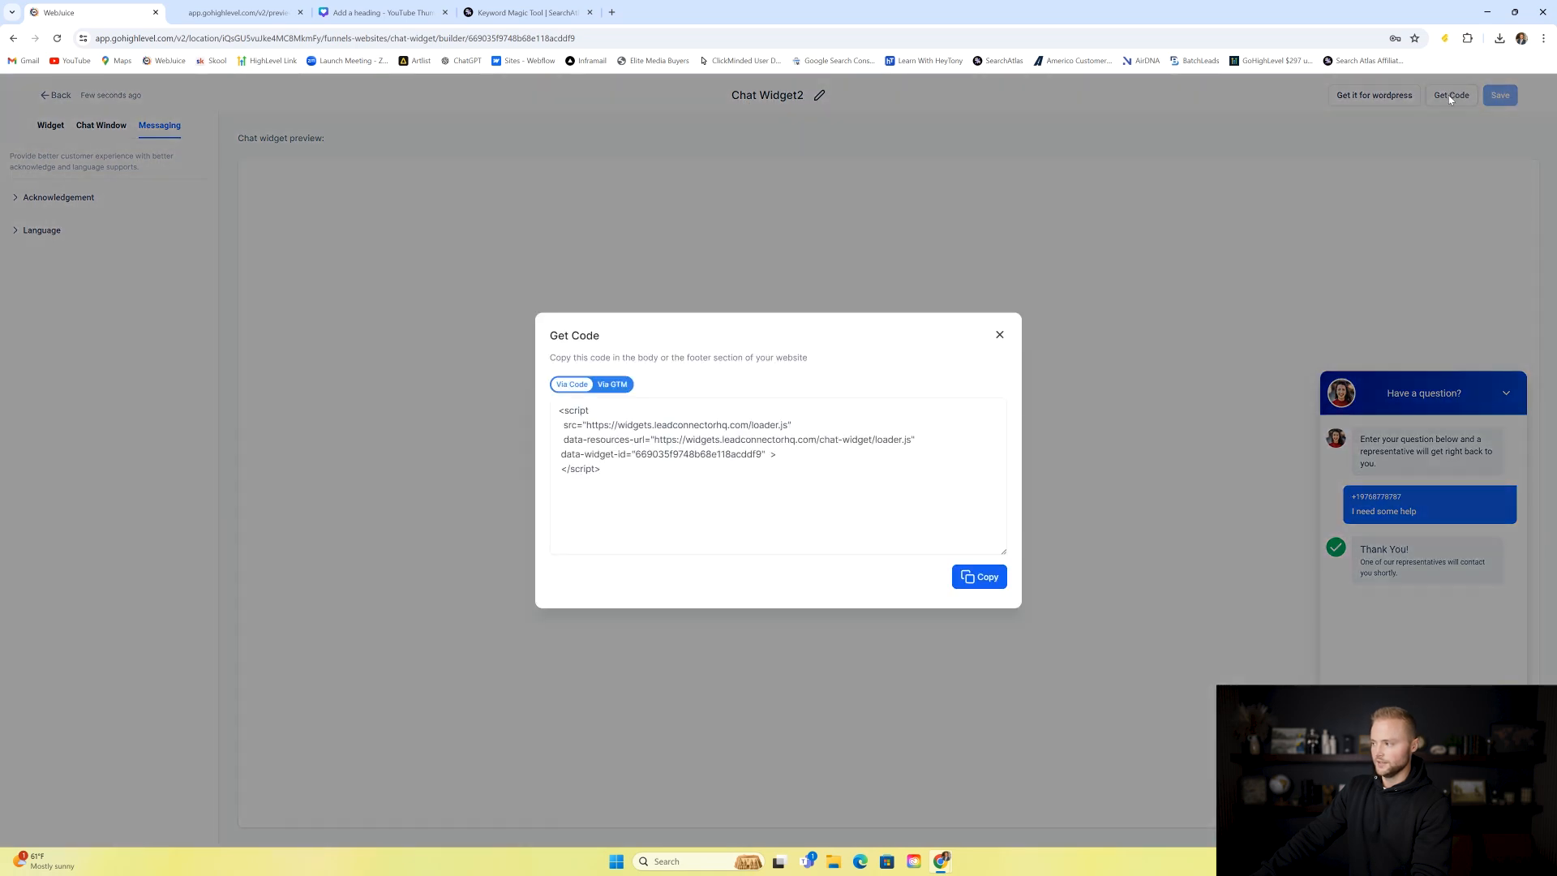
{"action": "left_click", "coordinate": [979, 577]}
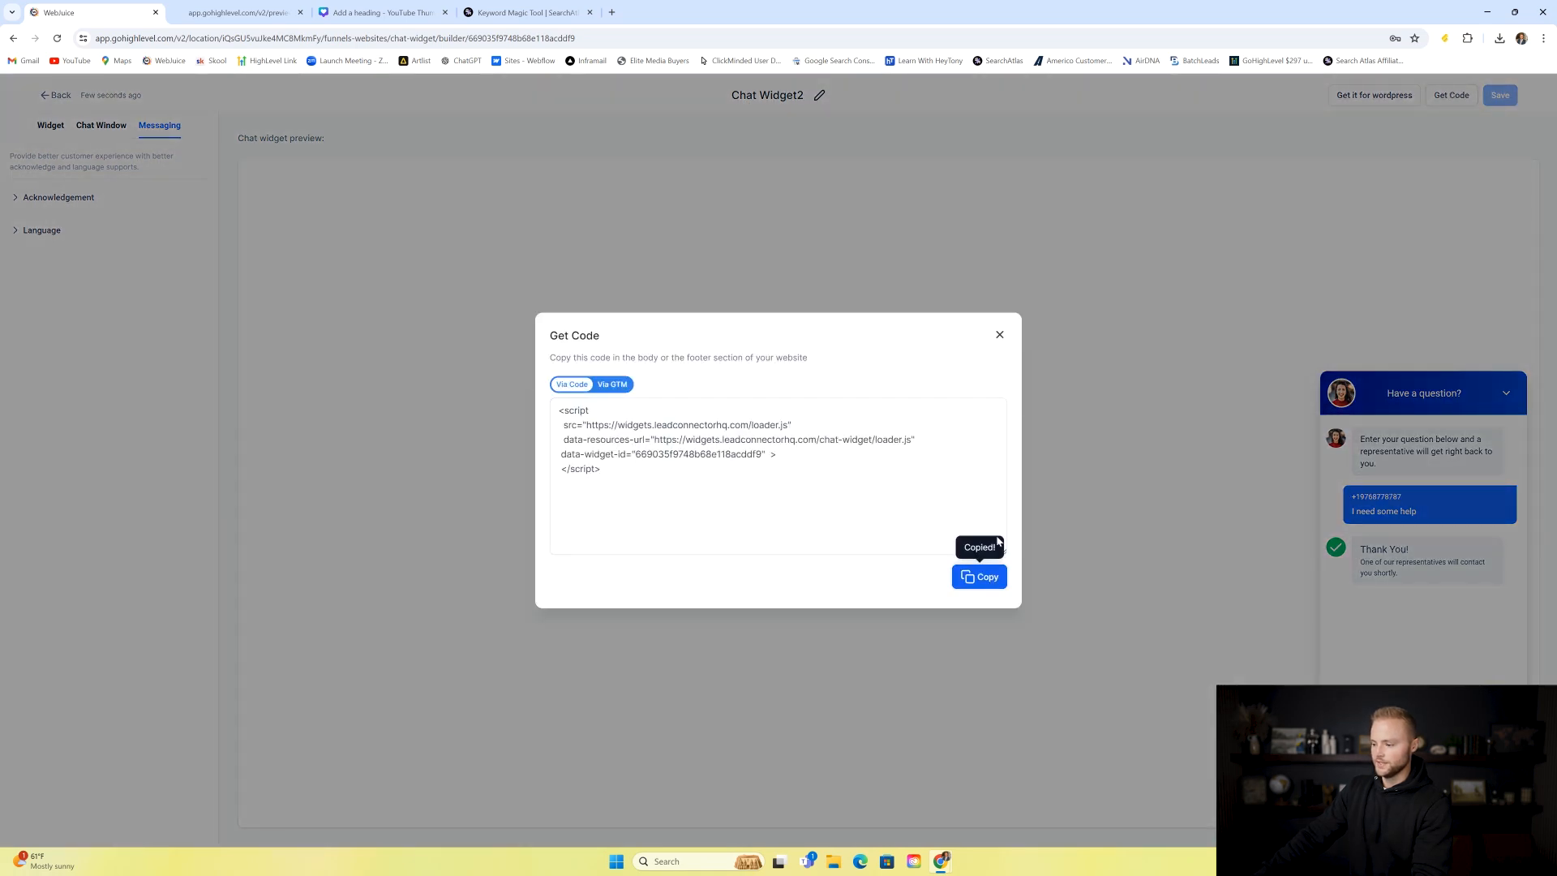
{"action": "left_click", "coordinate": [1000, 335]}
{"action": "left_click", "coordinate": [48, 96]}
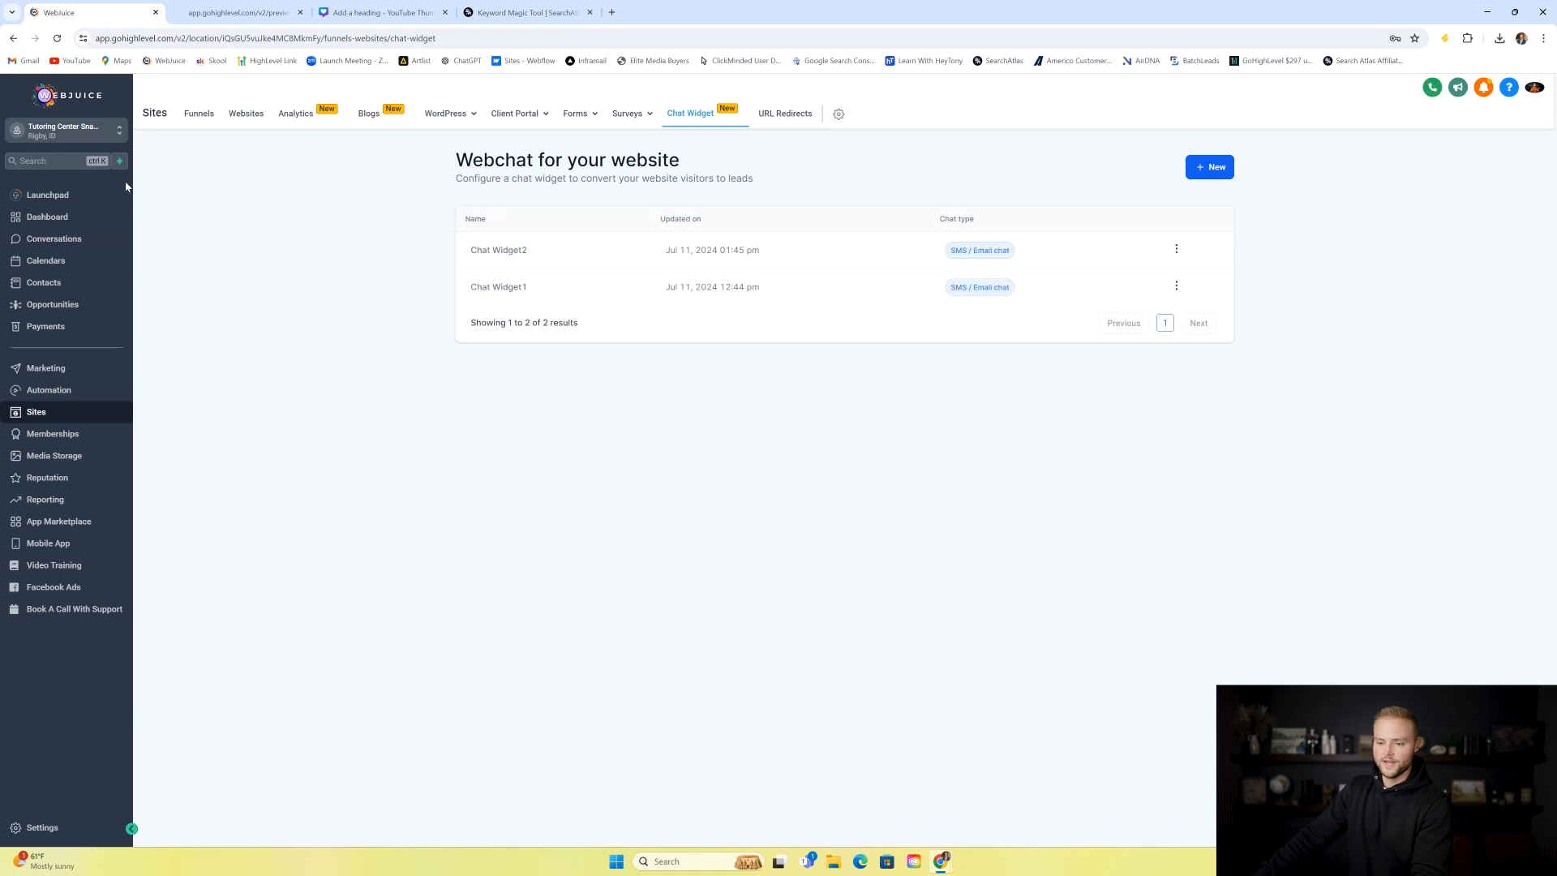
- Replace the body tracking code in the Tutoring Center Website's settings with the copied chat widget script and save the settings
{"action": "left_click", "coordinate": [256, 114]}
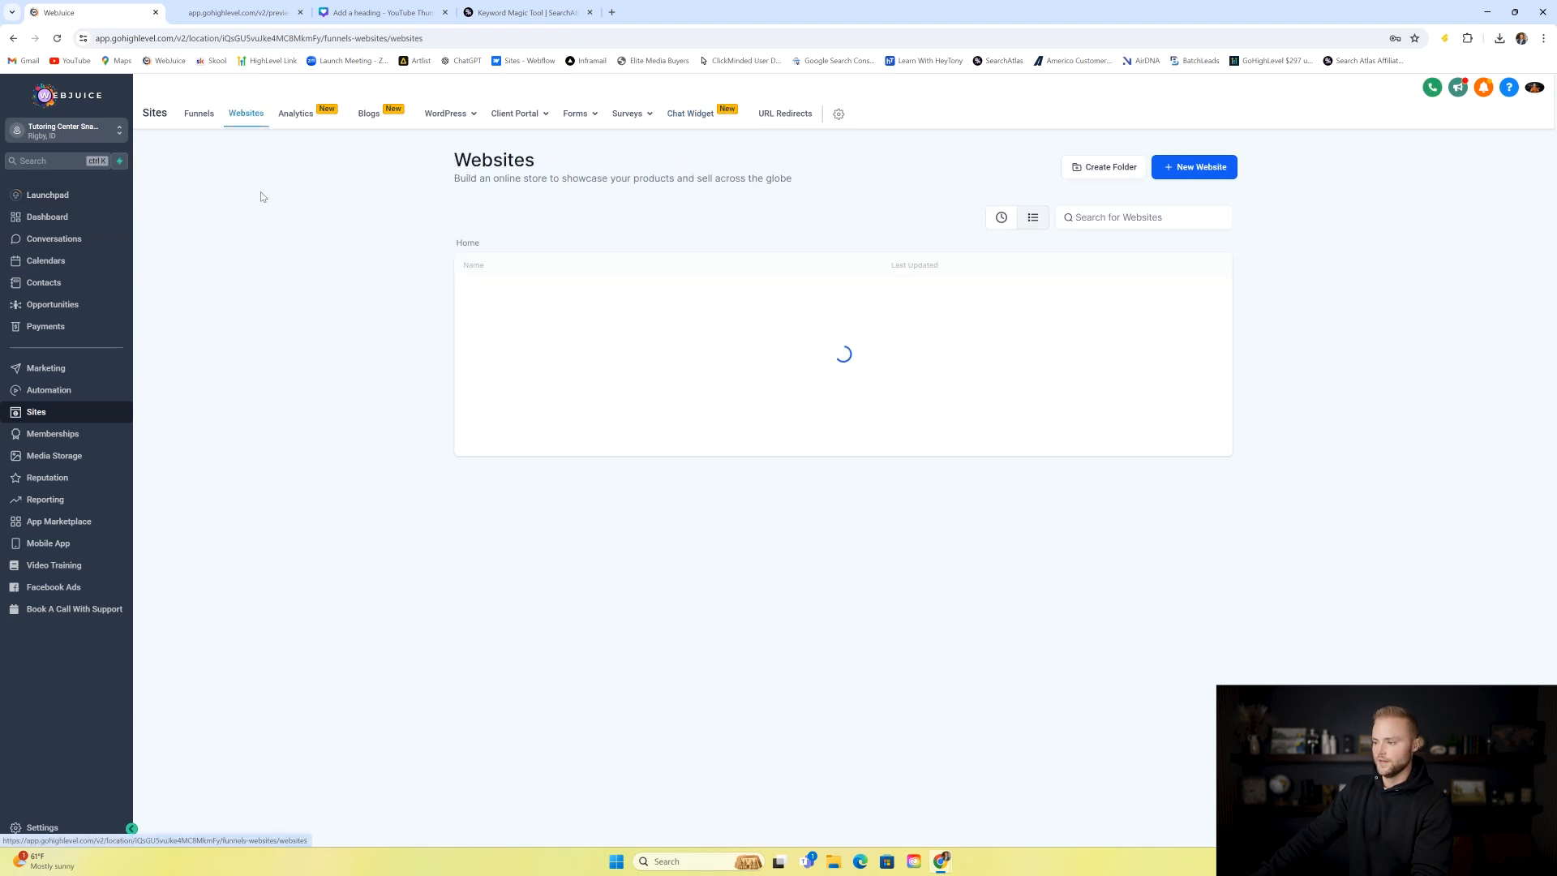
{"action": "left_click", "coordinate": [512, 296]}
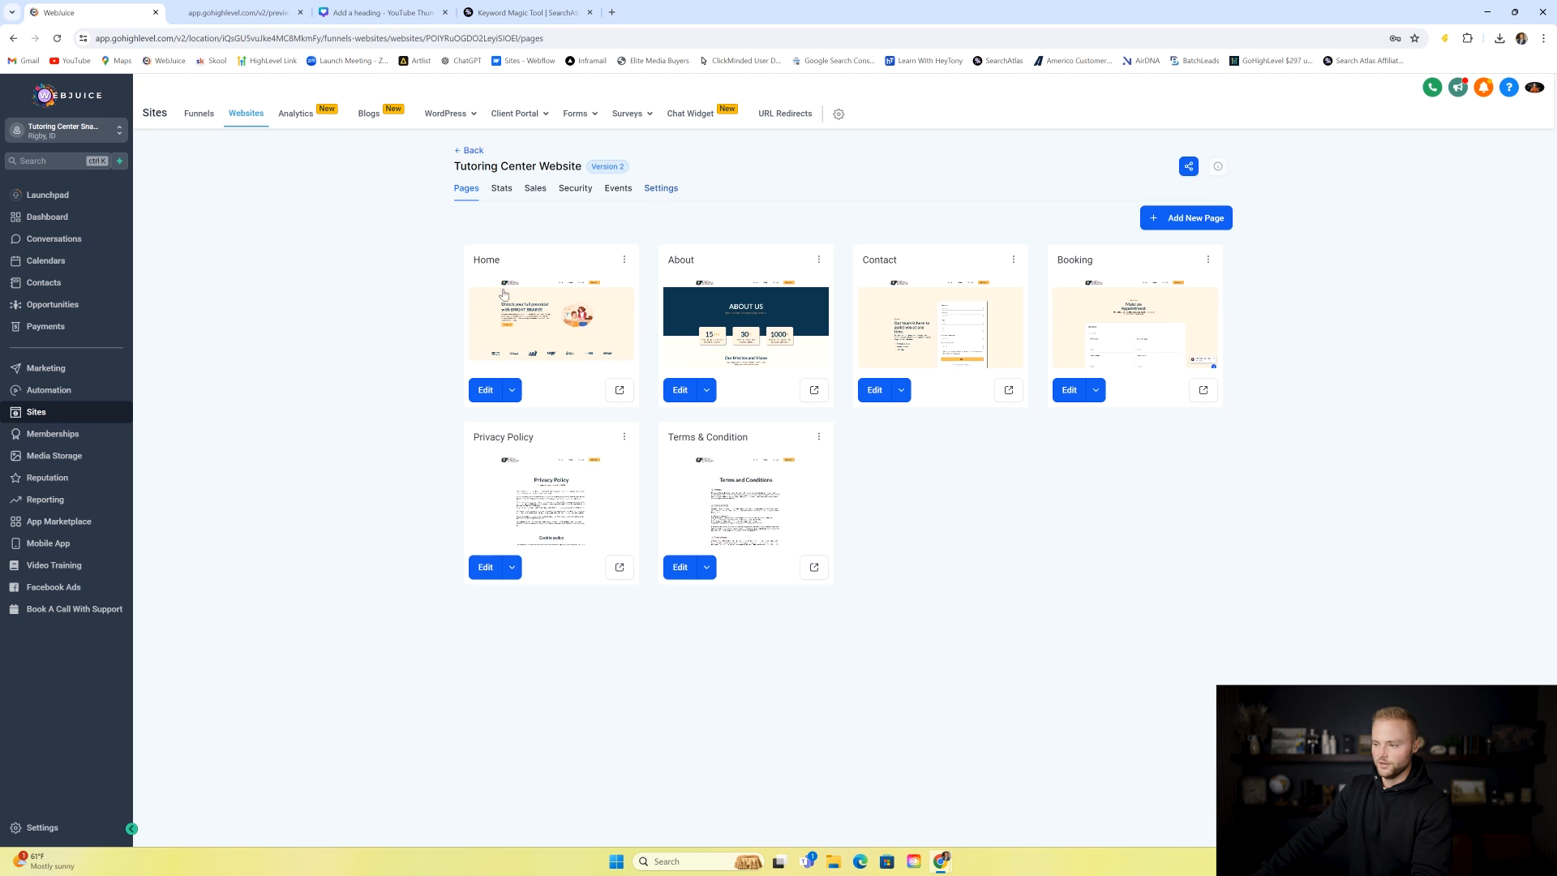
{"action": "left_click", "coordinate": [661, 188]}
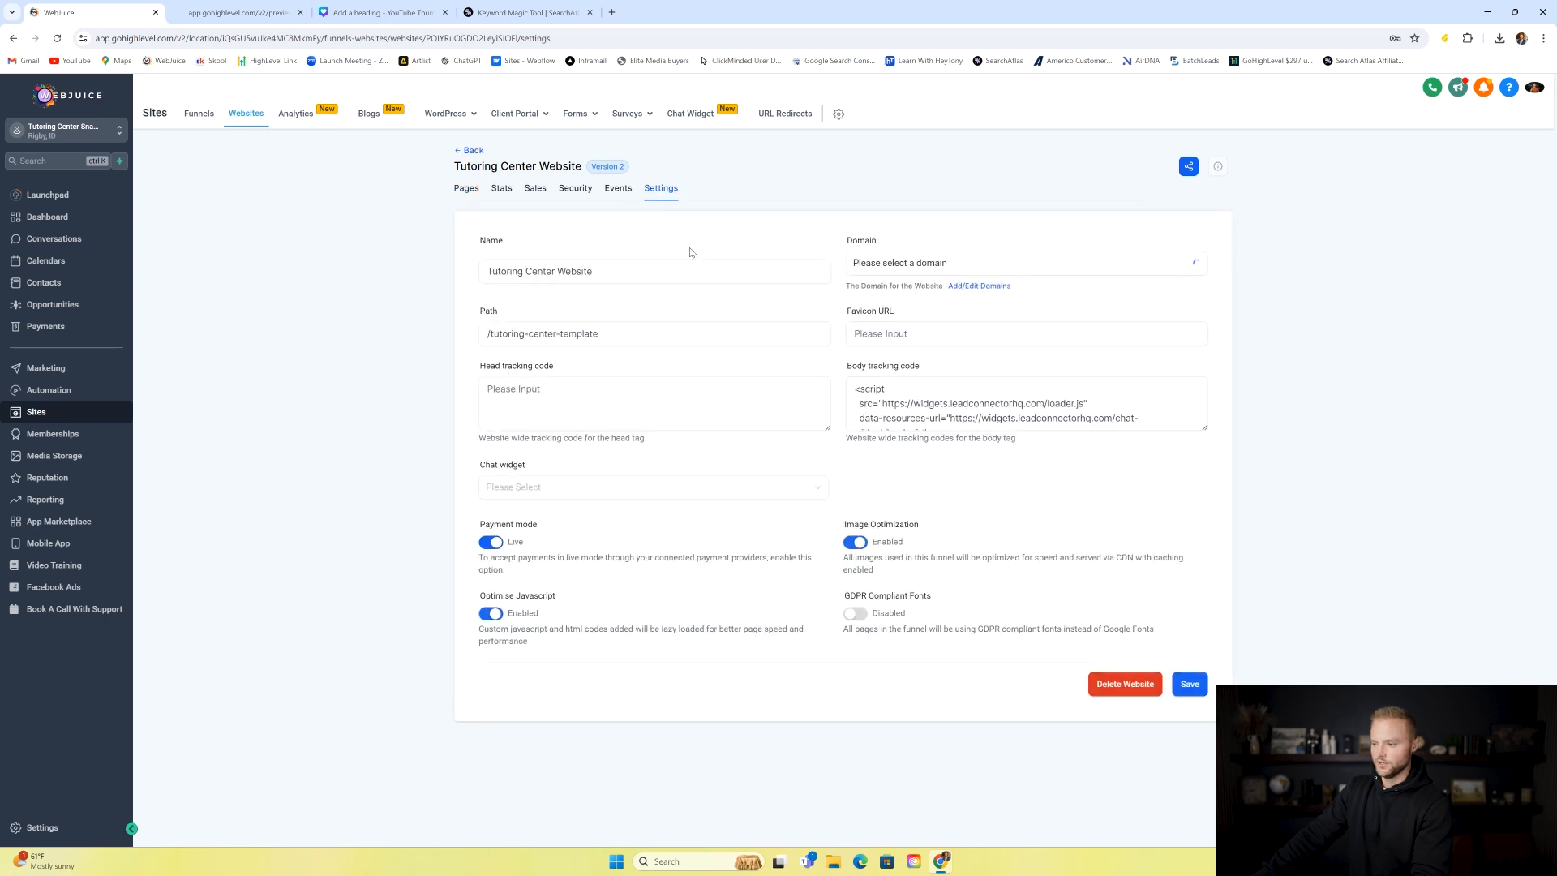
{"action": "triple_click", "coordinate": [955, 417]}
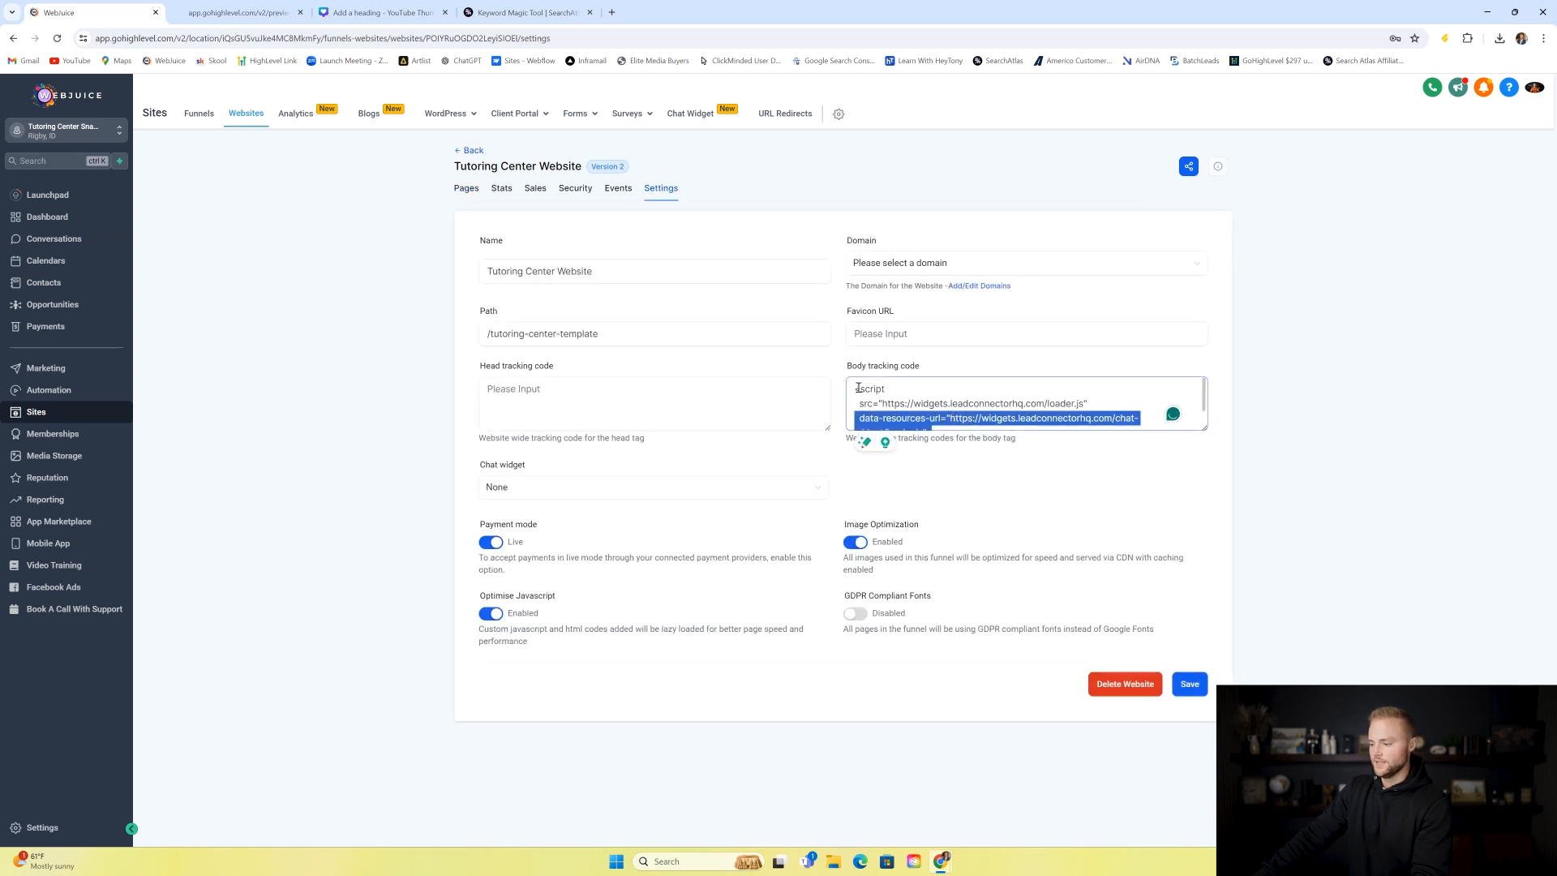
{"action": "left_click_drag", "start_coordinate": [857, 388], "coordinate": [1157, 454]}
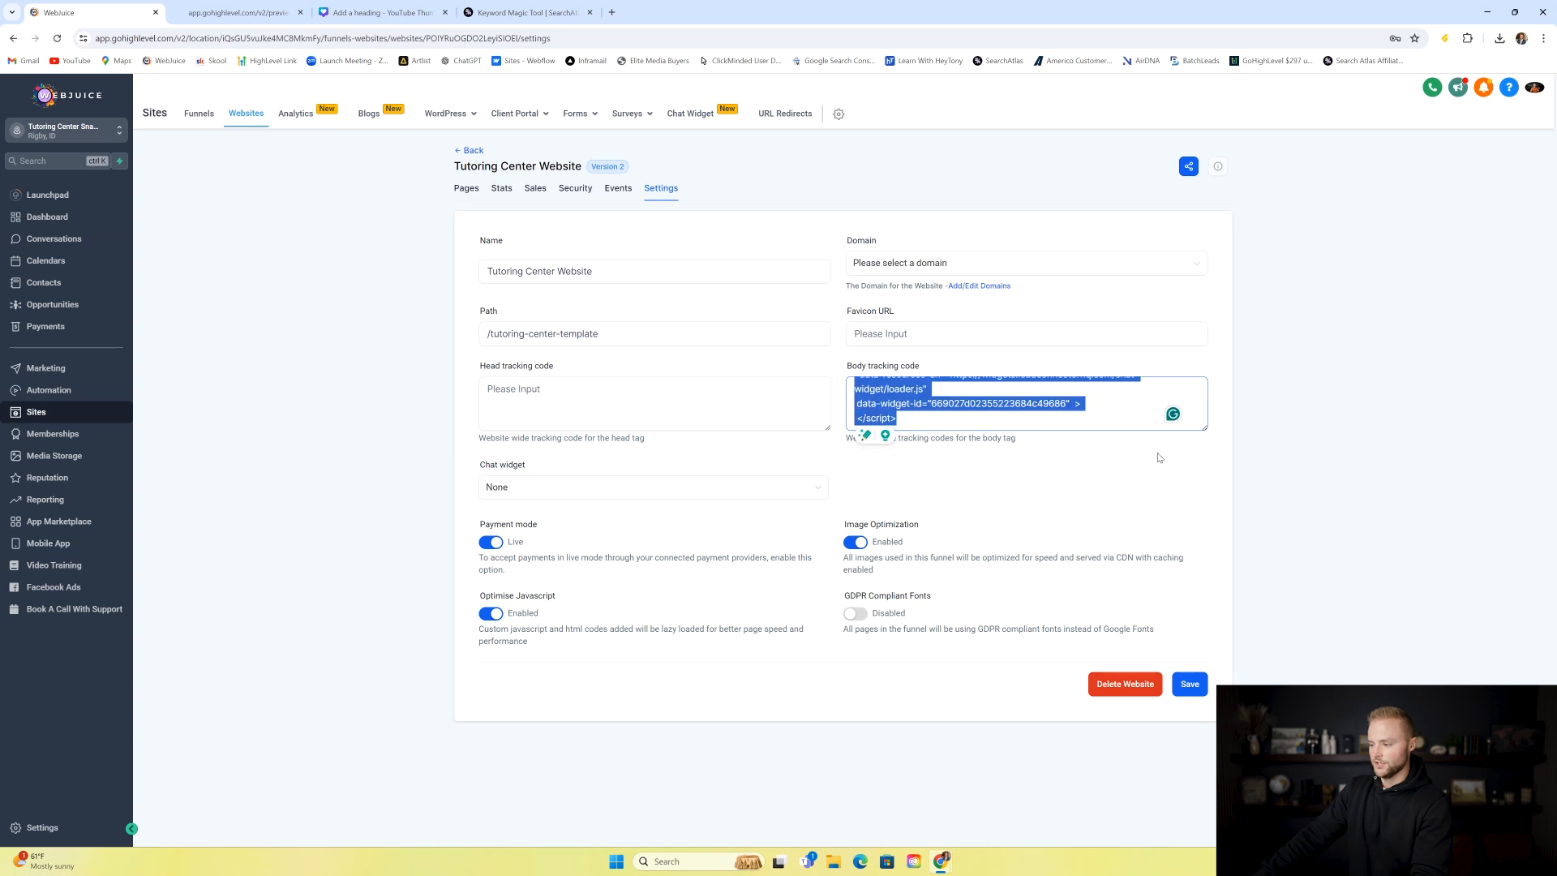
{"action": "key", "text": "ctrl+v"}
{"action": "scroll", "coordinate": [937, 409], "scroll_direction": "up", "scroll_amount": 3}
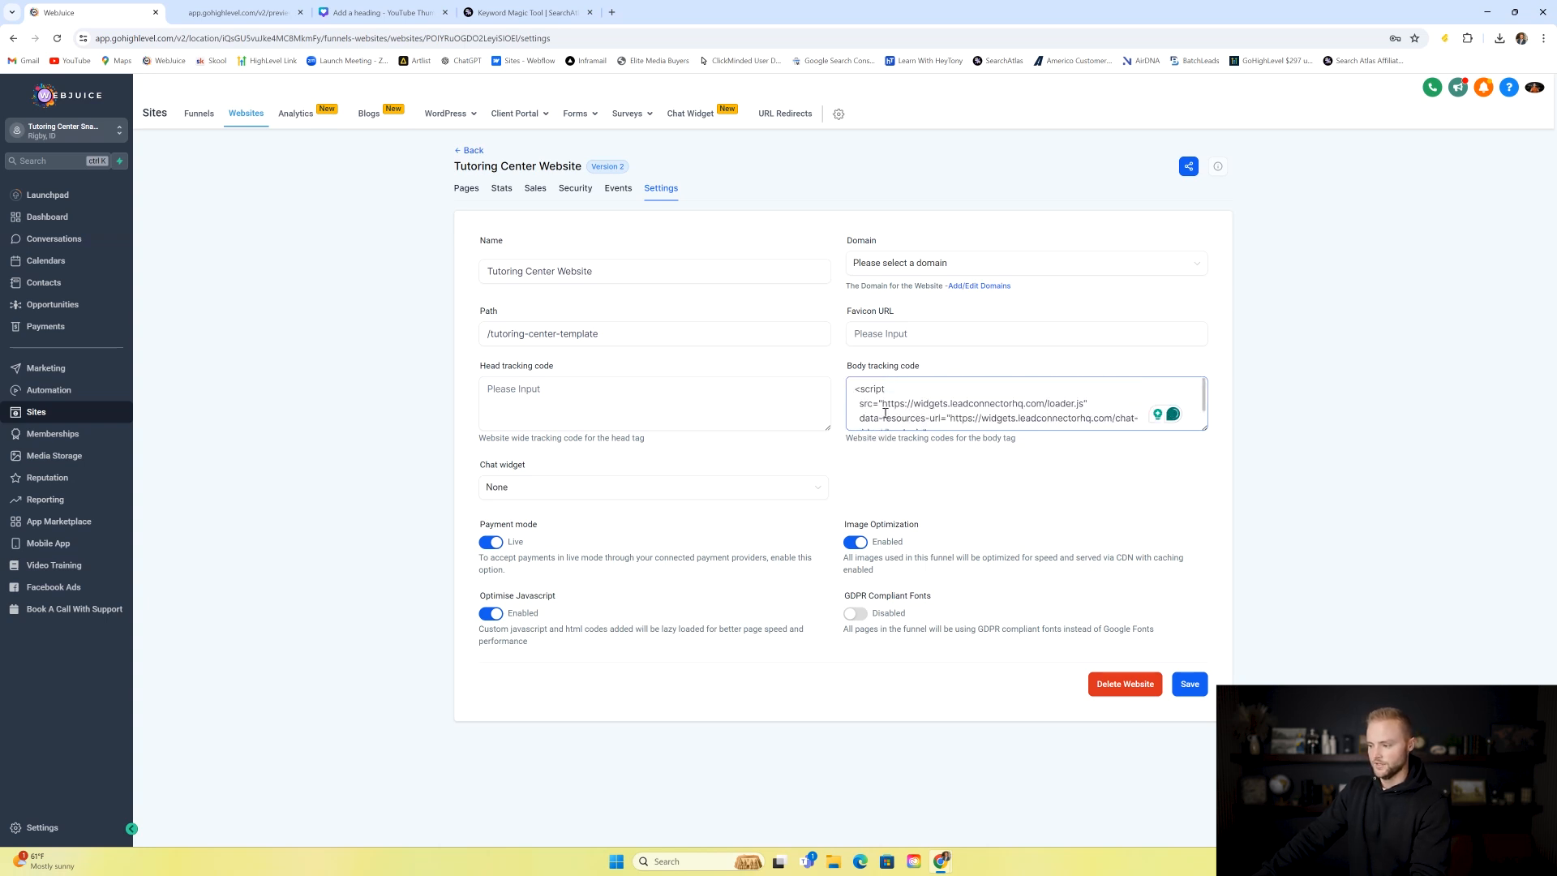
{"action": "scroll", "coordinate": [876, 396], "scroll_direction": "down", "scroll_amount": 3}
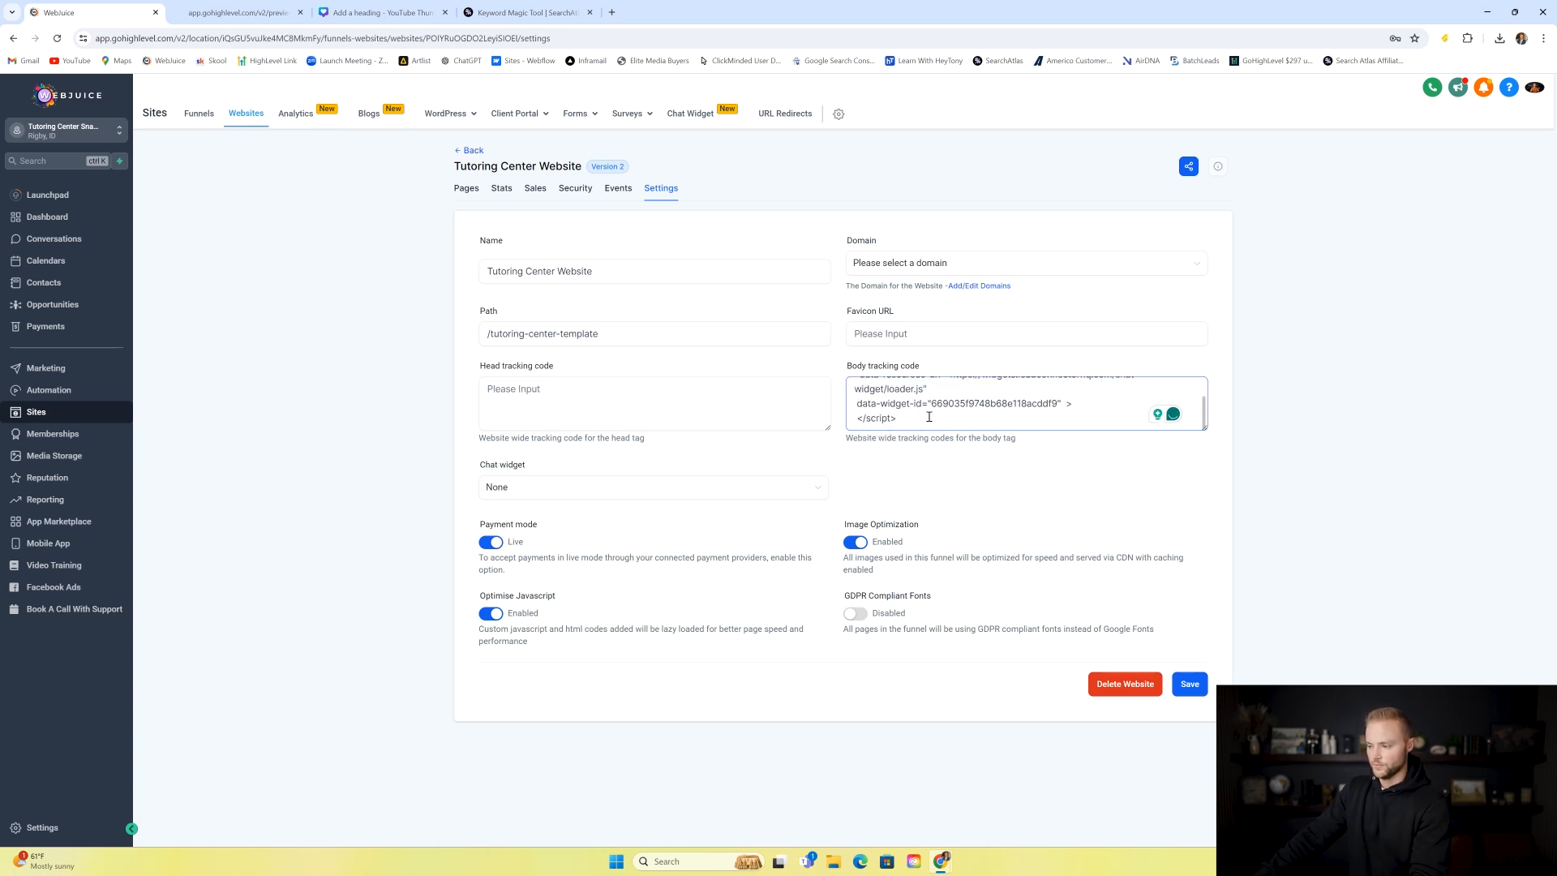
{"action": "left_click", "coordinate": [1189, 682]}
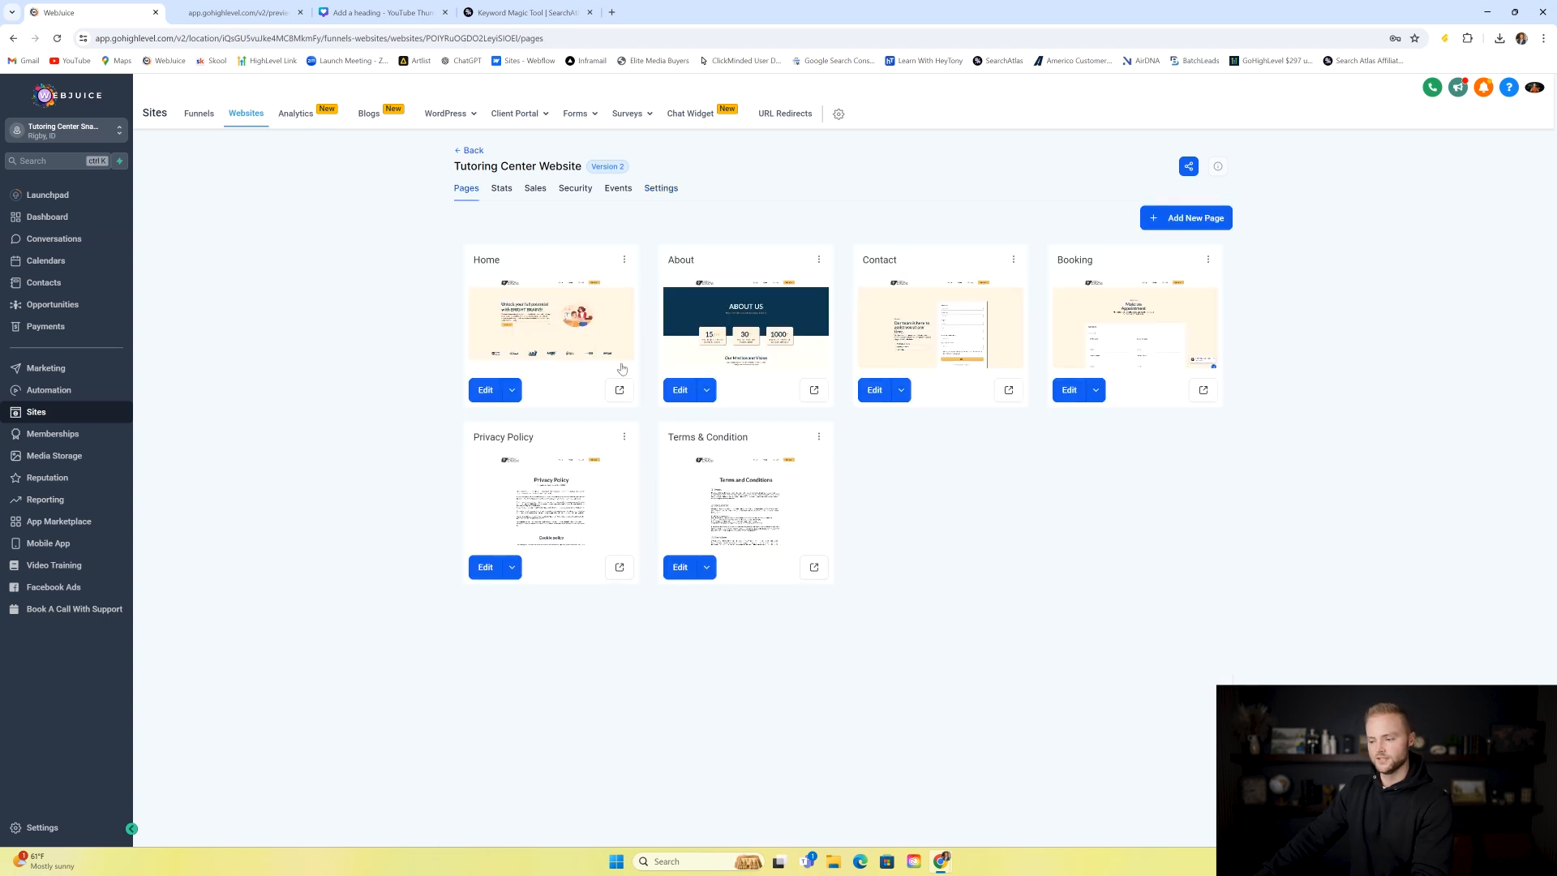
- Reload the booking page preview and test opening and closing the chat widget on it
{"action": "left_click", "coordinate": [242, 7]}
{"action": "left_click", "coordinate": [58, 38]}
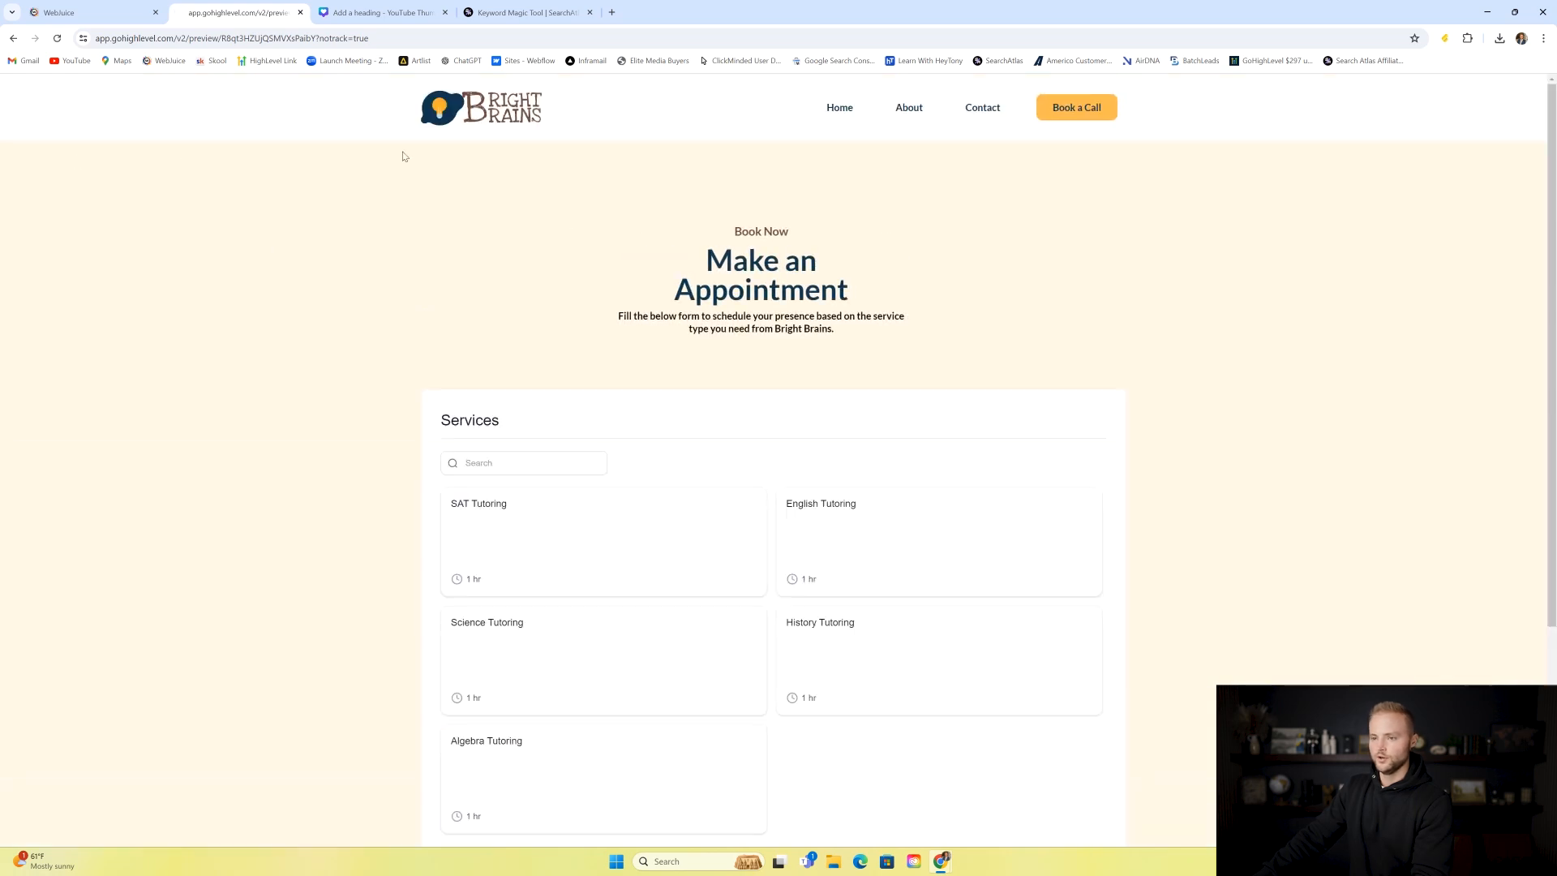
{"action": "scroll", "coordinate": [928, 362], "scroll_direction": "down", "scroll_amount": 4}
{"action": "scroll", "coordinate": [928, 362], "scroll_direction": "up", "scroll_amount": 2}
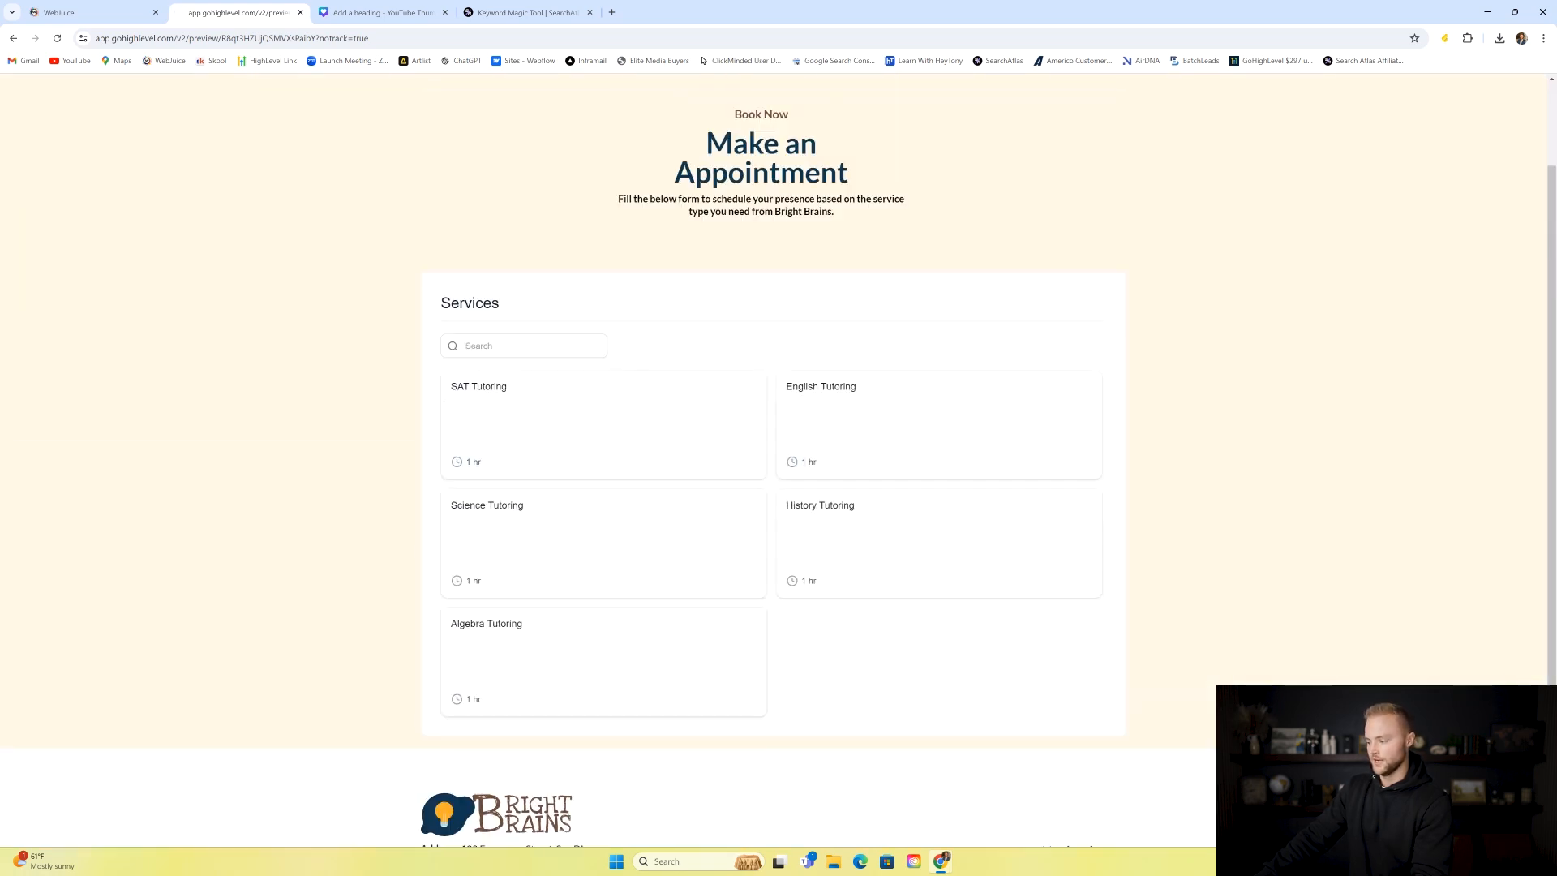
{"action": "left_click", "coordinate": [1513, 414]}
{"action": "left_click", "coordinate": [1510, 817]}
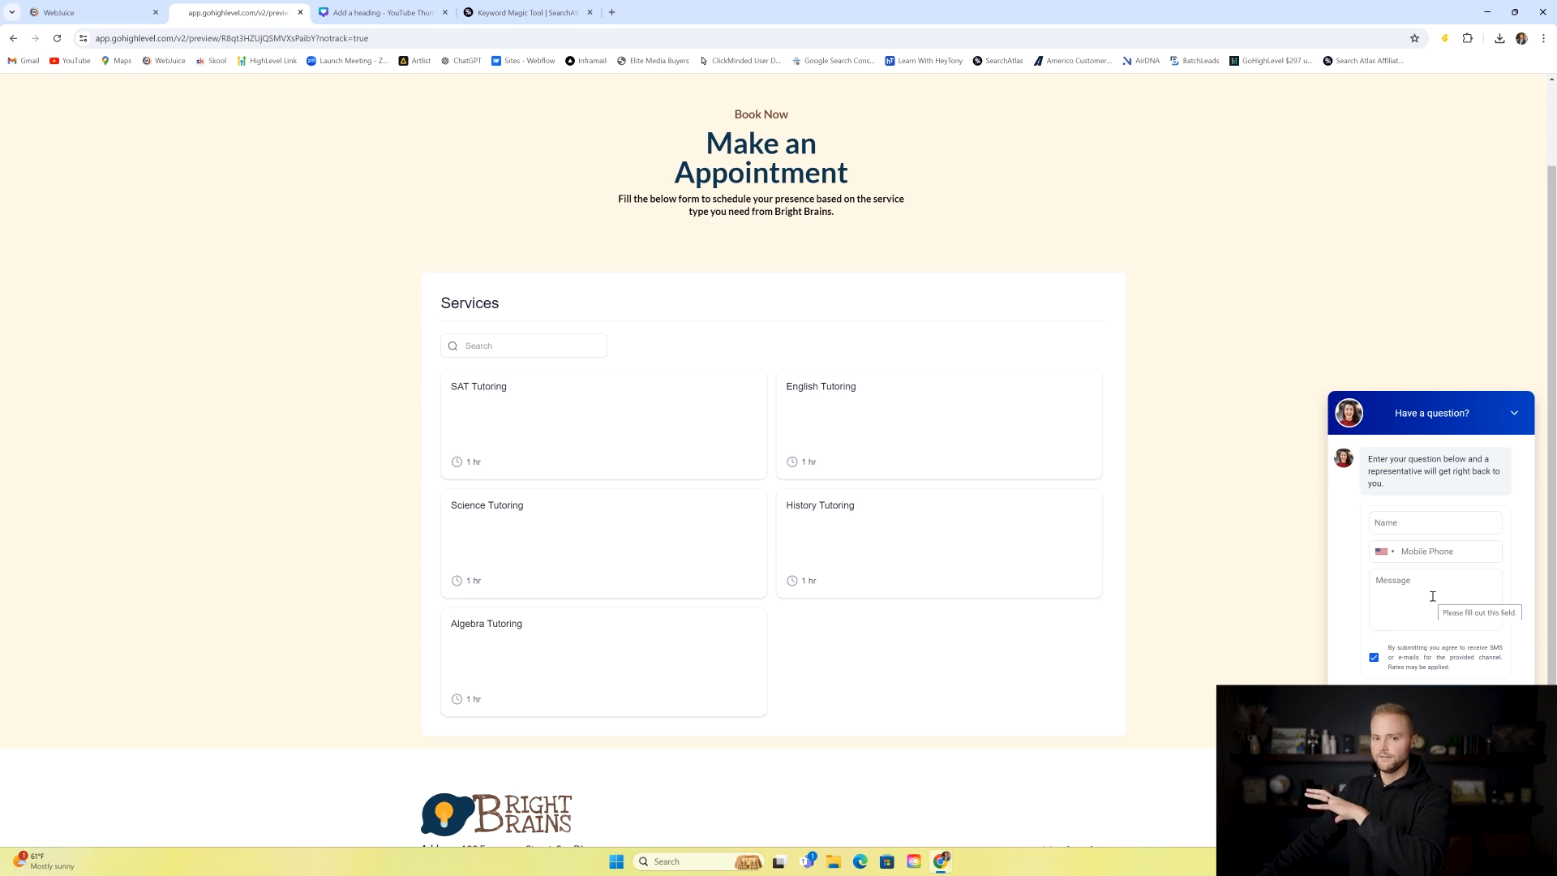
{"action": "left_click", "coordinate": [1515, 415]}
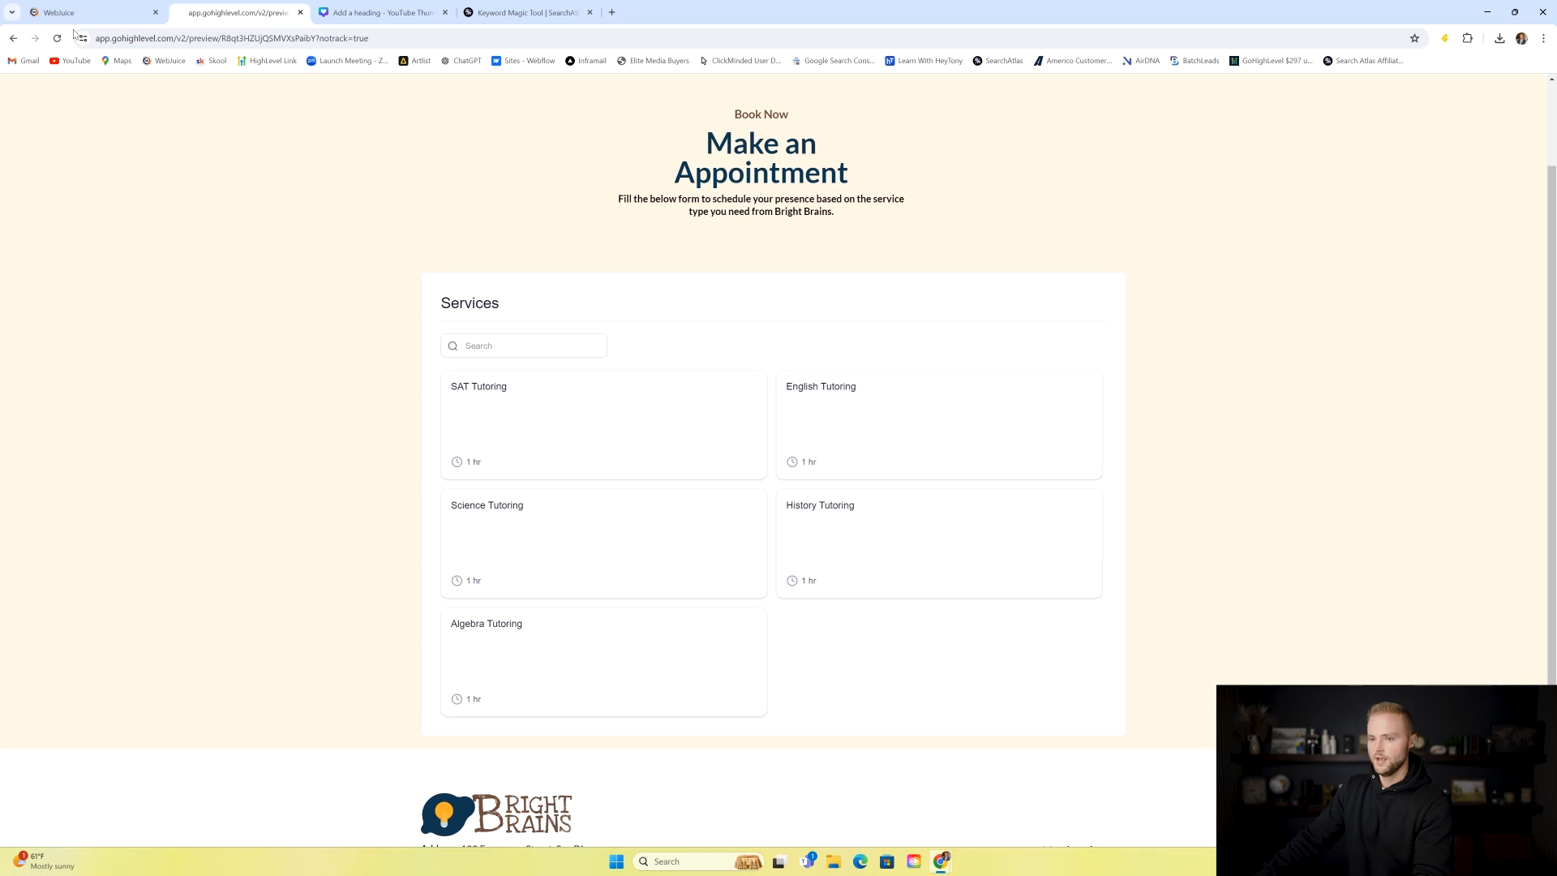
- Review the stages of the Business Pipeline in its editor, save it, and return to the opportunities board
{"action": "left_click", "coordinate": [89, 12]}
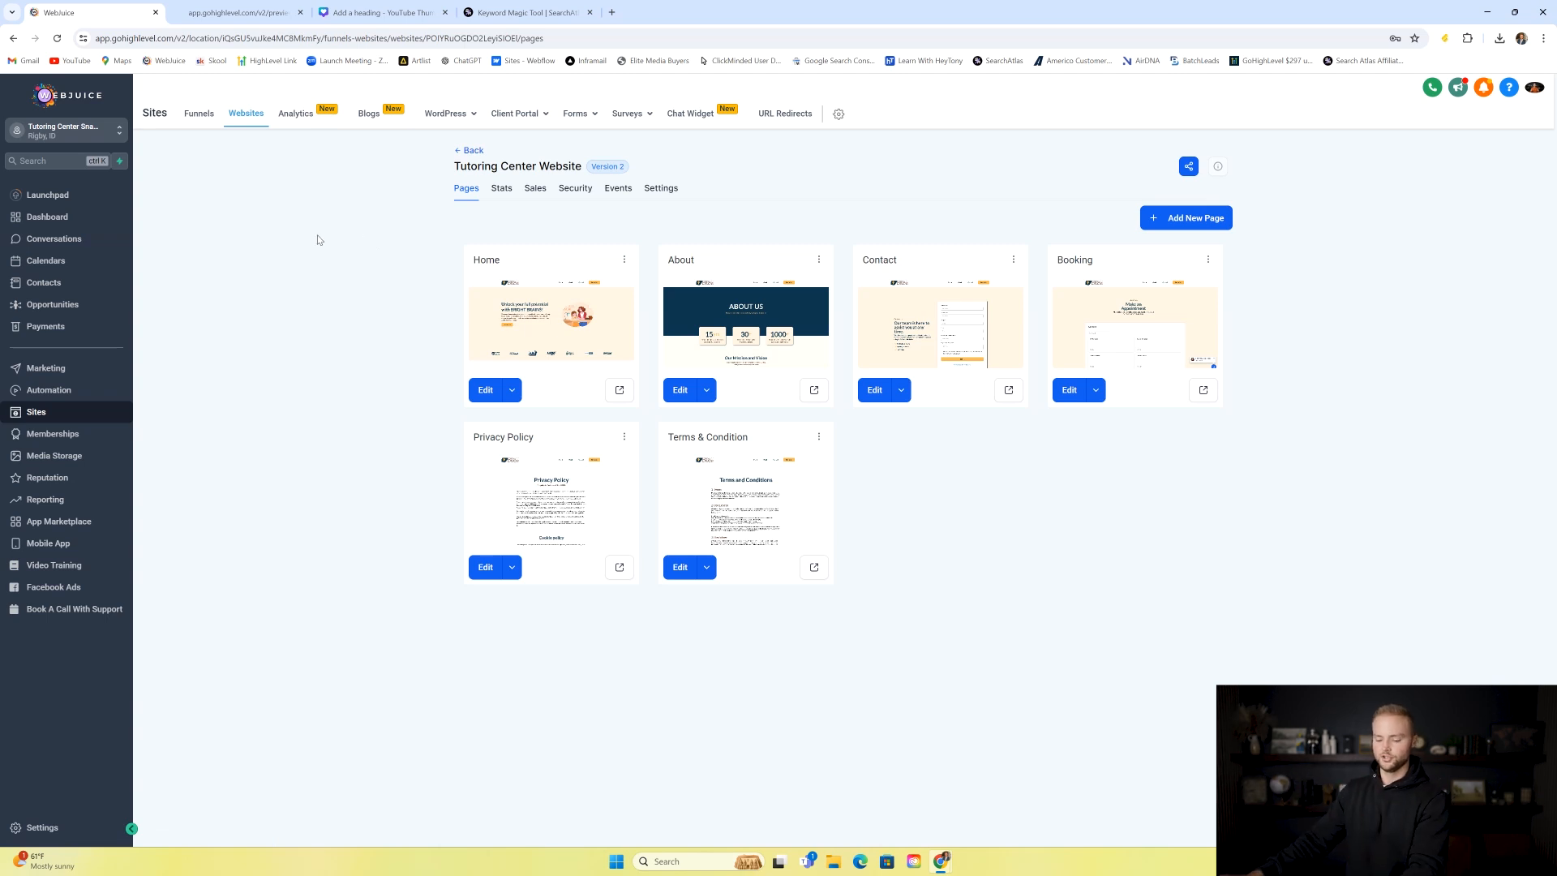
{"action": "left_click", "coordinate": [77, 306]}
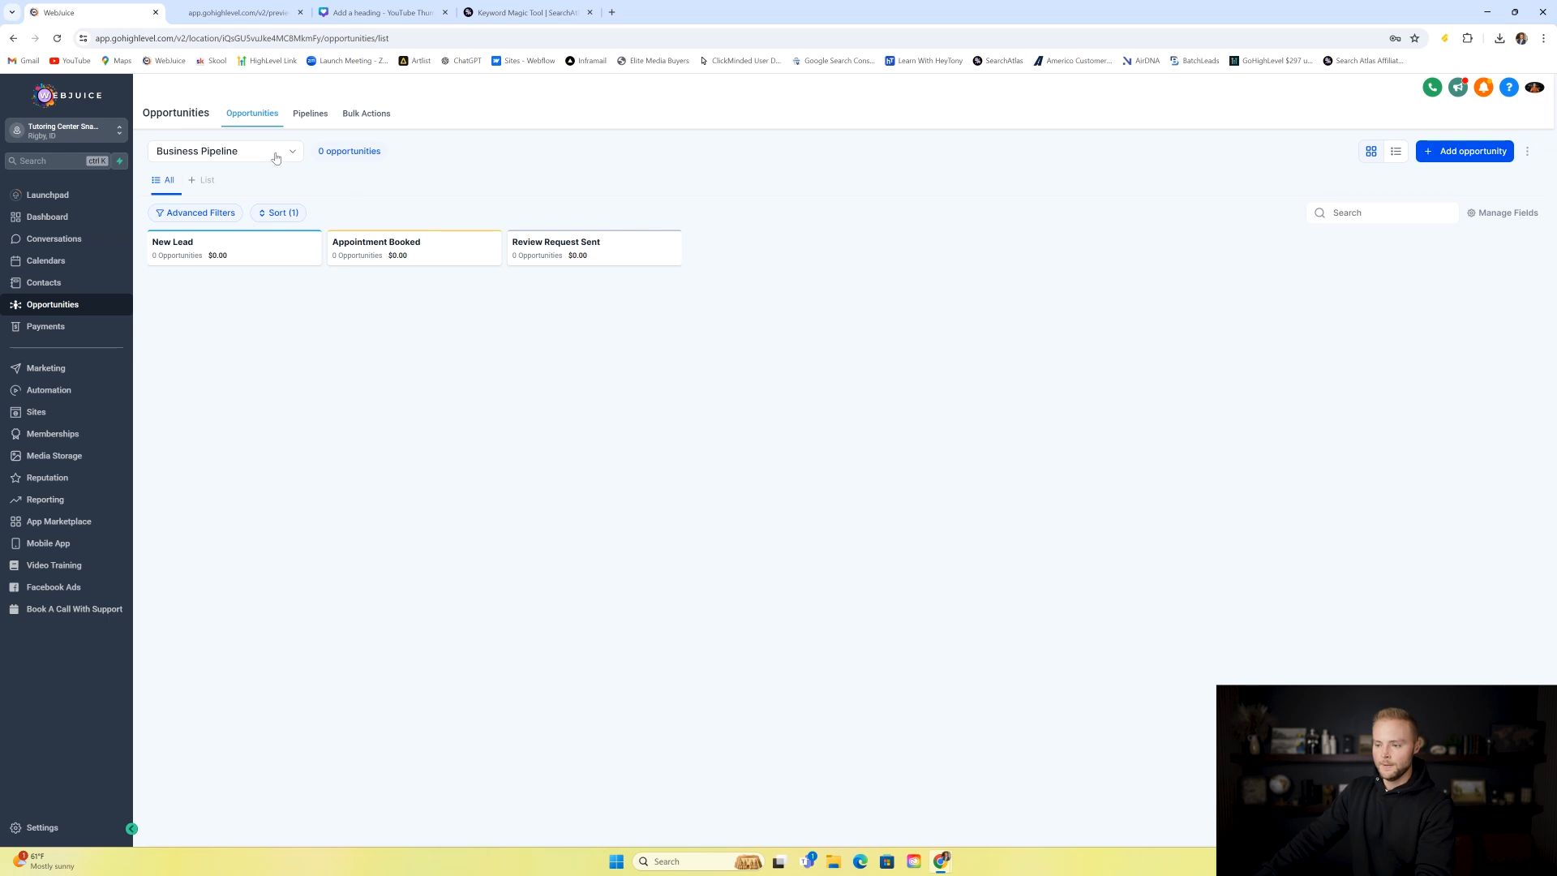
{"action": "left_click", "coordinate": [310, 113]}
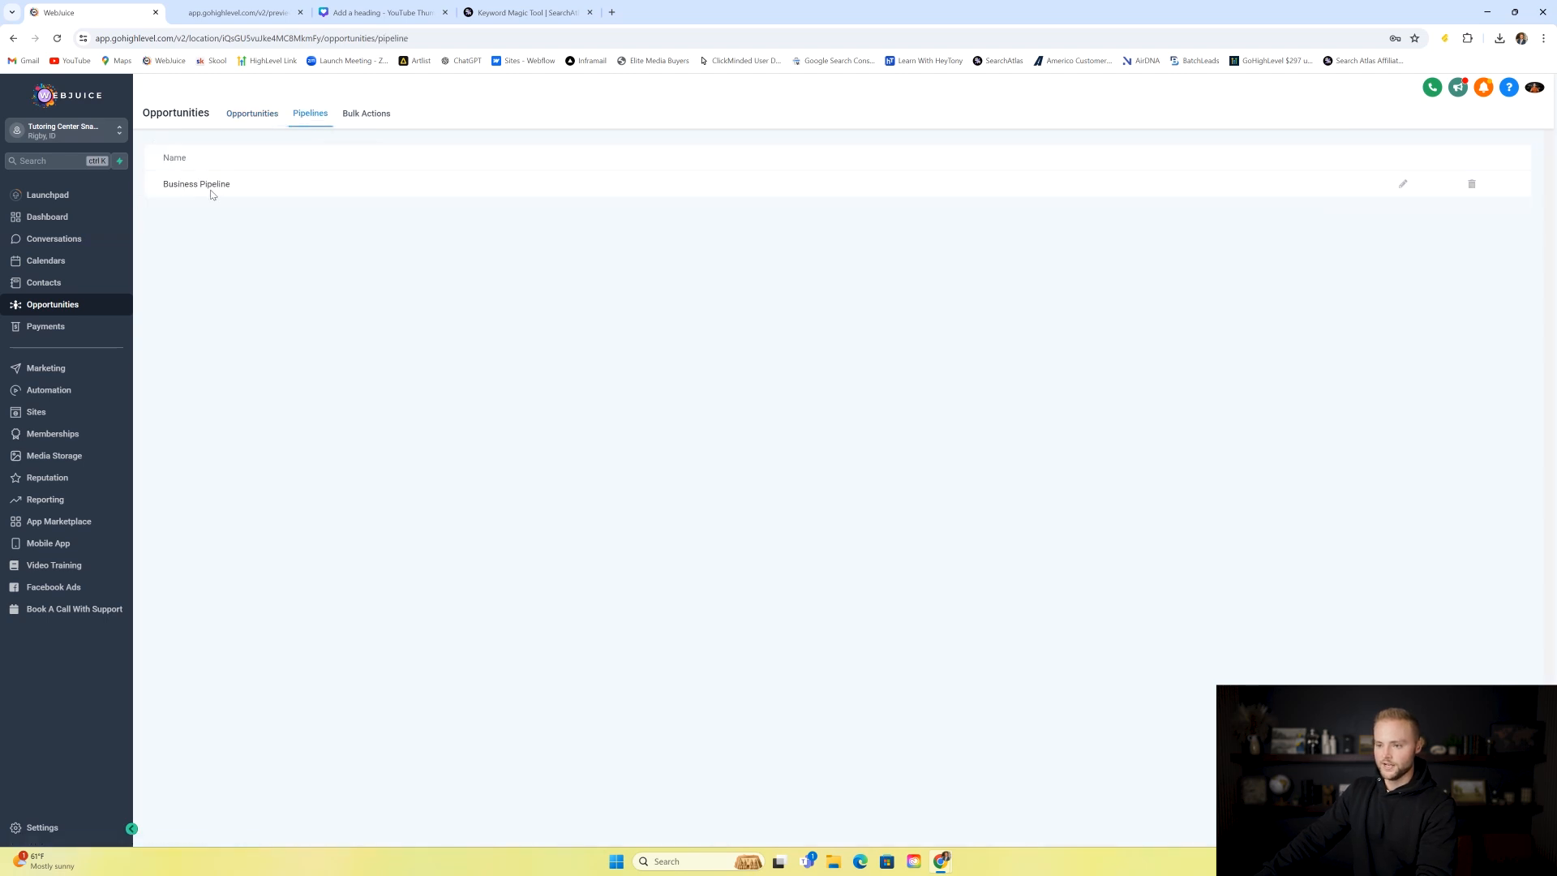
{"action": "left_click", "coordinate": [1403, 185]}
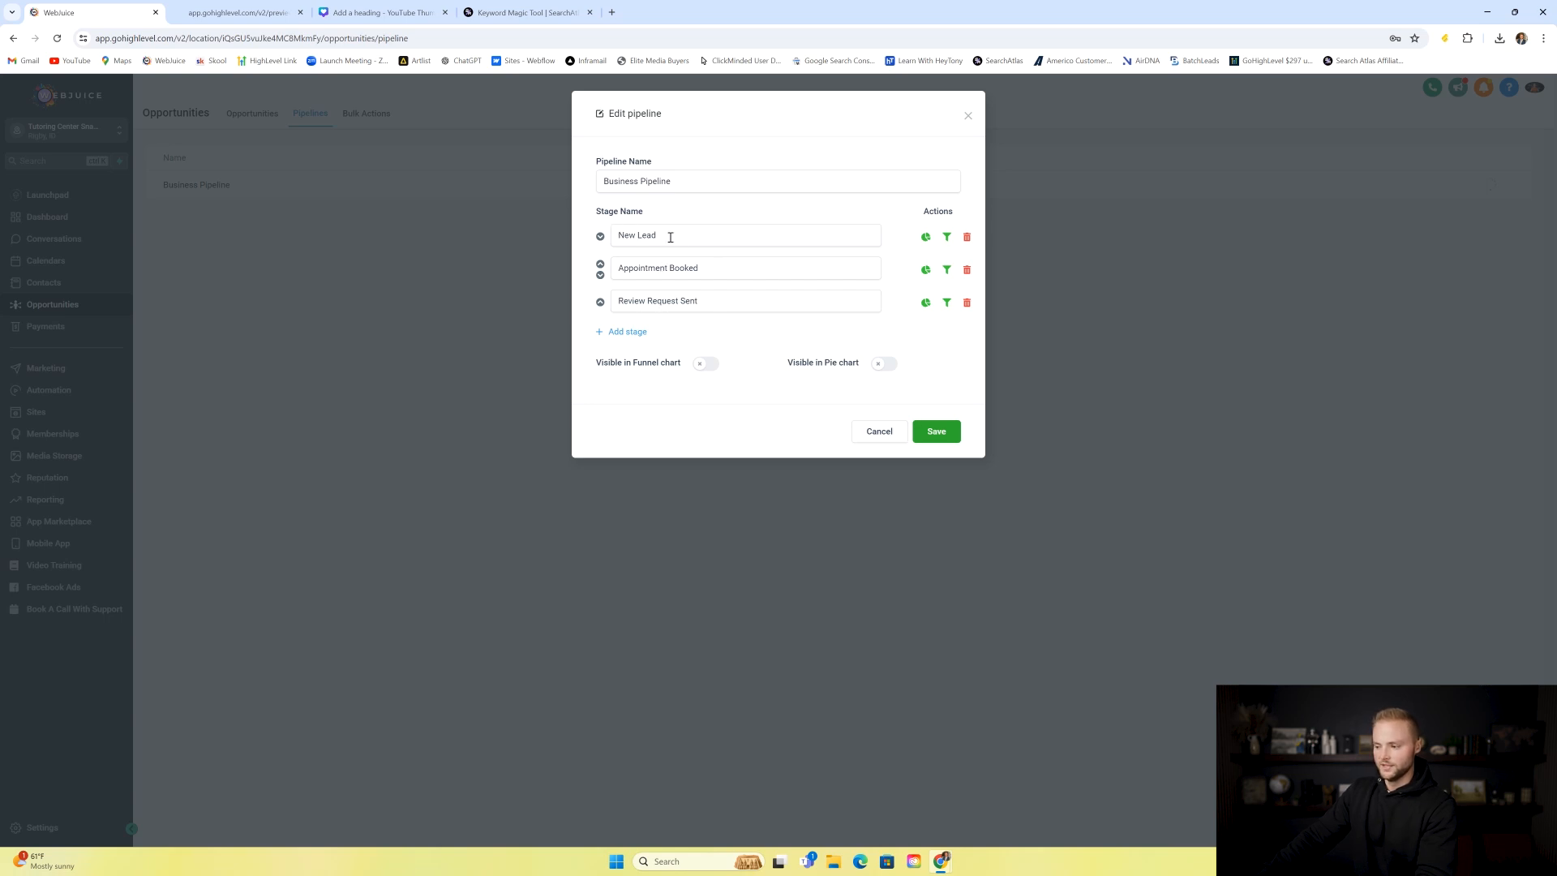
{"action": "left_click", "coordinate": [937, 431]}
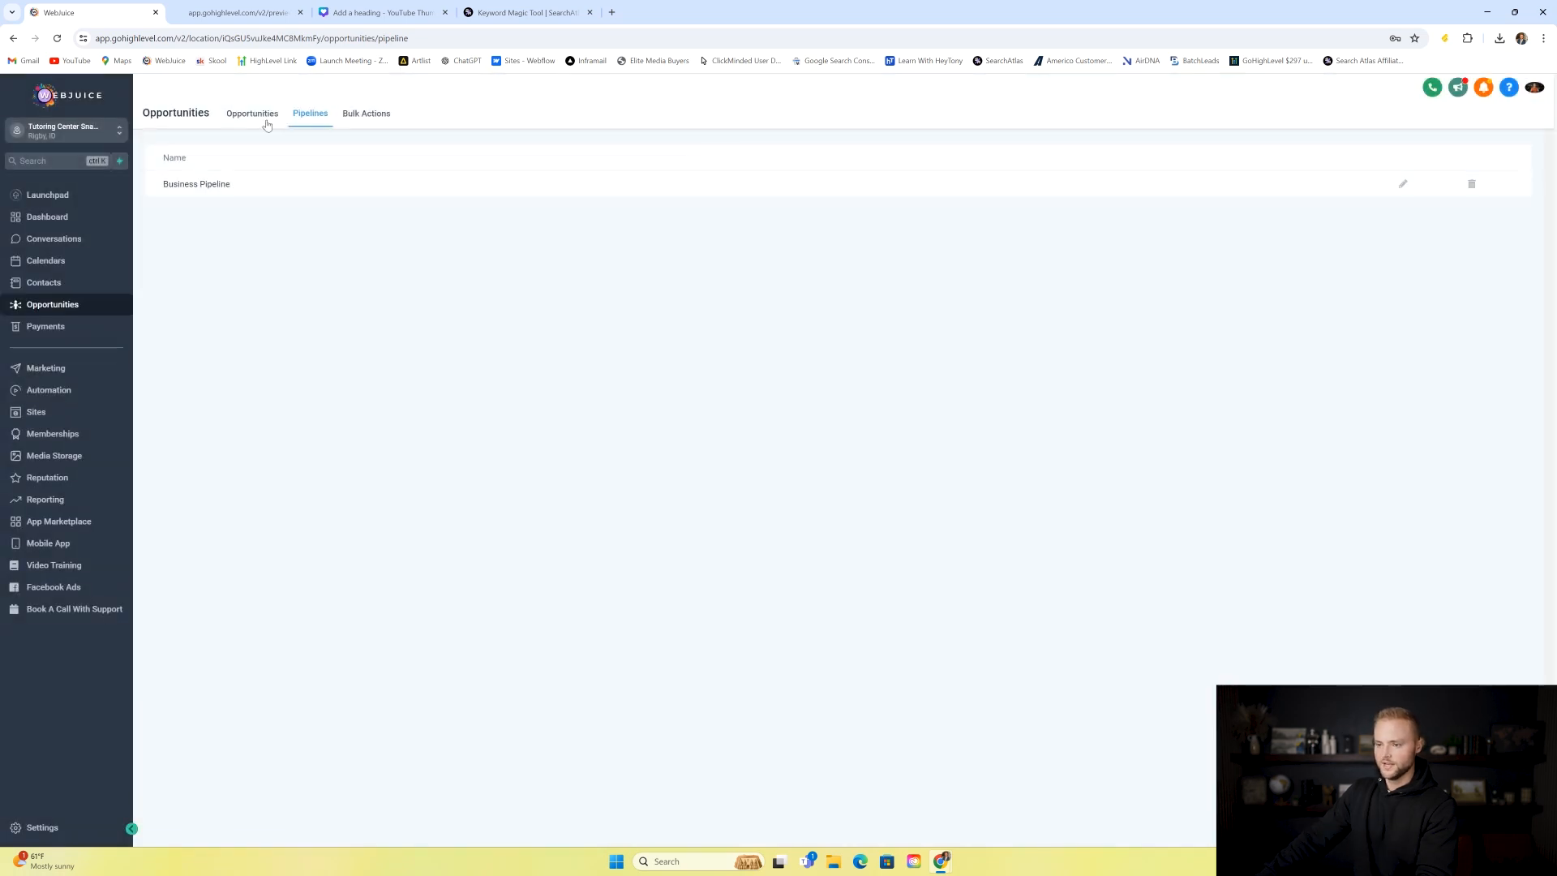
{"action": "left_click", "coordinate": [267, 123]}
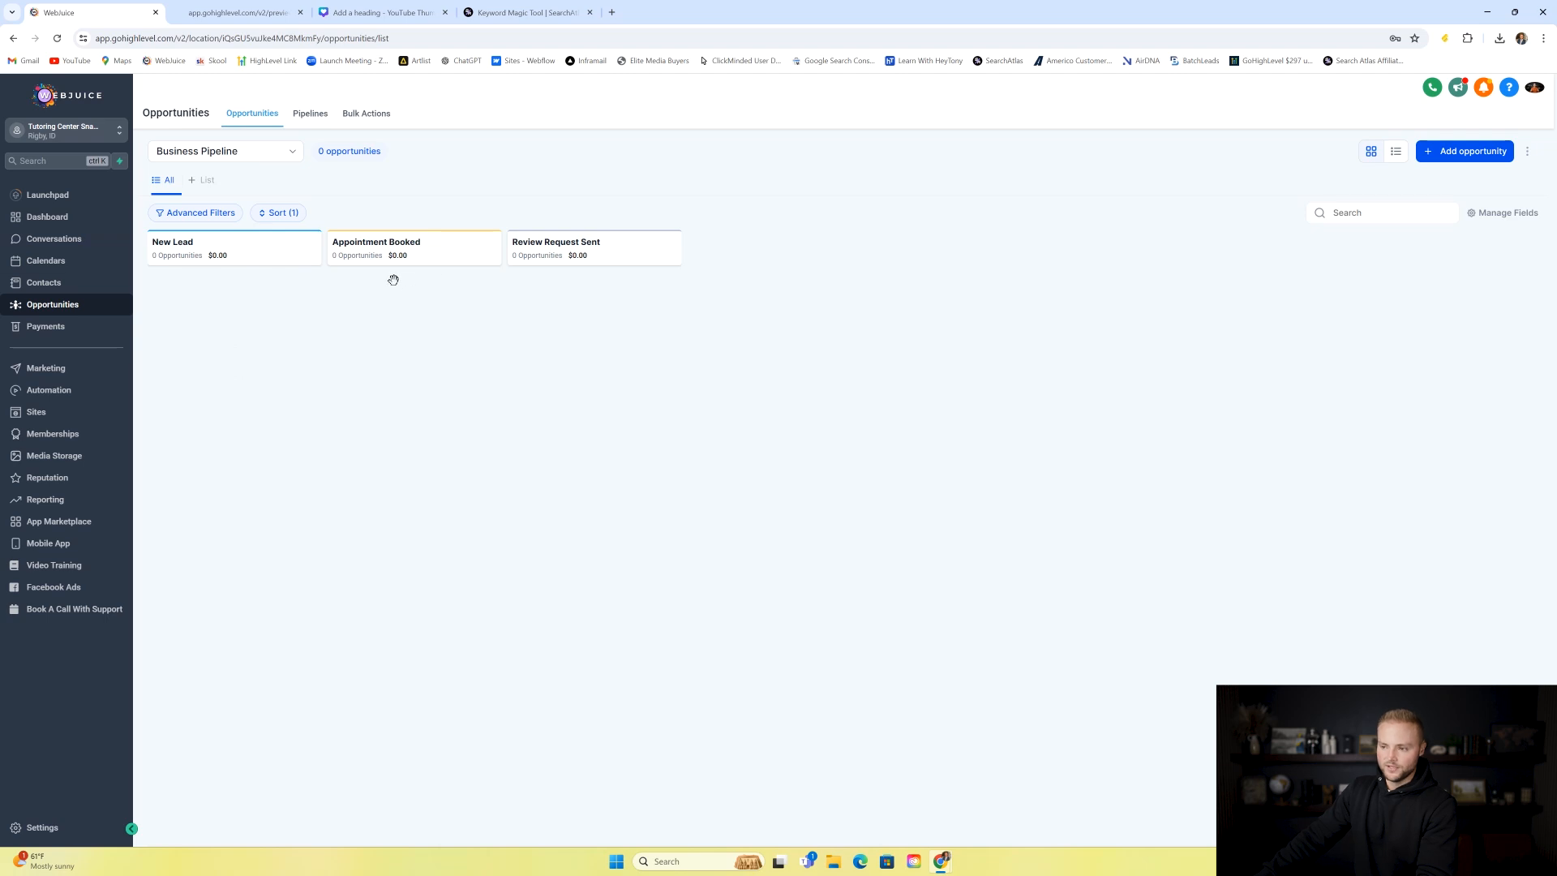
- View the automation workflow list, and compare it with the contact form and chat widget on the previewed Contact page
{"action": "left_click", "coordinate": [86, 395]}
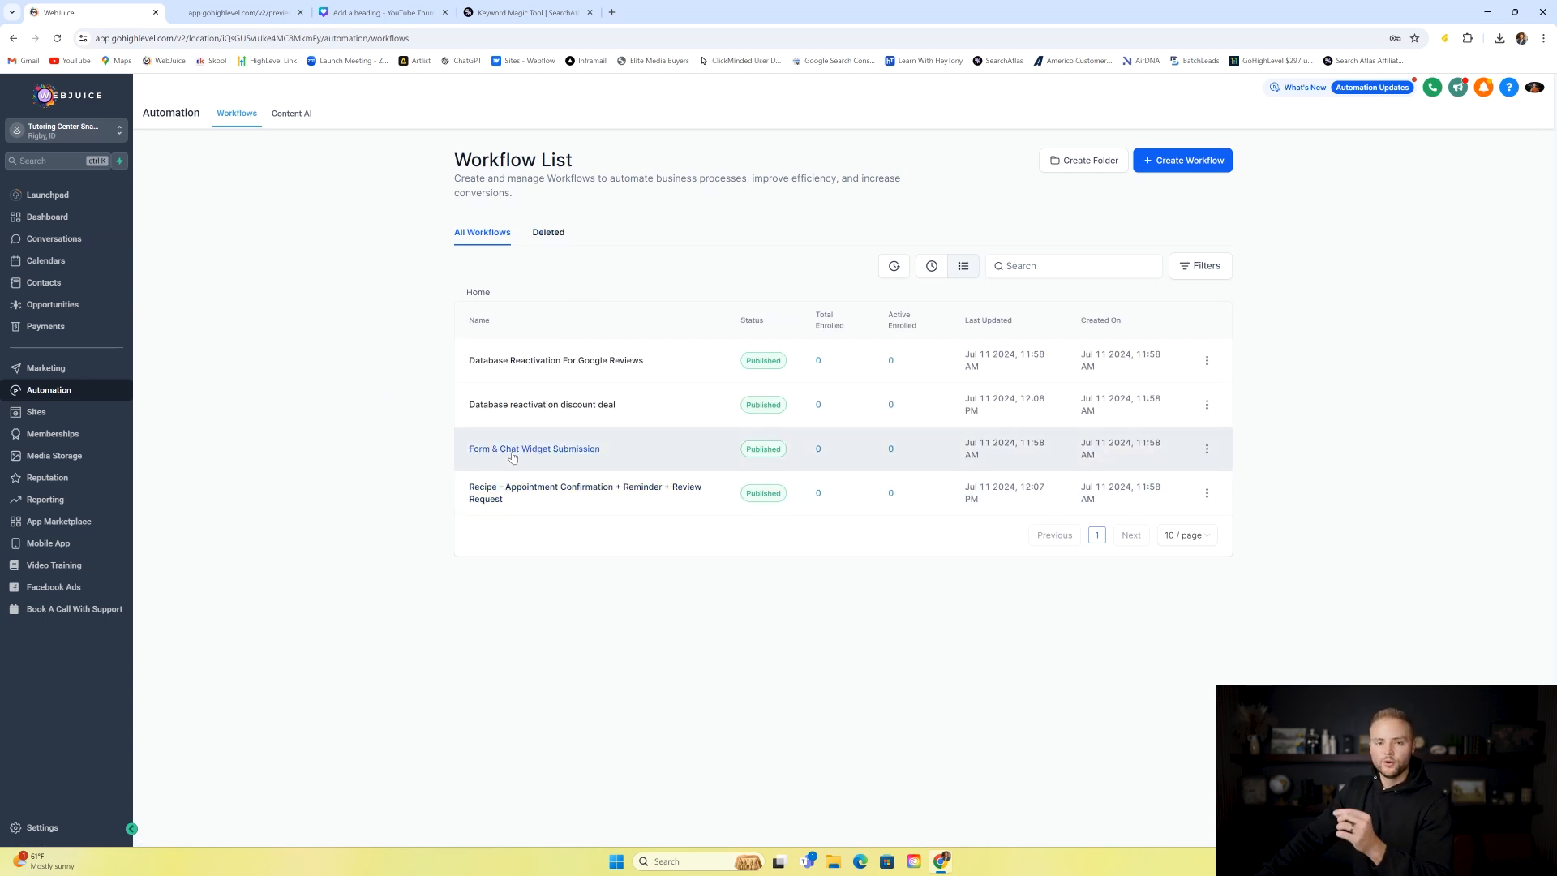
{"action": "left_click", "coordinate": [239, 12]}
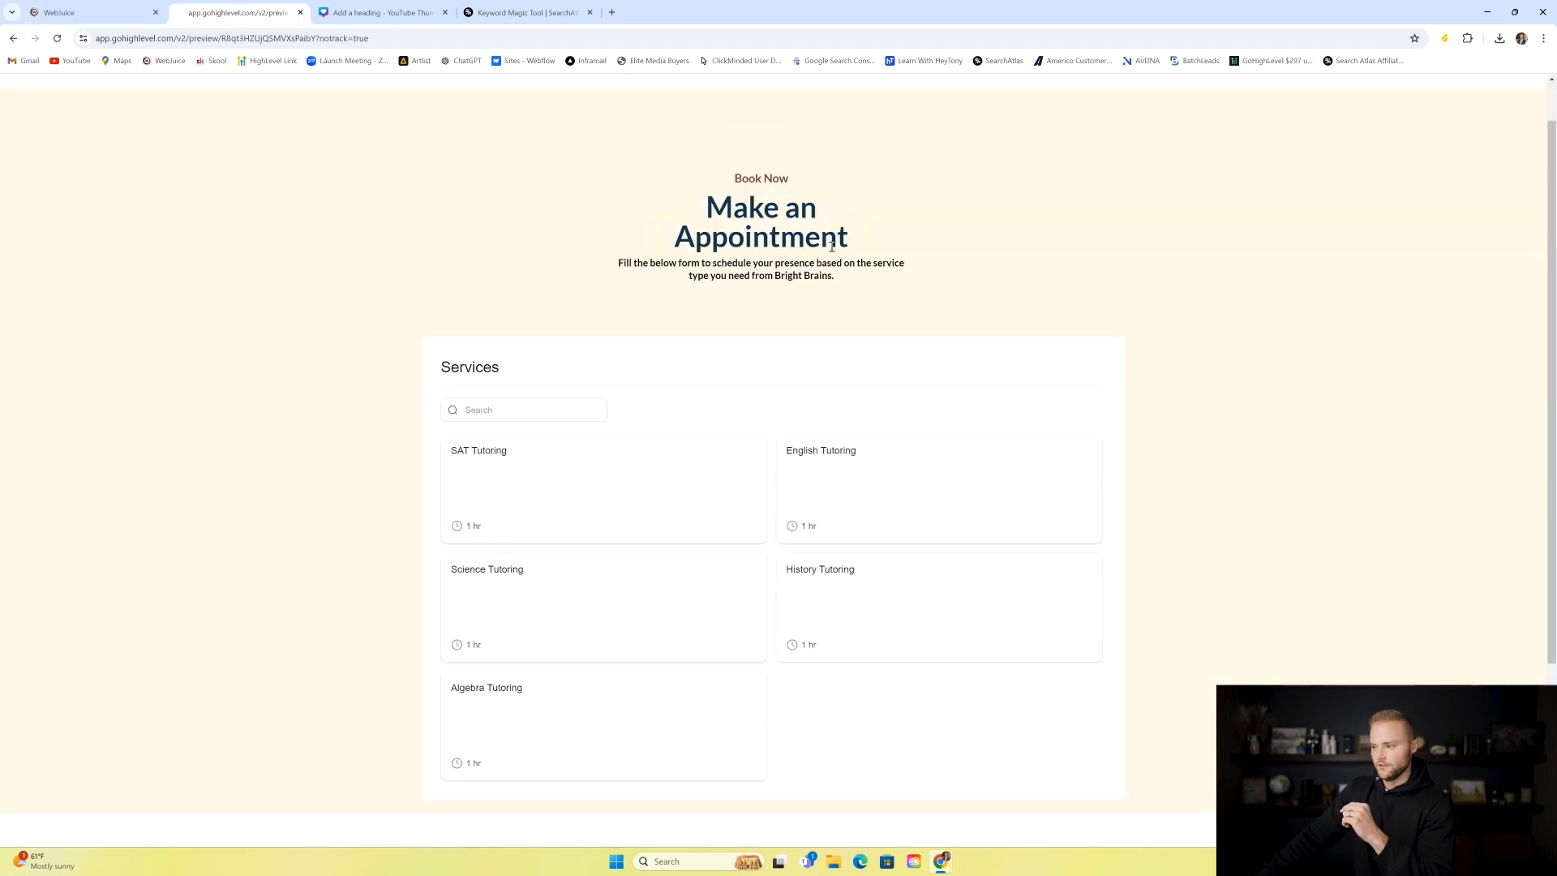
{"action": "scroll", "coordinate": [892, 179], "scroll_direction": "up", "scroll_amount": 1}
{"action": "left_click", "coordinate": [959, 114]}
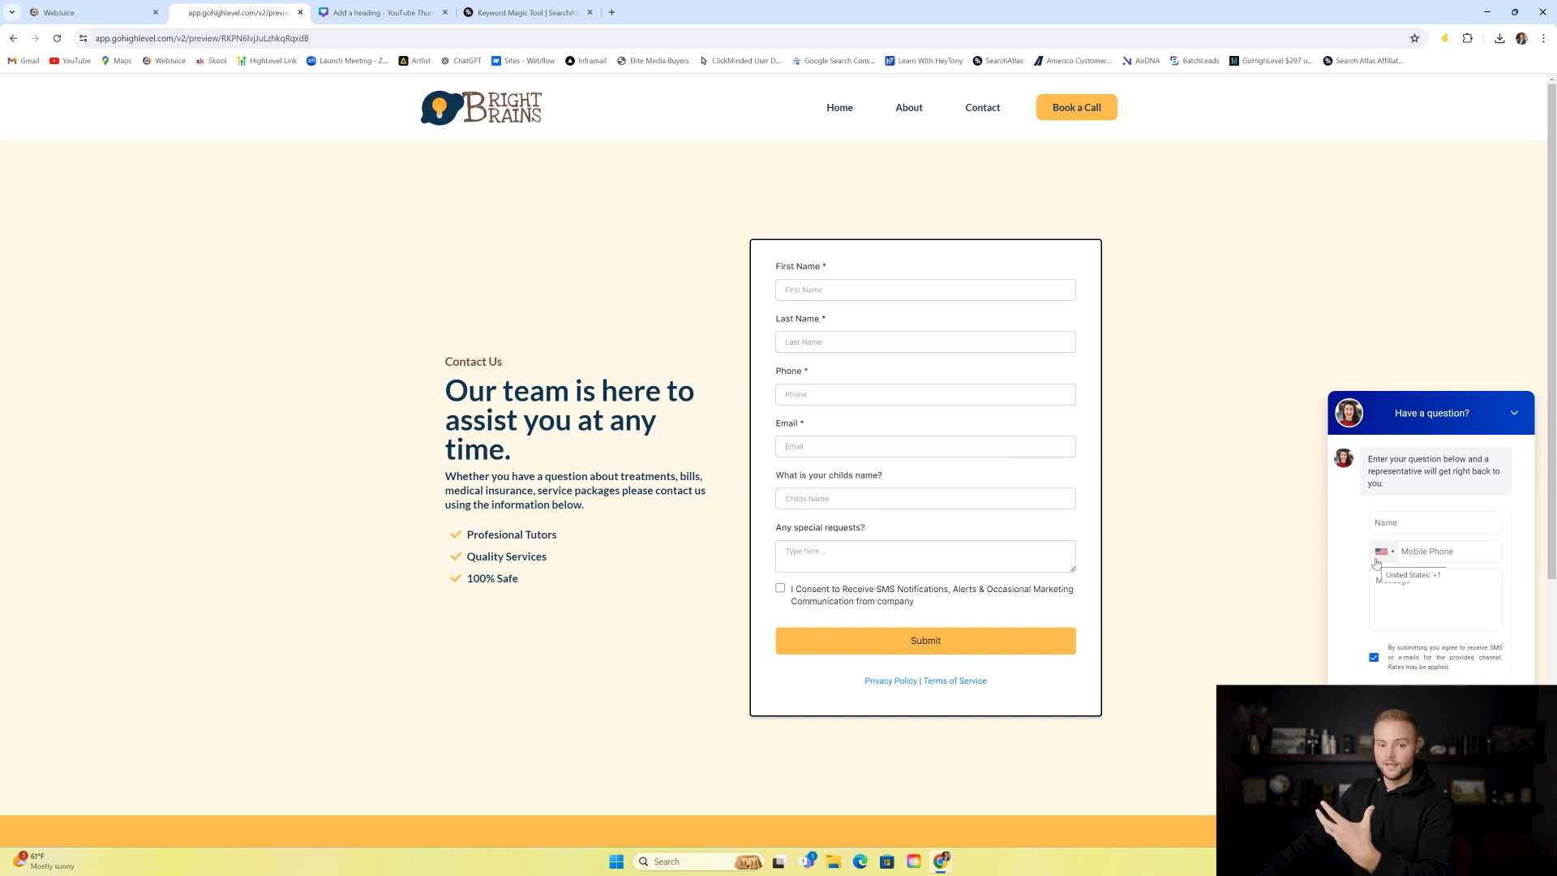
{"action": "left_click", "coordinate": [33, 6]}
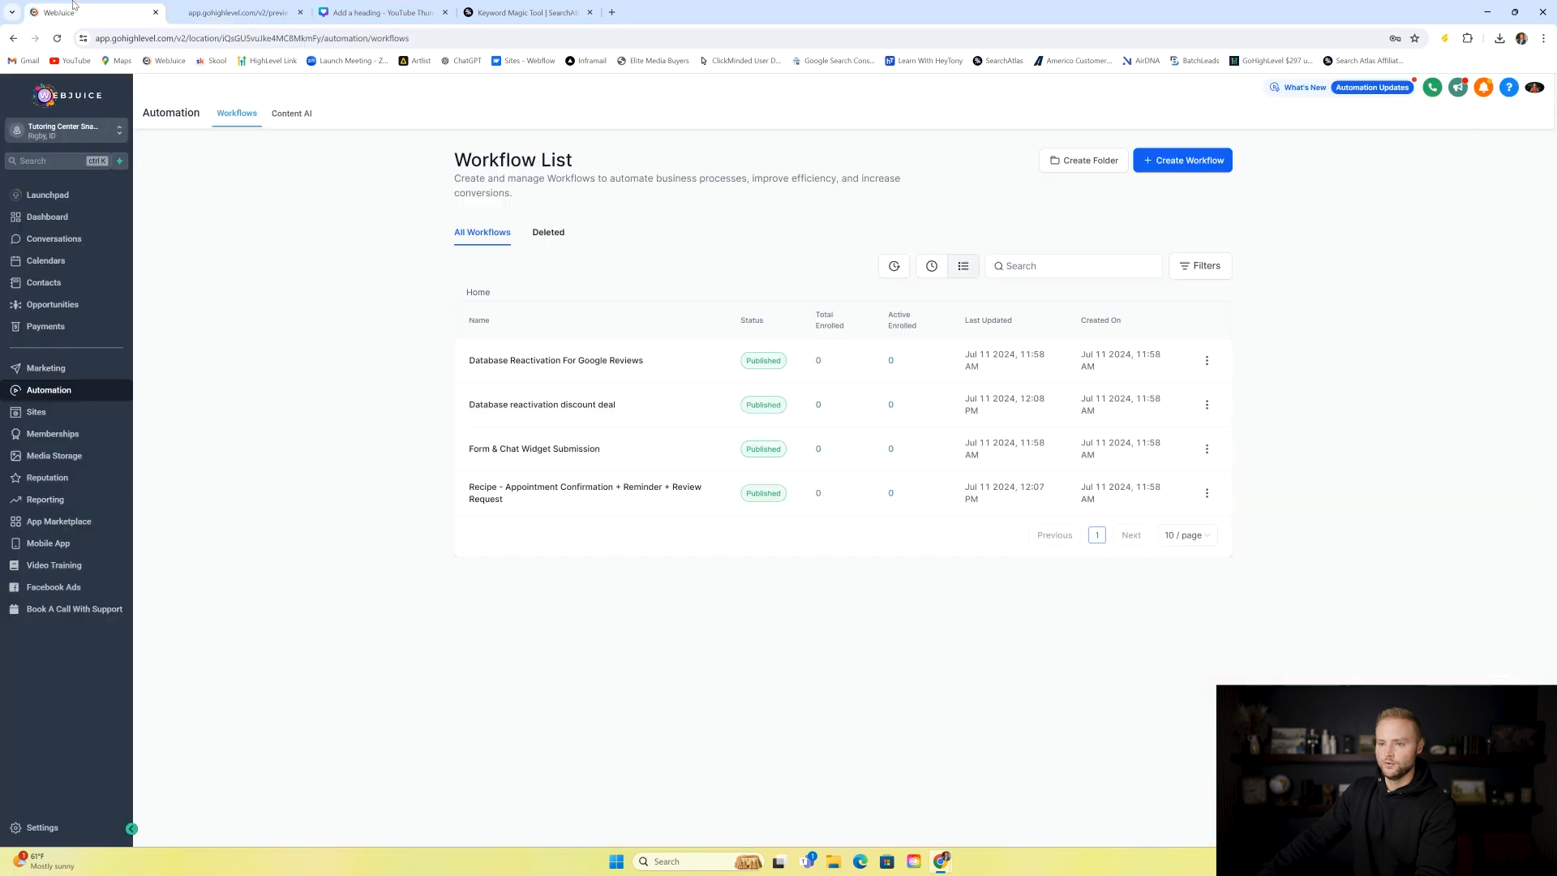
- Open the Form & Chat Widget Submission workflow and inspect the filters of its Contact Form and Chat Widget triggers
{"action": "left_click", "coordinate": [501, 452]}
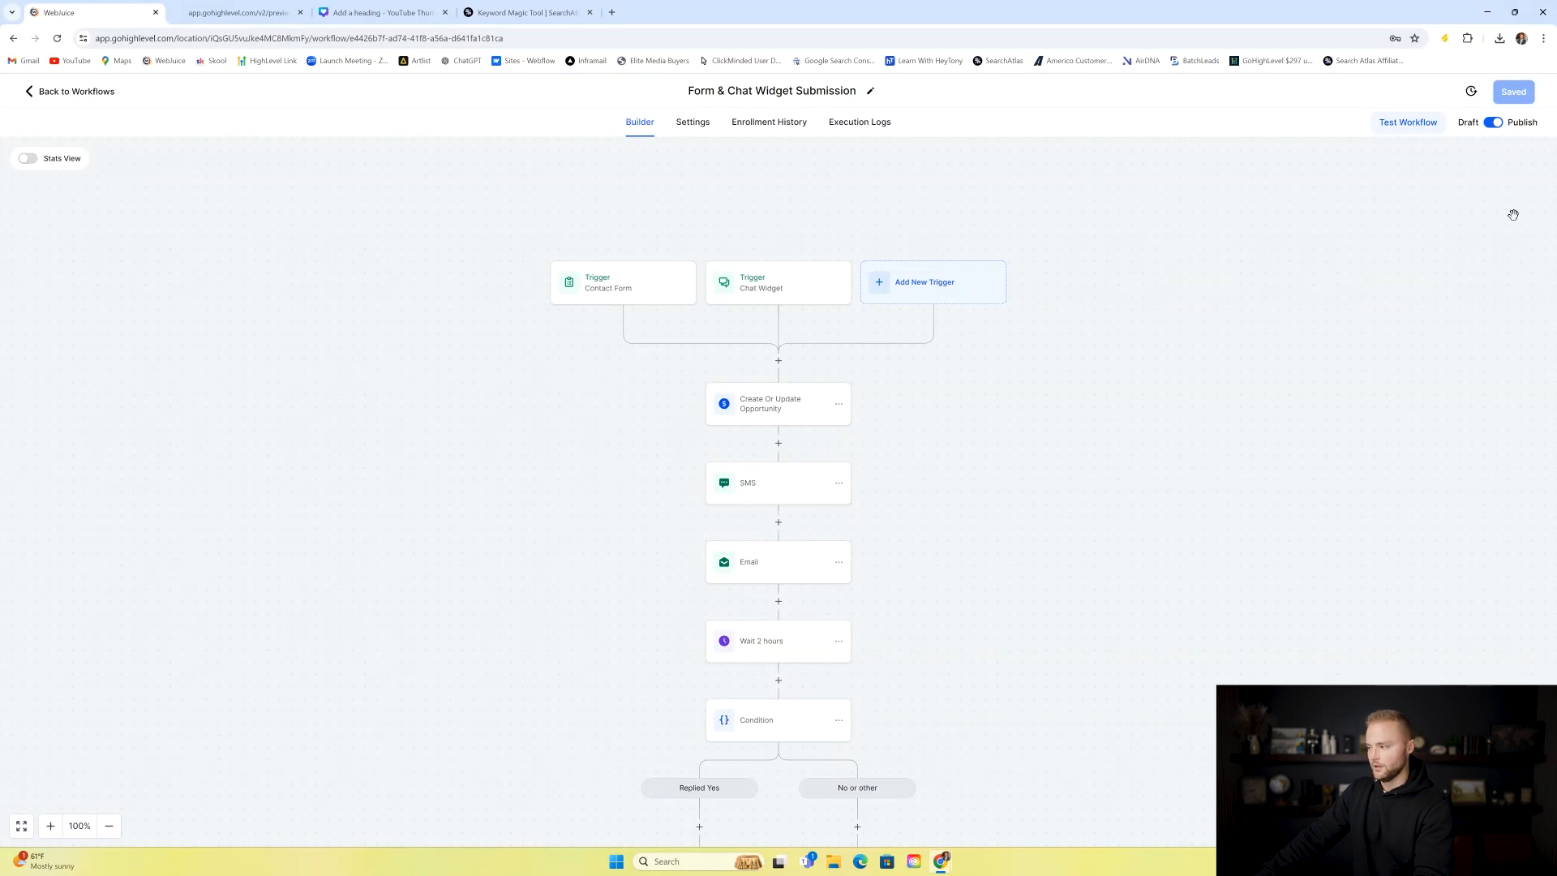
{"action": "scroll", "coordinate": [691, 227], "scroll_direction": "down", "scroll_amount": 2}
{"action": "scroll", "coordinate": [634, 316], "scroll_direction": "up", "scroll_amount": 3}
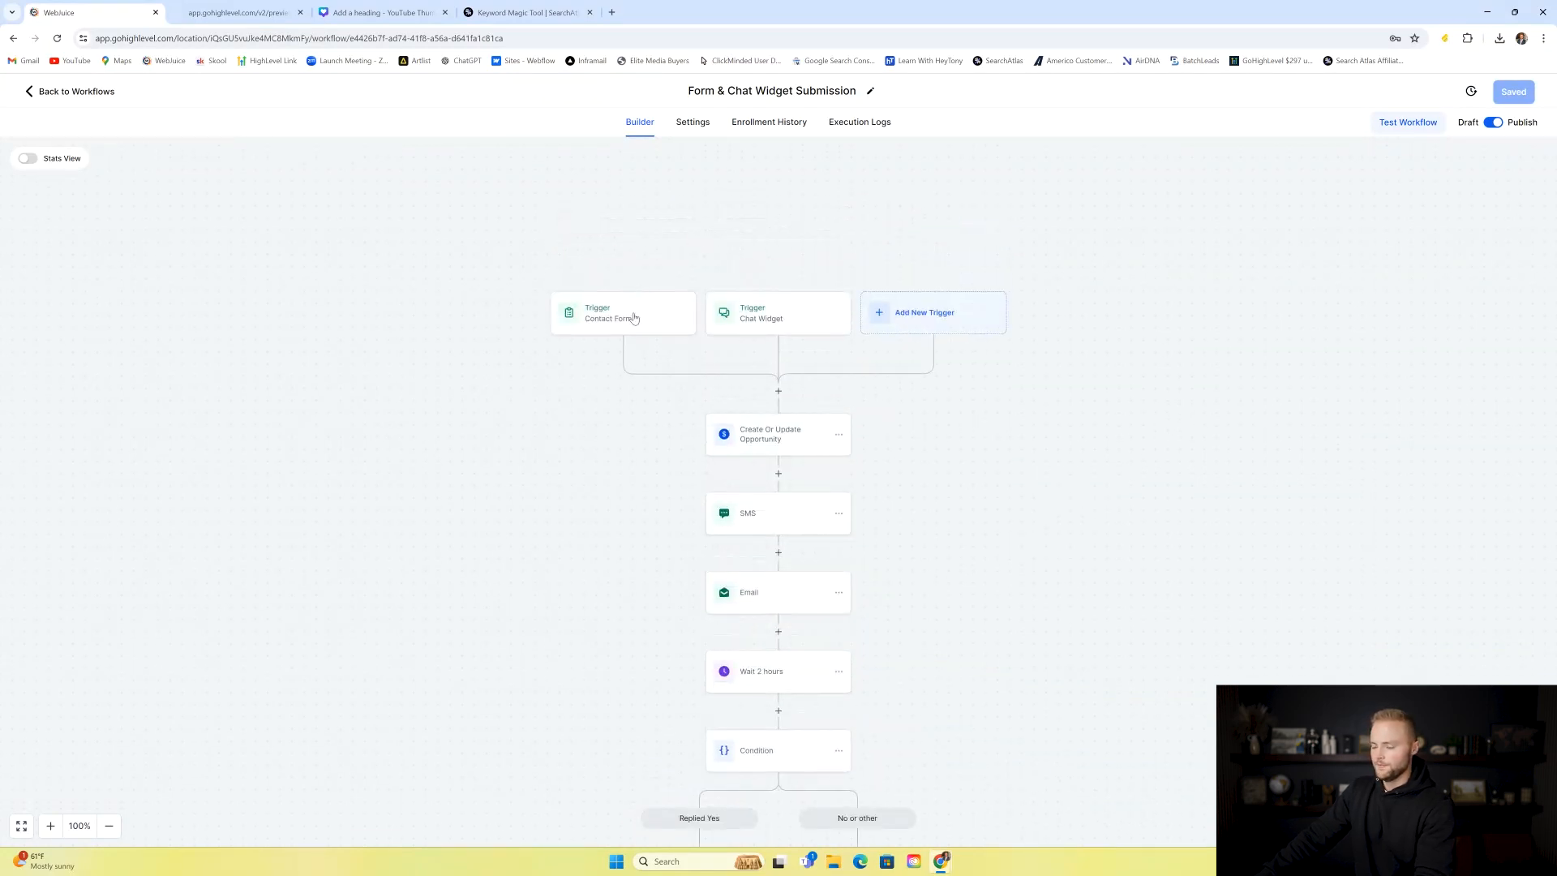
{"action": "left_click", "coordinate": [610, 320]}
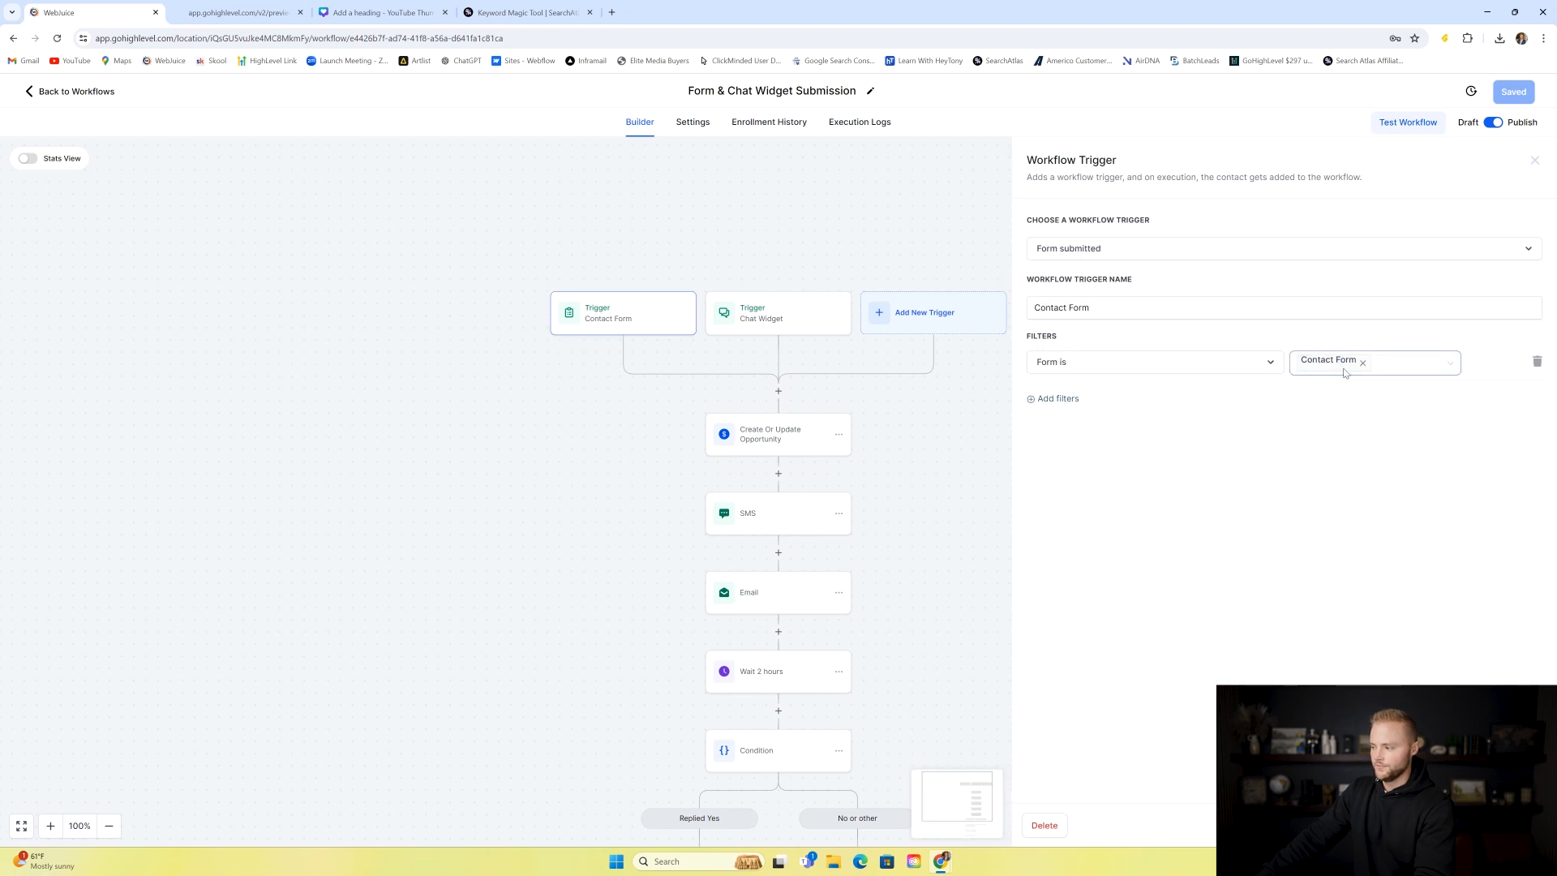
{"action": "left_click", "coordinate": [747, 271]}
{"action": "left_click", "coordinate": [778, 320]}
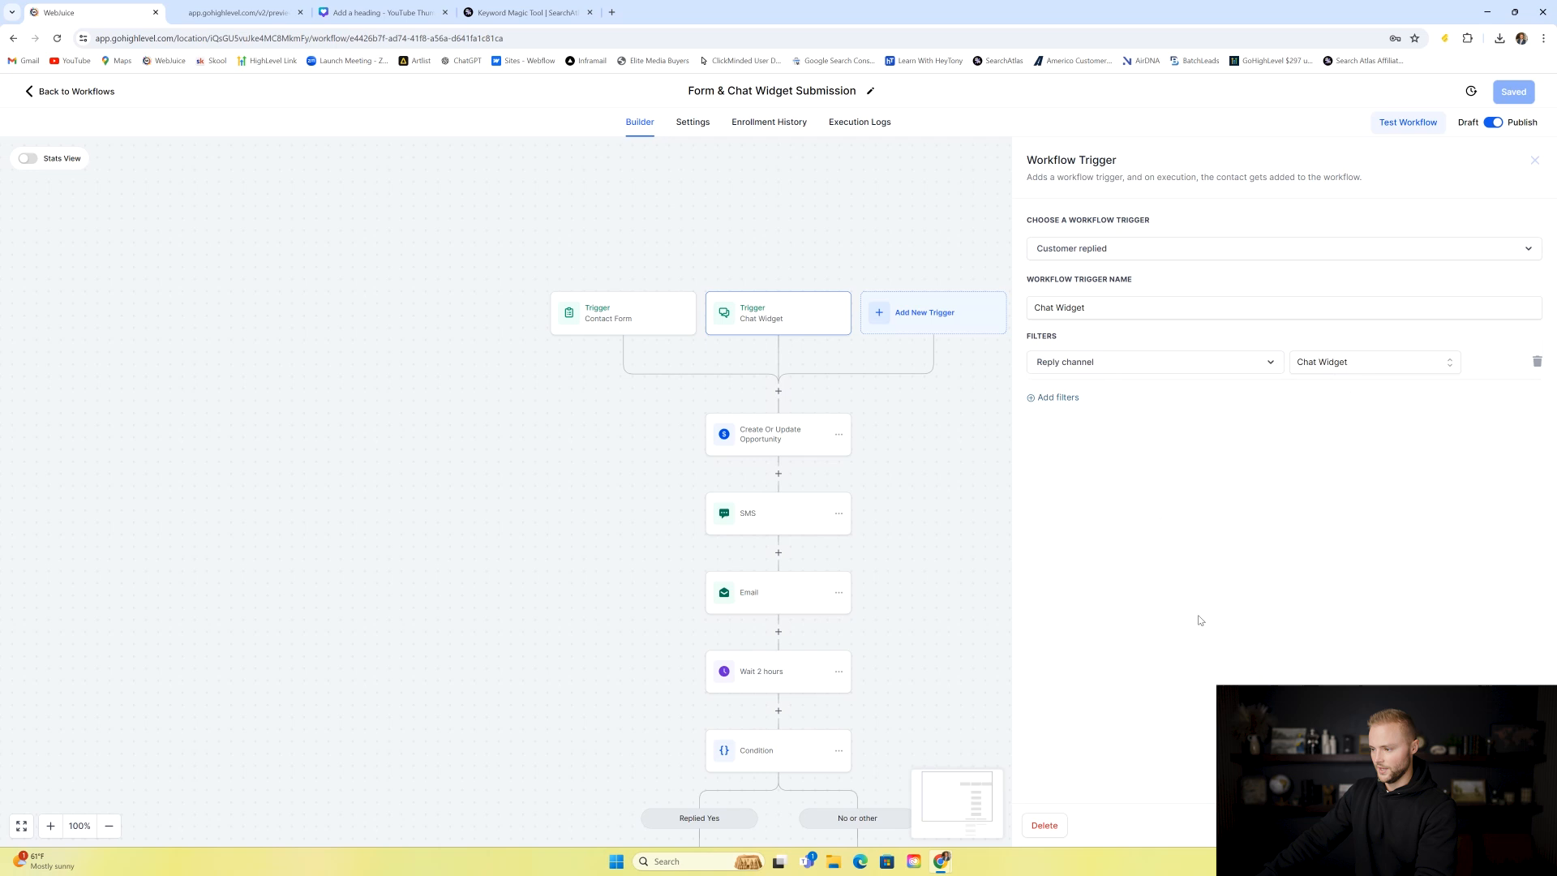
{"action": "left_click", "coordinate": [1423, 826]}
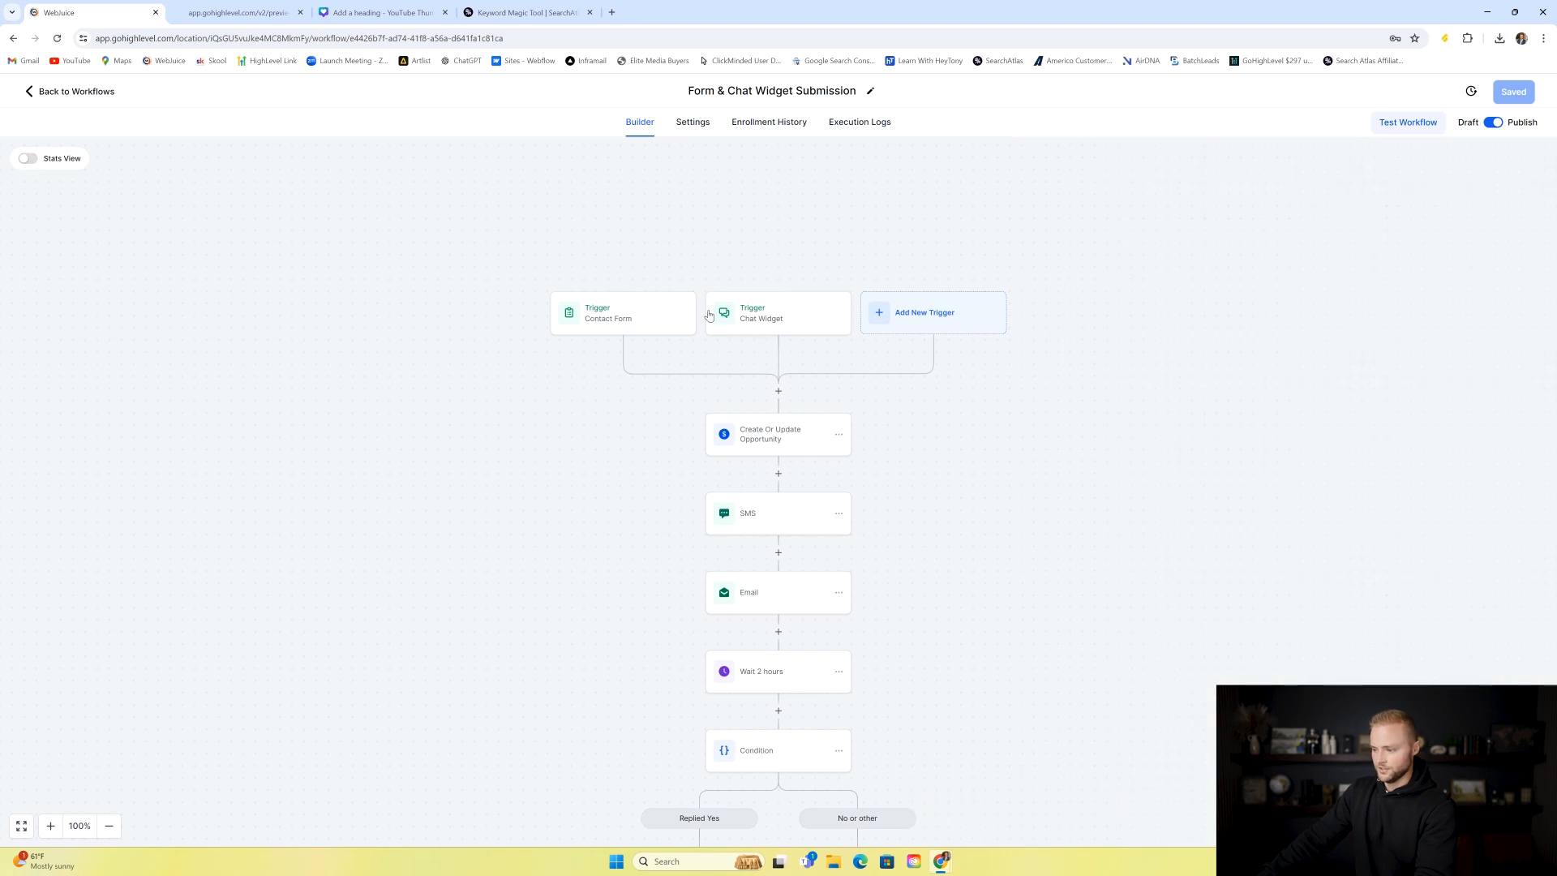
- Review the pipeline, stage and lead value settings of the Create Or Update Opportunity action
{"action": "scroll", "coordinate": [754, 303], "scroll_direction": "down", "scroll_amount": 1}
{"action": "left_click", "coordinate": [759, 384]}
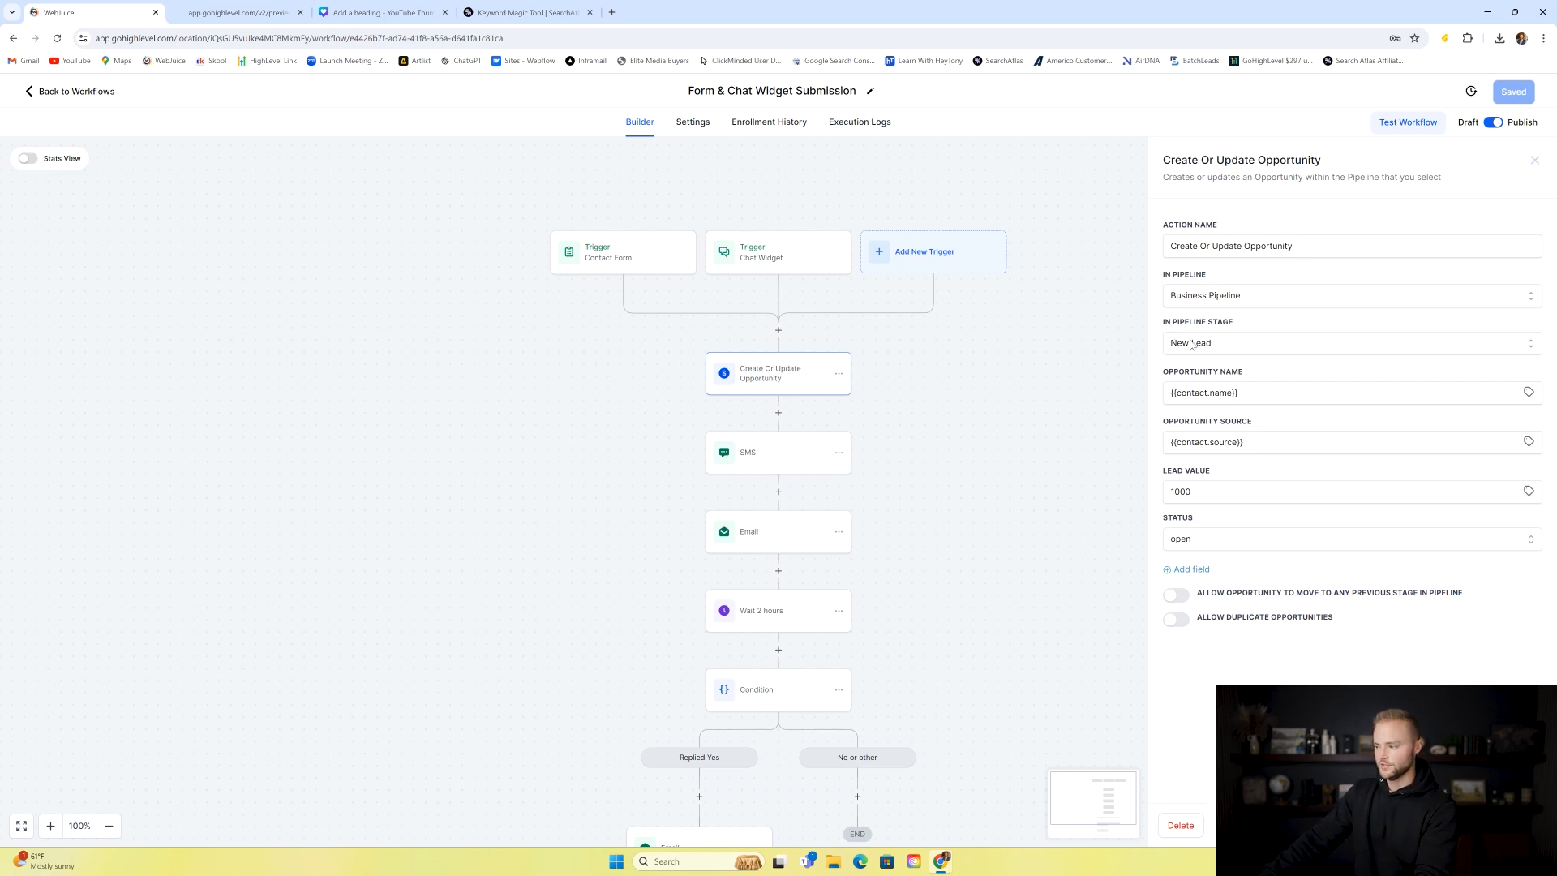
{"action": "left_click", "coordinate": [914, 465]}
- Read the messages of the SMS and Email actions that follow the opportunity action
{"action": "left_click", "coordinate": [783, 456]}
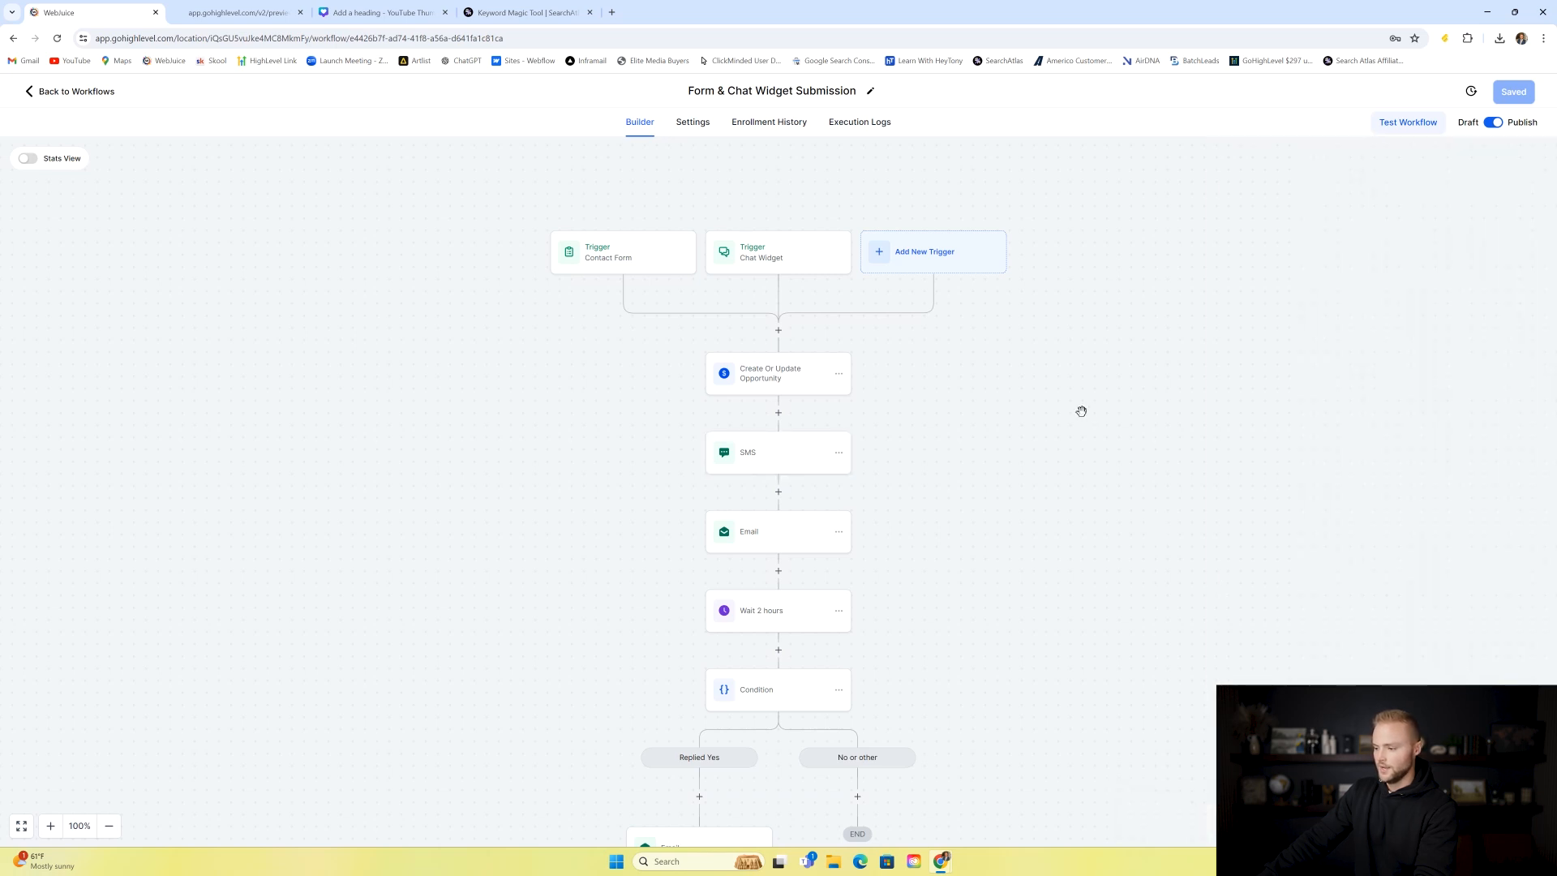
{"action": "scroll", "coordinate": [1091, 410], "scroll_direction": "down", "scroll_amount": 3}
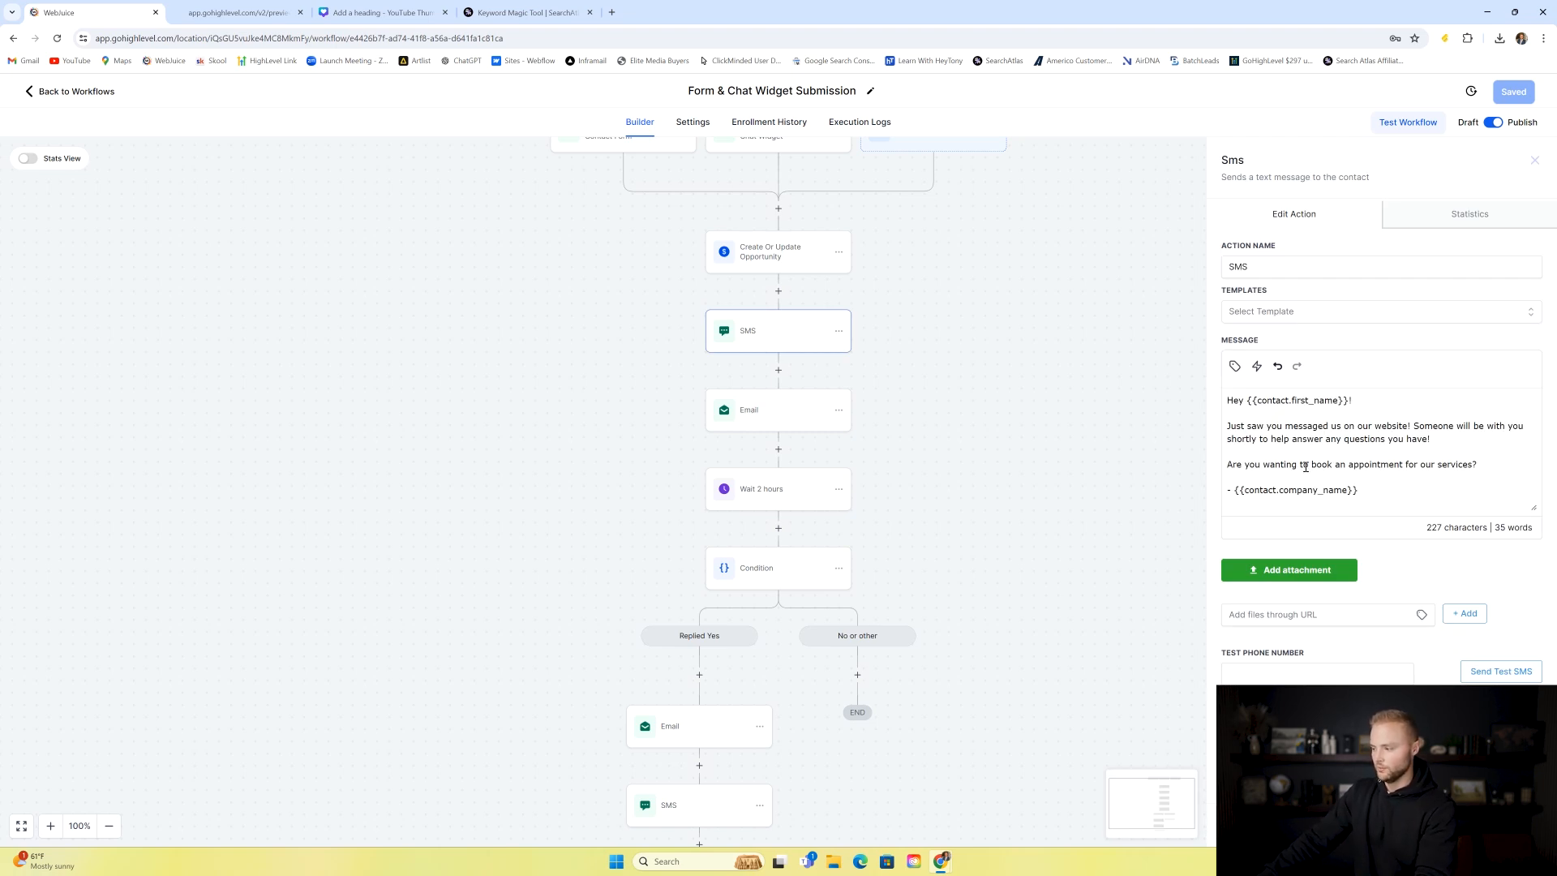
{"action": "left_click", "coordinate": [785, 411]}
{"action": "scroll", "coordinate": [1258, 590], "scroll_direction": "down", "scroll_amount": 1}
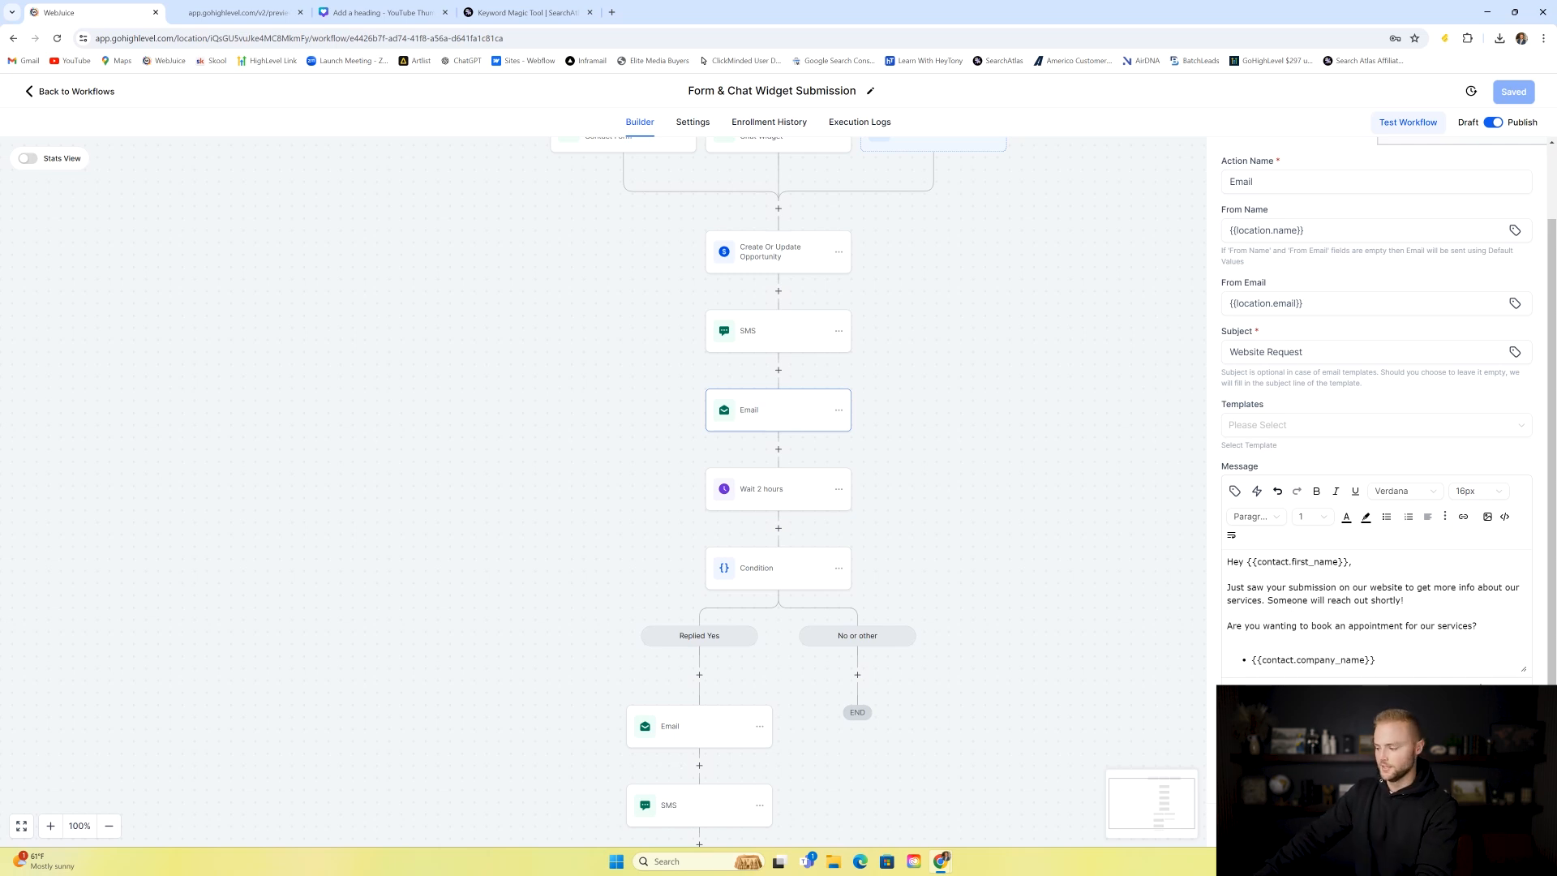
{"action": "left_click", "coordinate": [1130, 511]}
{"action": "scroll", "coordinate": [811, 389], "scroll_direction": "down", "scroll_amount": 1}
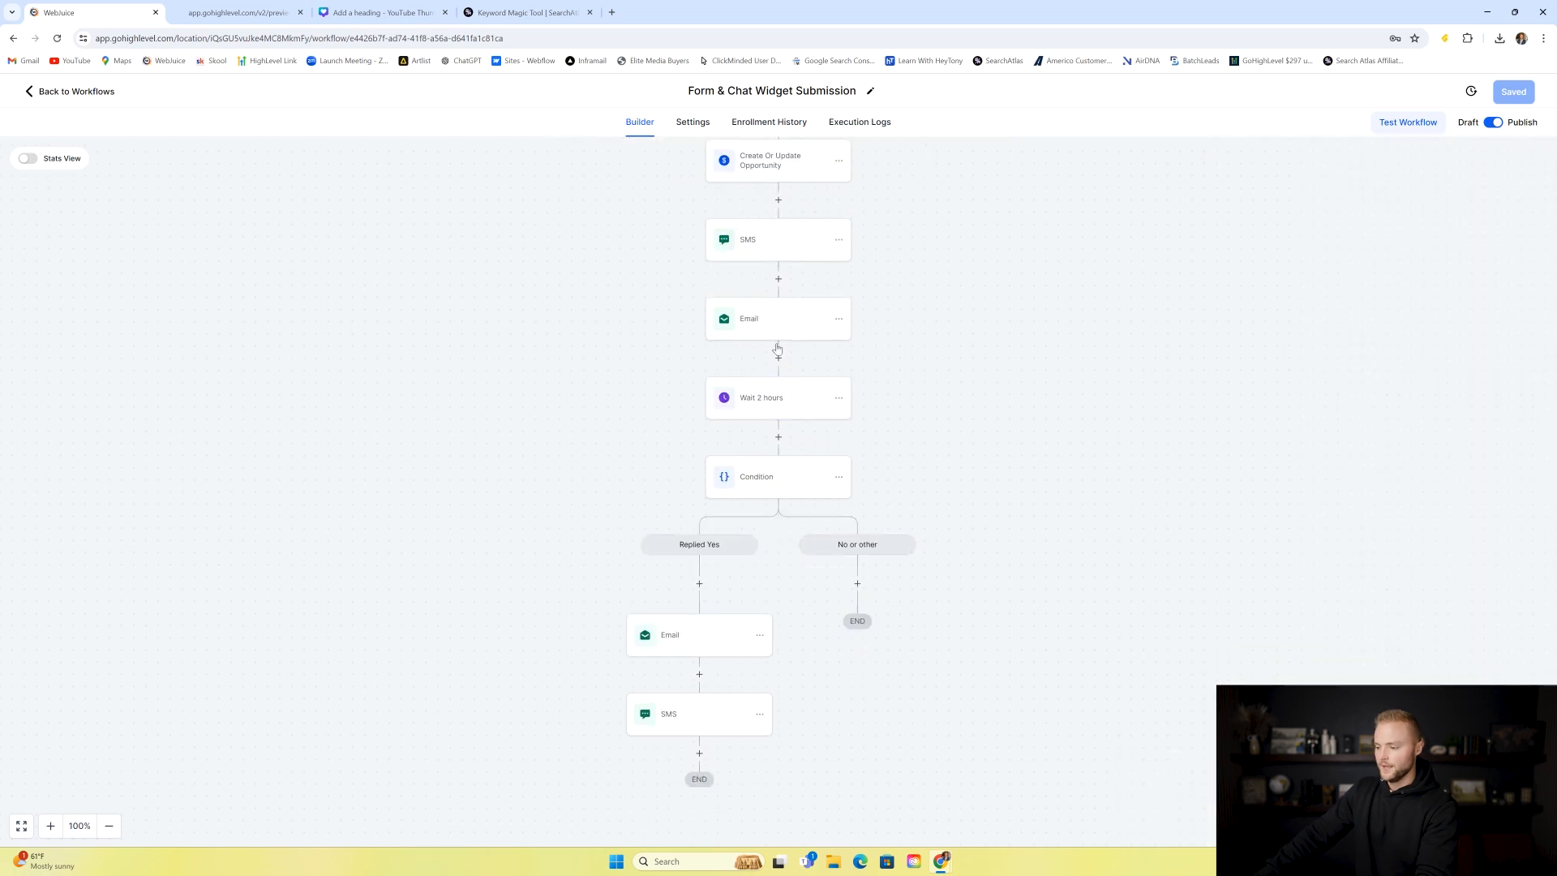
- Inspect the Wait 2 hours and Condition actions, and recheck the SMS and Email actions that precede them
{"action": "left_click", "coordinate": [759, 401]}
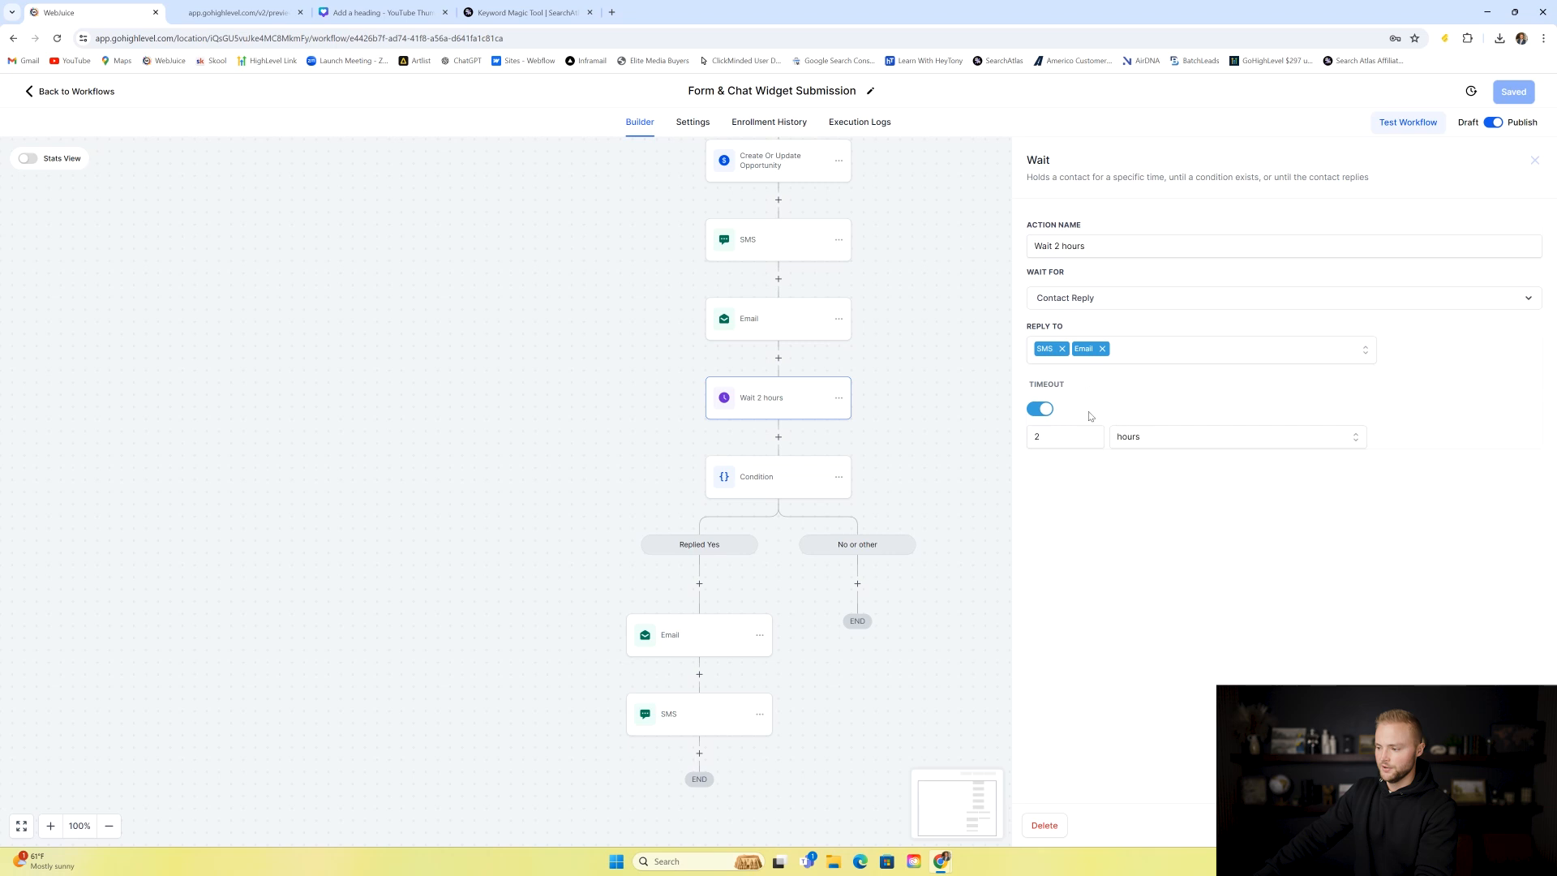
{"action": "left_click", "coordinate": [775, 489]}
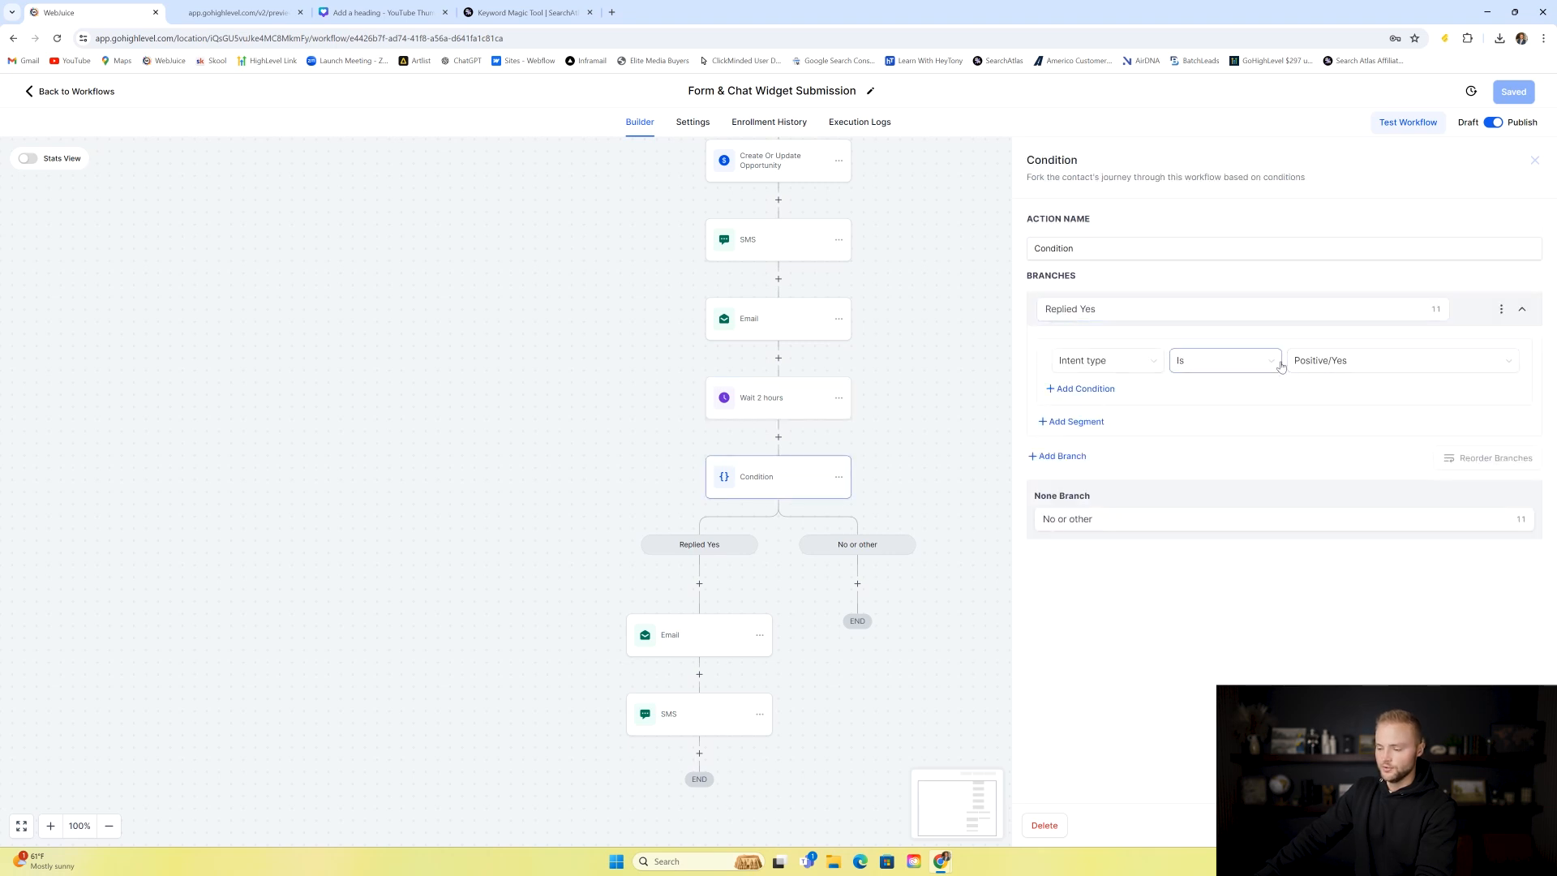
{"action": "left_click", "coordinate": [760, 246]}
{"action": "left_click", "coordinate": [783, 322]}
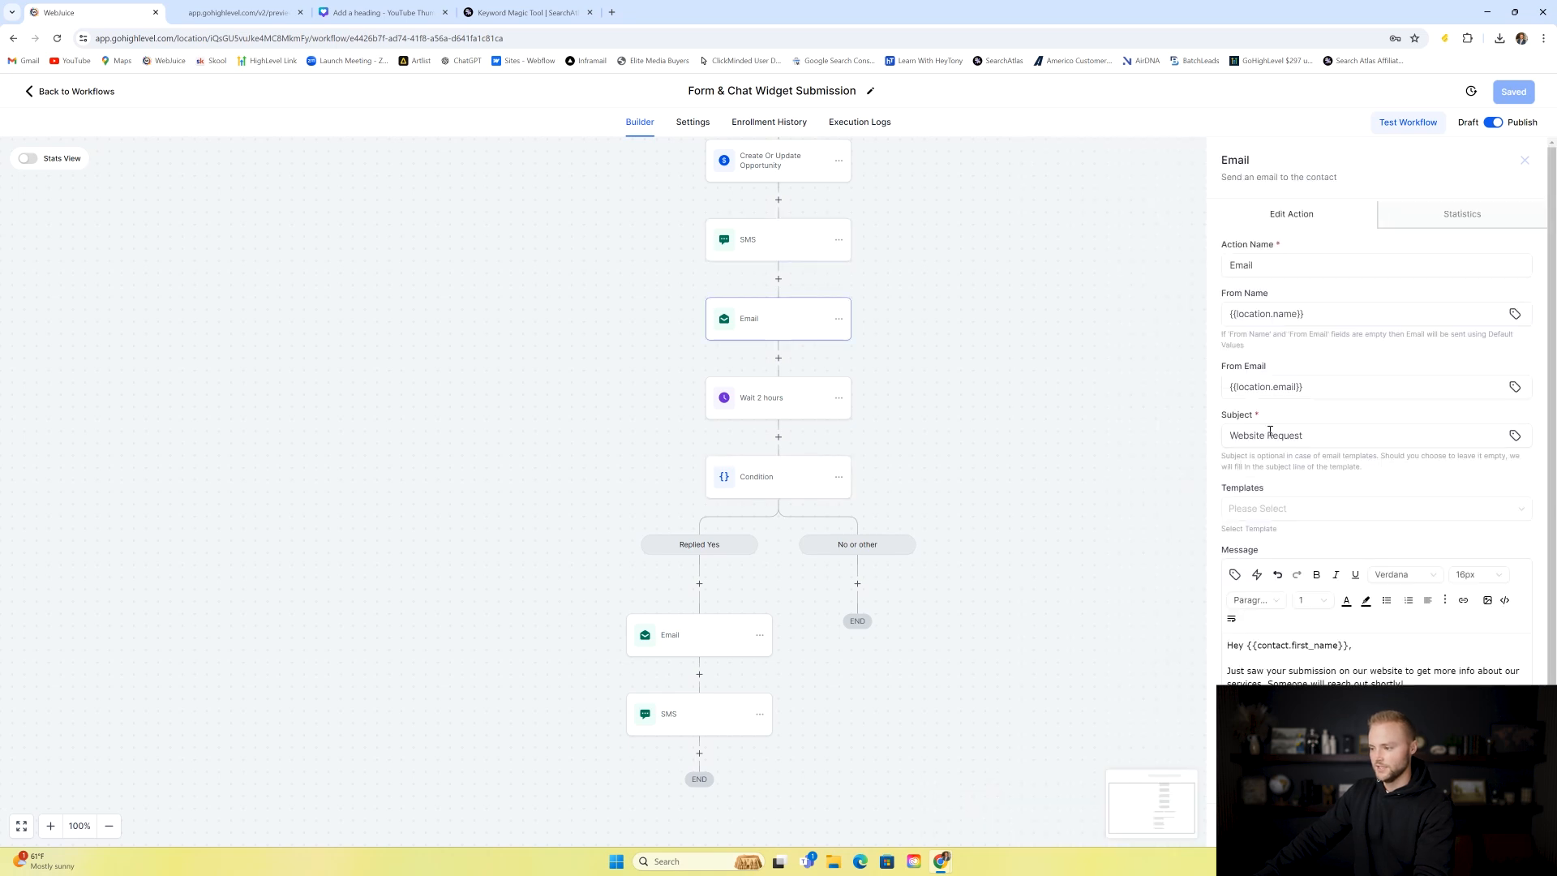
{"action": "scroll", "coordinate": [905, 412], "scroll_direction": "down", "scroll_amount": 1}
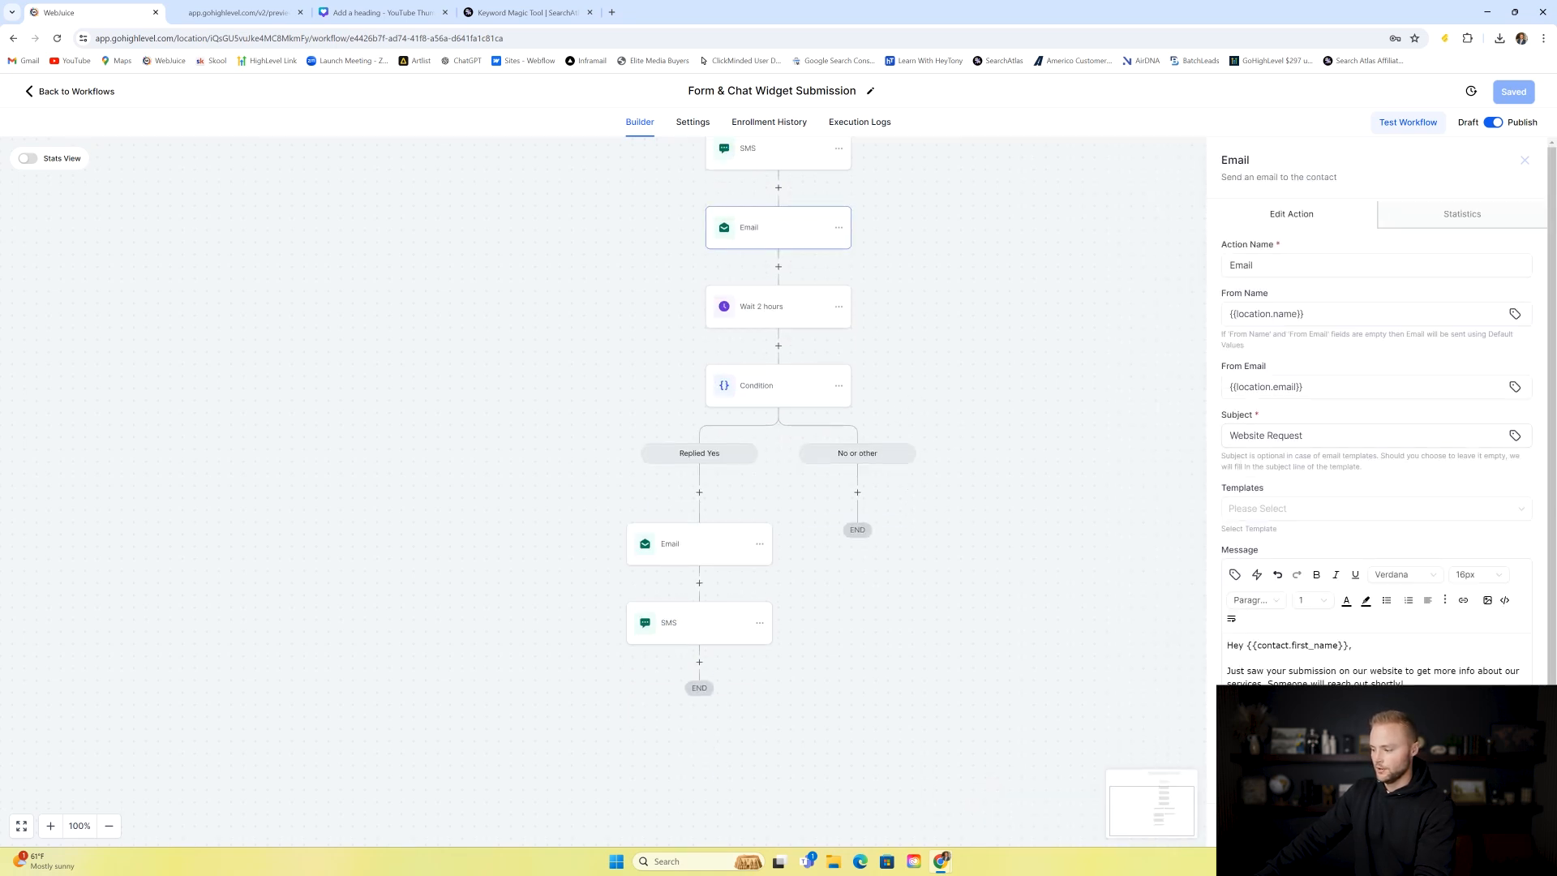
- Read the Email and SMS messages in the Replied Yes branch, and look over the whole workflow once more
{"action": "left_click", "coordinate": [761, 561]}
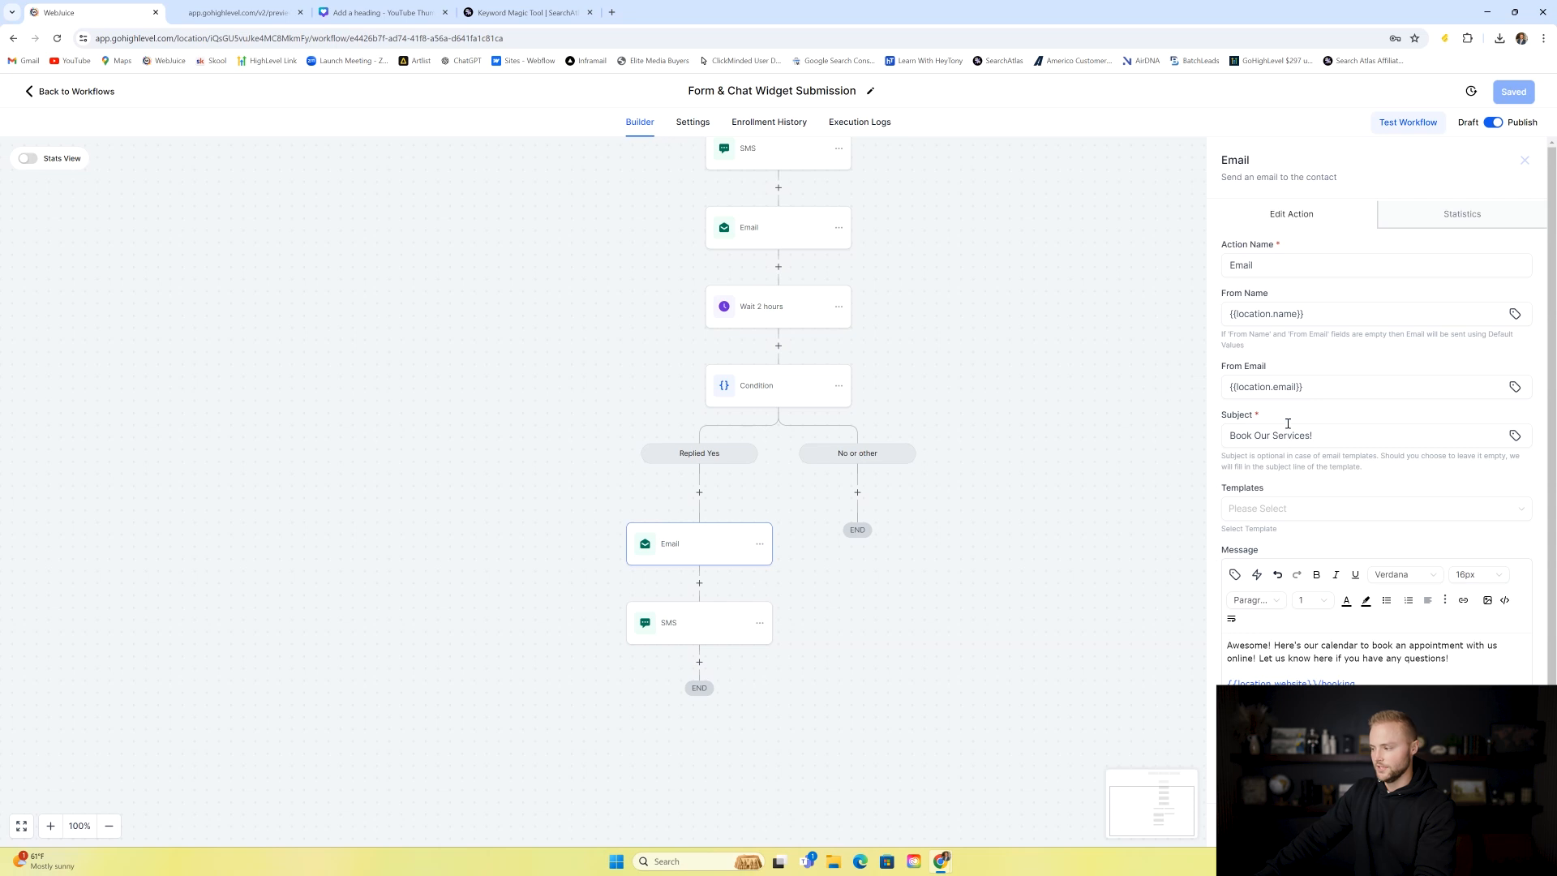
{"action": "scroll", "coordinate": [1302, 432], "scroll_direction": "down", "scroll_amount": 1}
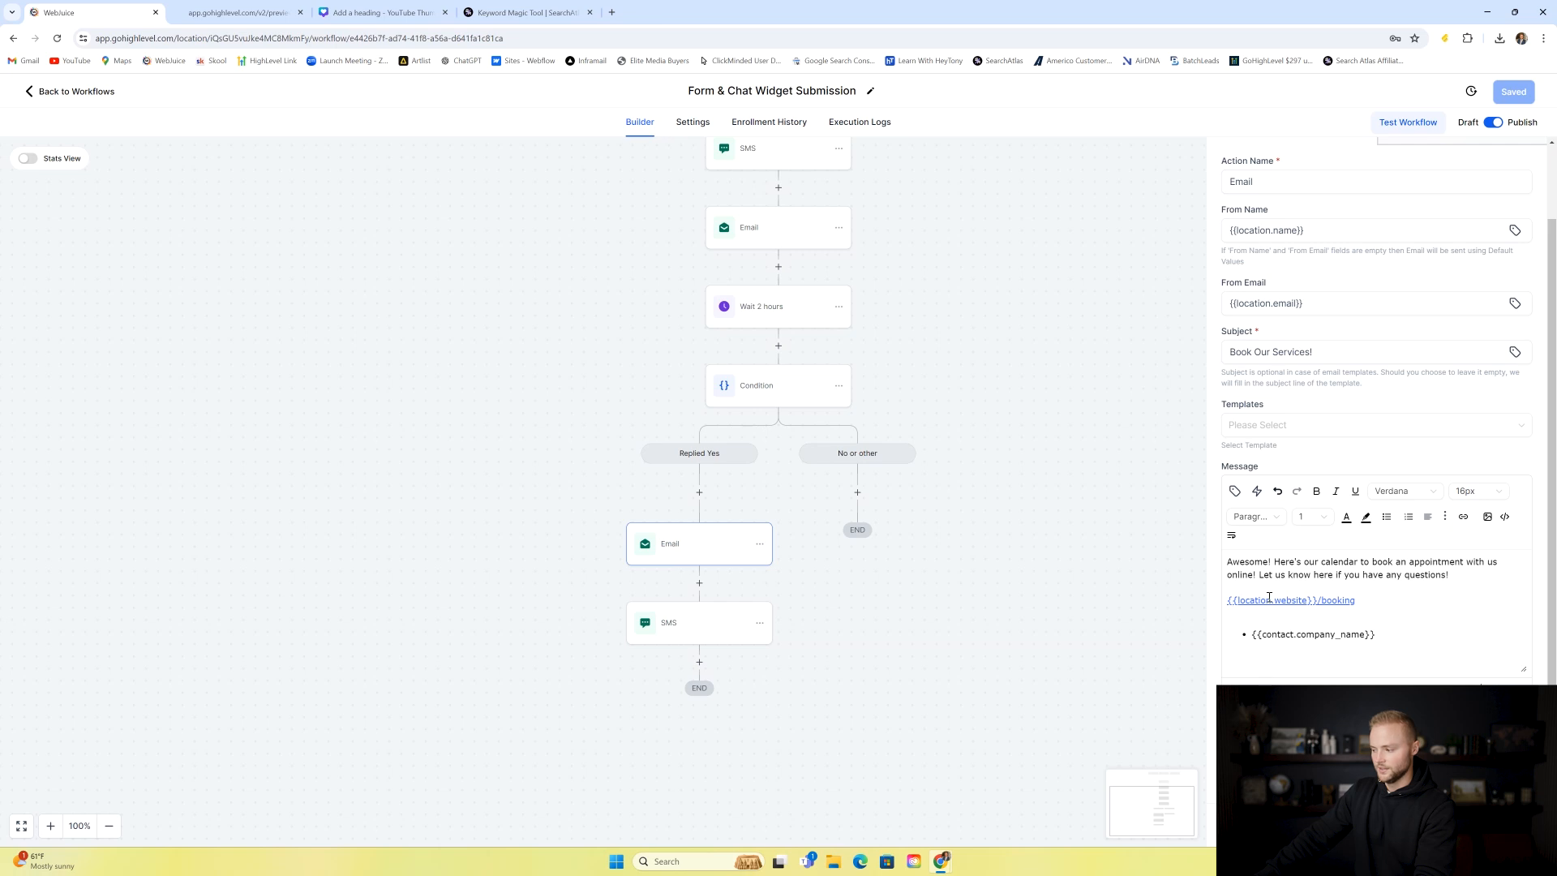
{"action": "left_click", "coordinate": [678, 633]}
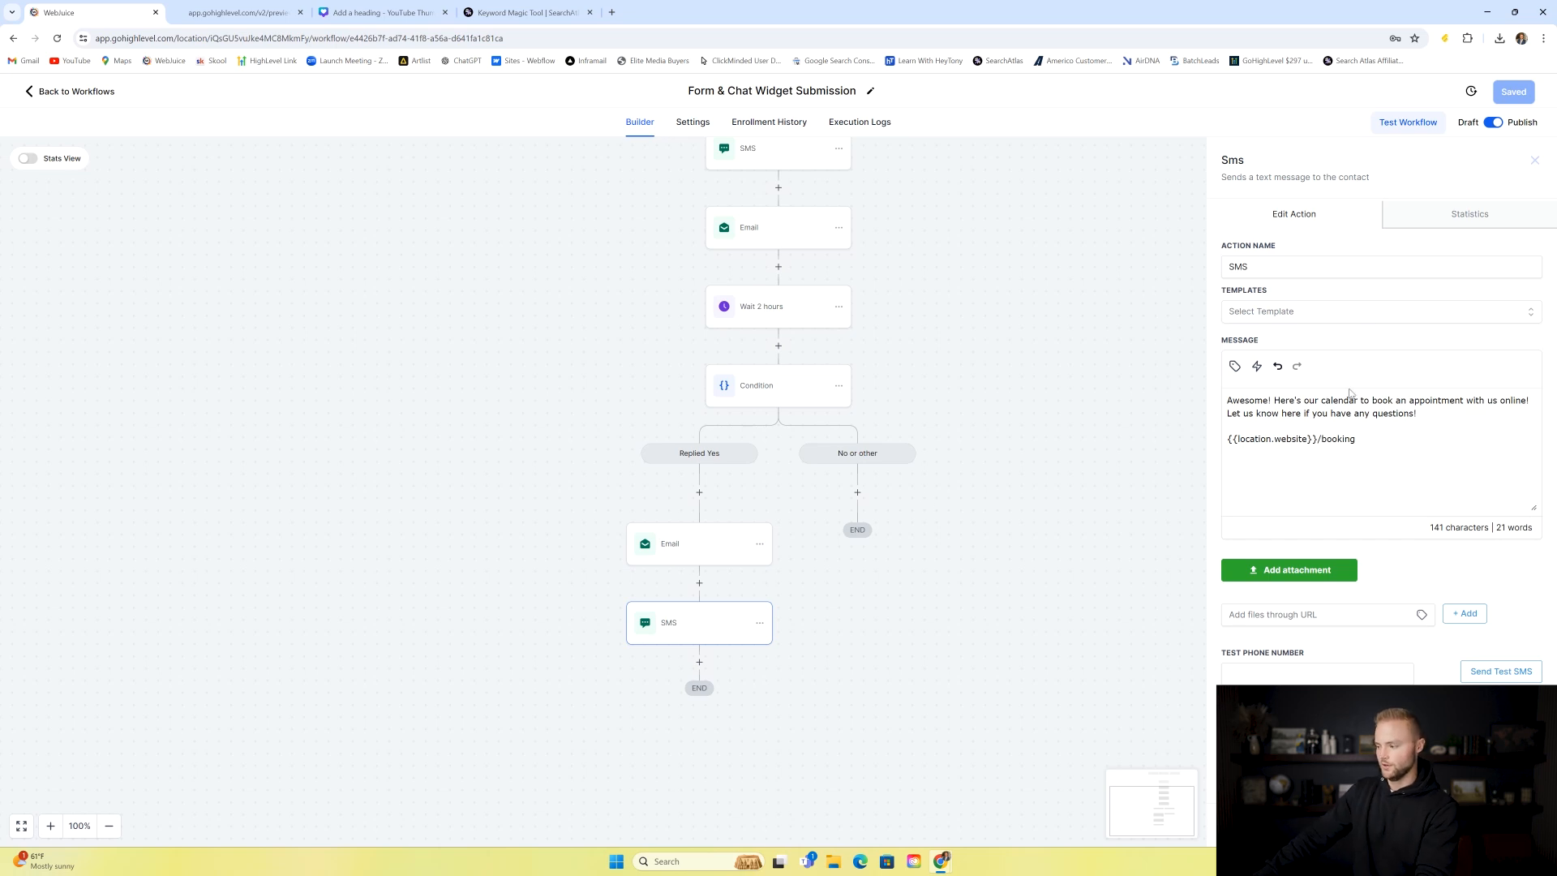
{"action": "left_click", "coordinate": [1032, 386]}
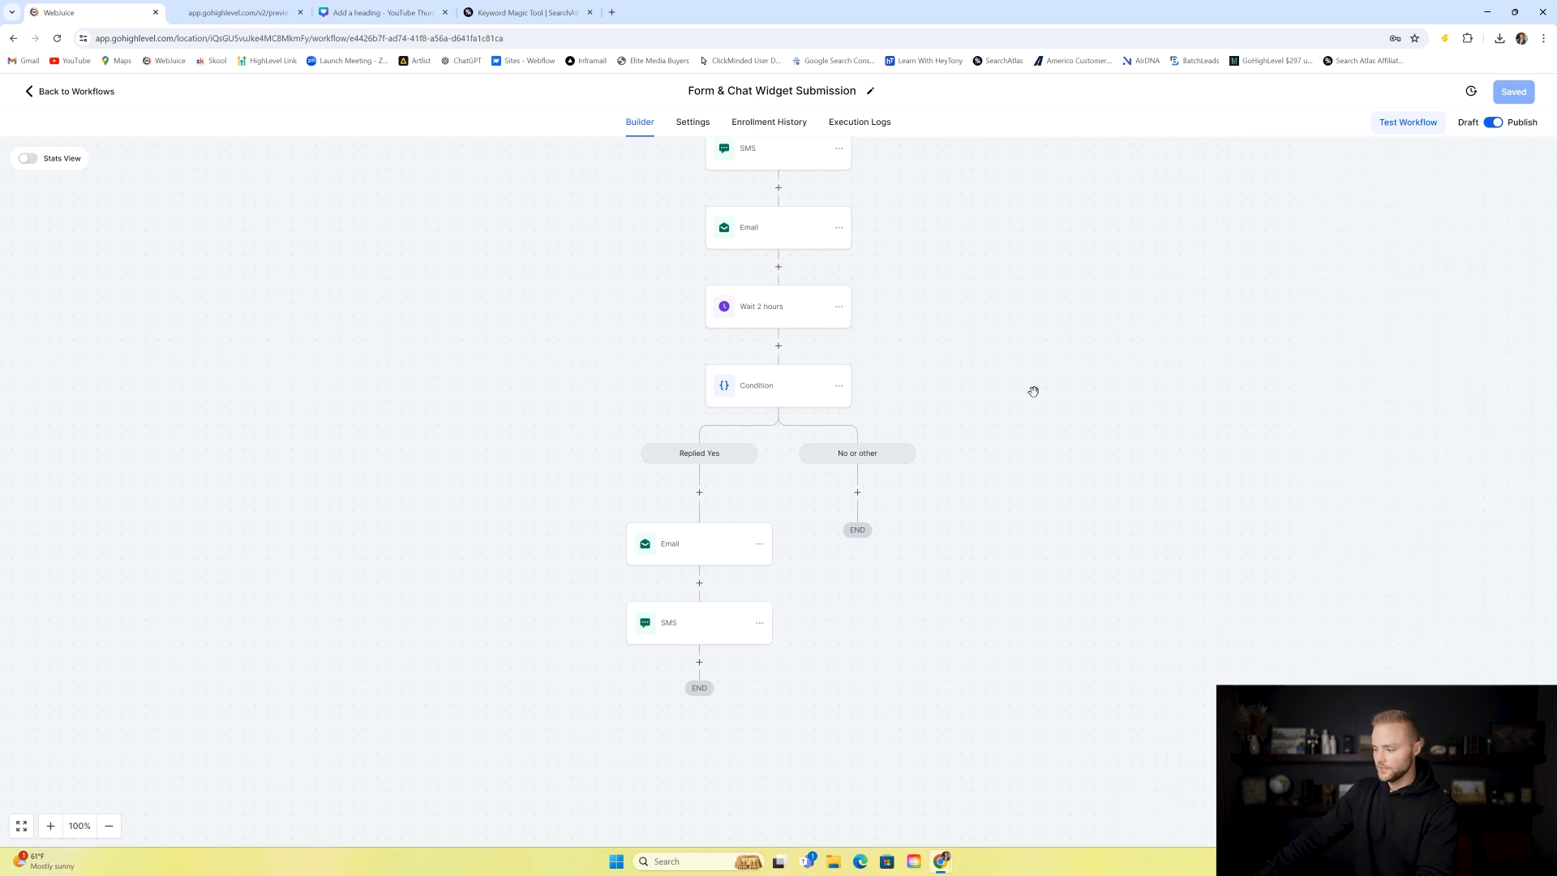
{"action": "scroll", "coordinate": [1011, 397], "scroll_direction": "up", "scroll_amount": 5}
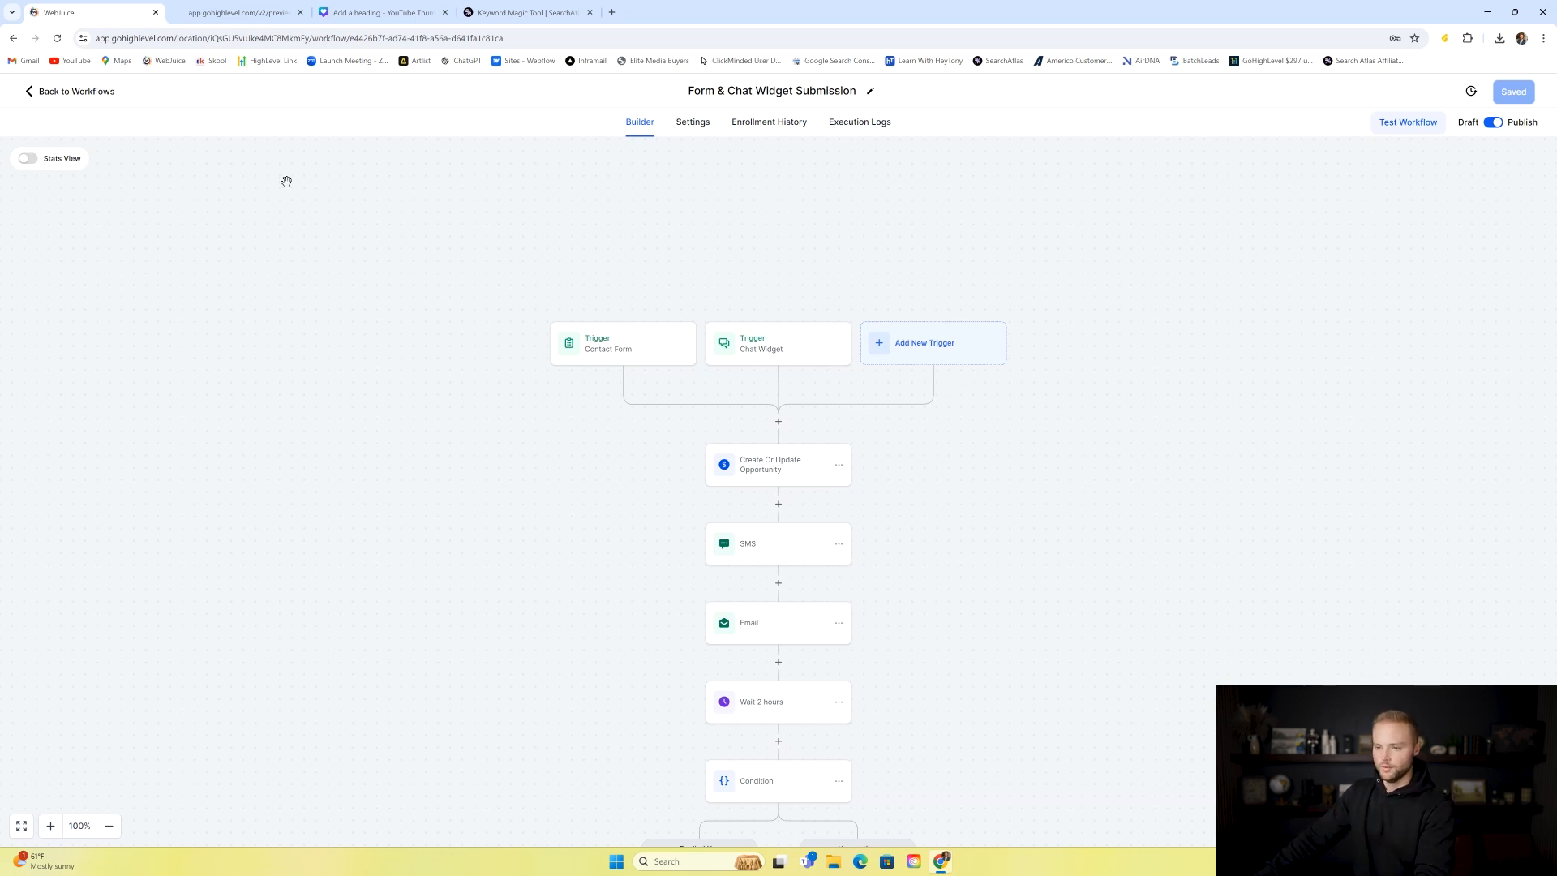
{"action": "scroll", "coordinate": [829, 329], "scroll_direction": "down", "scroll_amount": 3}
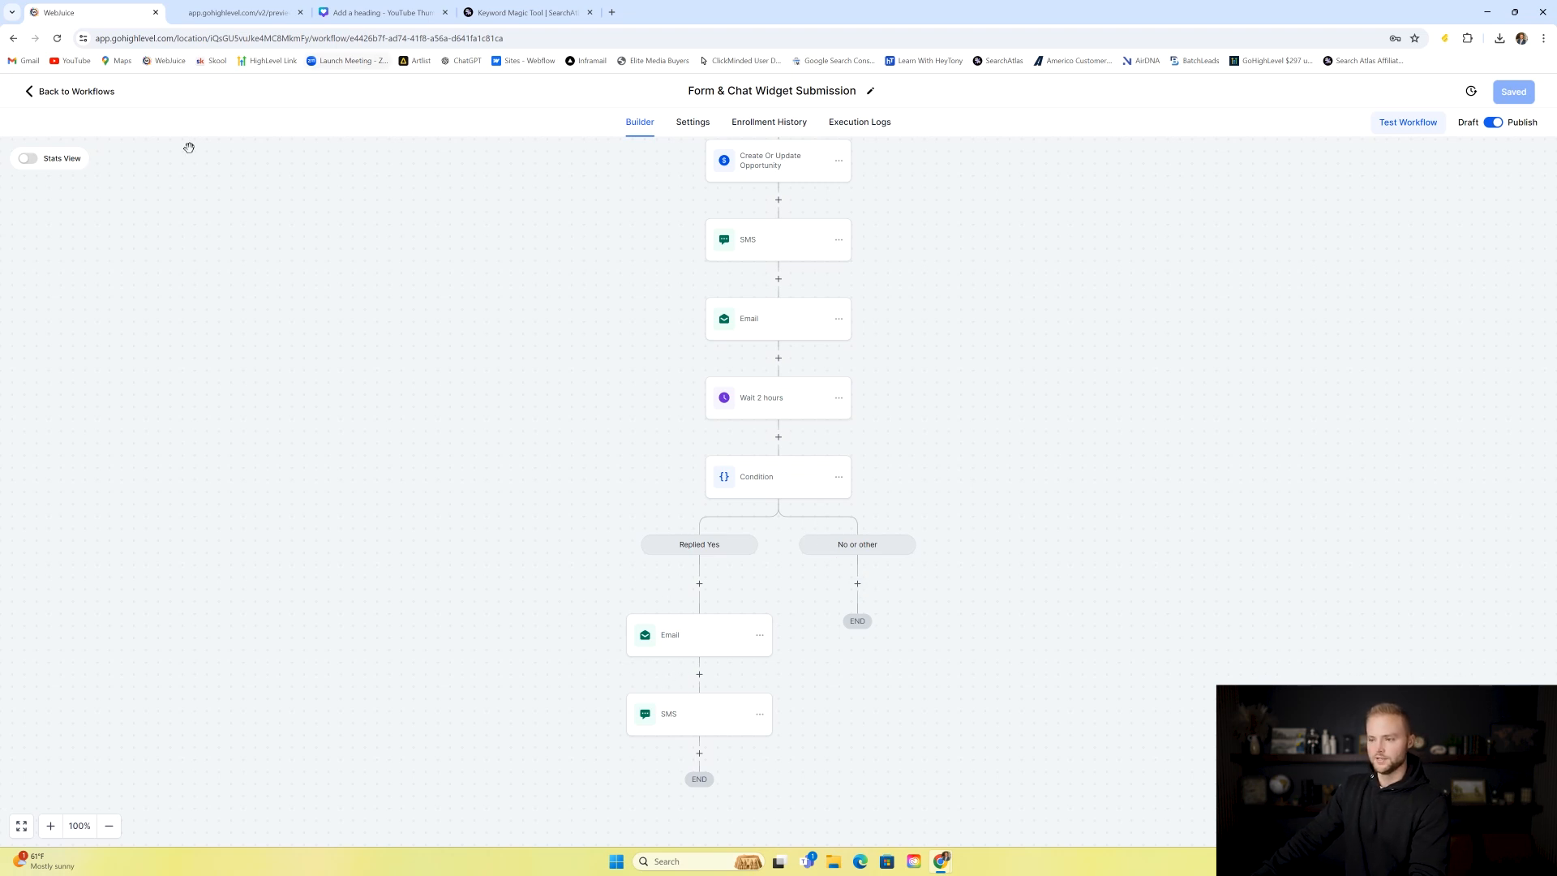
- Return to the workflow list and open the Appointment trigger of the Recipe - Appointment Confirmation + Reminder + Review Request workflow
{"action": "left_click", "coordinate": [48, 91]}
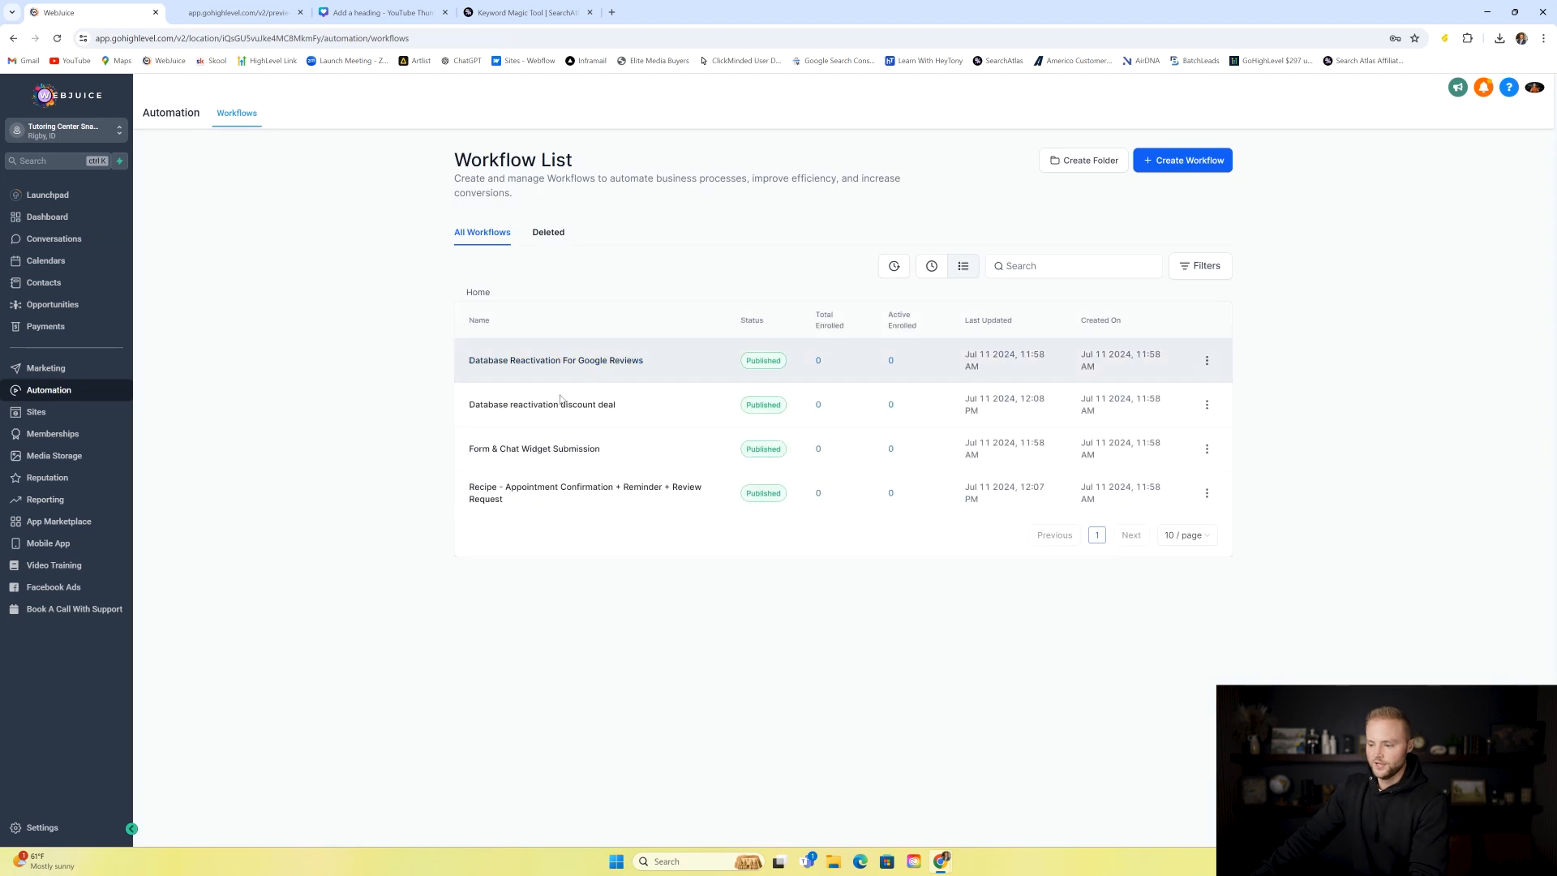
{"action": "left_click", "coordinate": [538, 492]}
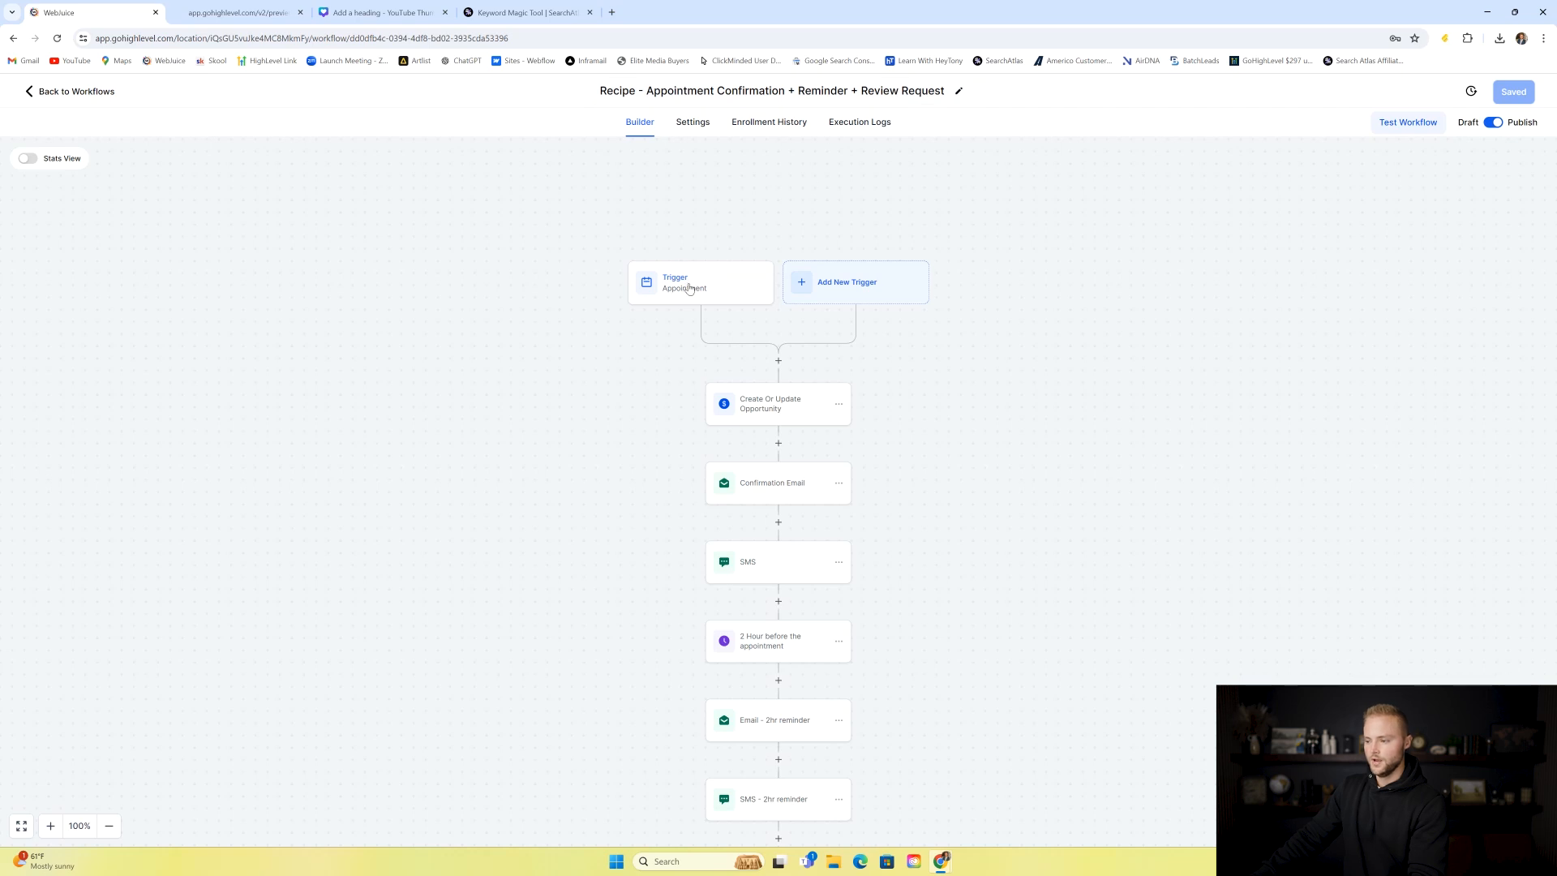
{"action": "left_click", "coordinate": [654, 296]}
- On the previewed website, open the Book a Call page and choose English Tutoring and a staff member to reach the date selection
{"action": "left_click", "coordinate": [239, 12]}
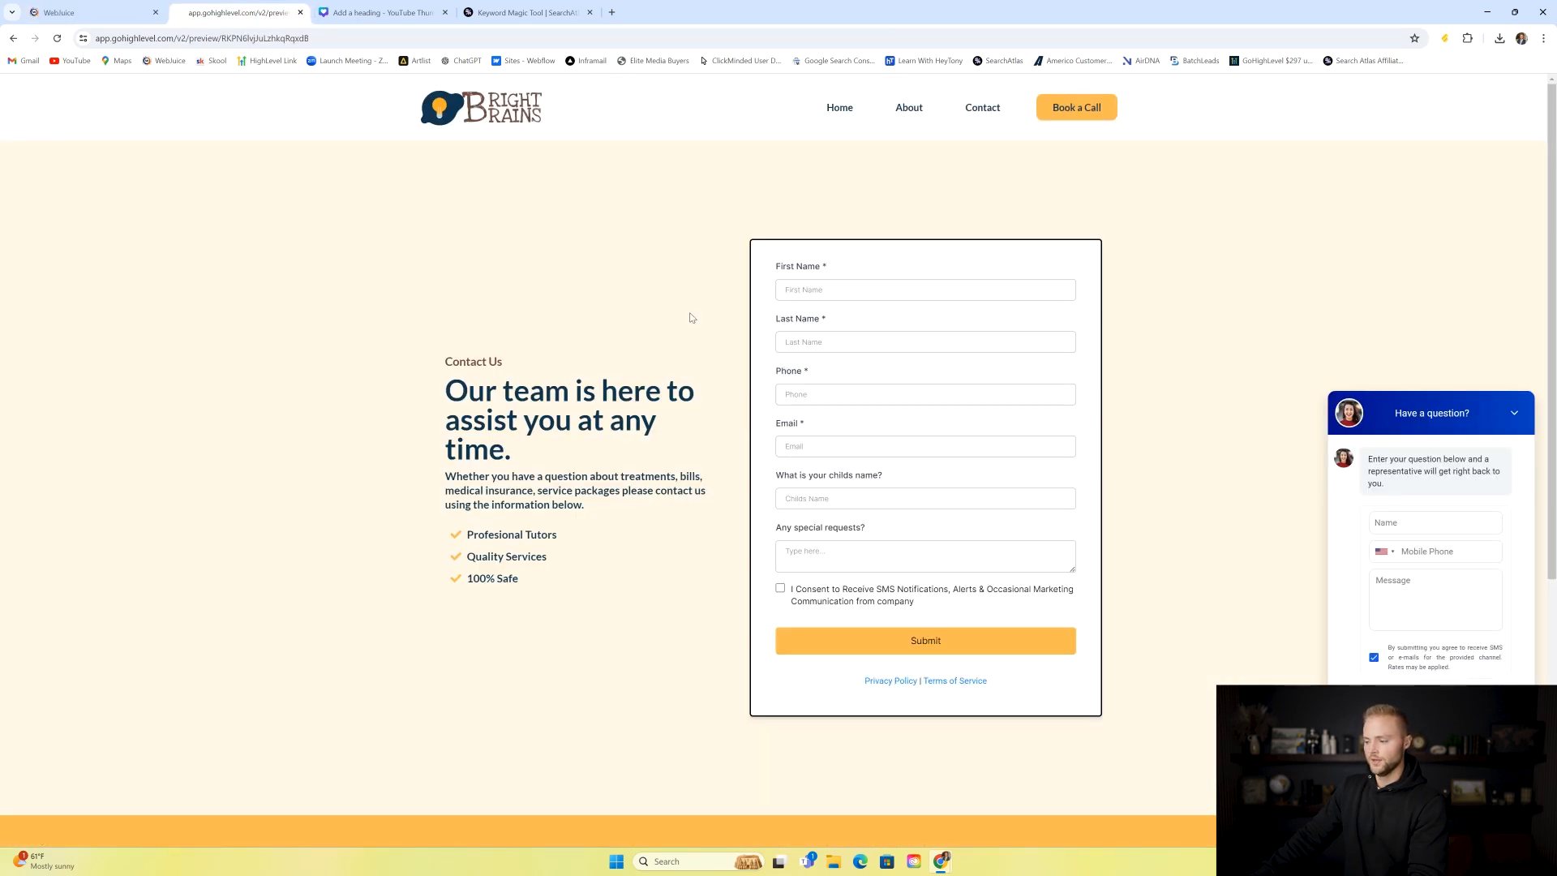
{"action": "left_click", "coordinate": [1075, 112]}
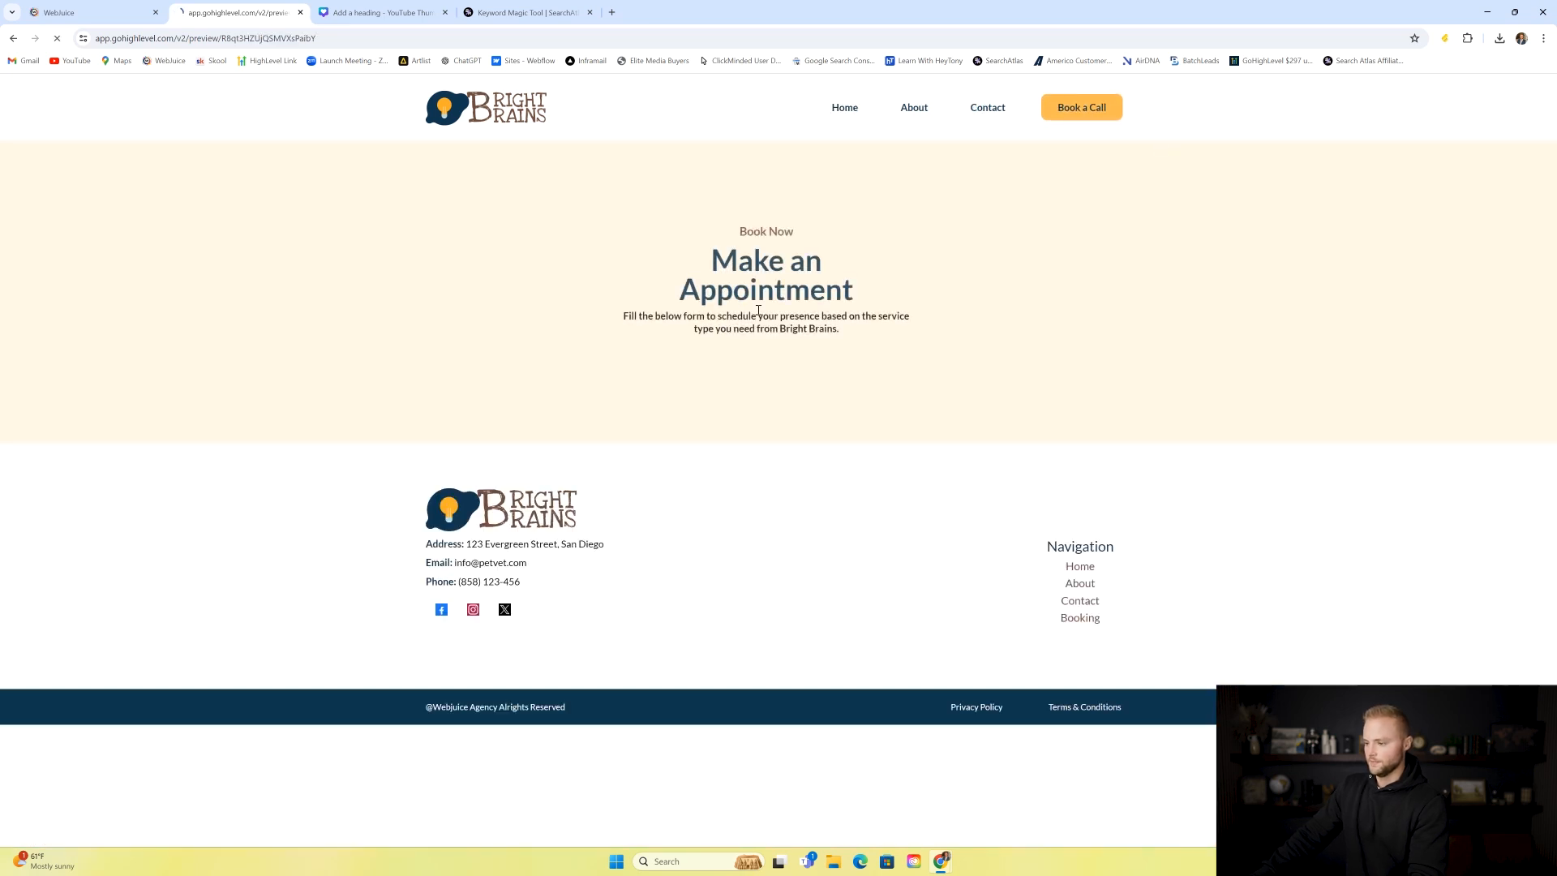
{"action": "scroll", "coordinate": [838, 320], "scroll_direction": "down", "scroll_amount": 2}
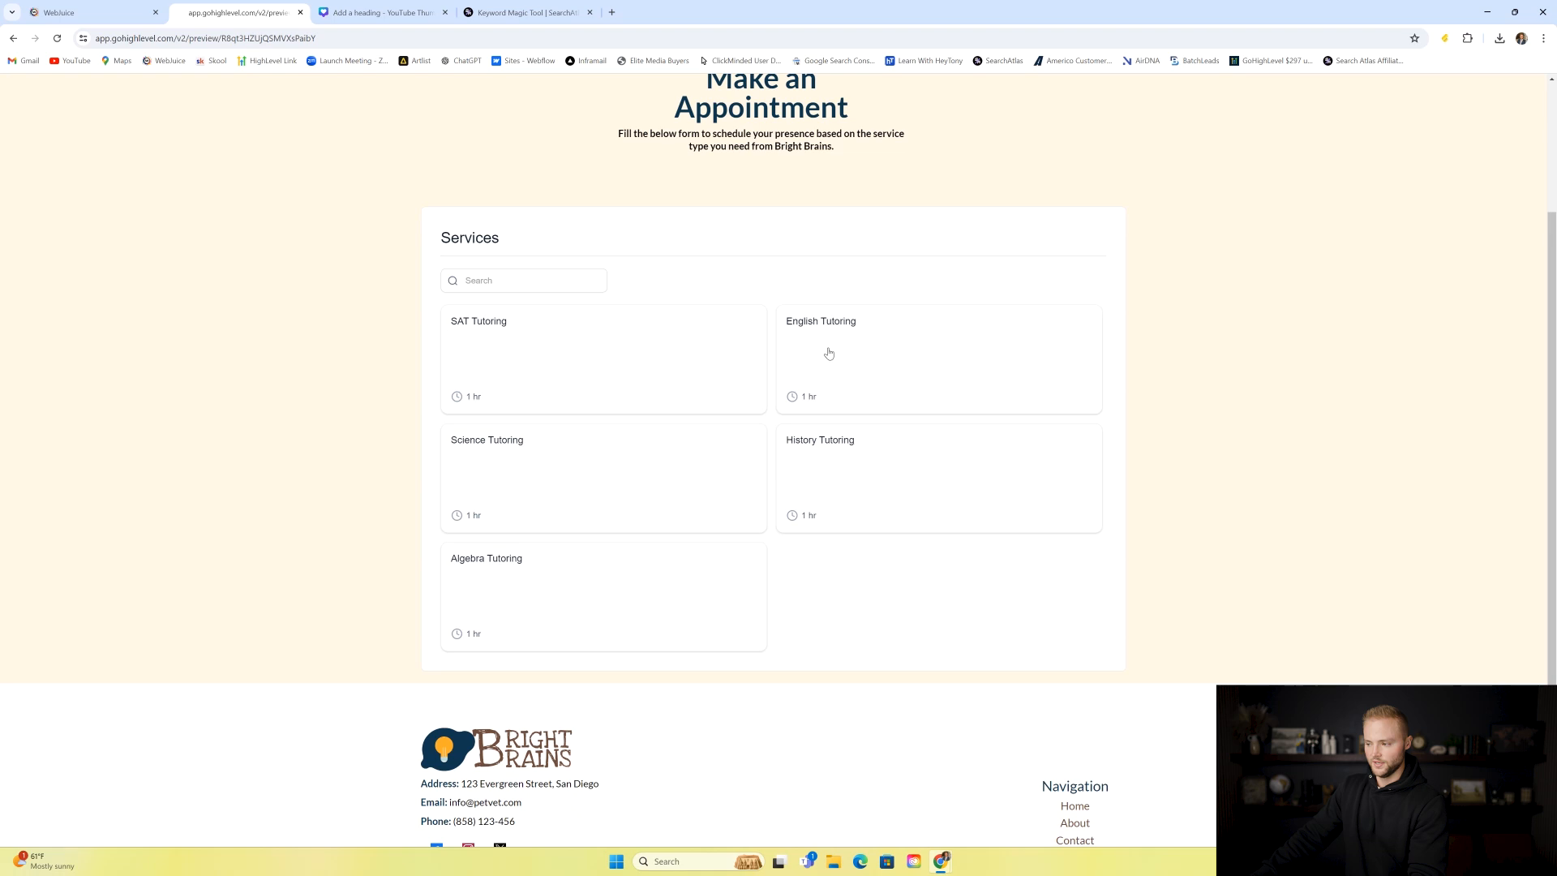
{"action": "left_click", "coordinate": [829, 354]}
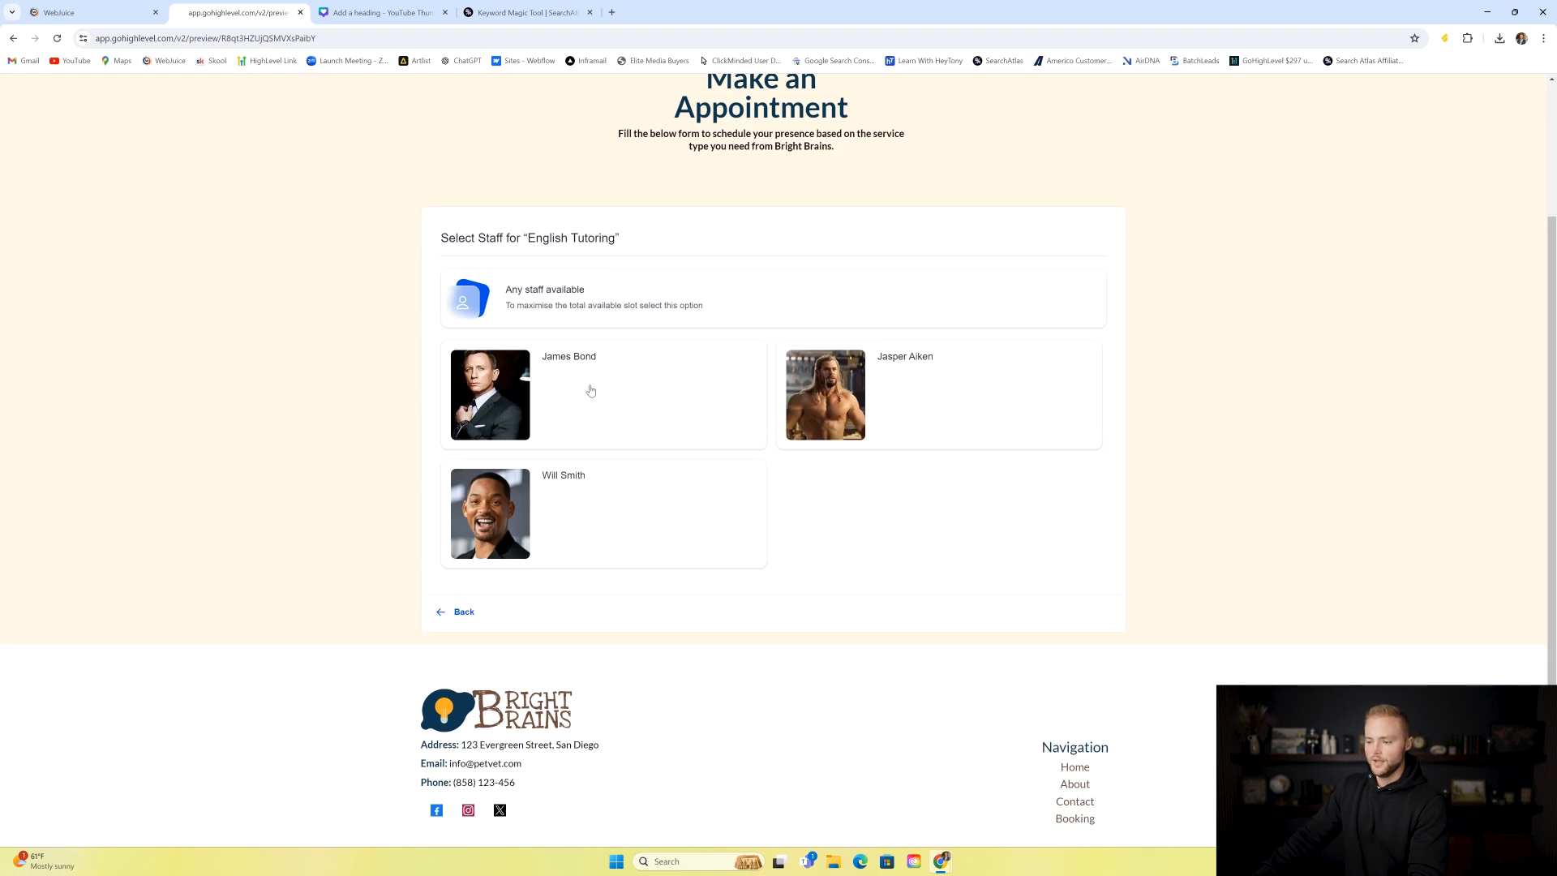
{"action": "left_click", "coordinate": [572, 524]}
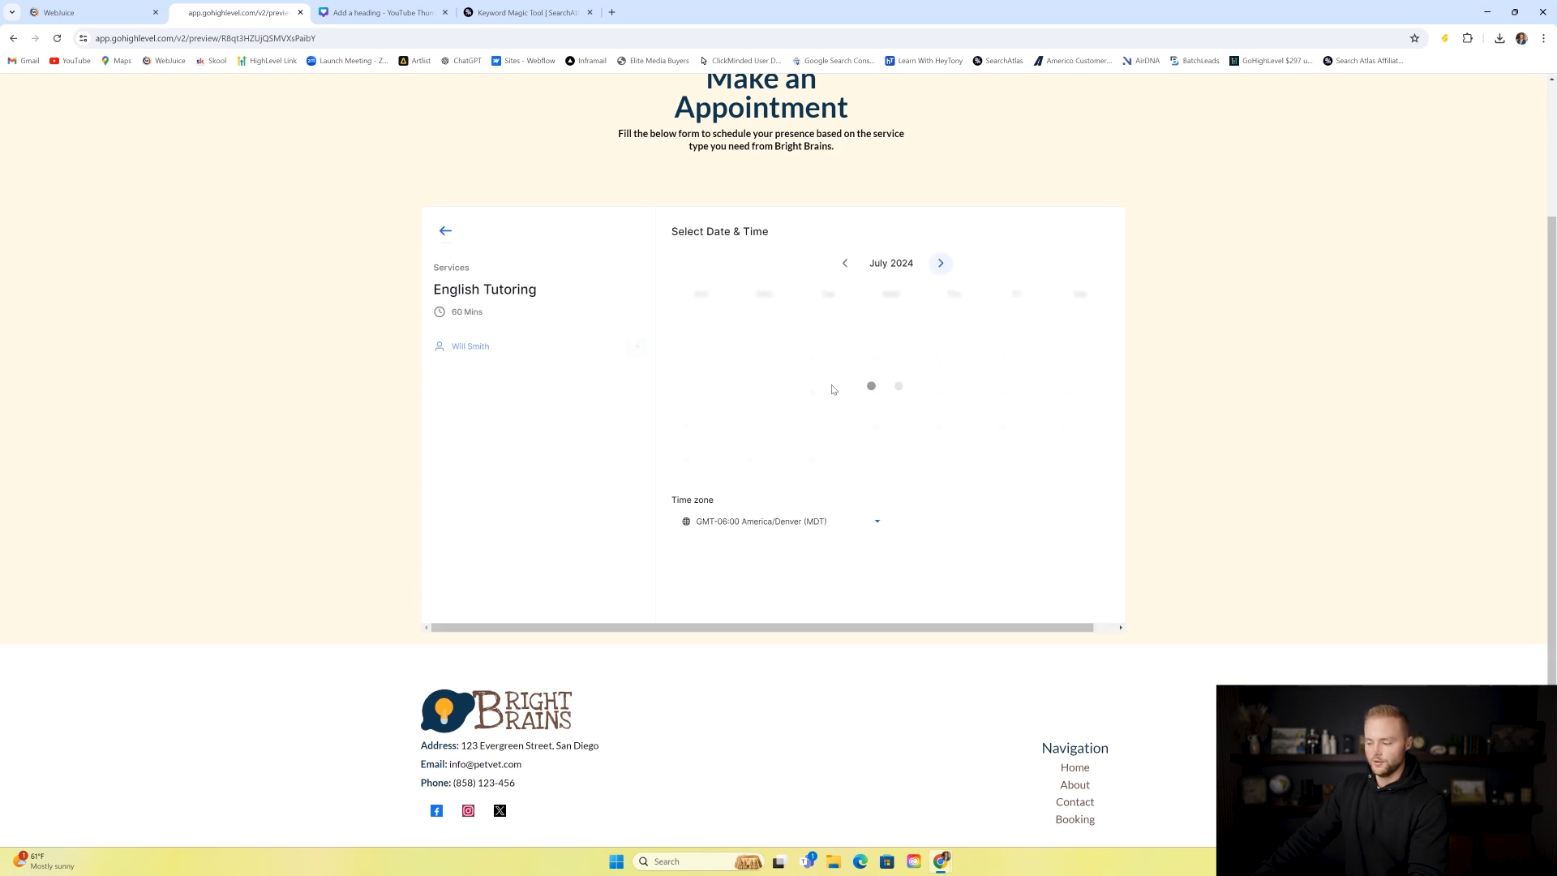
- Back in the workflow, review the Appointment trigger's filters and the settings of the first Create Or Update Opportunity action
{"action": "left_click", "coordinate": [92, 13]}
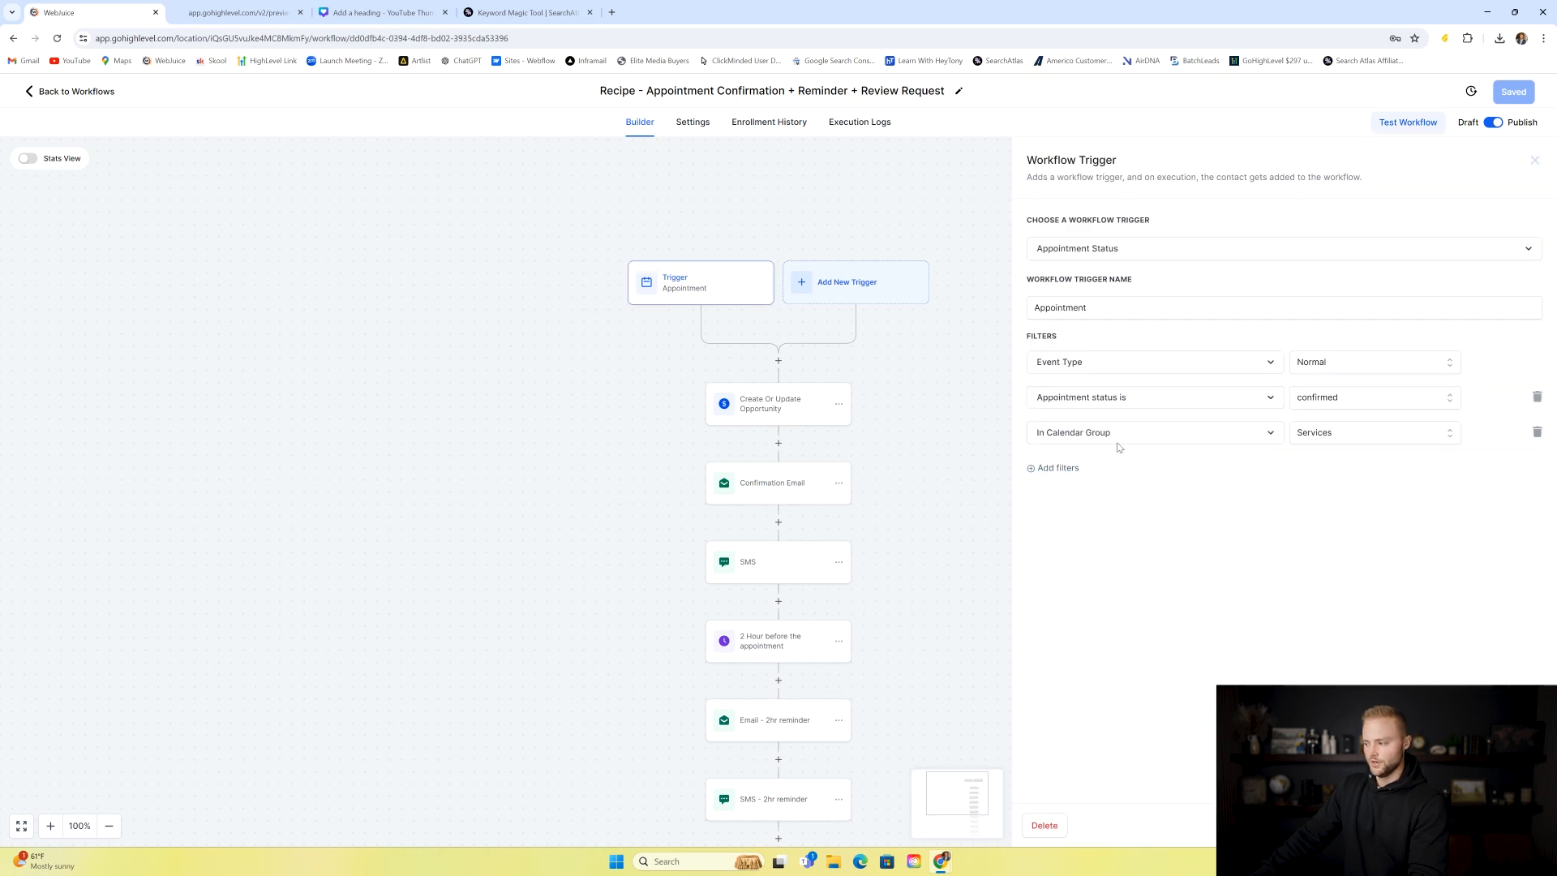
{"action": "left_click", "coordinate": [900, 359]}
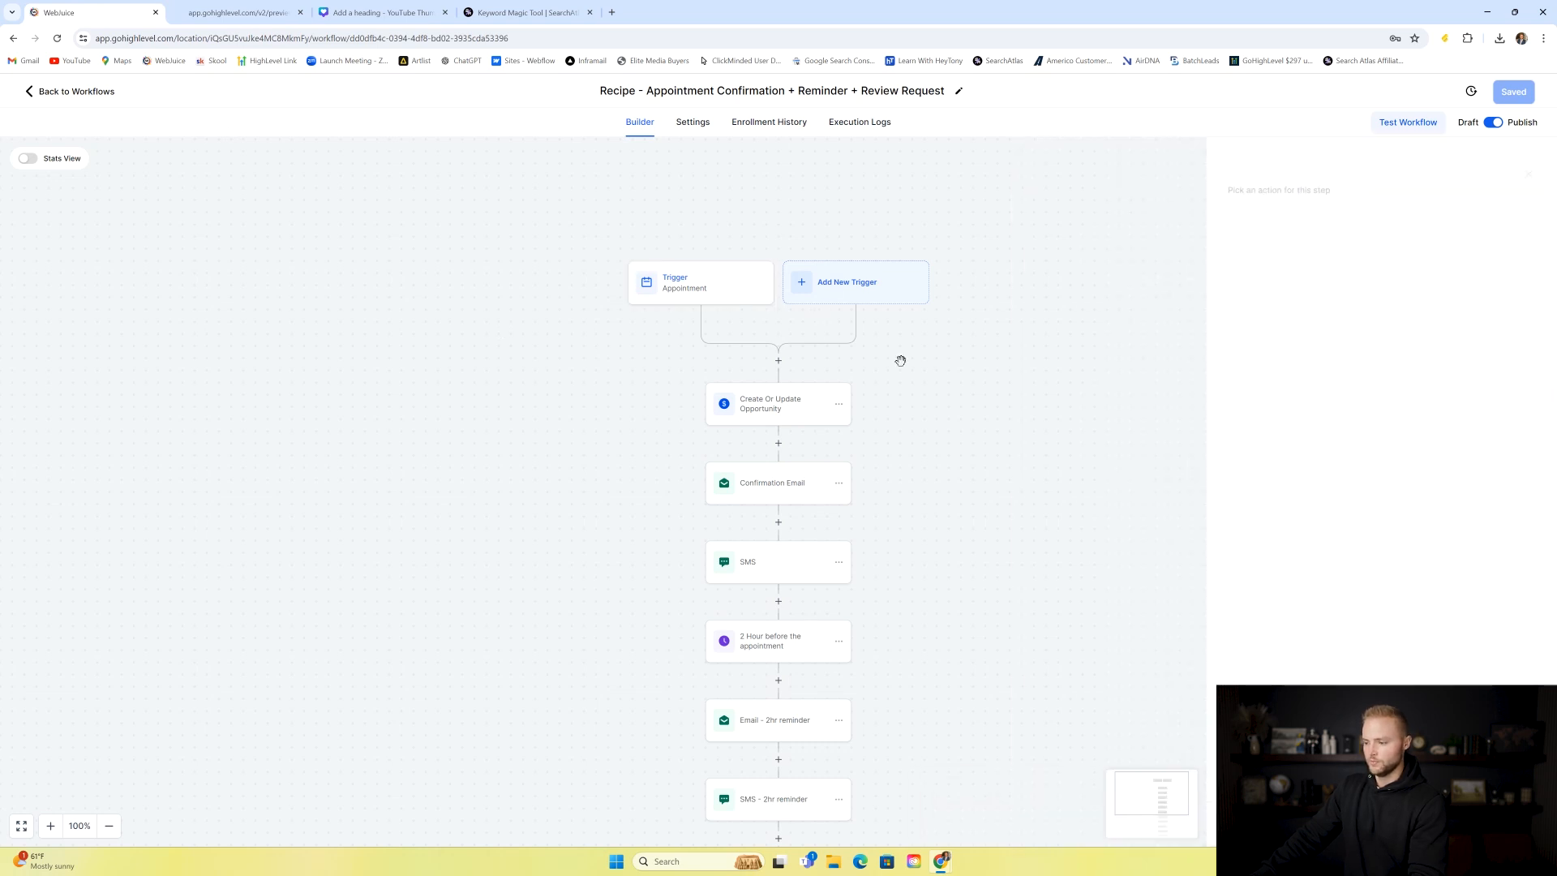
{"action": "scroll", "coordinate": [821, 240], "scroll_direction": "down", "scroll_amount": 2}
{"action": "left_click", "coordinate": [758, 325]}
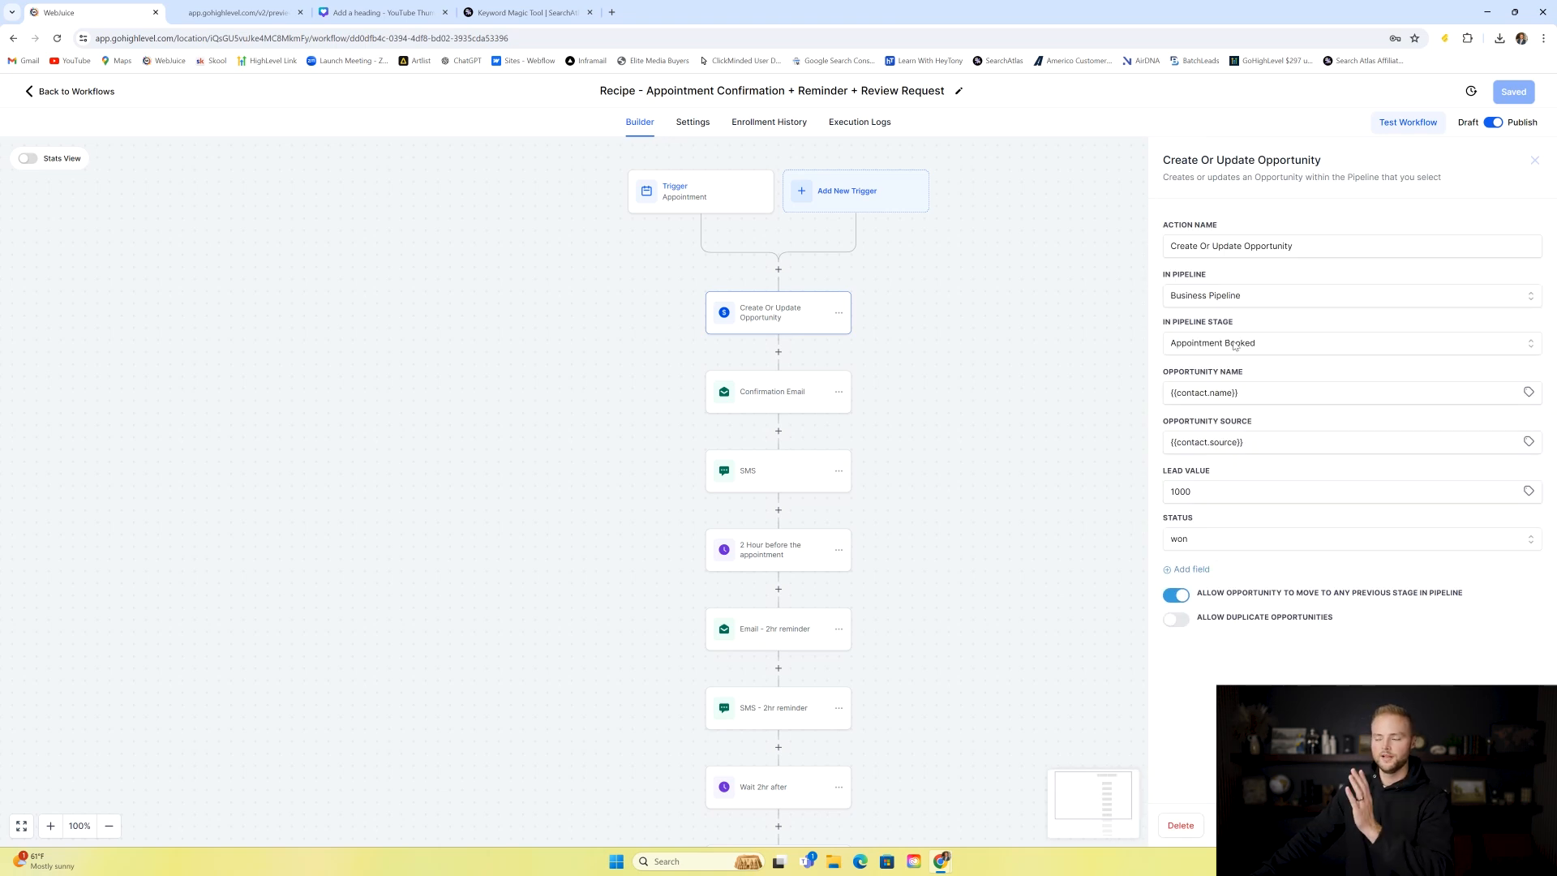
- Read the Confirmation Email, highlighting its contact first name placeholder, and the confirmation SMS message
{"action": "left_click", "coordinate": [820, 394]}
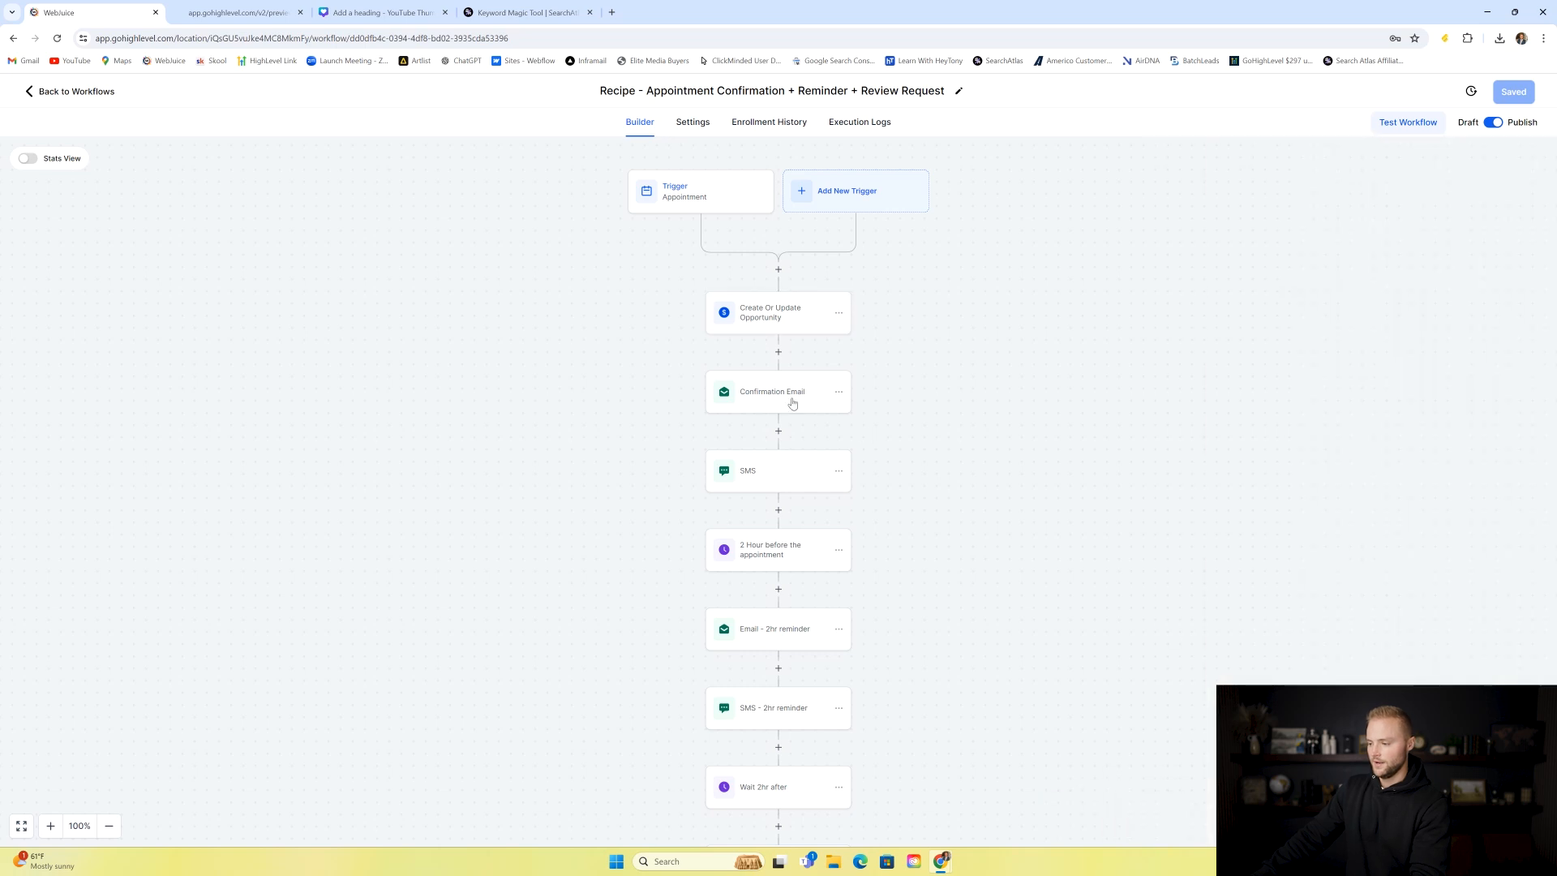
{"action": "scroll", "coordinate": [1330, 355], "scroll_direction": "down", "scroll_amount": 1}
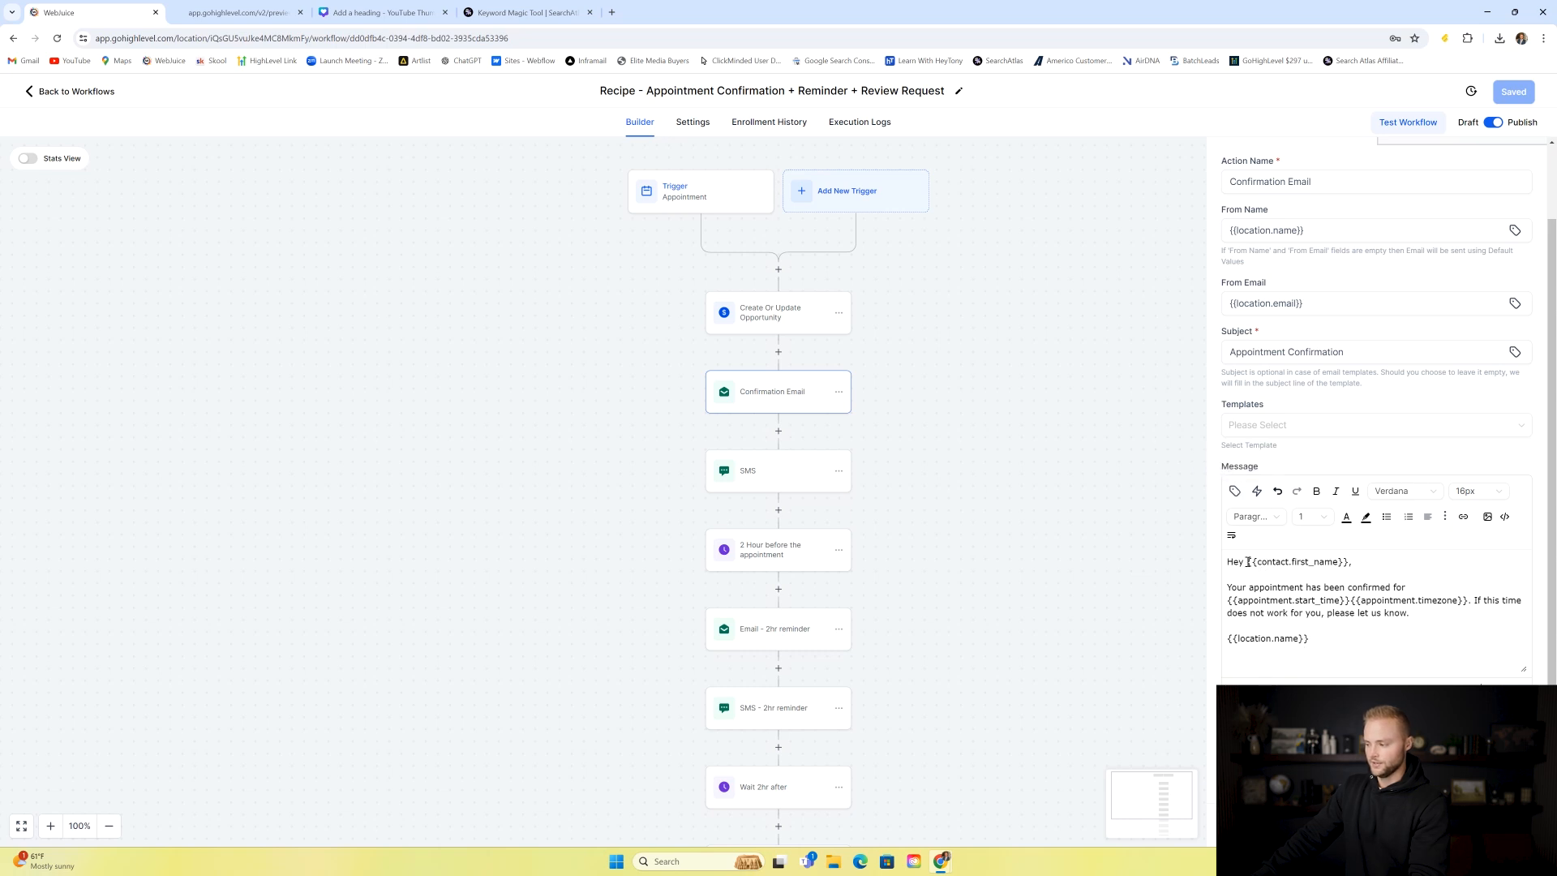
{"action": "left_click_drag", "start_coordinate": [1247, 561], "coordinate": [1349, 564]}
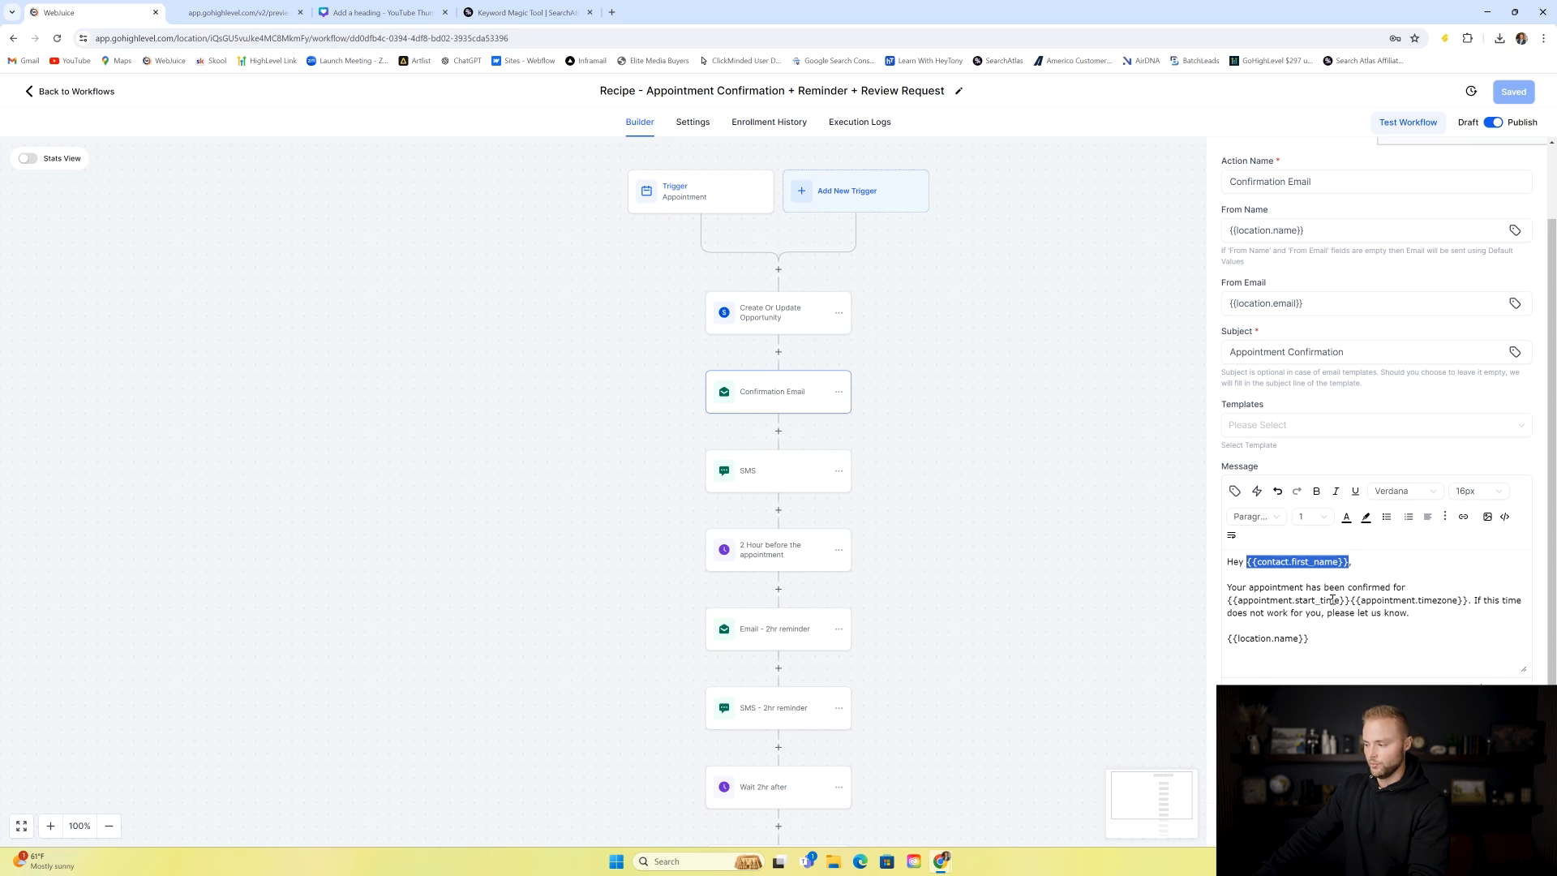
{"action": "left_click", "coordinate": [793, 483]}
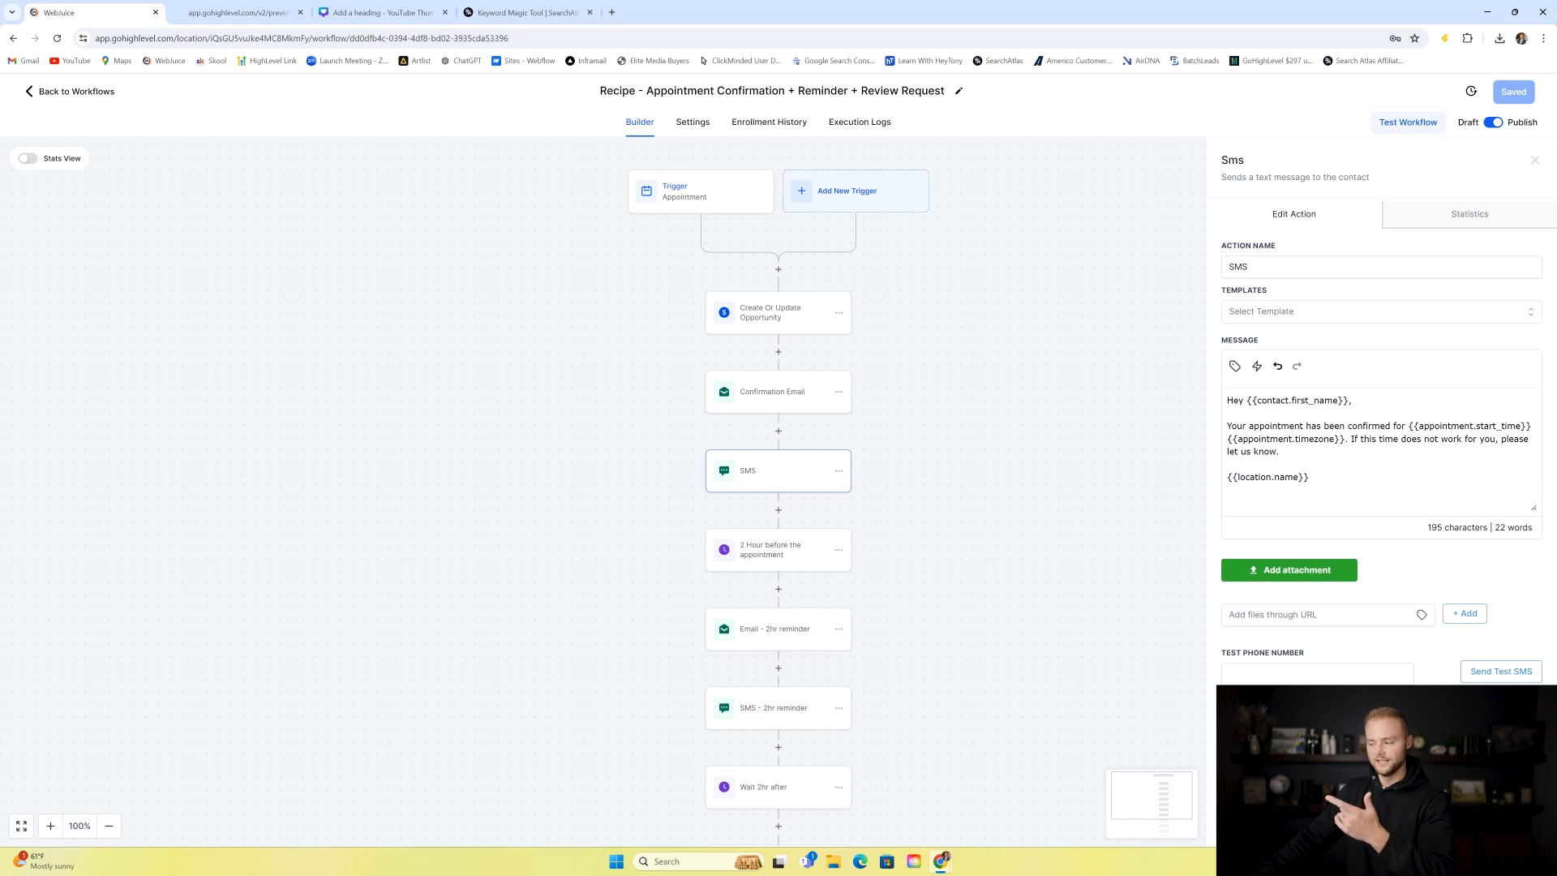
{"action": "left_click", "coordinate": [1427, 826]}
- Inspect the timing of the 2 Hour before the appointment wait action, including its hours value
{"action": "scroll", "coordinate": [1178, 528], "scroll_direction": "down", "scroll_amount": 3}
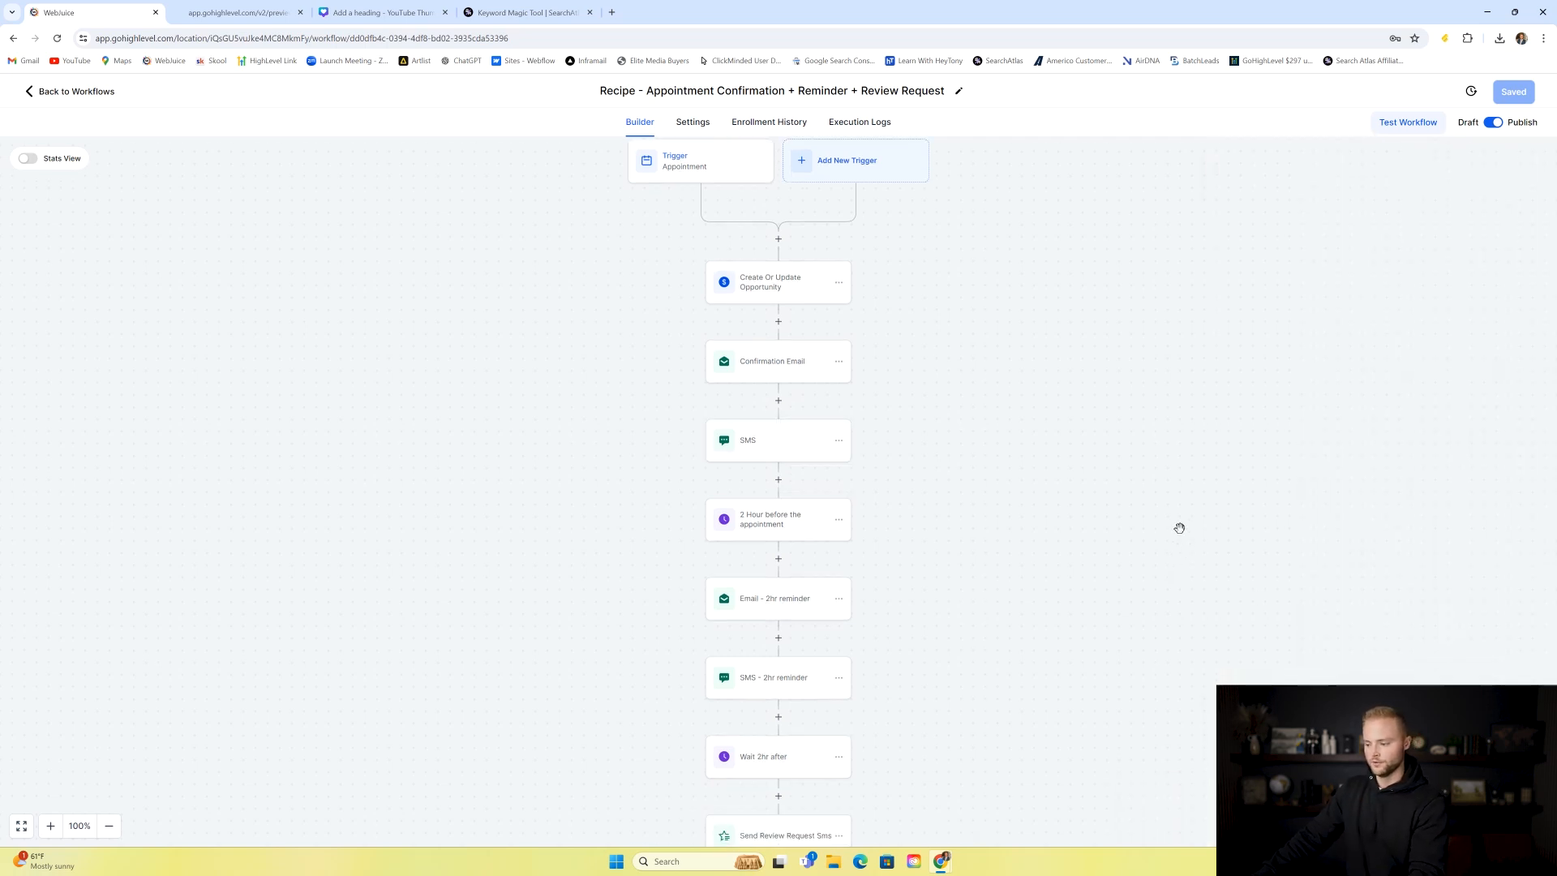
{"action": "left_click", "coordinate": [776, 436]}
{"action": "left_click", "coordinate": [1386, 369]}
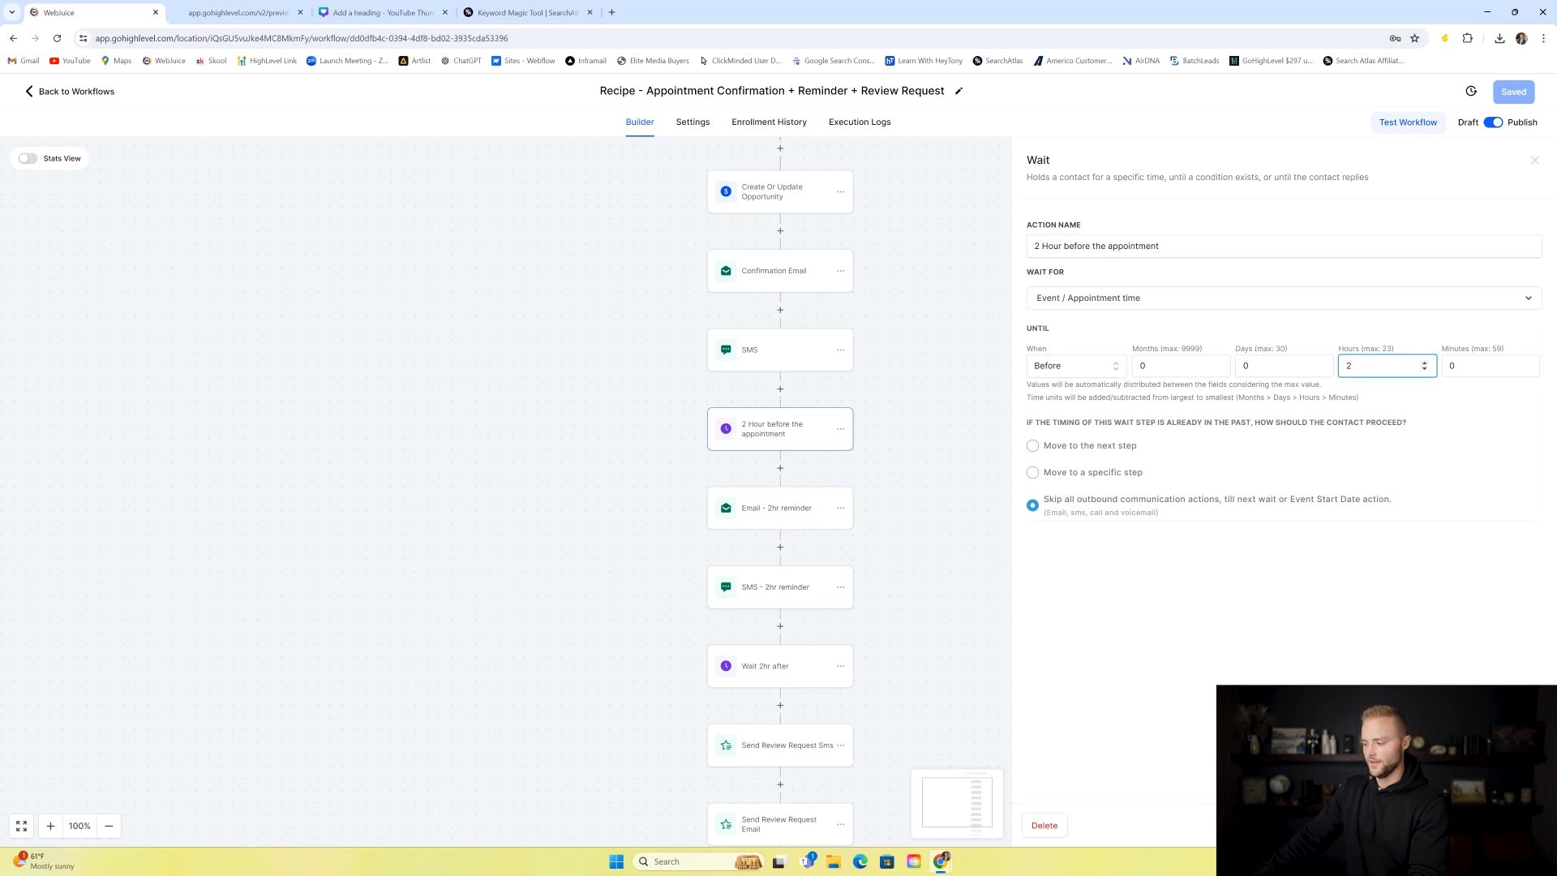
- Read the messages of the Email - 2hr reminder and SMS - 2hr reminder actions
{"action": "left_click", "coordinate": [823, 515]}
{"action": "scroll", "coordinate": [1003, 418], "scroll_direction": "down", "scroll_amount": 1}
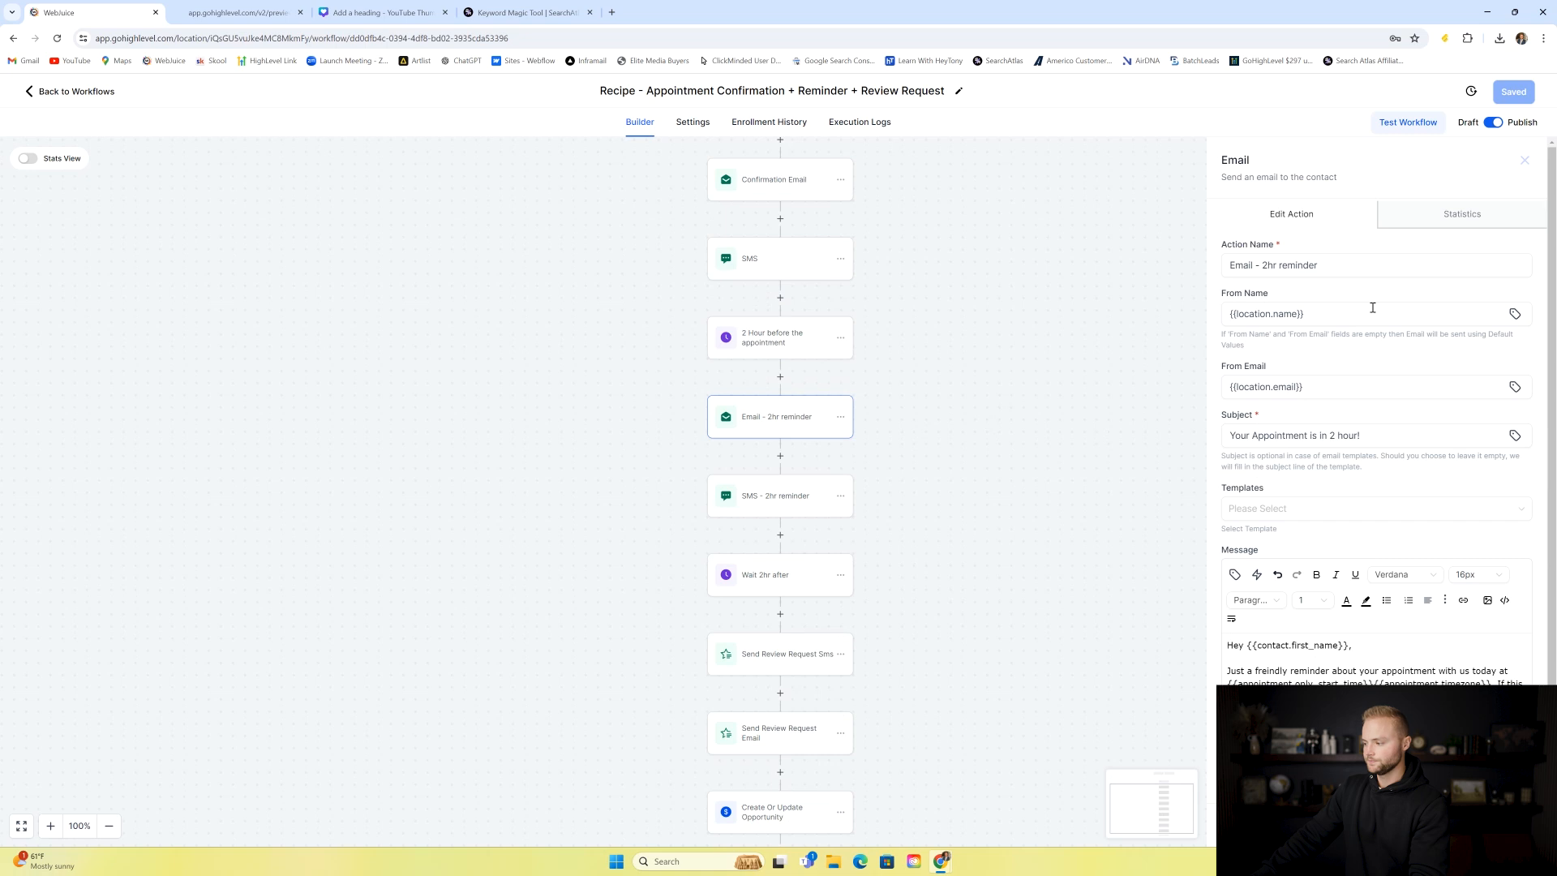
{"action": "scroll", "coordinate": [1373, 307], "scroll_direction": "down", "scroll_amount": 1}
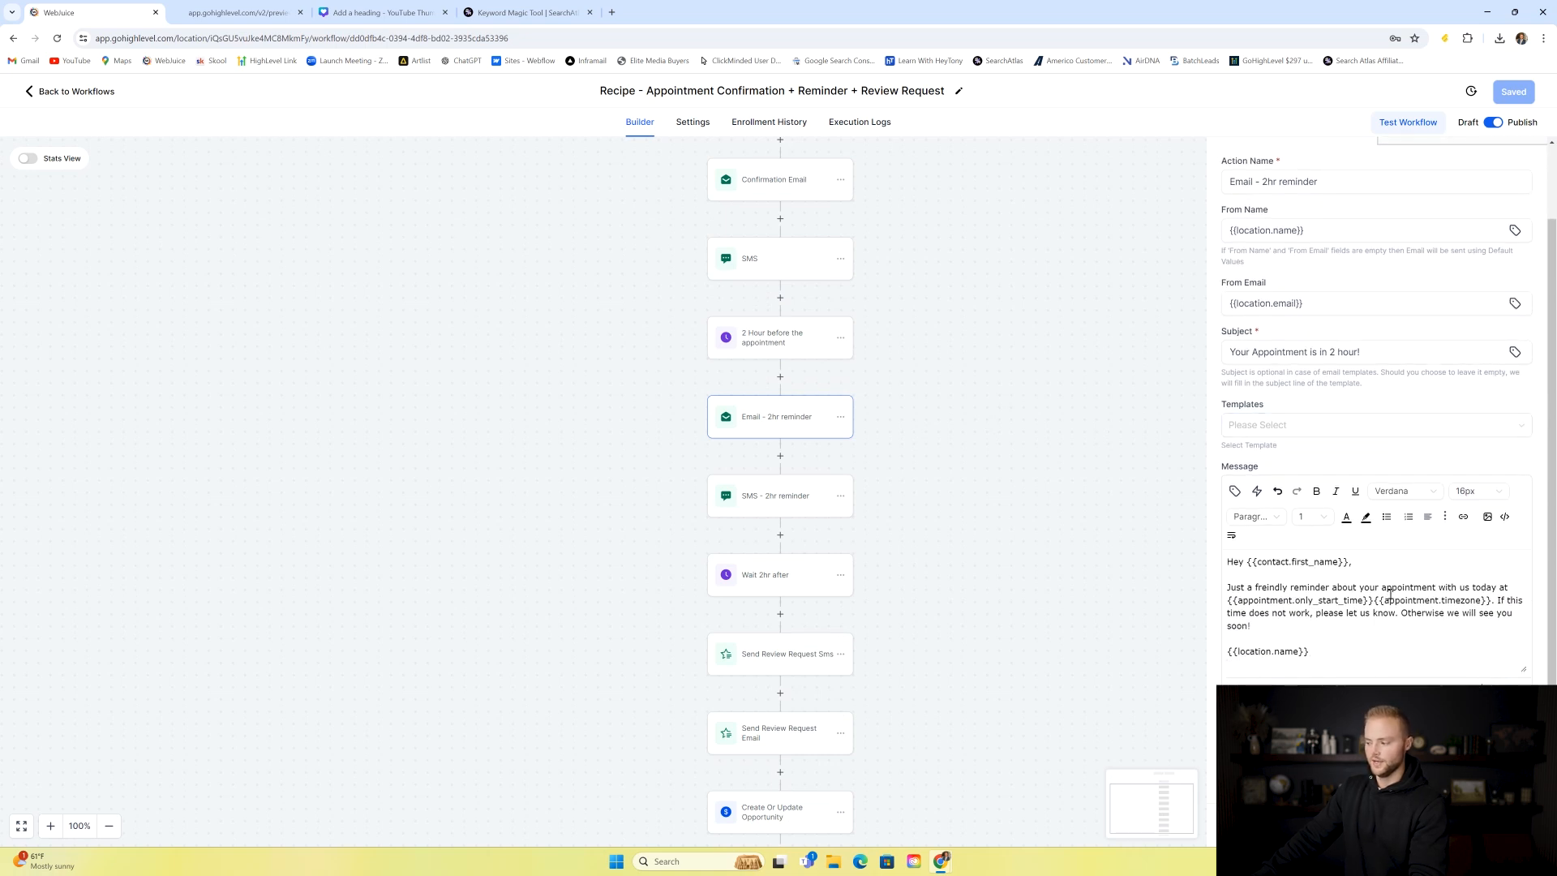
{"action": "left_click", "coordinate": [848, 487]}
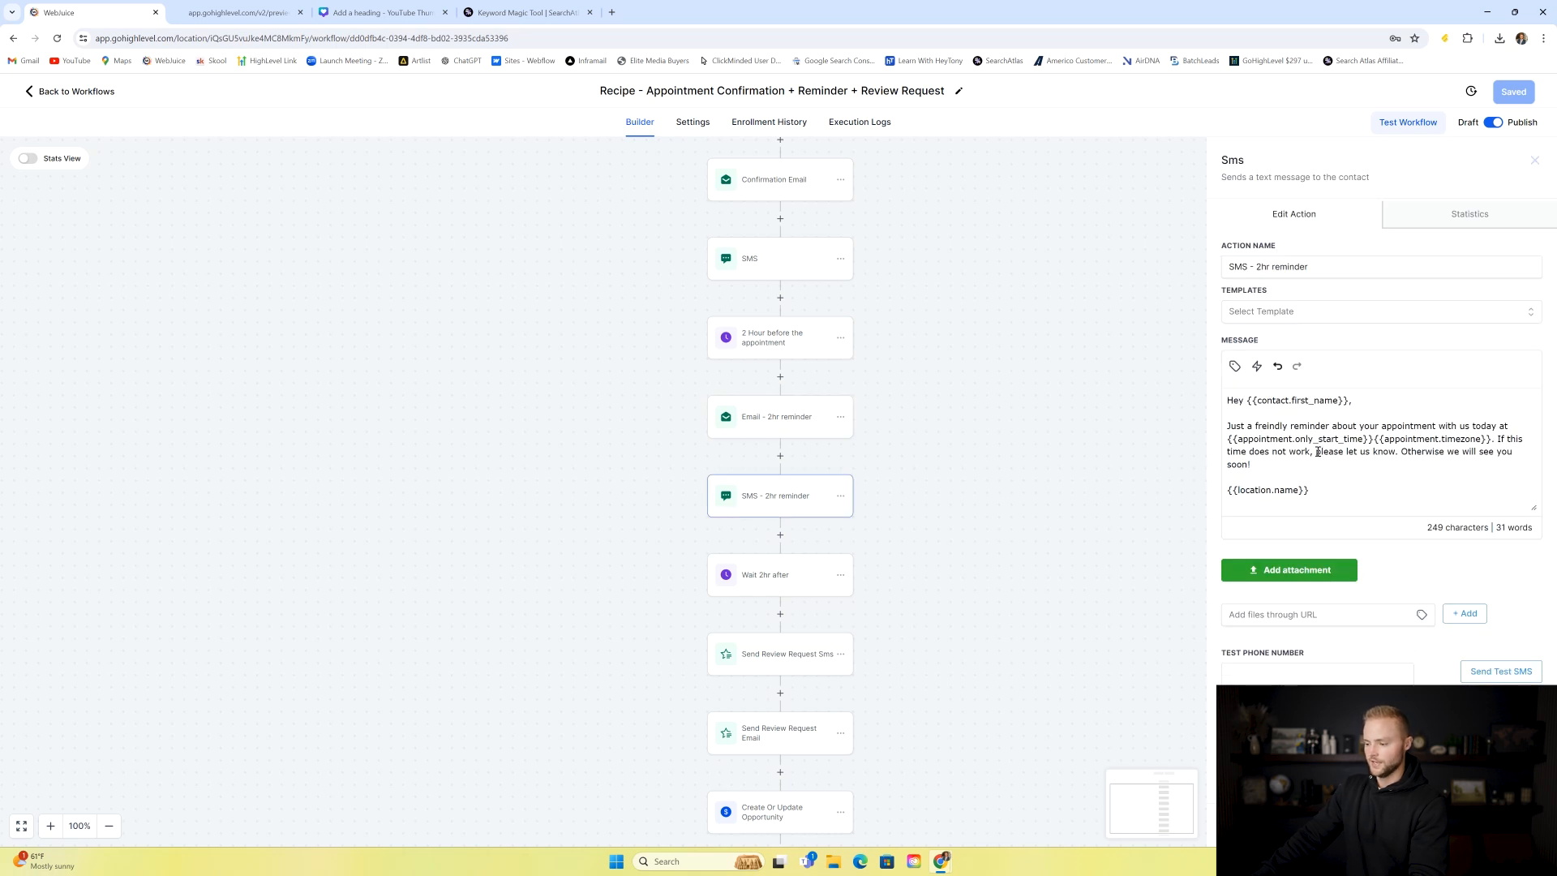
{"action": "left_click", "coordinate": [1050, 469]}
{"action": "scroll", "coordinate": [1050, 470], "scroll_direction": "down", "scroll_amount": 1}
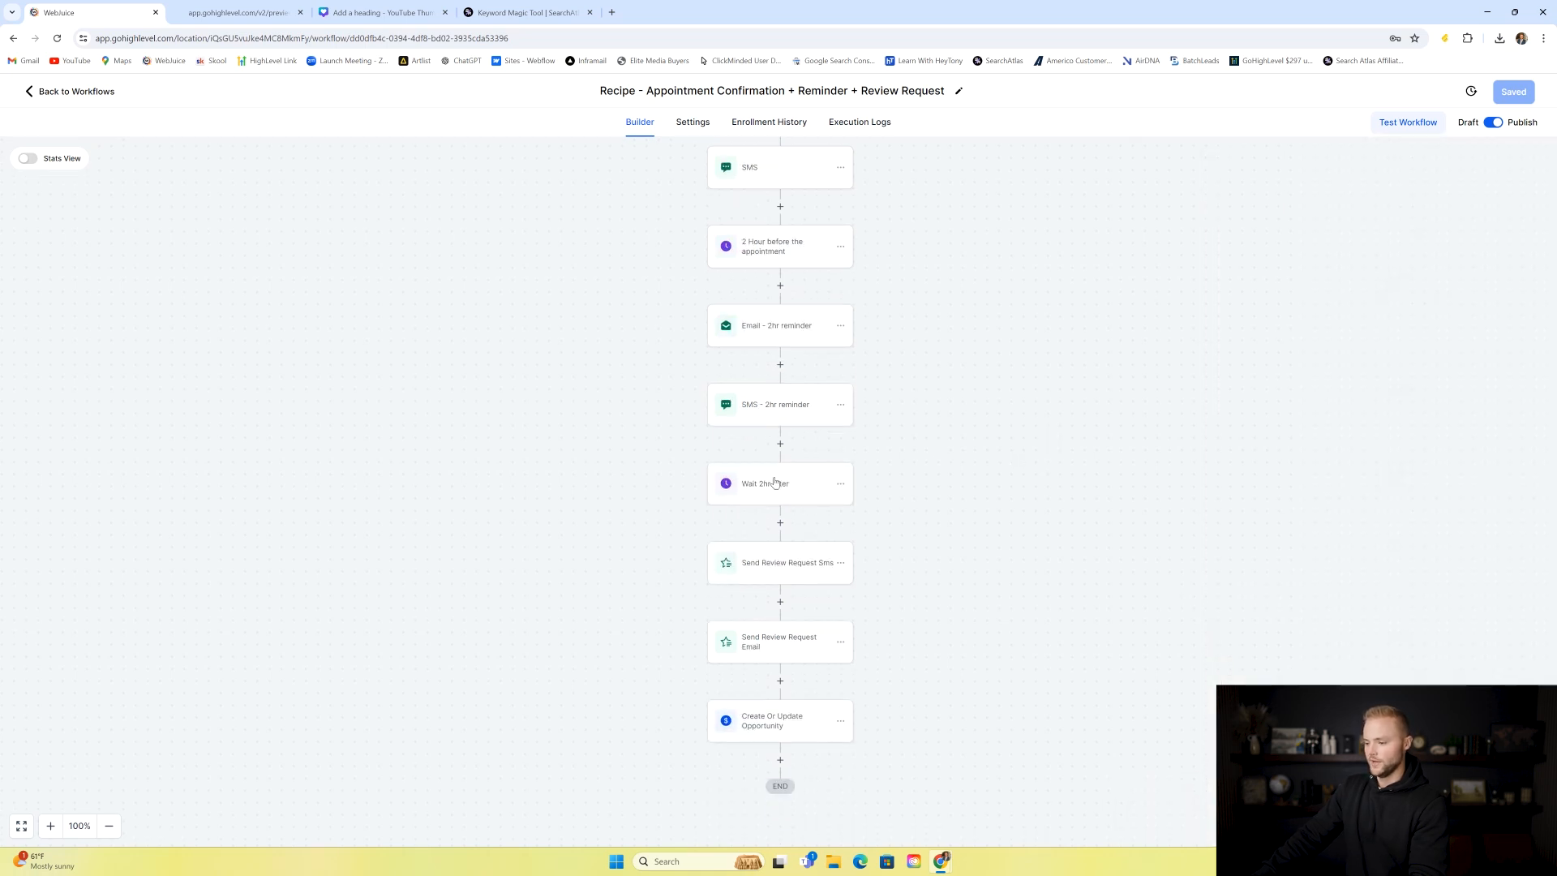
- Inspect the Wait 2hr after action's timing and the review types of the Send Review Request Sms and Email actions
{"action": "left_click", "coordinate": [776, 486]}
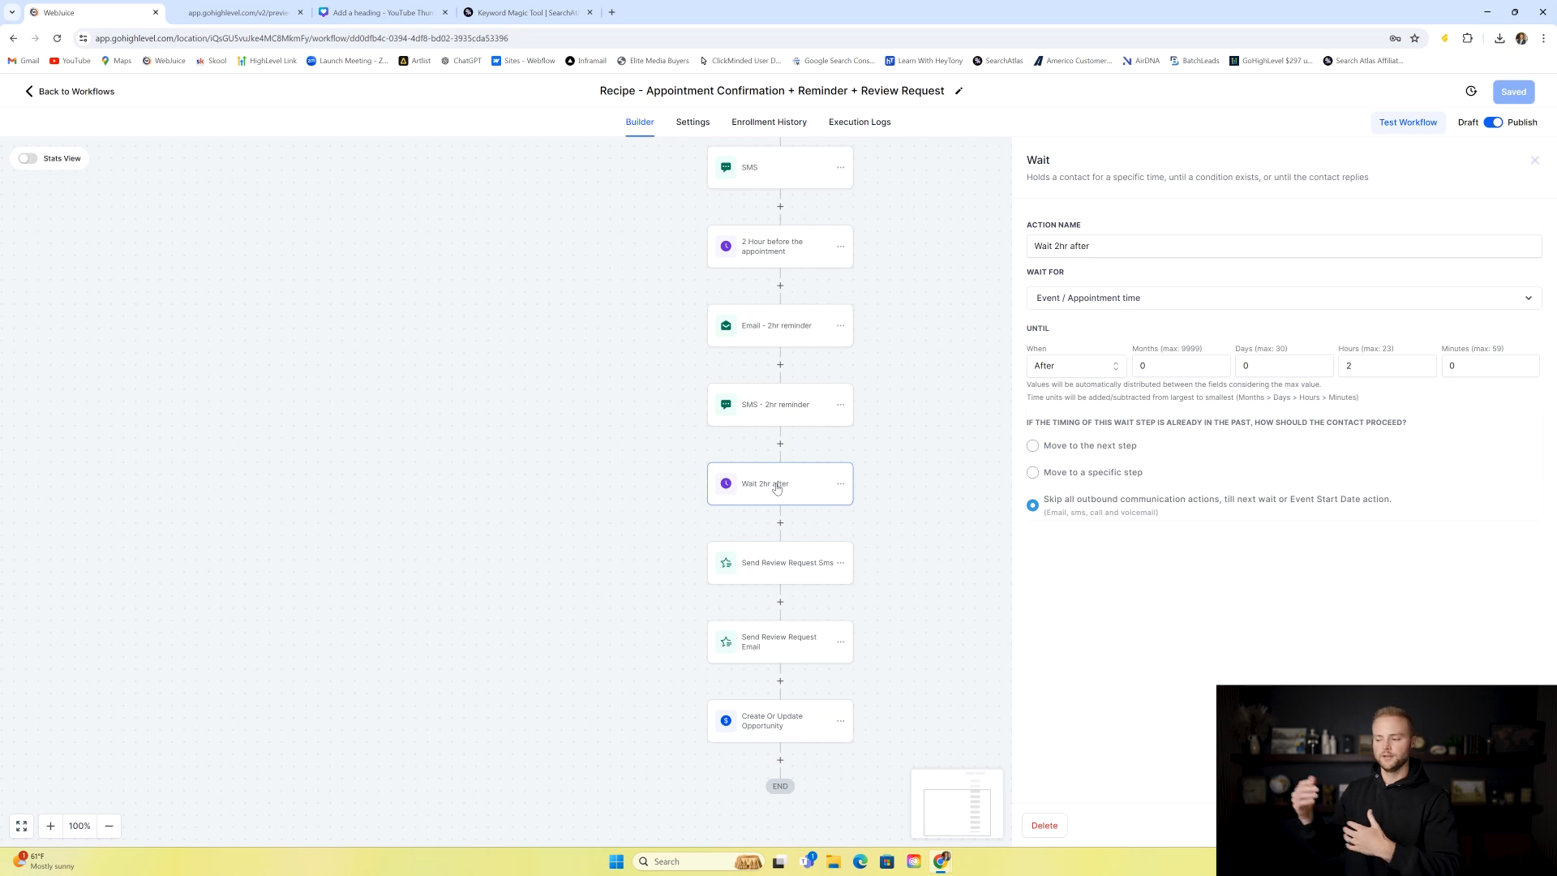
{"action": "left_click", "coordinate": [801, 578]}
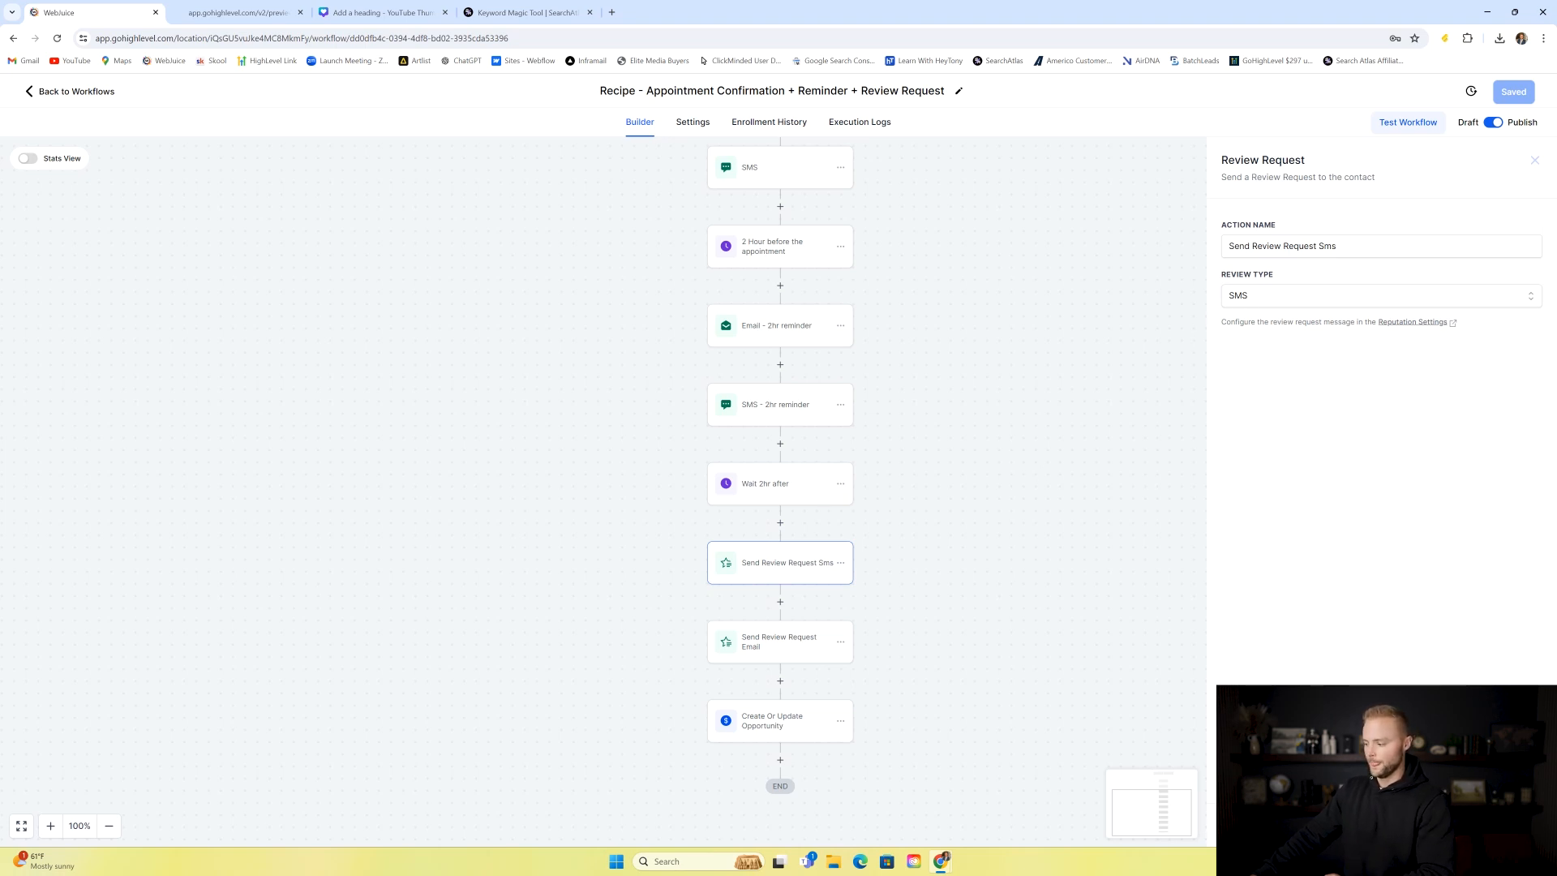
{"action": "left_click", "coordinate": [790, 659]}
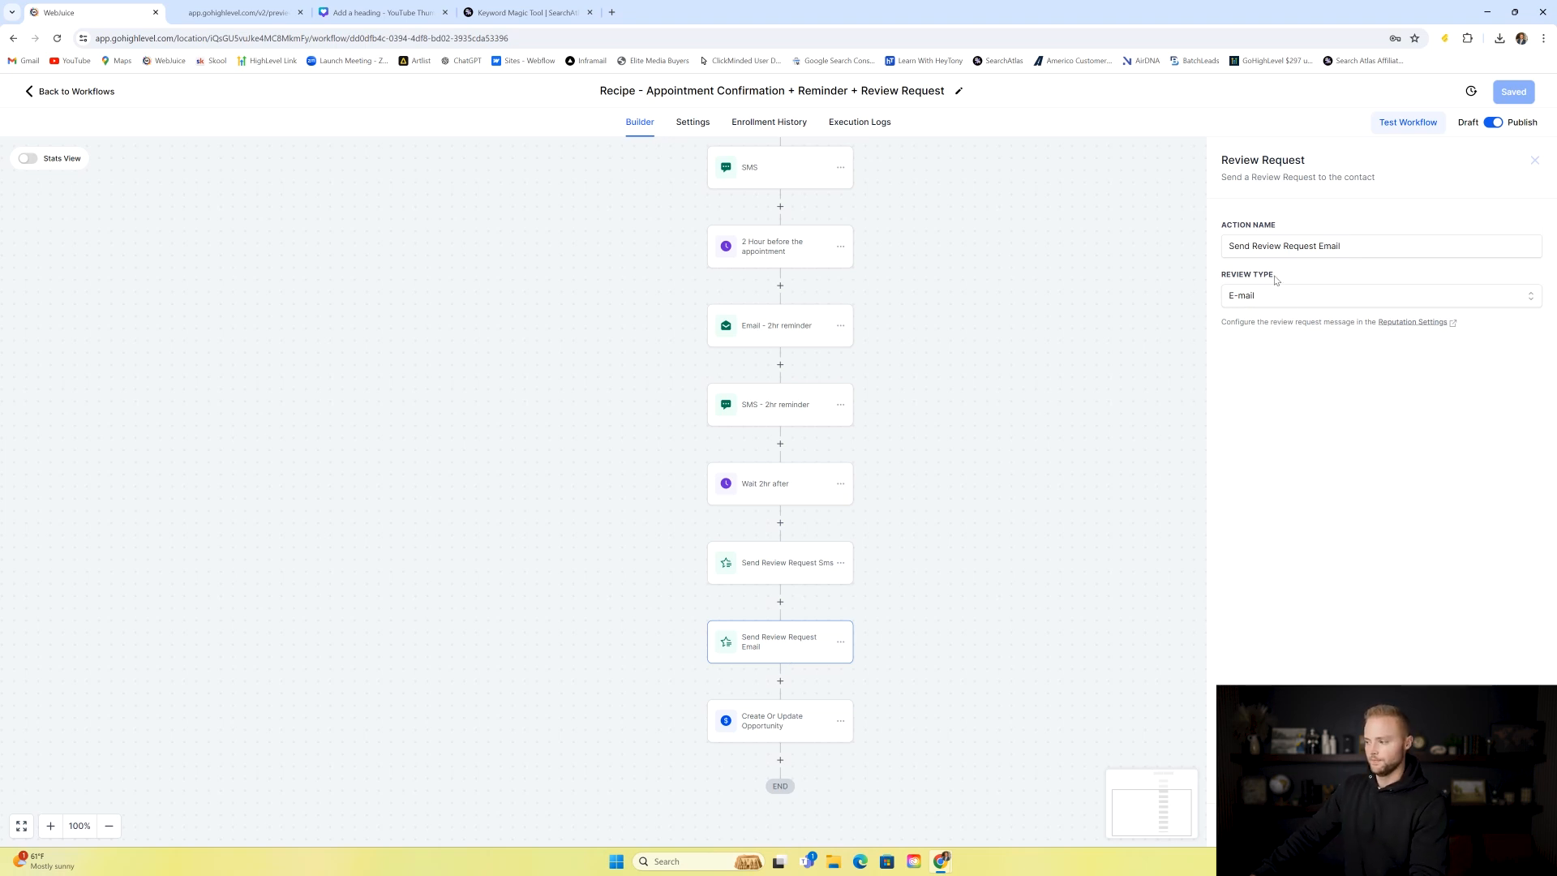
{"action": "left_click", "coordinate": [1427, 825]}
{"action": "scroll", "coordinate": [997, 438], "scroll_direction": "down", "scroll_amount": 3}
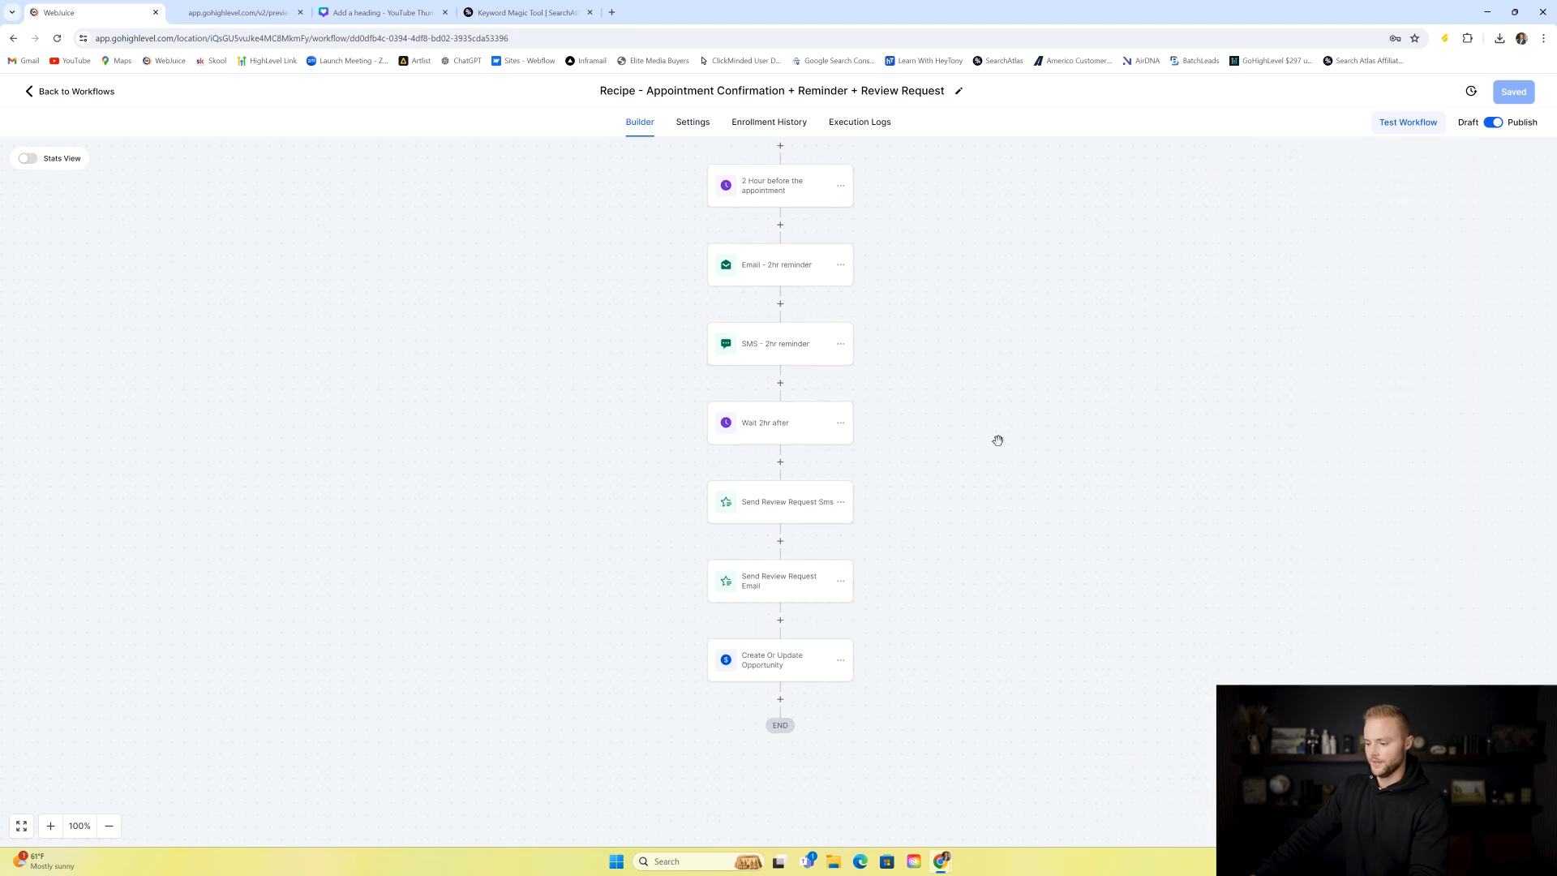
- Review the final Create Or Update Opportunity action and the workflow's general settings, and return to the builder
{"action": "left_click", "coordinate": [795, 609]}
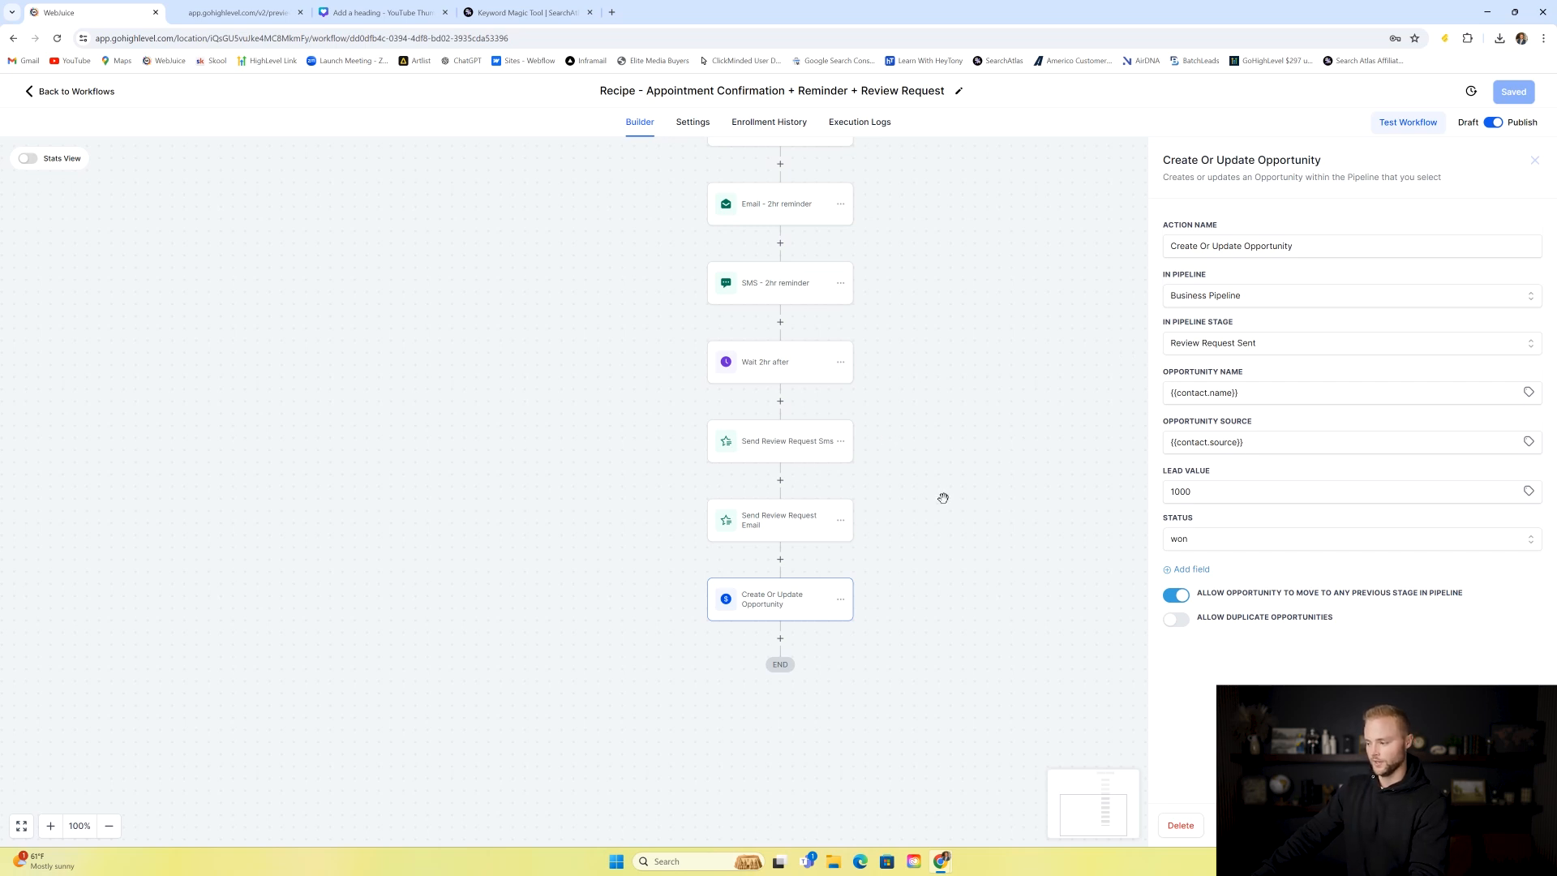
{"action": "left_click", "coordinate": [1119, 549]}
{"action": "scroll", "coordinate": [1019, 490], "scroll_direction": "up", "scroll_amount": 7}
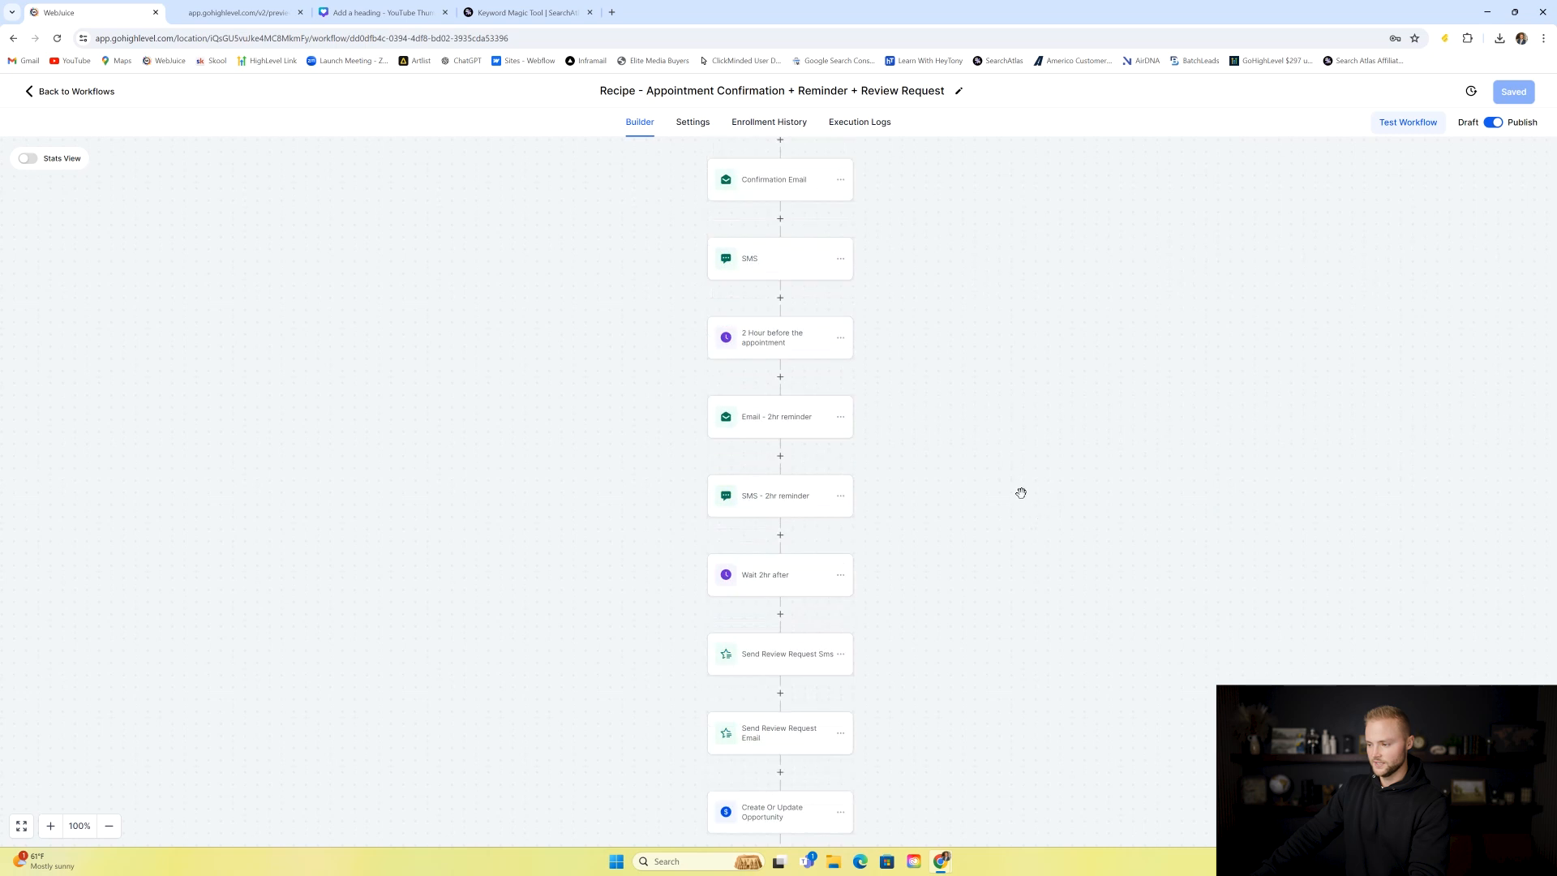
{"action": "left_click", "coordinate": [685, 125]}
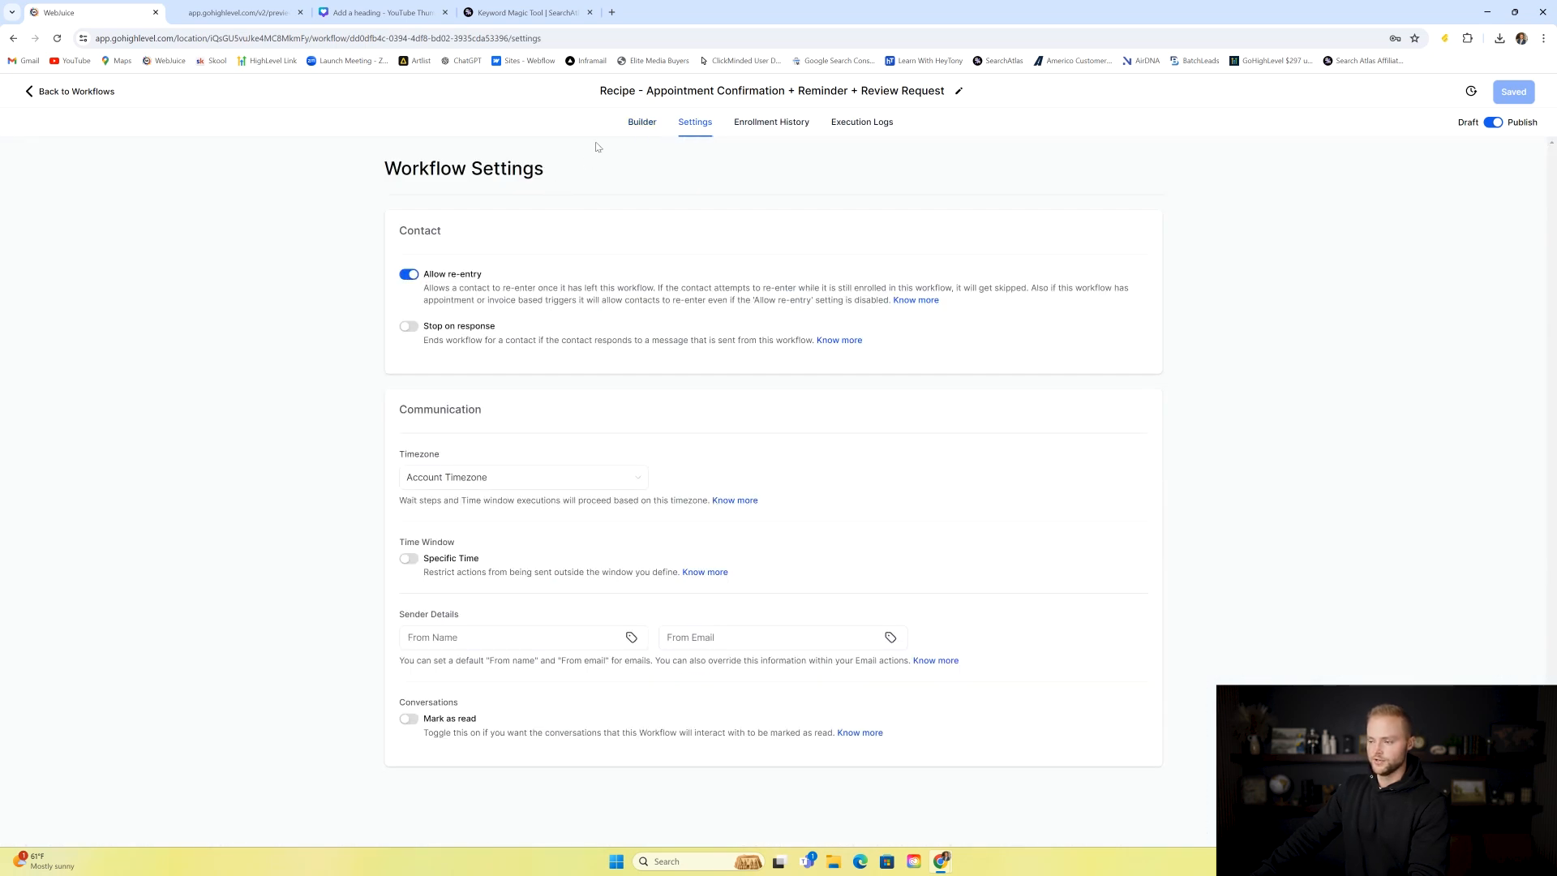
{"action": "left_click", "coordinate": [640, 124]}
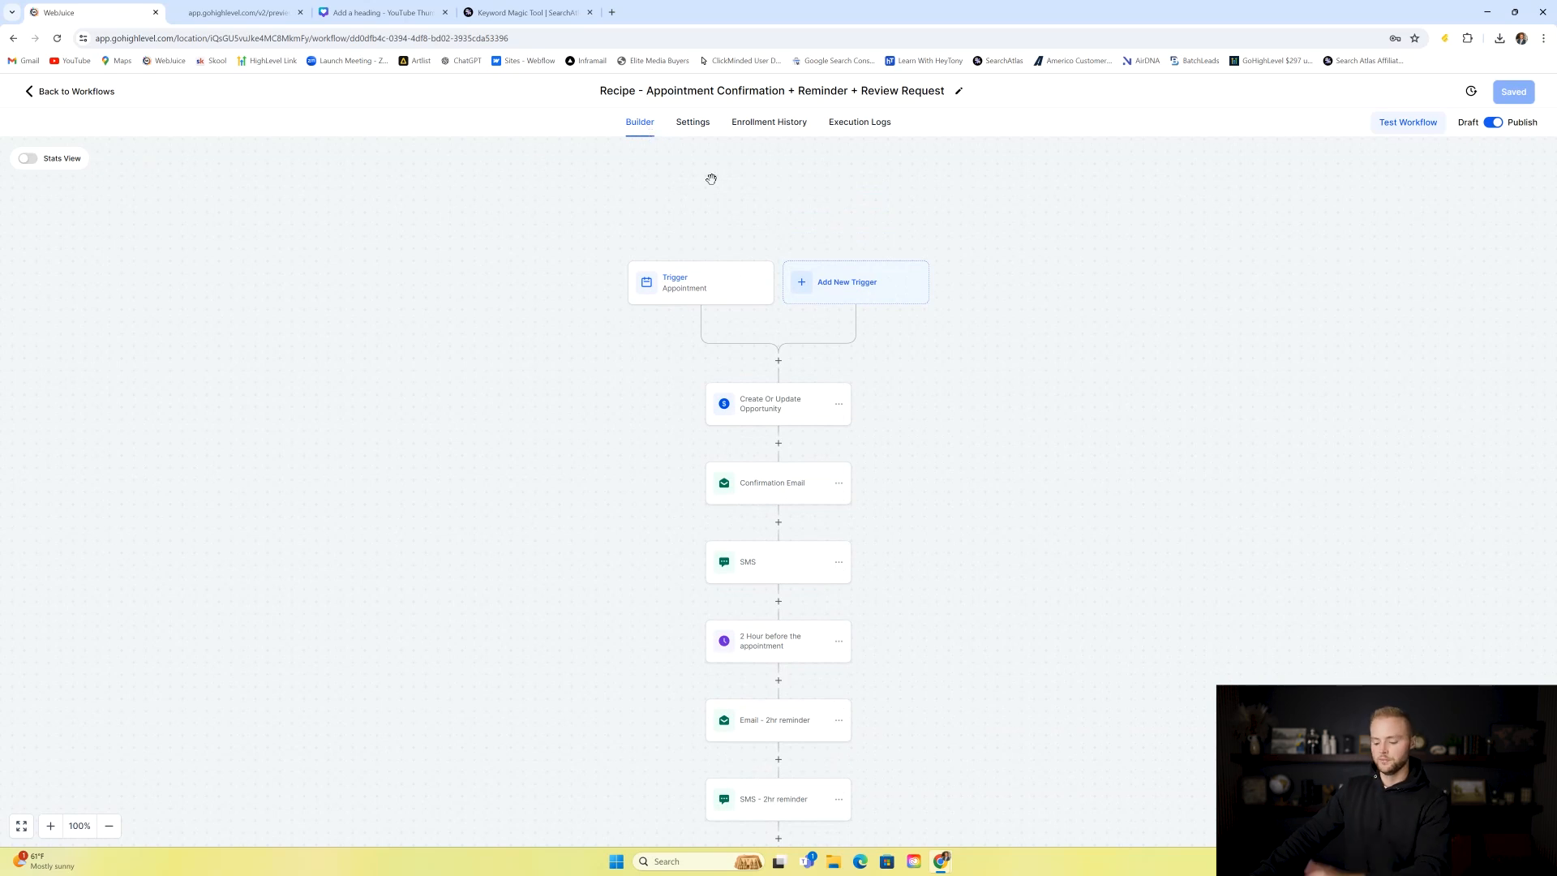
- Open the Database reactivation discount deal workflow and review its Contact Tag trigger filter and 25% off SMS message
{"action": "left_click", "coordinate": [96, 92]}
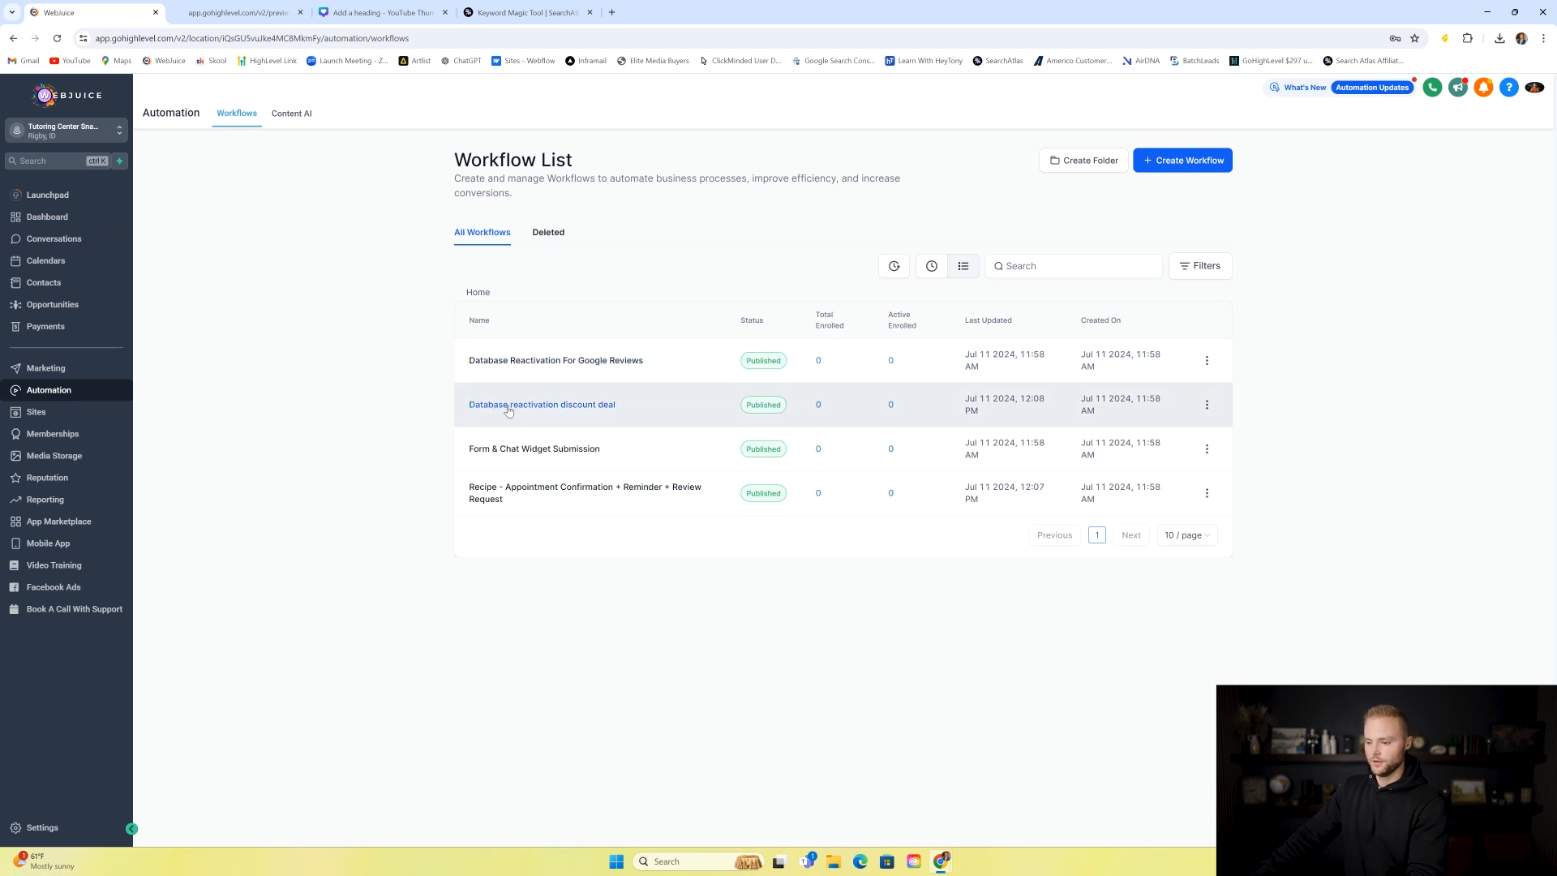
{"action": "left_click", "coordinate": [560, 407]}
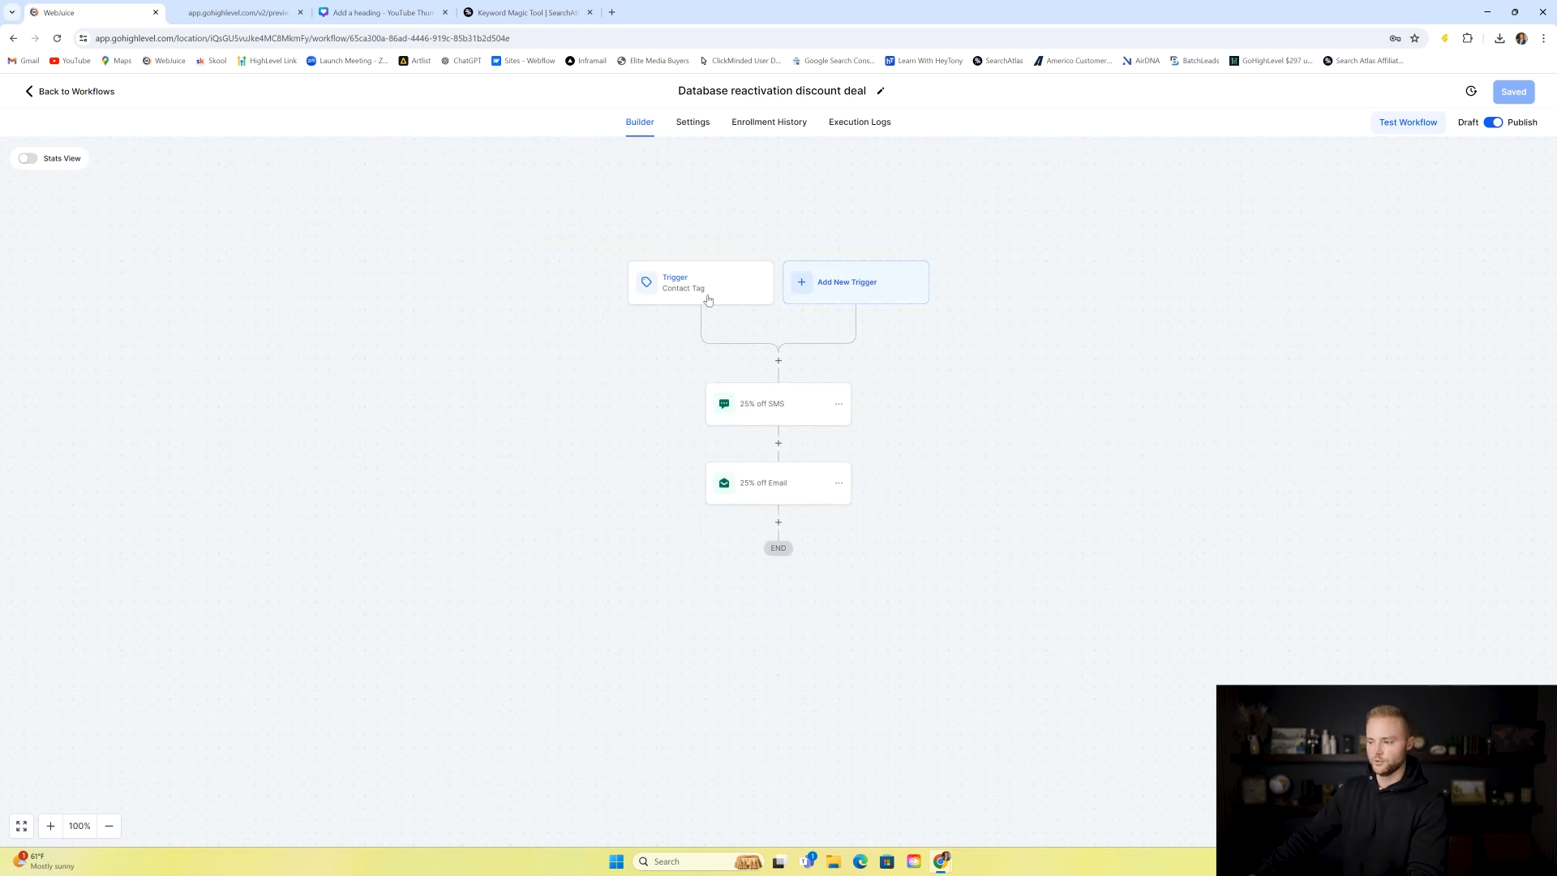
{"action": "left_click", "coordinate": [682, 285]}
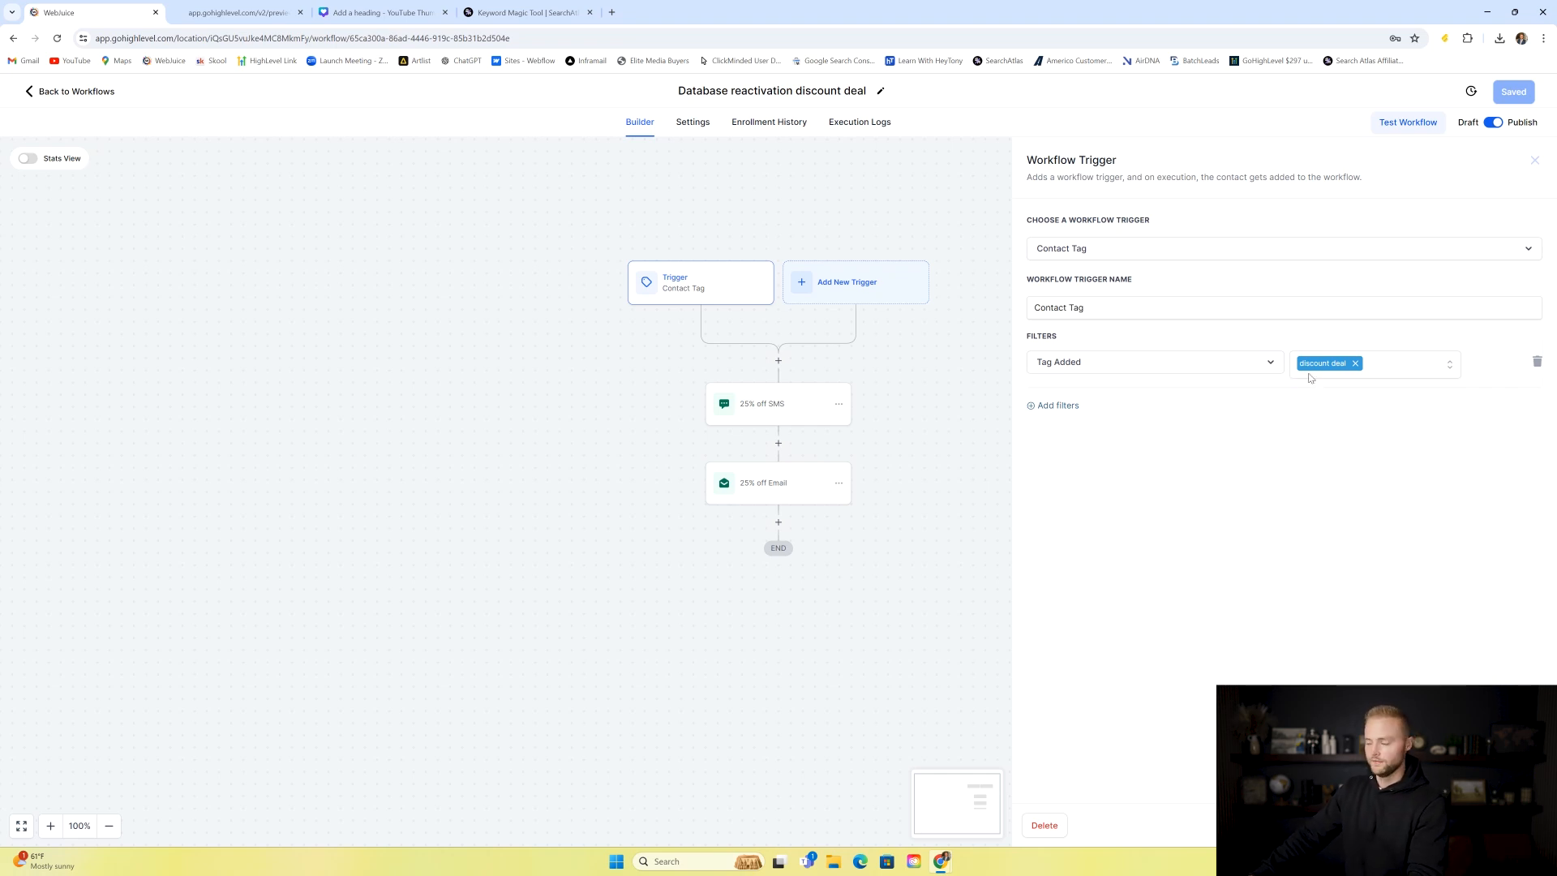
{"action": "left_click", "coordinate": [760, 405]}
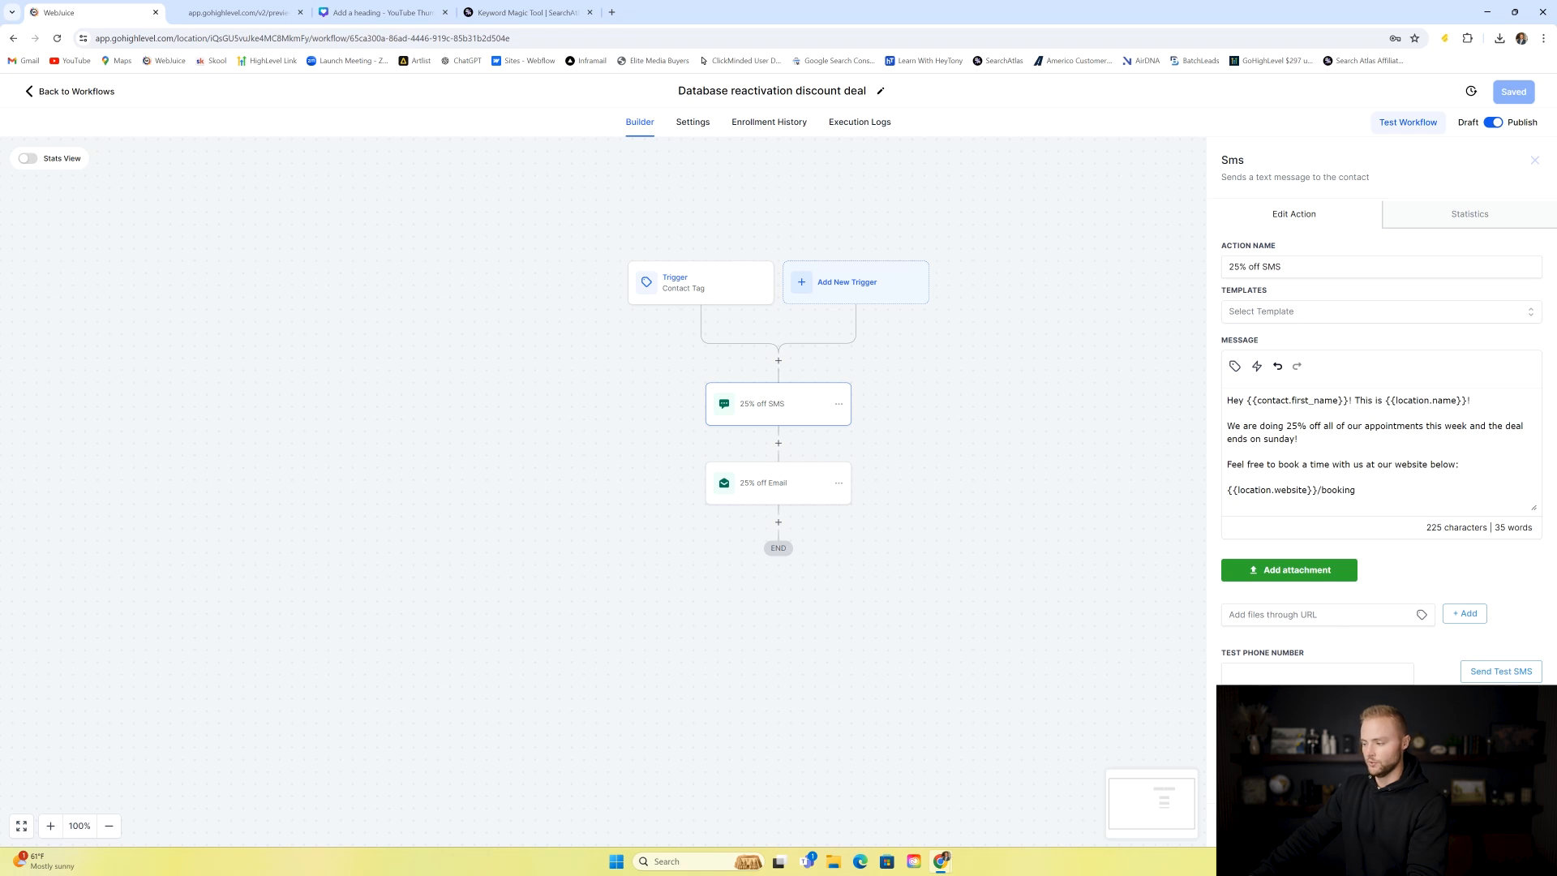
- Read the 25% off Email action's sender fields, subject and message, and close its settings
{"action": "left_click", "coordinate": [831, 481]}
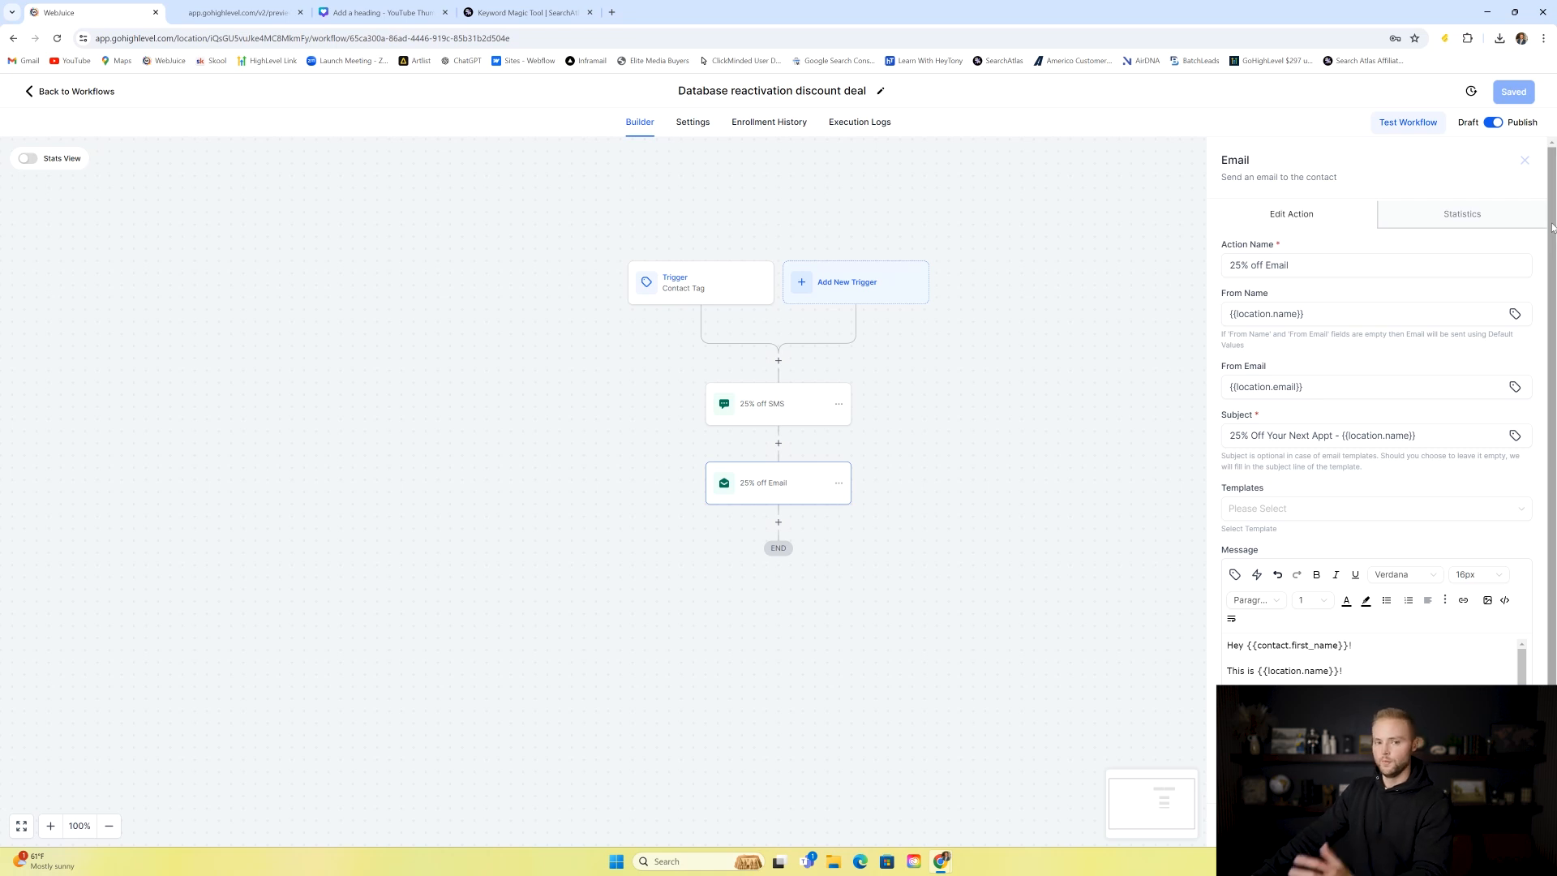
{"action": "scroll", "coordinate": [1553, 225], "scroll_direction": "down", "scroll_amount": 1}
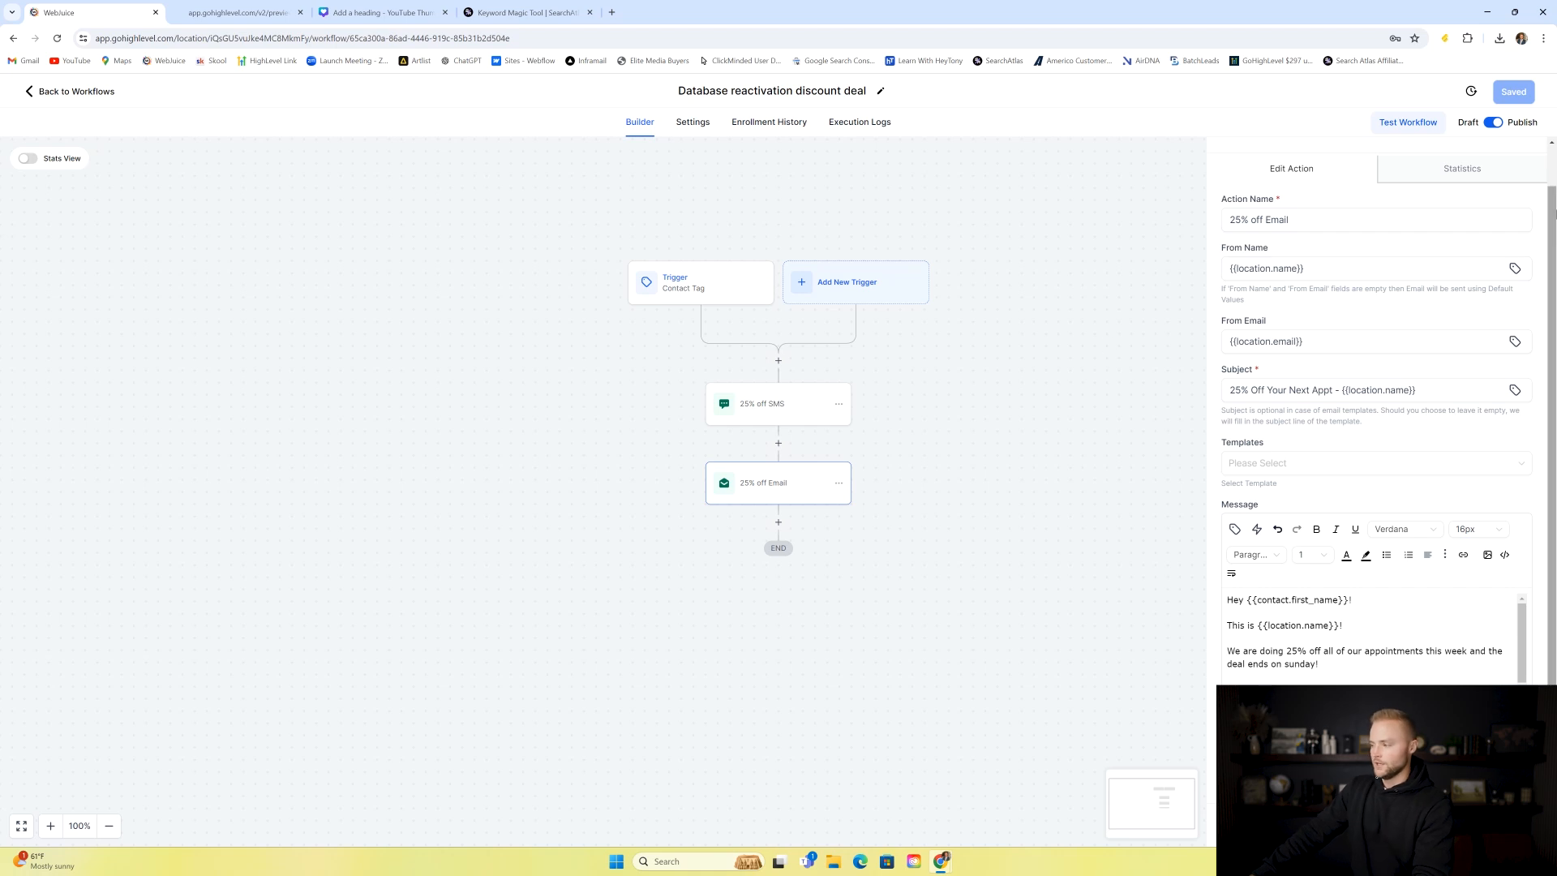
{"action": "scroll", "coordinate": [1554, 198], "scroll_direction": "up", "scroll_amount": 1}
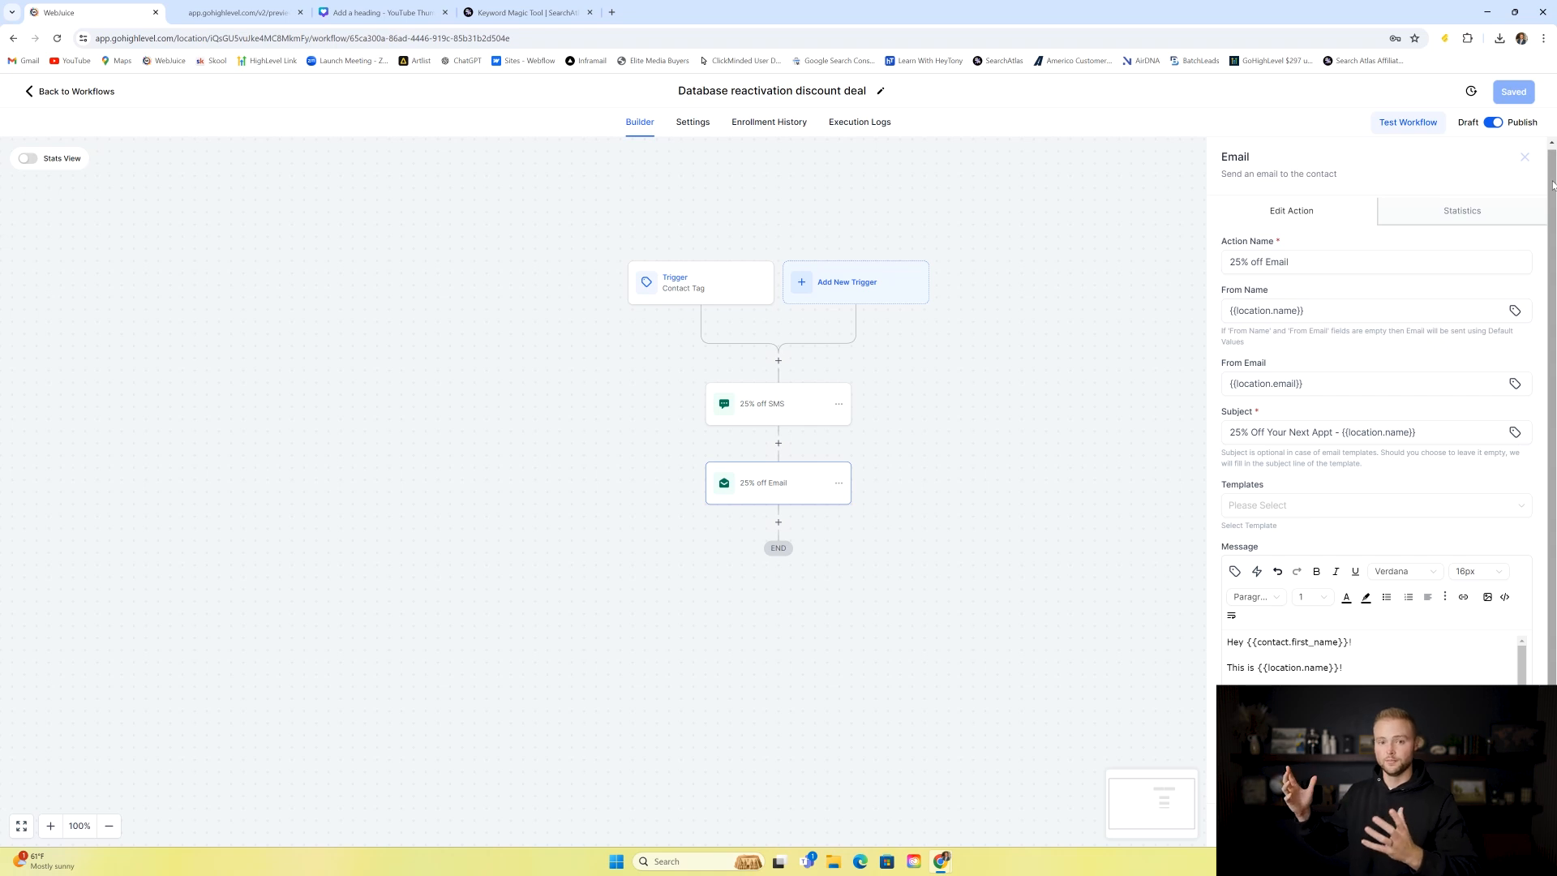
{"action": "left_click_drag", "start_coordinate": [1554, 173], "coordinate": [1554, 167]}
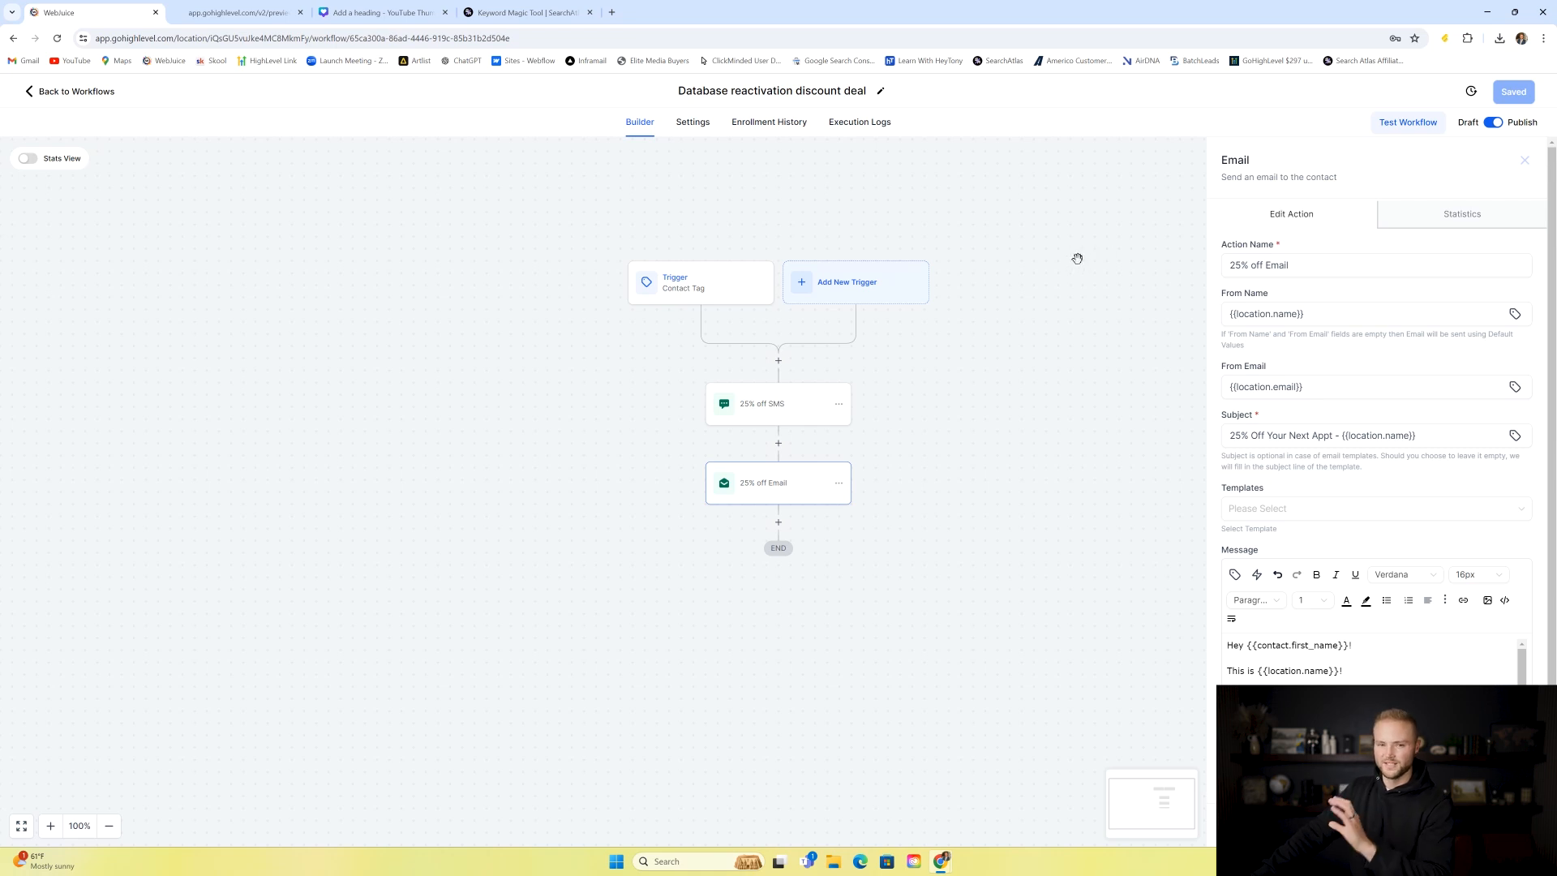
{"action": "left_click_drag", "start_coordinate": [1554, 232], "coordinate": [1553, 278]}
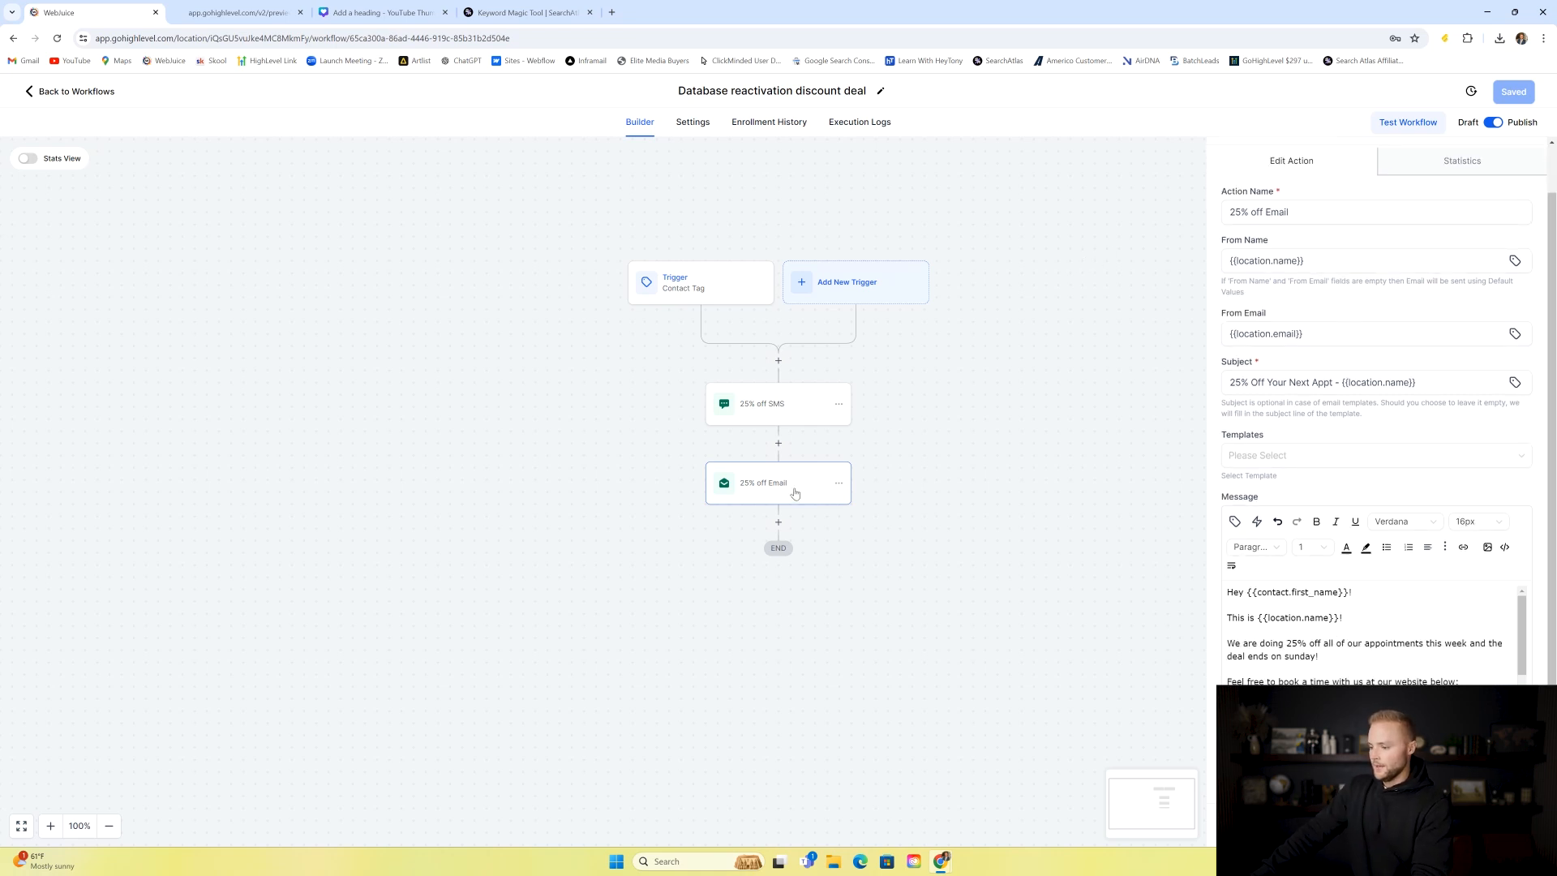
{"action": "scroll", "coordinate": [1232, 652], "scroll_direction": "down", "scroll_amount": 1}
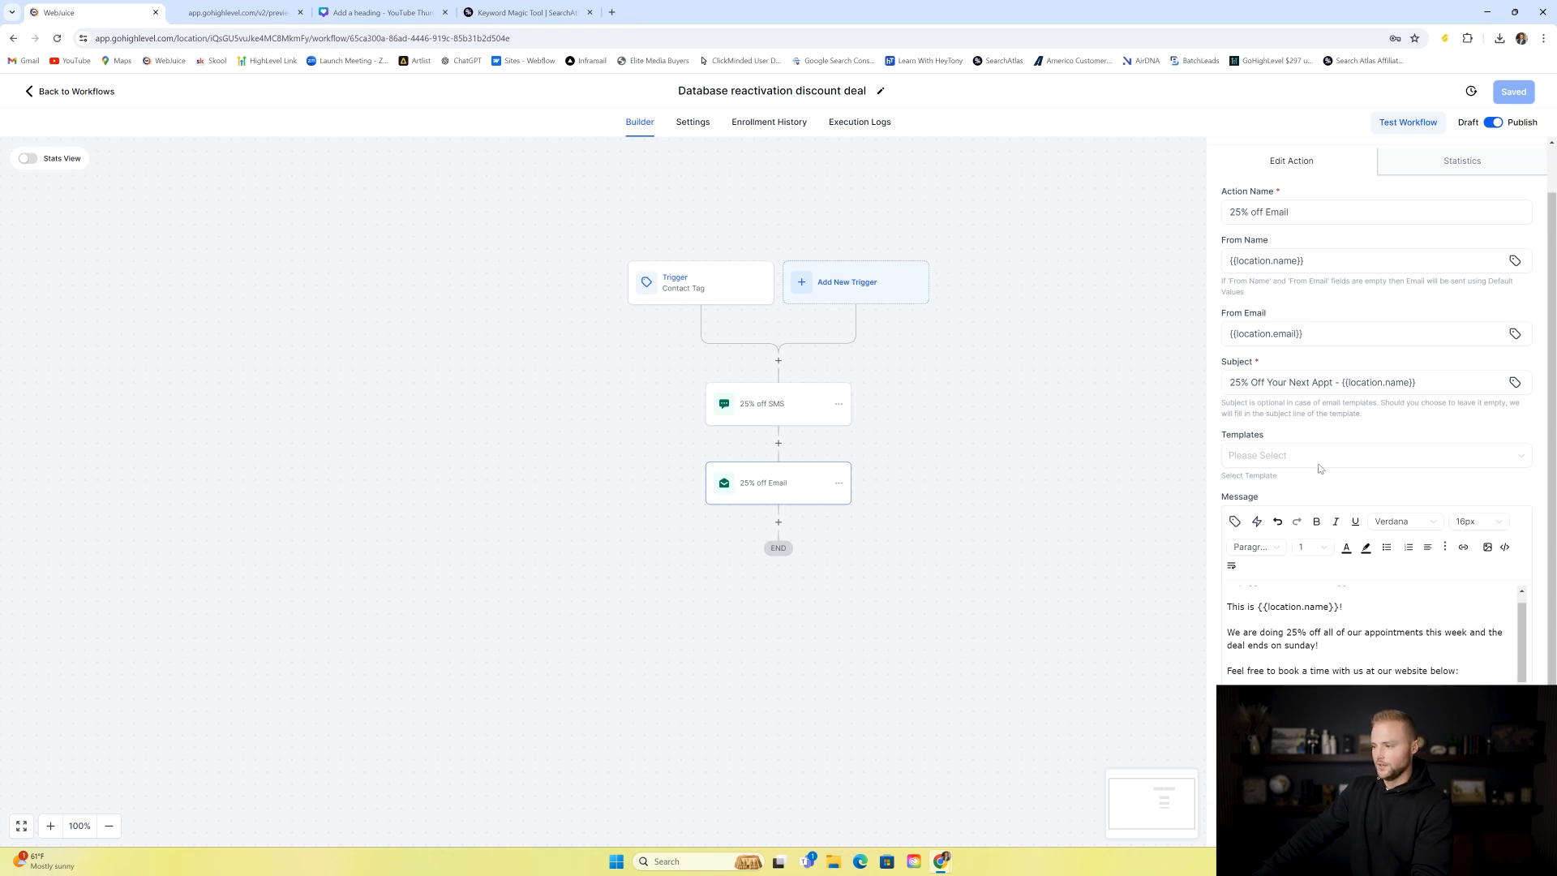
{"action": "left_click", "coordinate": [1062, 404]}
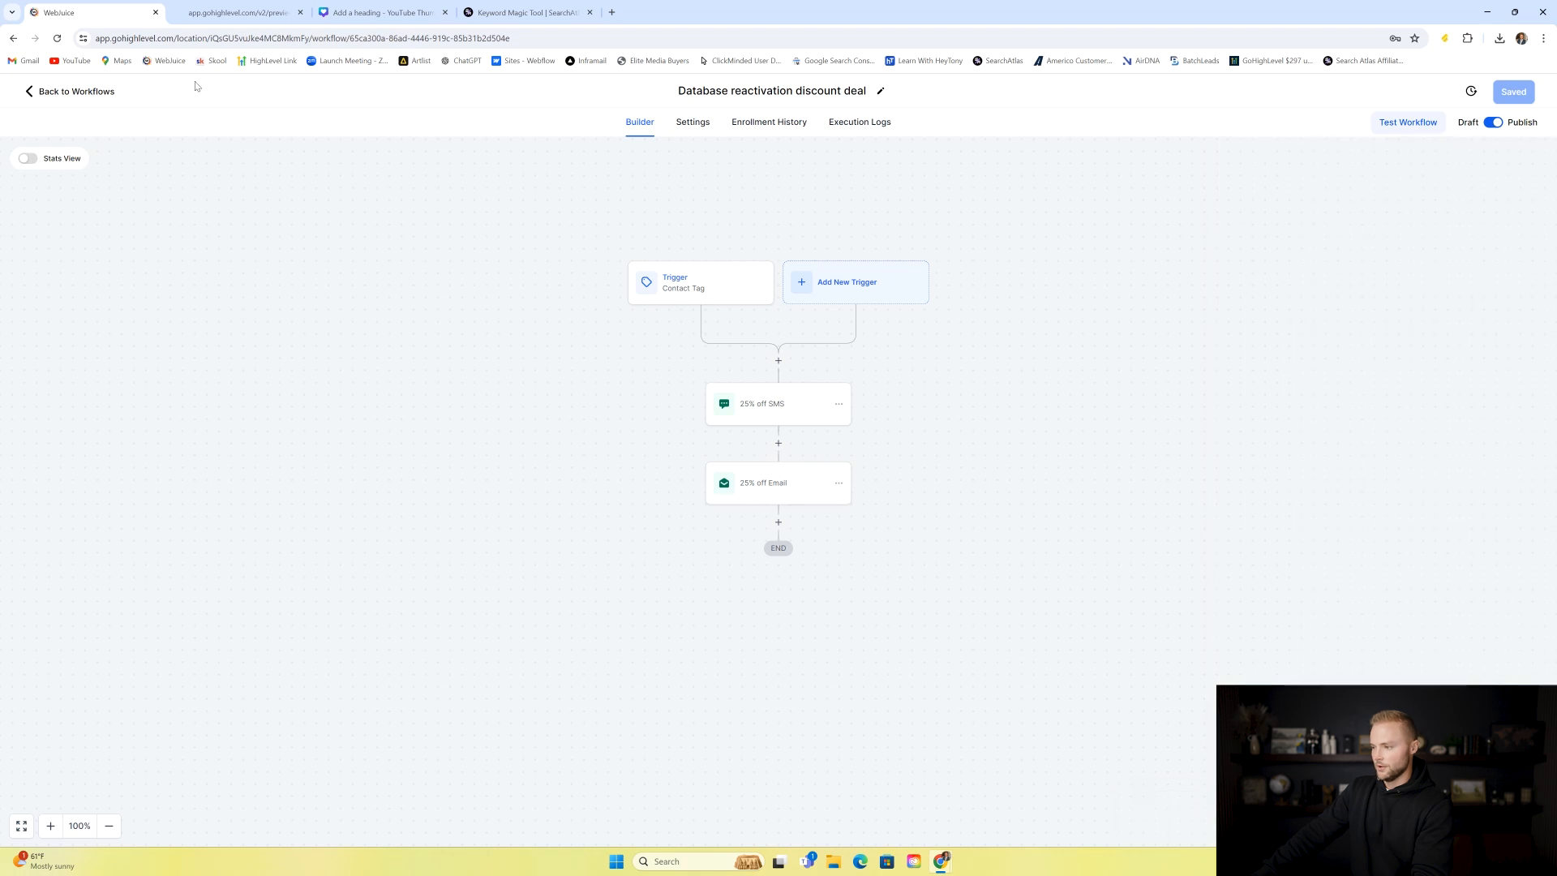
- Open the Database Reactivation For Google Reviews workflow and review its Contact Tag trigger filter and Rate SMS message
{"action": "left_click", "coordinate": [95, 94]}
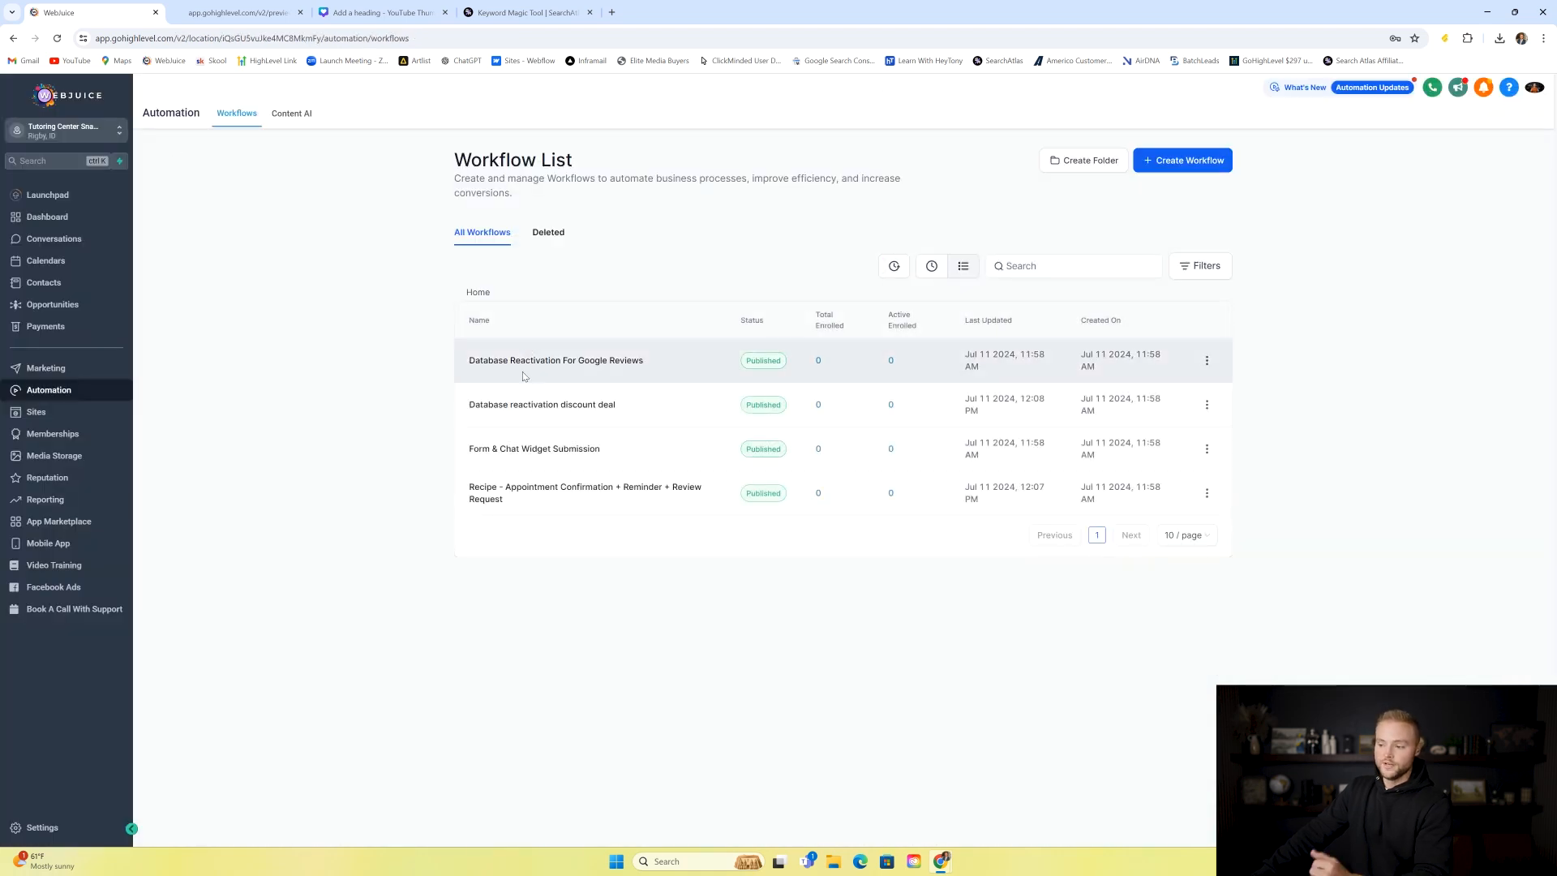
{"action": "left_click", "coordinate": [517, 367]}
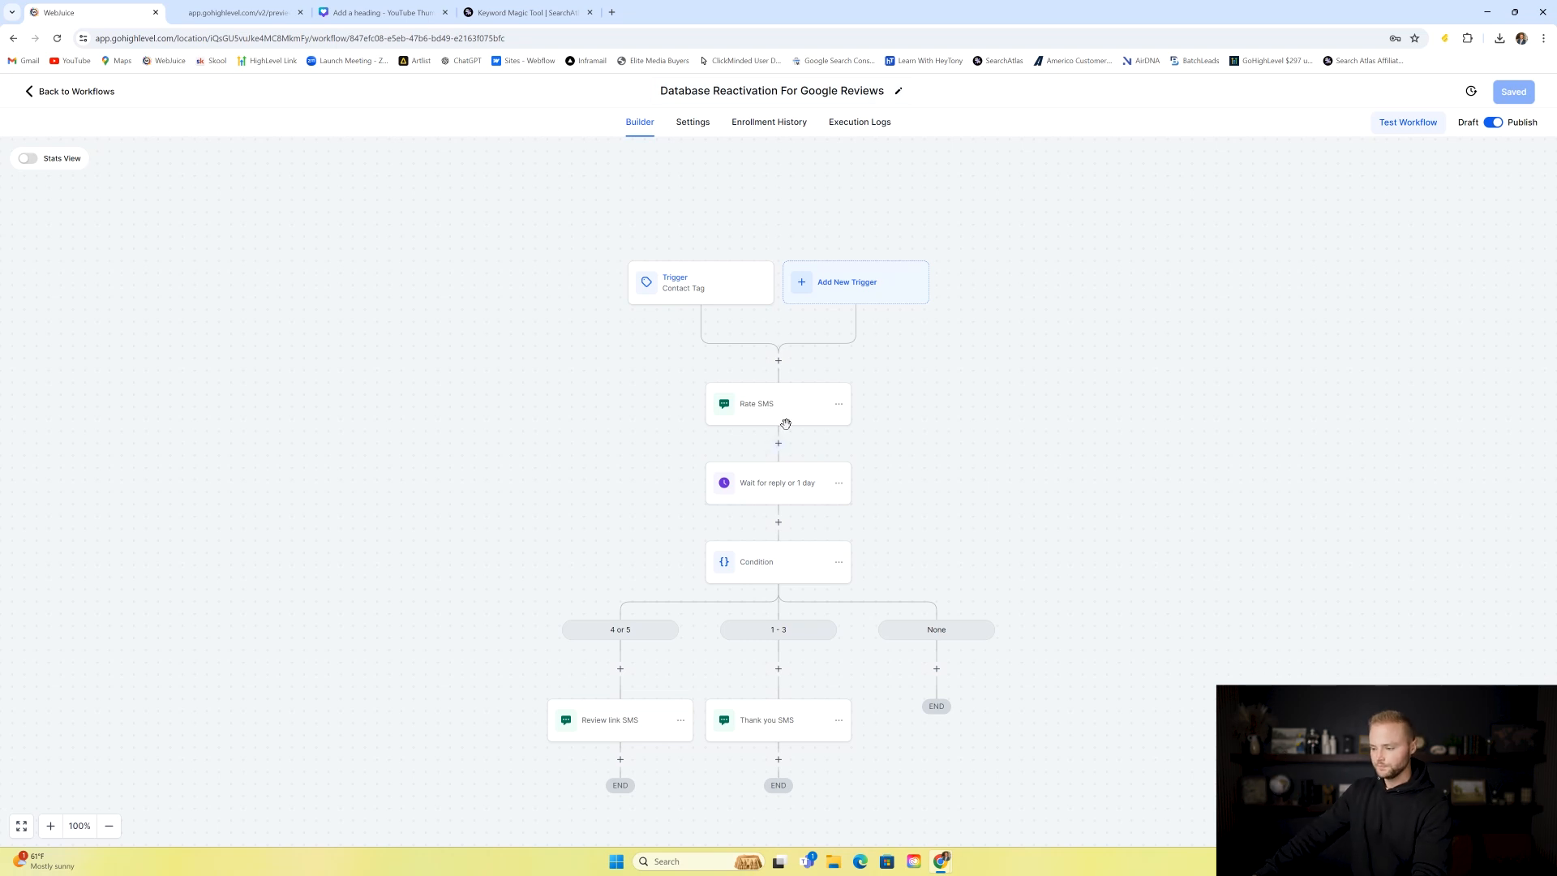
{"action": "left_click", "coordinate": [651, 273]}
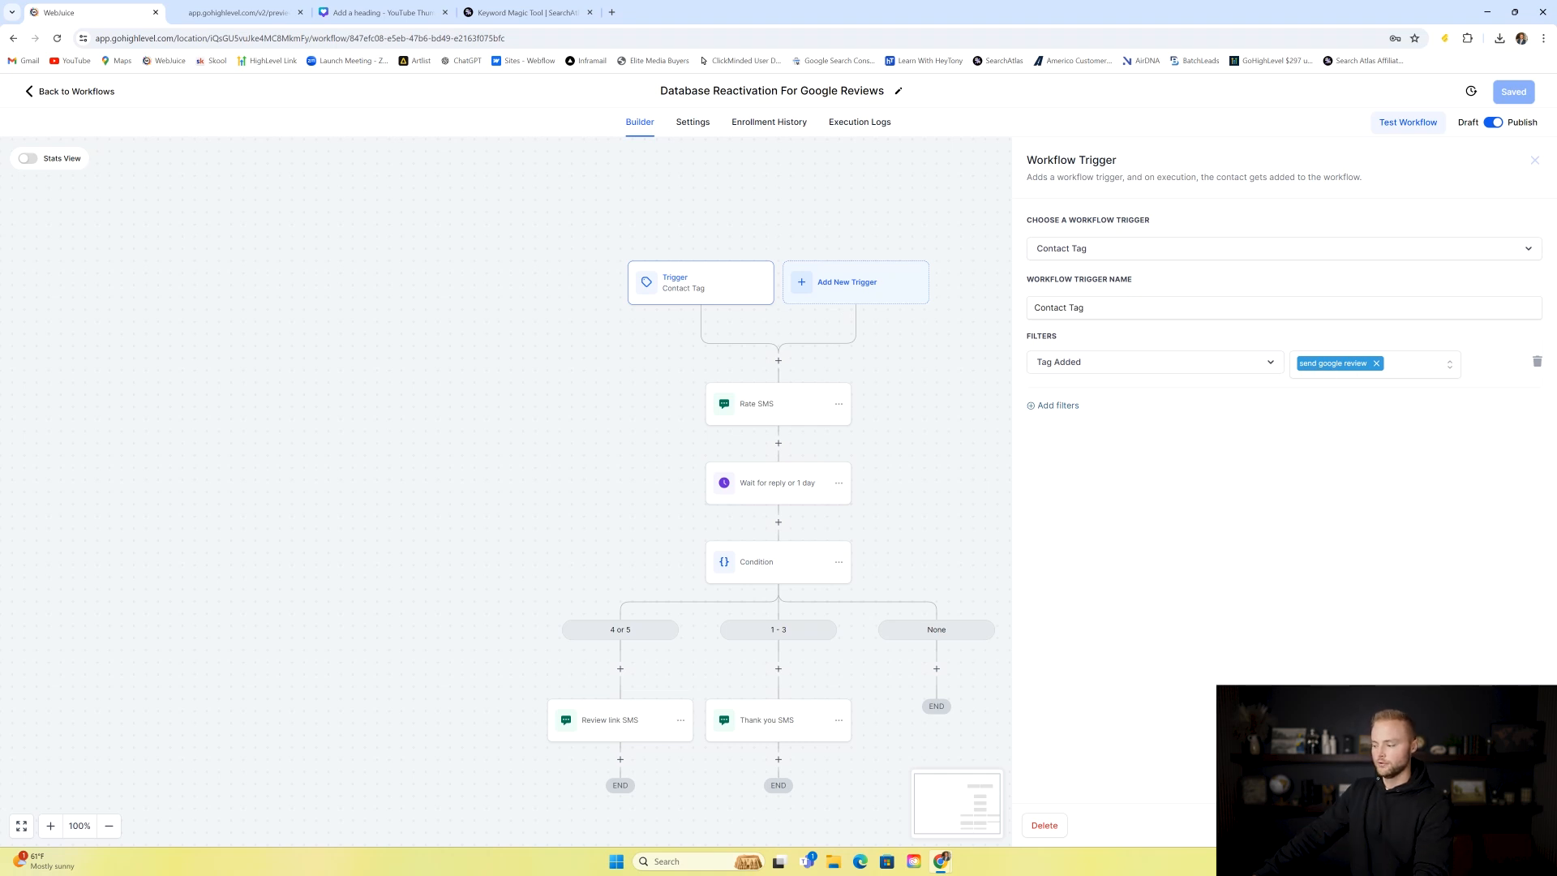
{"action": "left_click", "coordinate": [866, 463]}
{"action": "left_click", "coordinate": [765, 415]}
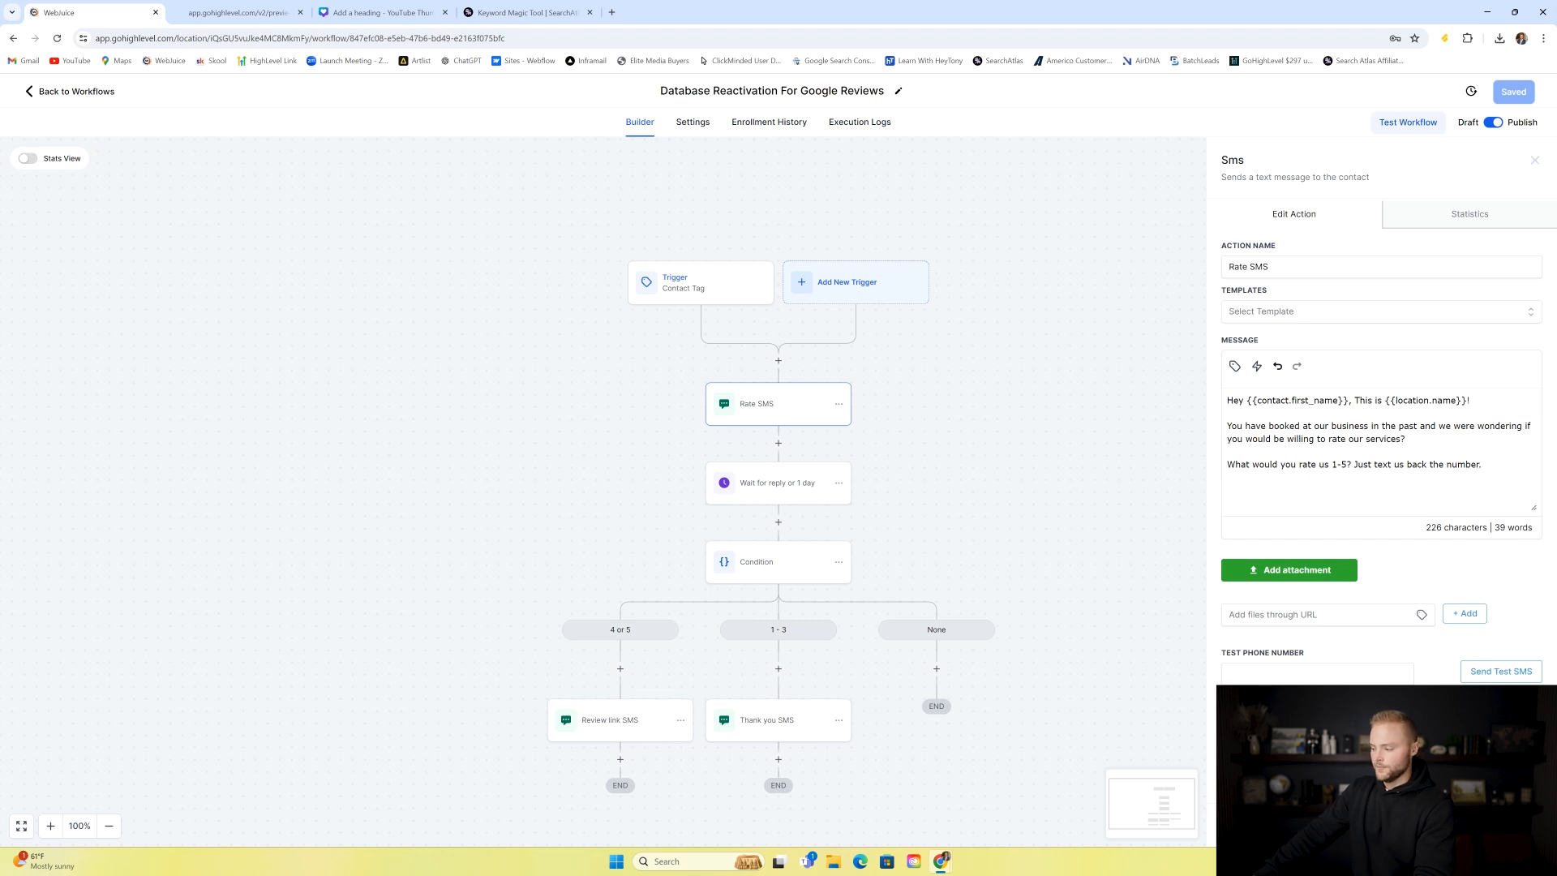
{"action": "left_click", "coordinate": [1018, 497]}
- Inspect the Wait for reply or 1 day timeout and the Condition action's 4 or 5 and 1 - 3 branch rules
{"action": "left_click", "coordinate": [783, 484]}
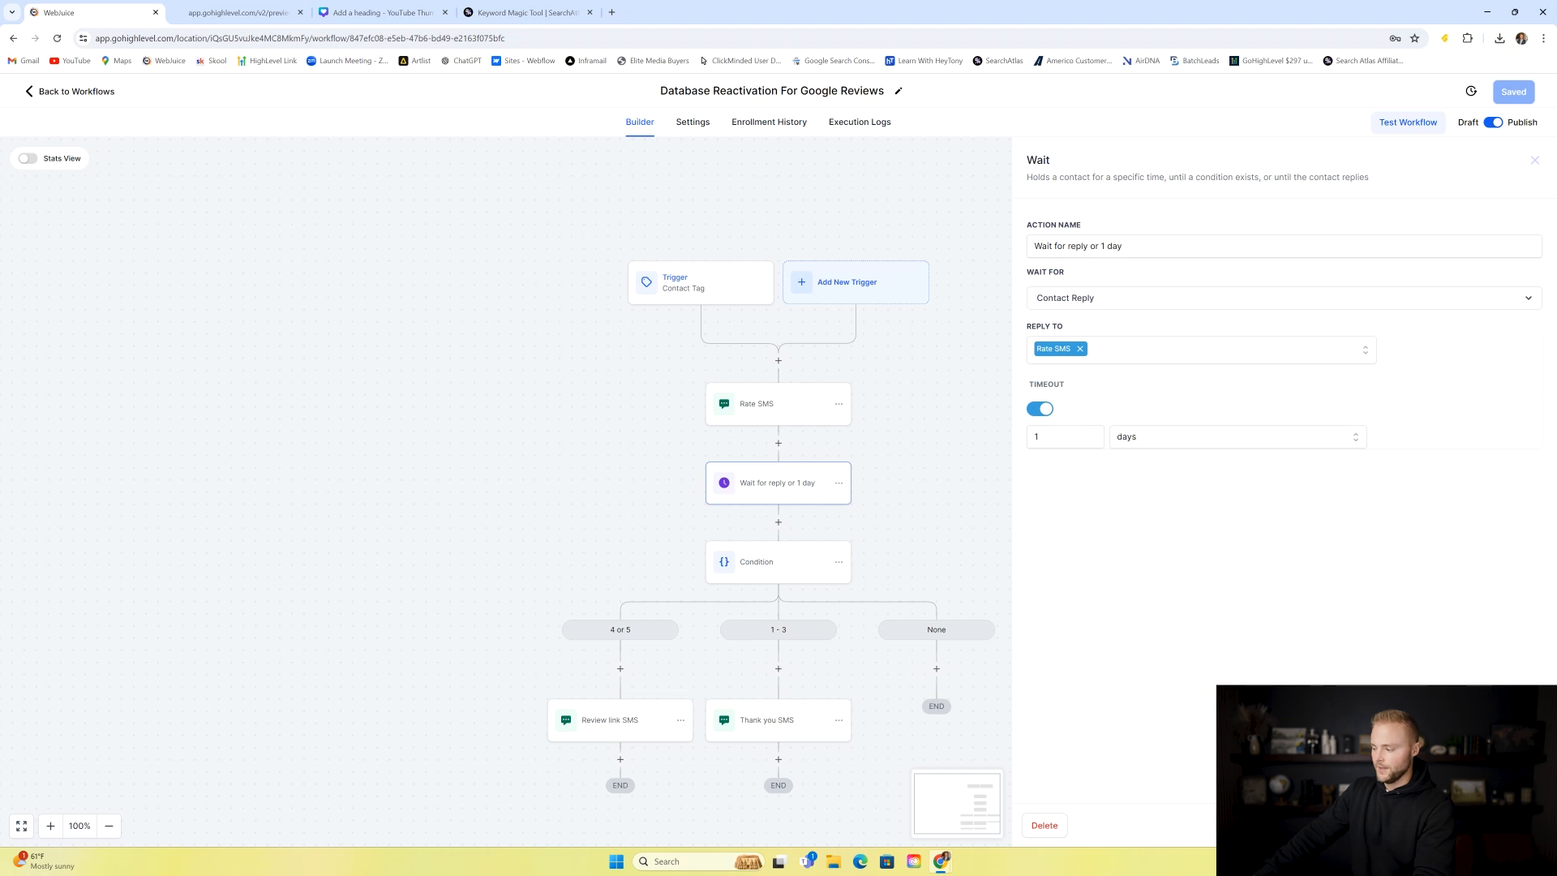
{"action": "left_click", "coordinate": [935, 420]}
{"action": "scroll", "coordinate": [935, 420], "scroll_direction": "down", "scroll_amount": 3}
{"action": "left_click", "coordinate": [792, 441]}
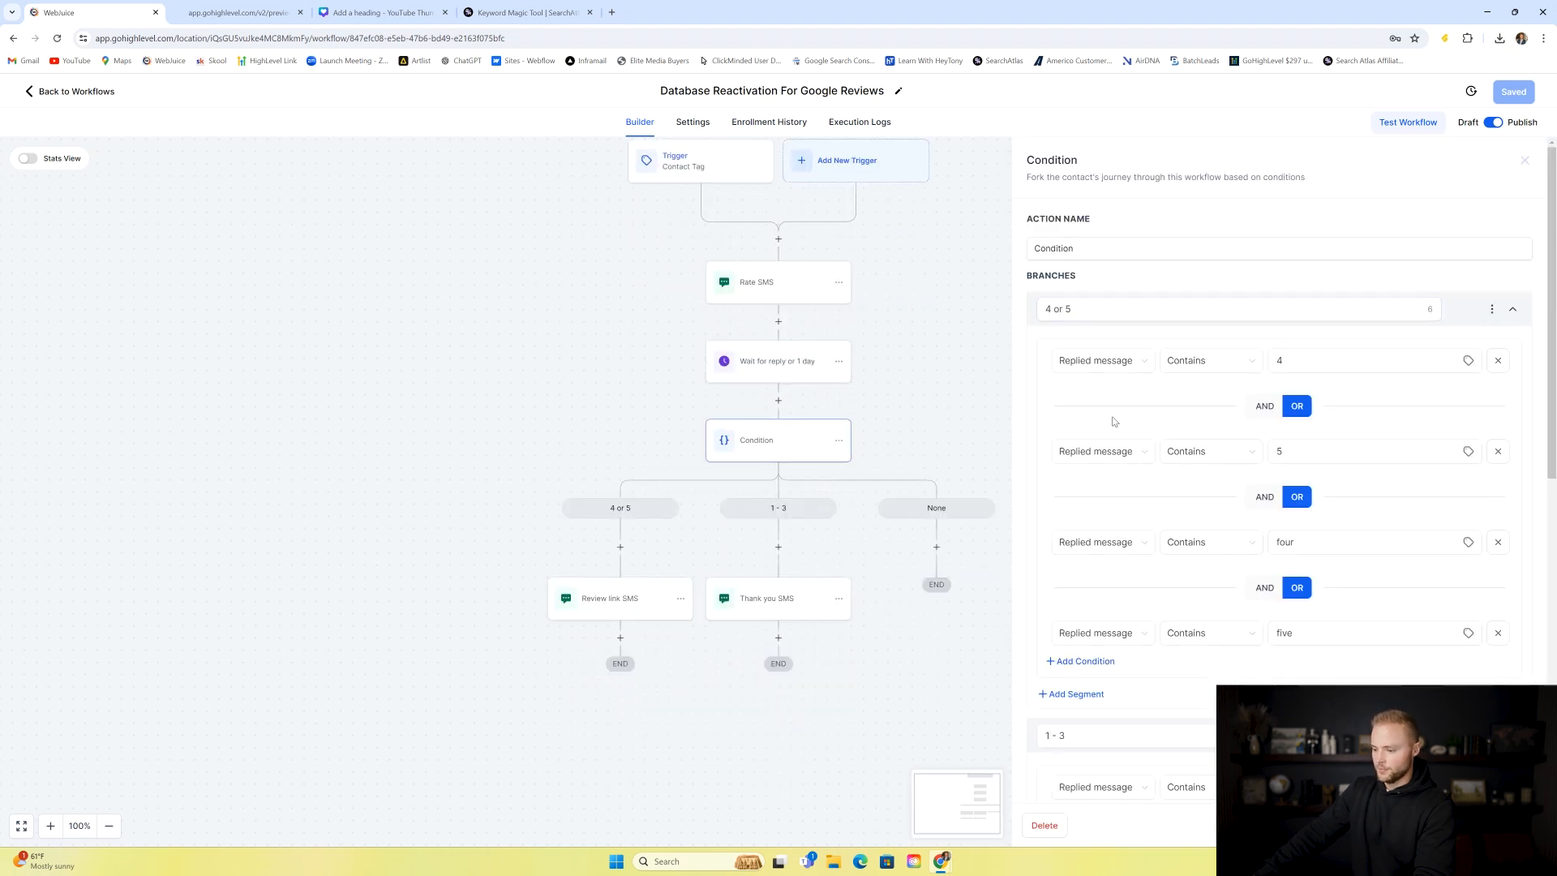
{"action": "scroll", "coordinate": [1135, 389], "scroll_direction": "down", "scroll_amount": 3}
{"action": "scroll", "coordinate": [1142, 375], "scroll_direction": "down", "scroll_amount": 3}
{"action": "scroll", "coordinate": [1095, 486], "scroll_direction": "down", "scroll_amount": 2}
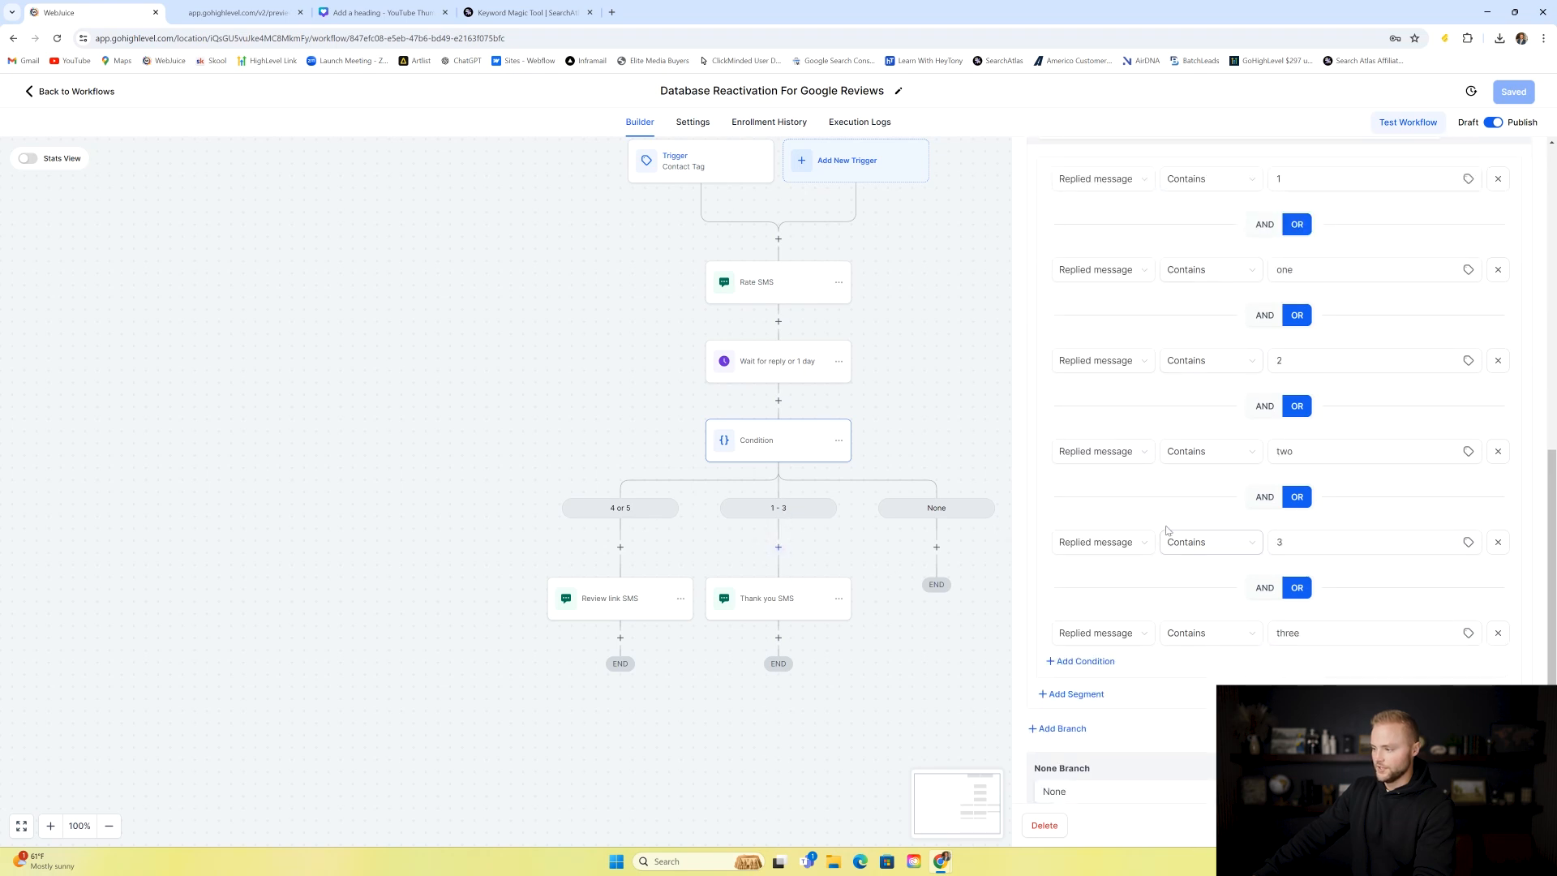
{"action": "scroll", "coordinate": [1165, 532], "scroll_direction": "down", "scroll_amount": 1}
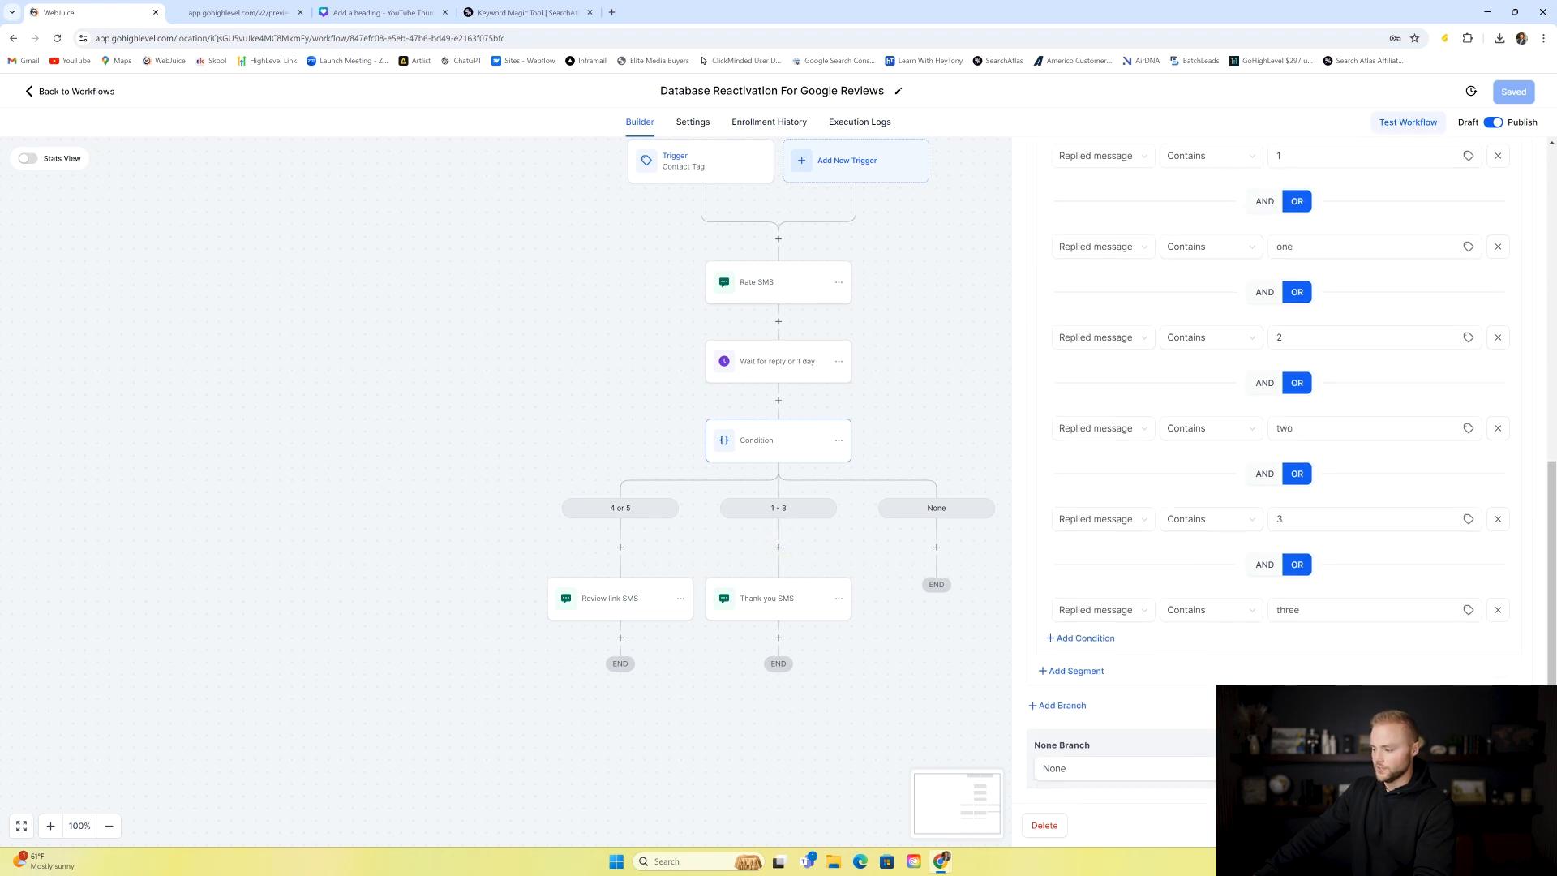
{"action": "left_click", "coordinate": [785, 570]}
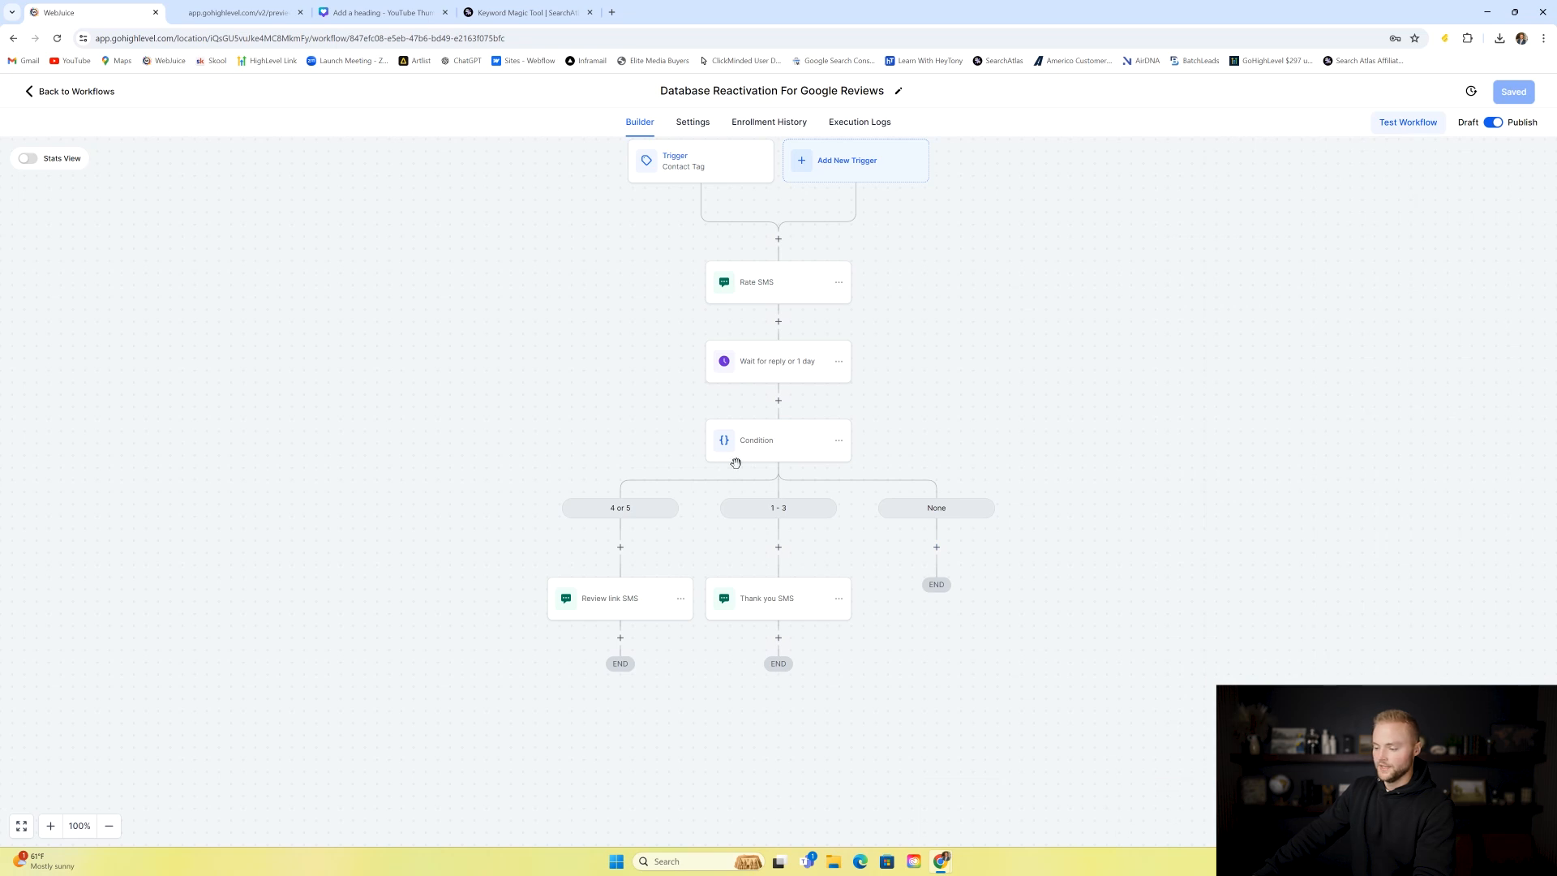
- Read the Review link SMS message in the 4 or 5 branch, highlighting its Google review link placeholder
{"action": "left_click", "coordinate": [627, 601]}
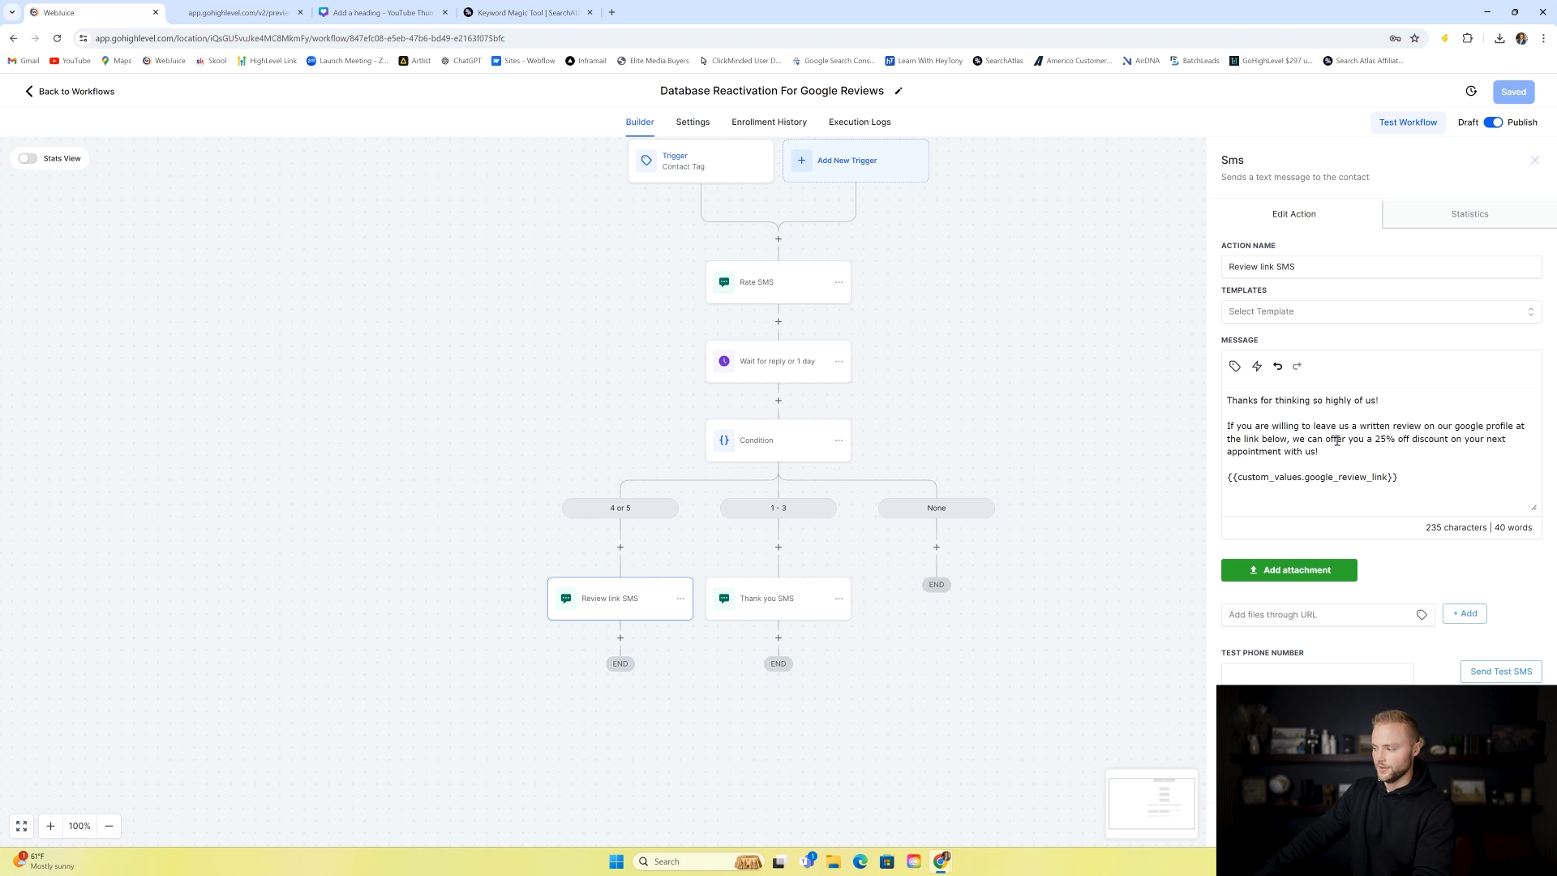
{"action": "left_click_drag", "start_coordinate": [1228, 481], "coordinate": [1407, 490]}
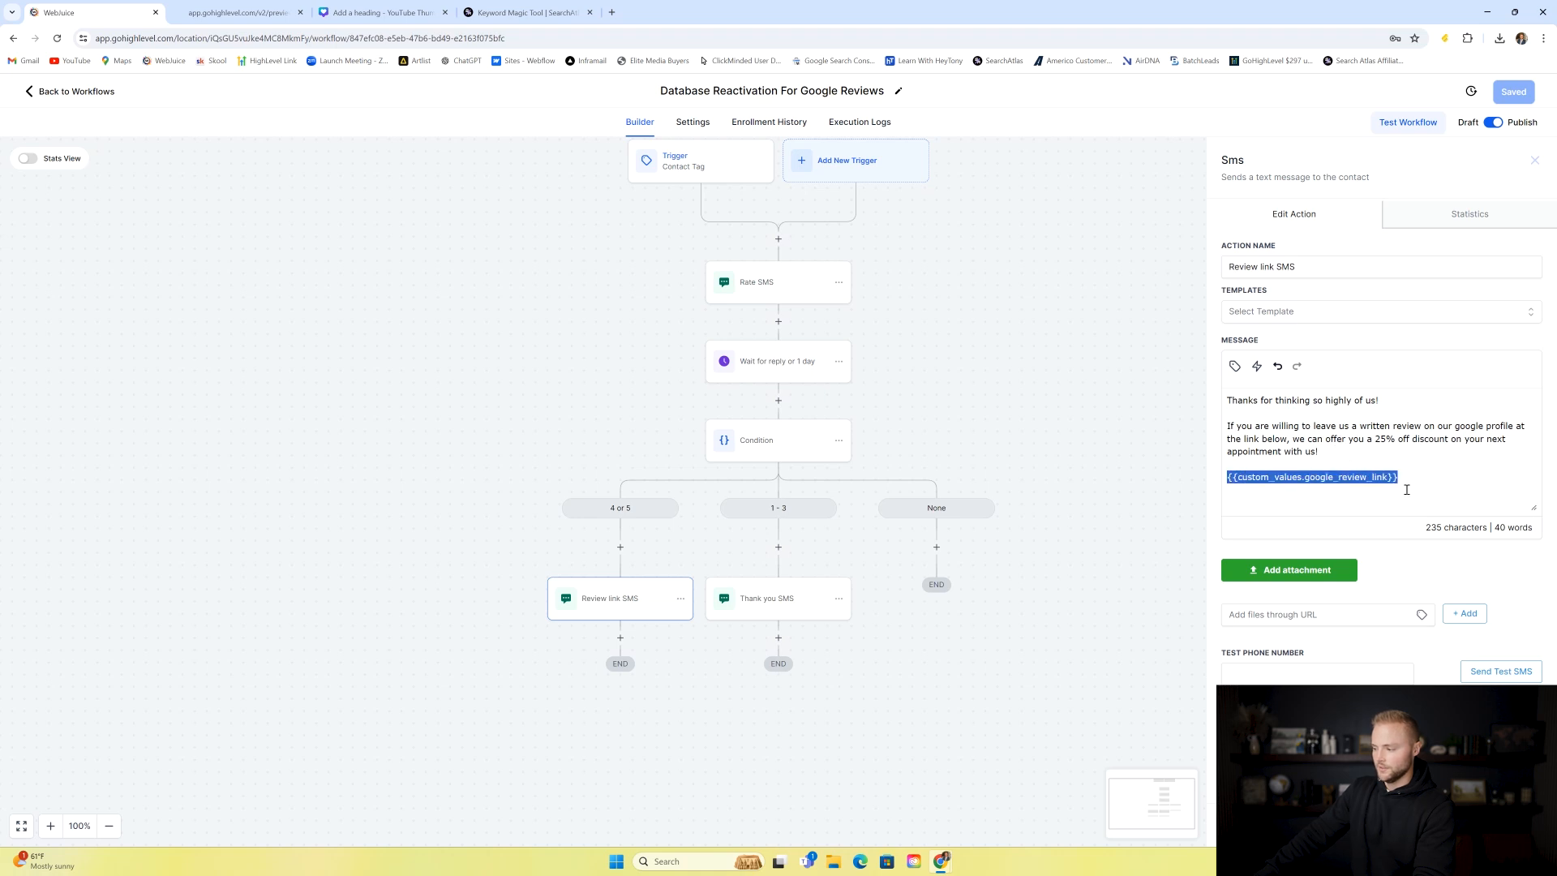
{"action": "left_click", "coordinate": [1419, 478]}
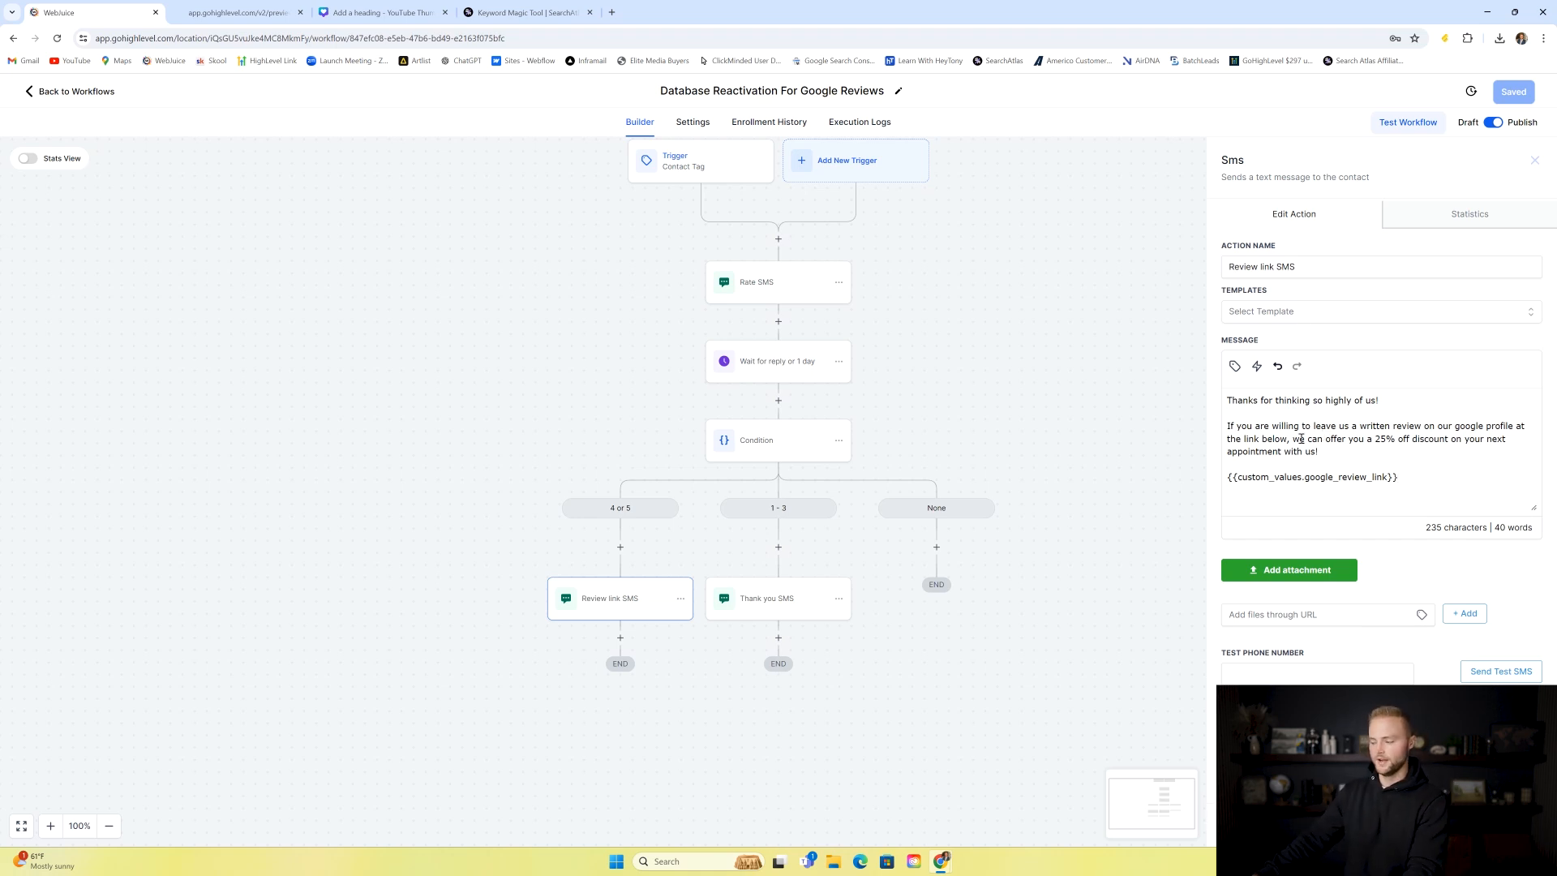
{"action": "left_click", "coordinate": [1423, 826]}
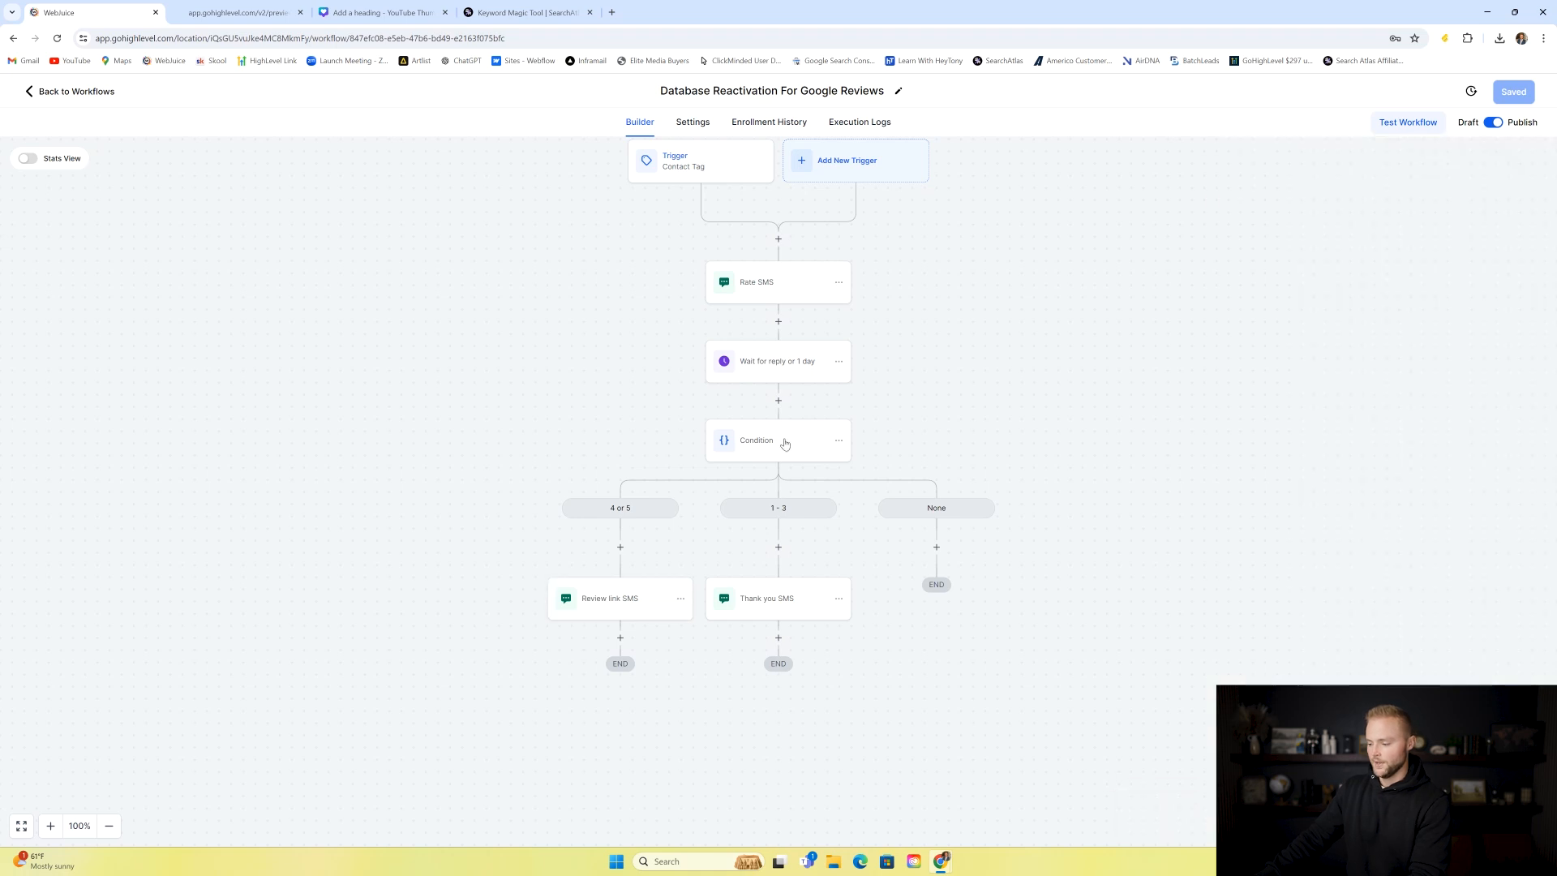
- Recheck the Condition's 1 - 3 branch rules and read the Thank you SMS message that branch sends
{"action": "left_click", "coordinate": [786, 451]}
{"action": "scroll", "coordinate": [1078, 413], "scroll_direction": "down", "scroll_amount": 6}
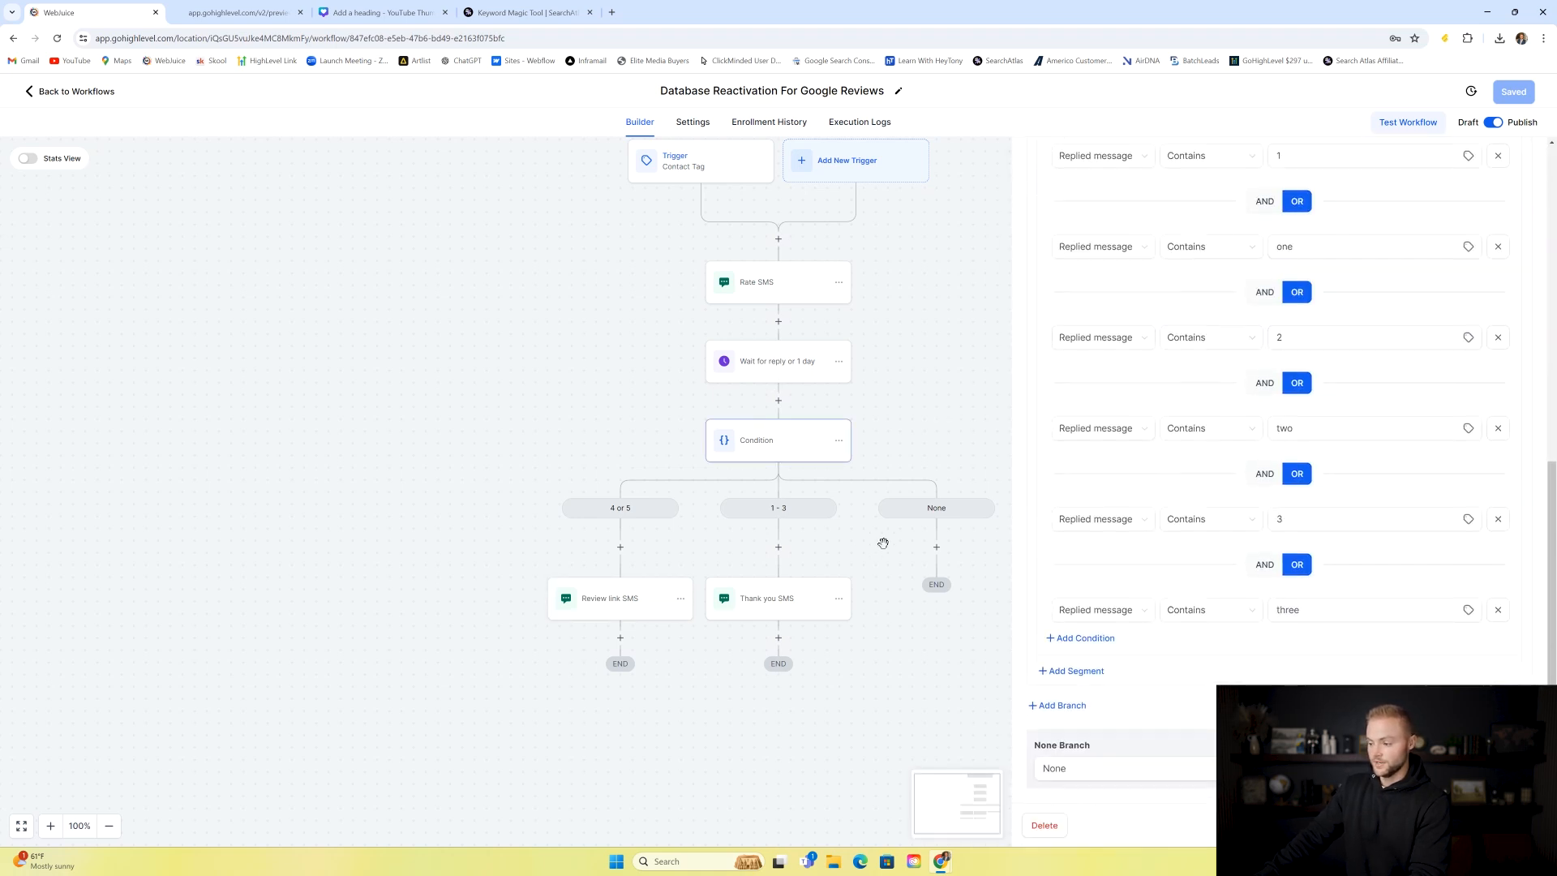
{"action": "left_click", "coordinate": [775, 602]}
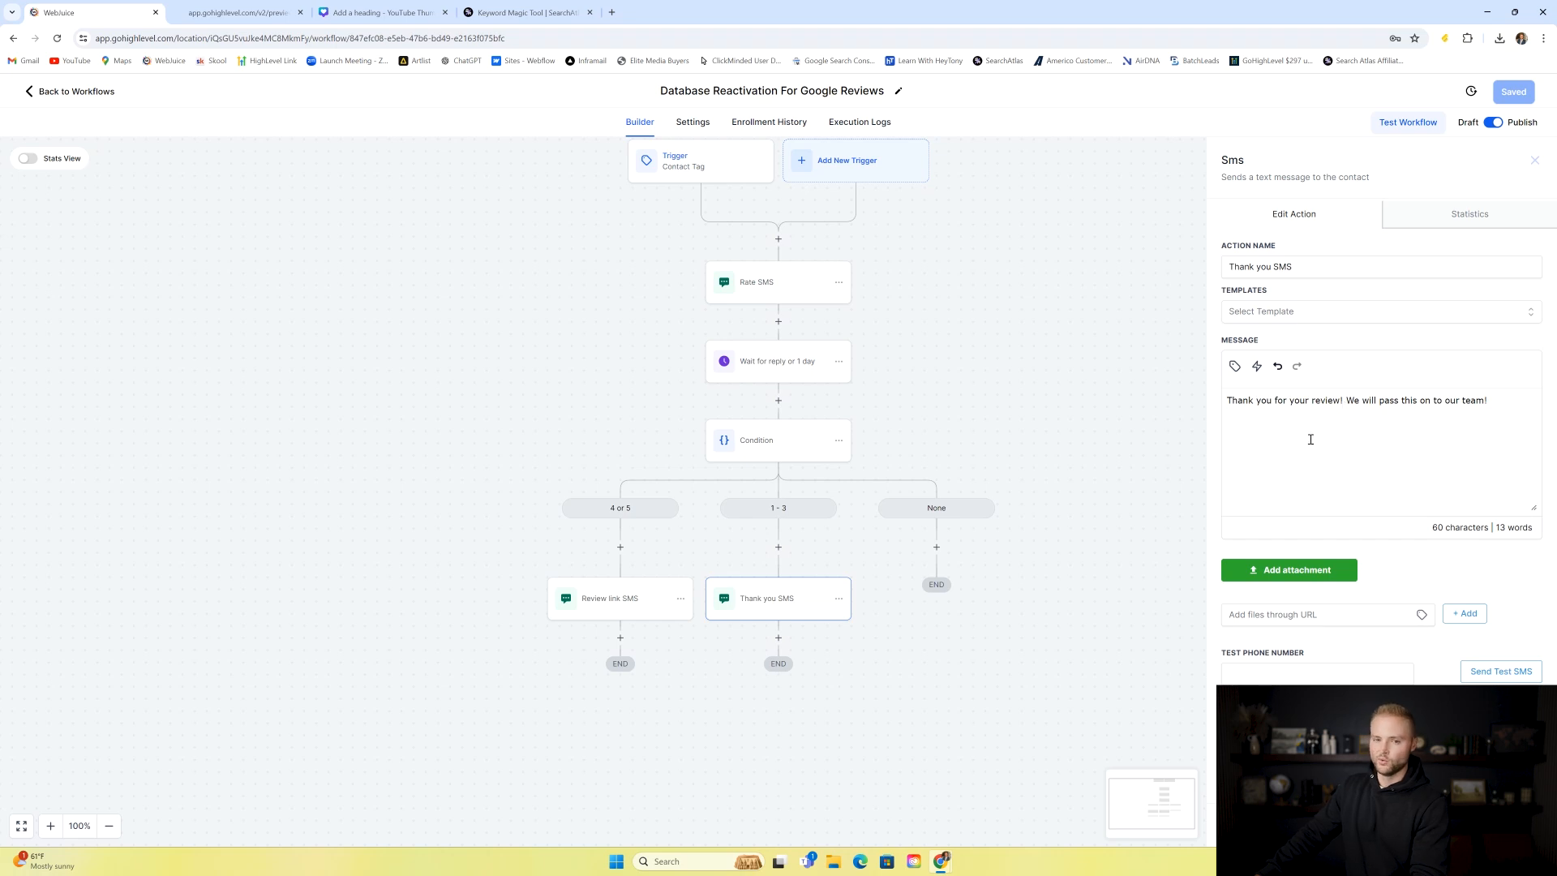
{"action": "left_click", "coordinate": [1073, 576]}
{"action": "scroll", "coordinate": [789, 532], "scroll_direction": "up", "scroll_amount": 3}
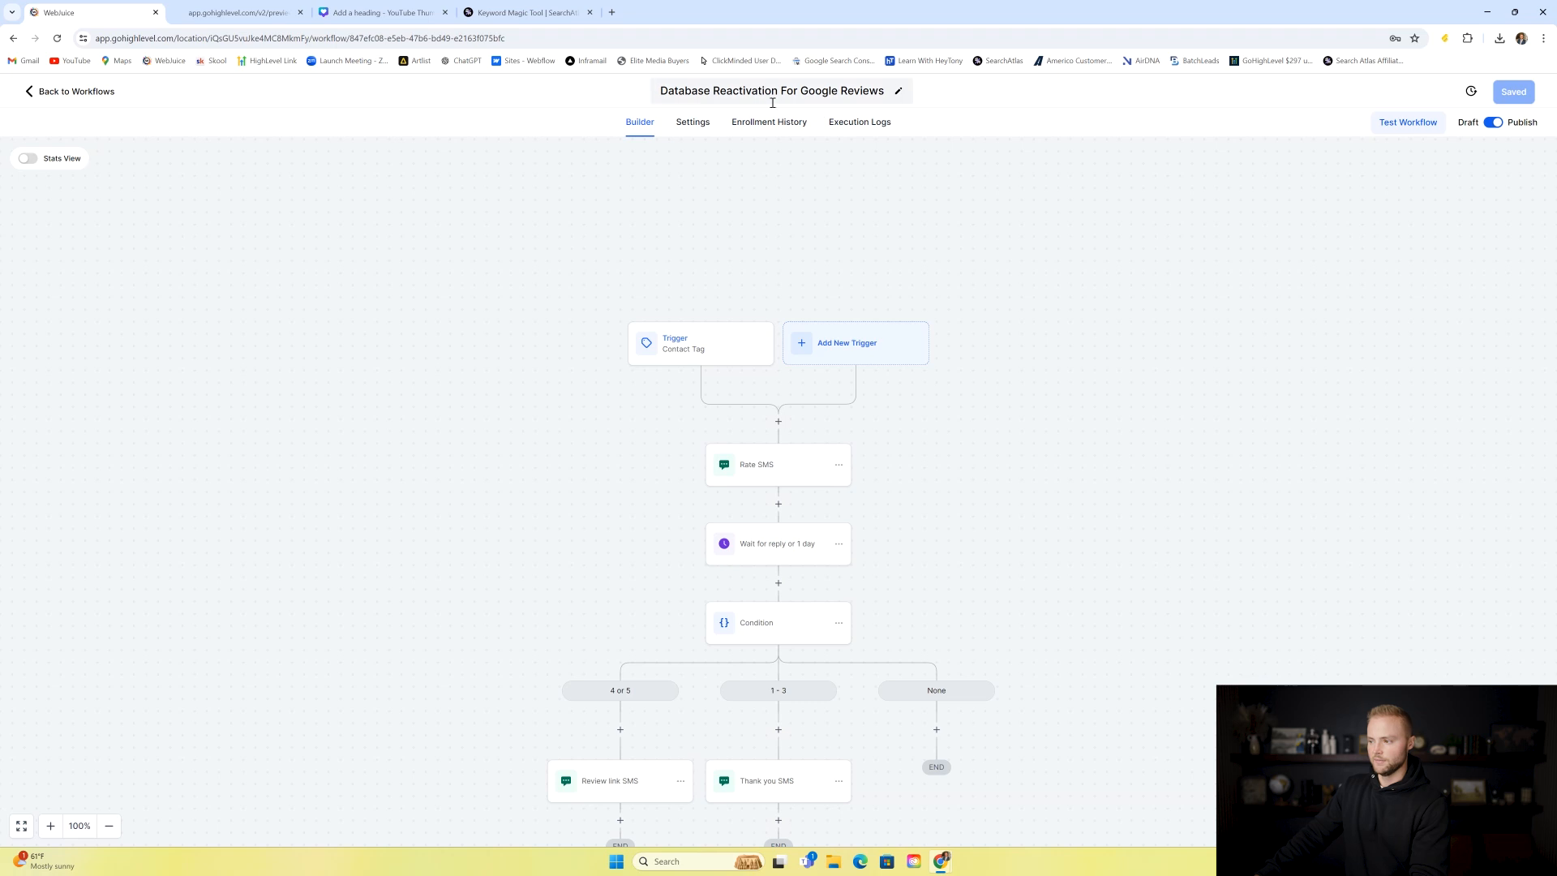
- Look over the full Database Reactivation For Google Reviews workflow, reopening it once from the workflow list, and return to the list
{"action": "scroll", "coordinate": [809, 339], "scroll_direction": "down", "scroll_amount": 1}
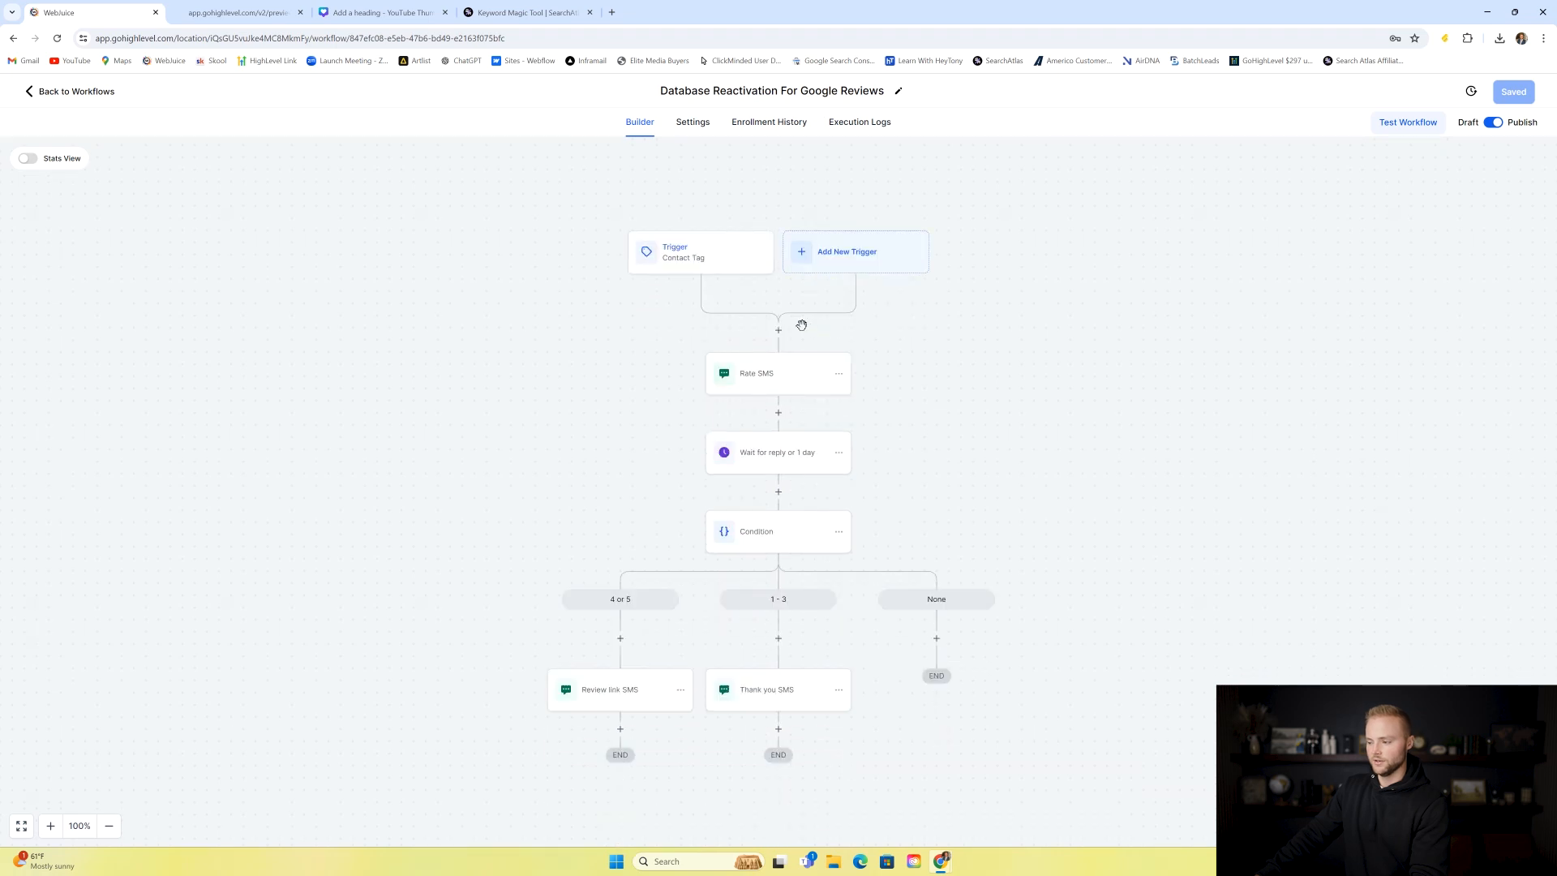
{"action": "left_click", "coordinate": [70, 94]}
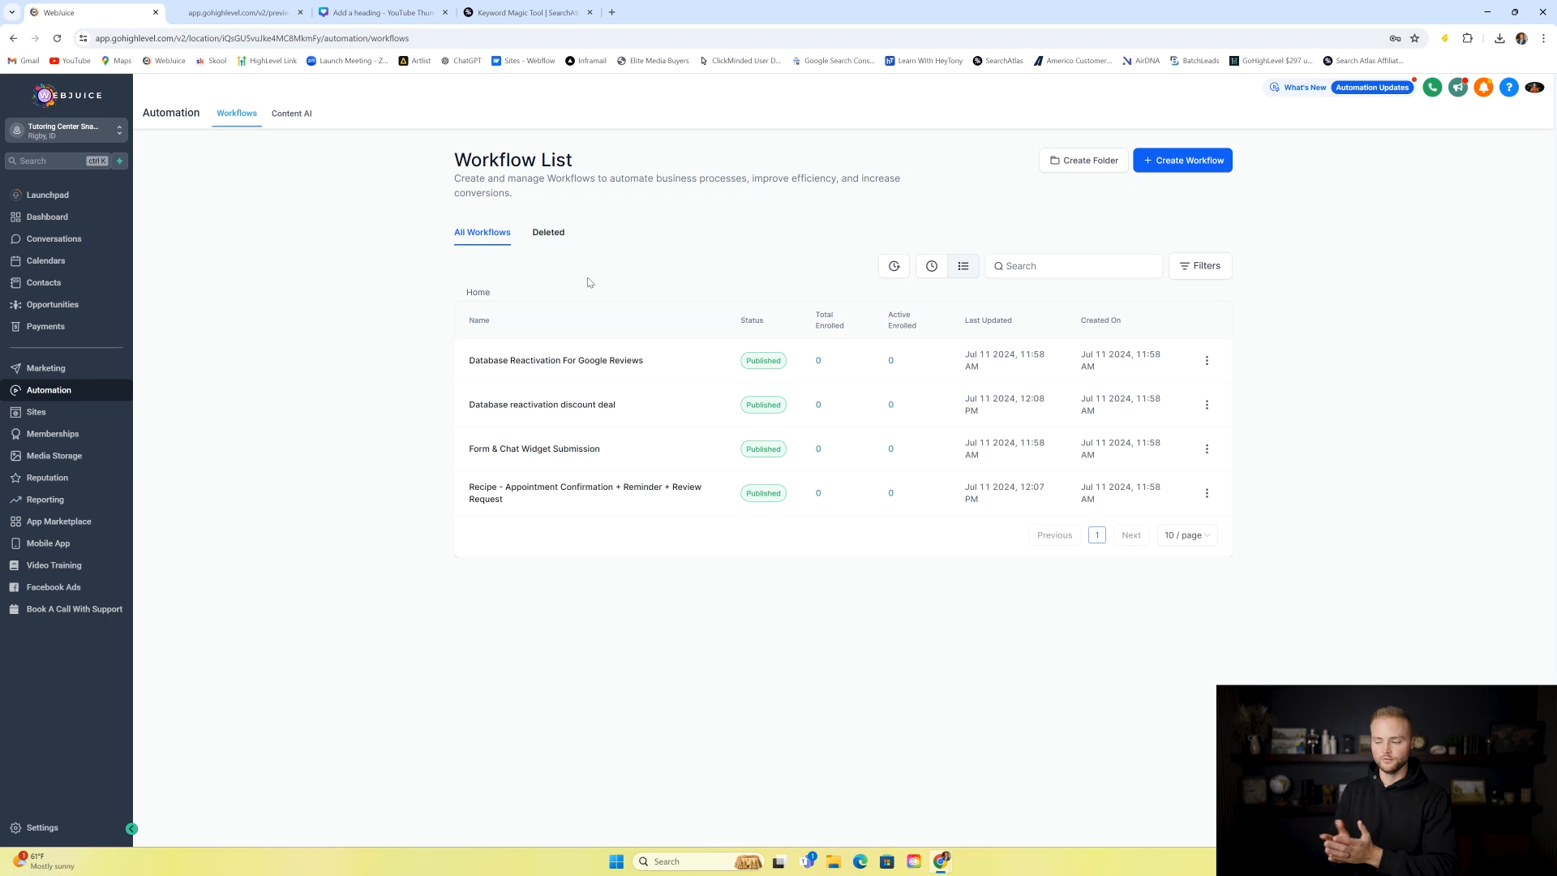
{"action": "left_click", "coordinate": [560, 360]}
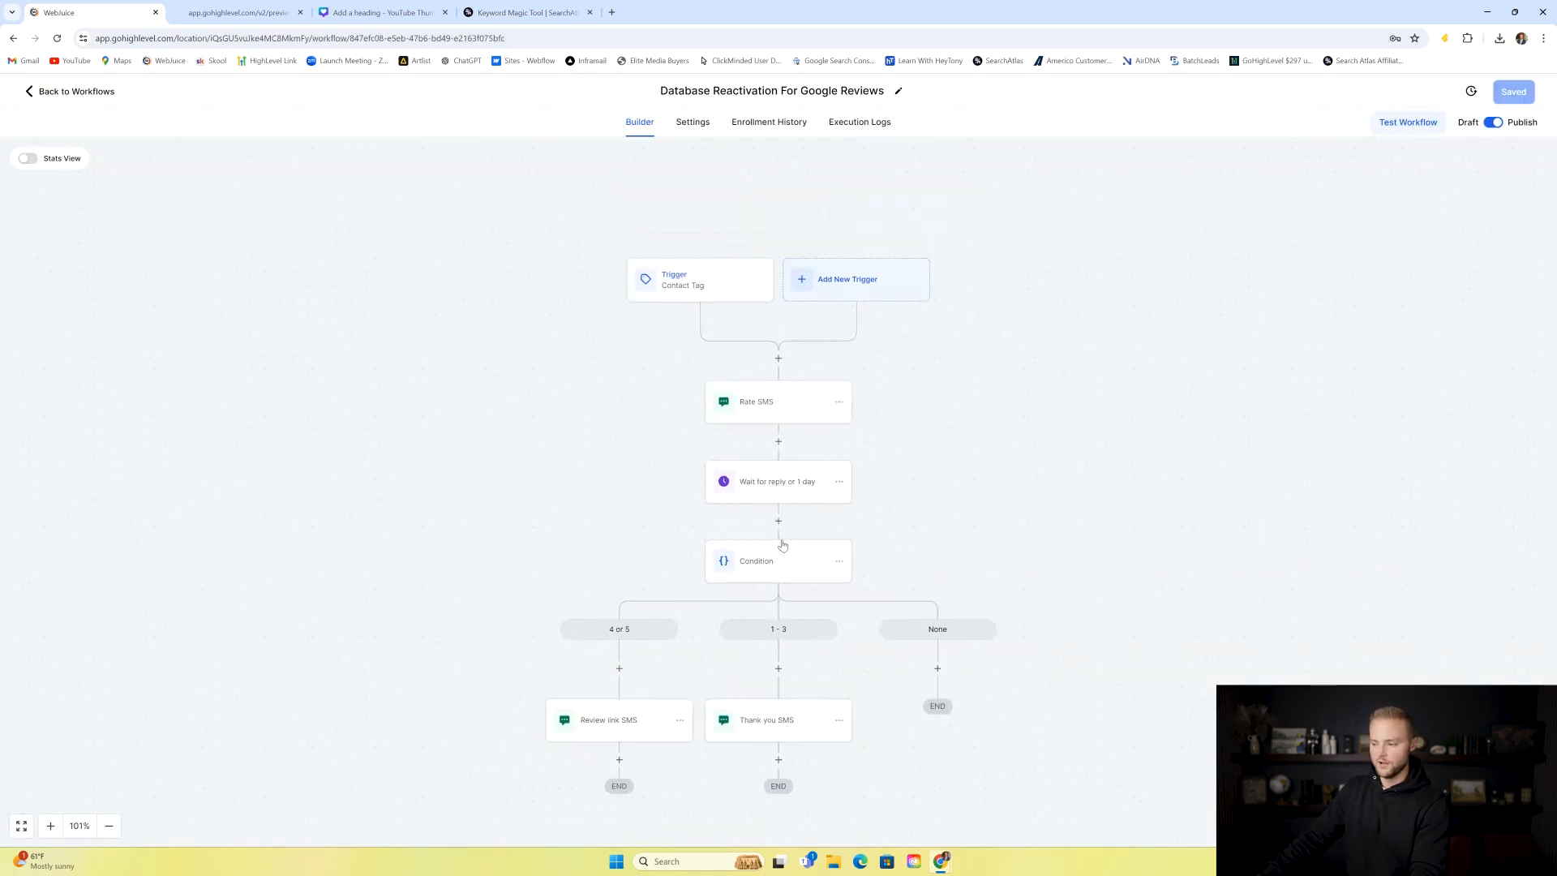
{"action": "scroll", "coordinate": [722, 602], "scroll_direction": "down", "scroll_amount": 1}
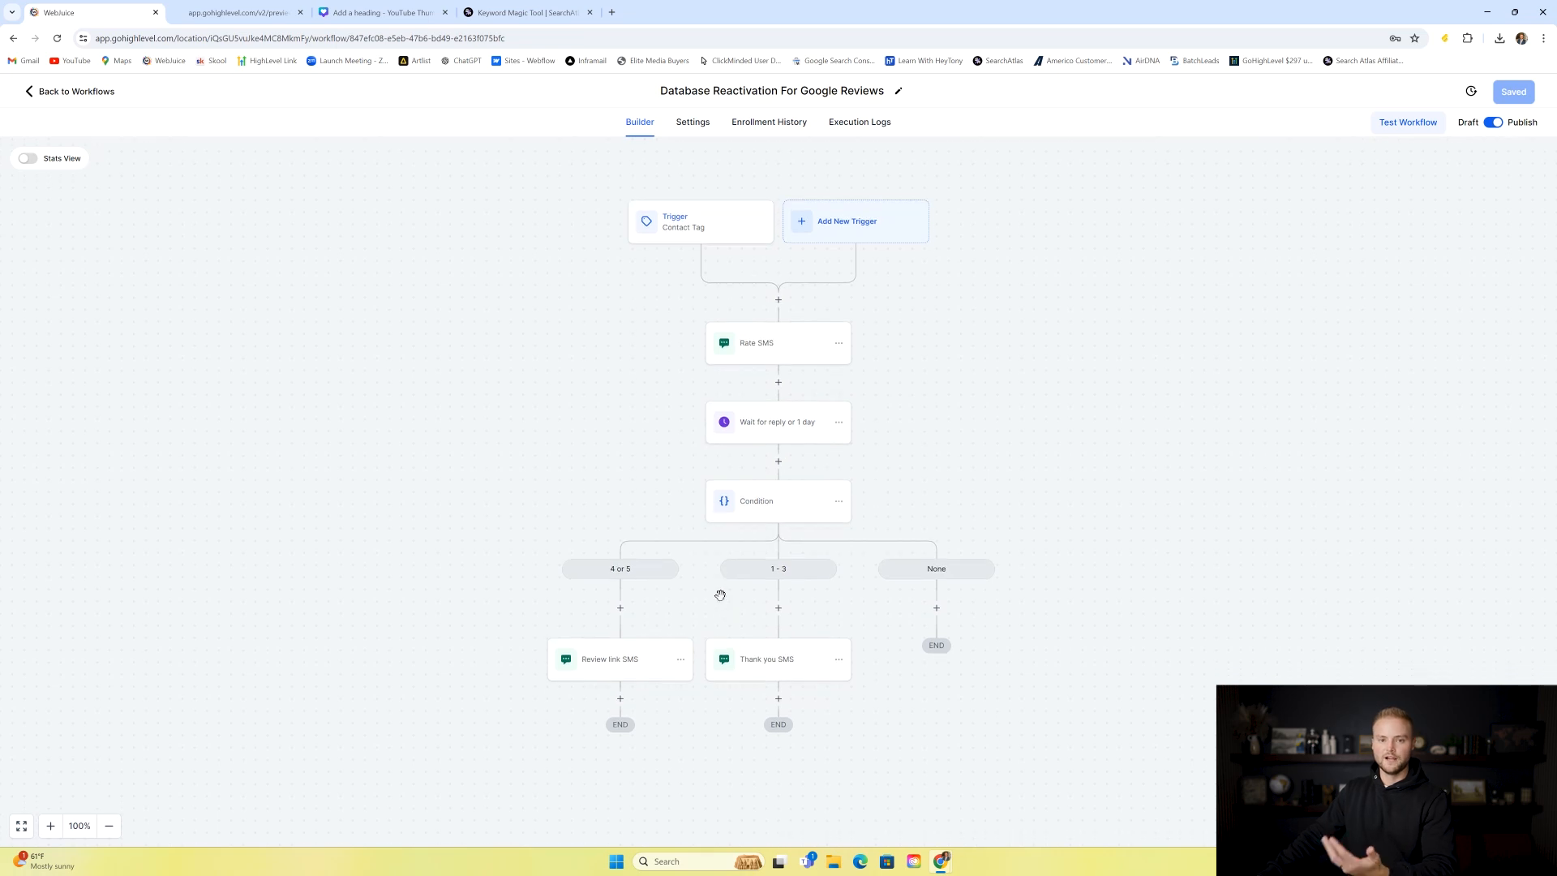
{"action": "scroll", "coordinate": [623, 468], "scroll_direction": "up", "scroll_amount": 1}
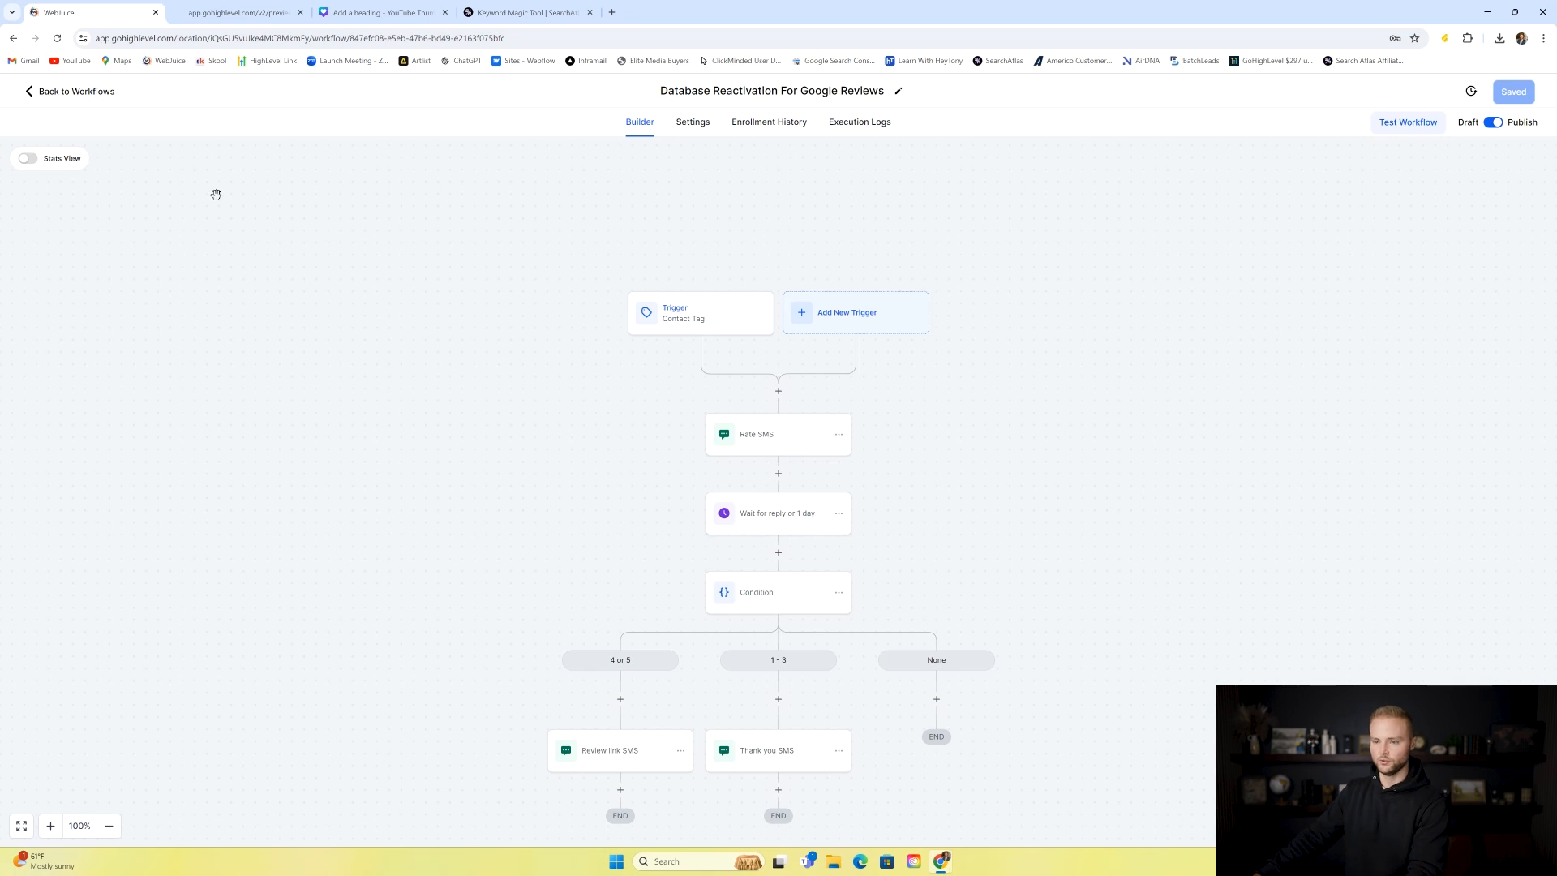
{"action": "left_click", "coordinate": [69, 93]}
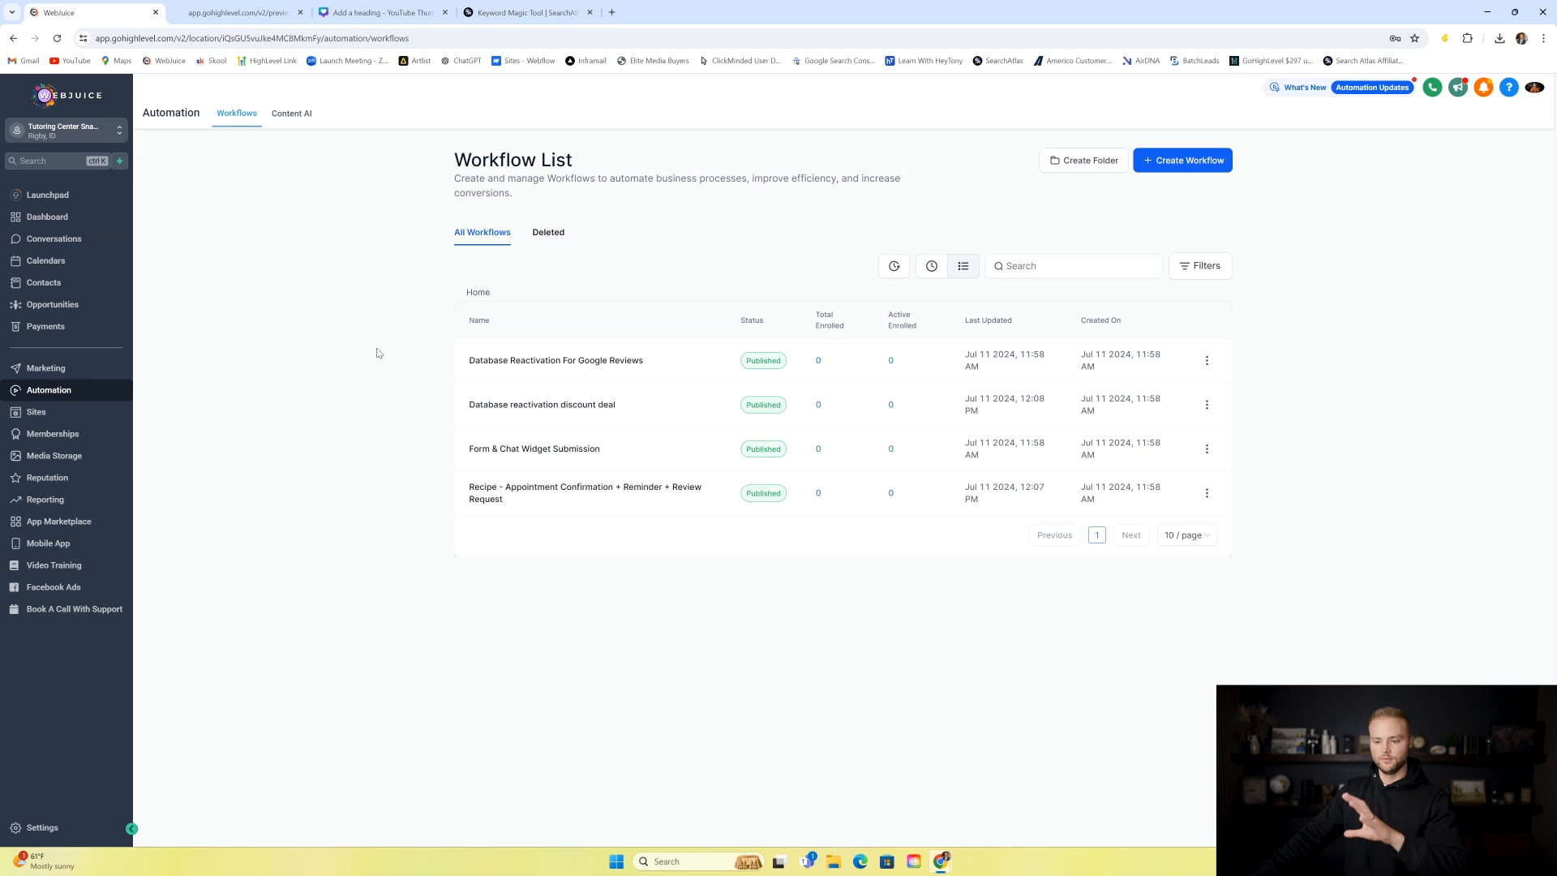
- Switch to the Bright Brains website preview, highlight the Make an Appointment heading and its intro text, and open the Home page
{"action": "left_click", "coordinate": [370, 12]}
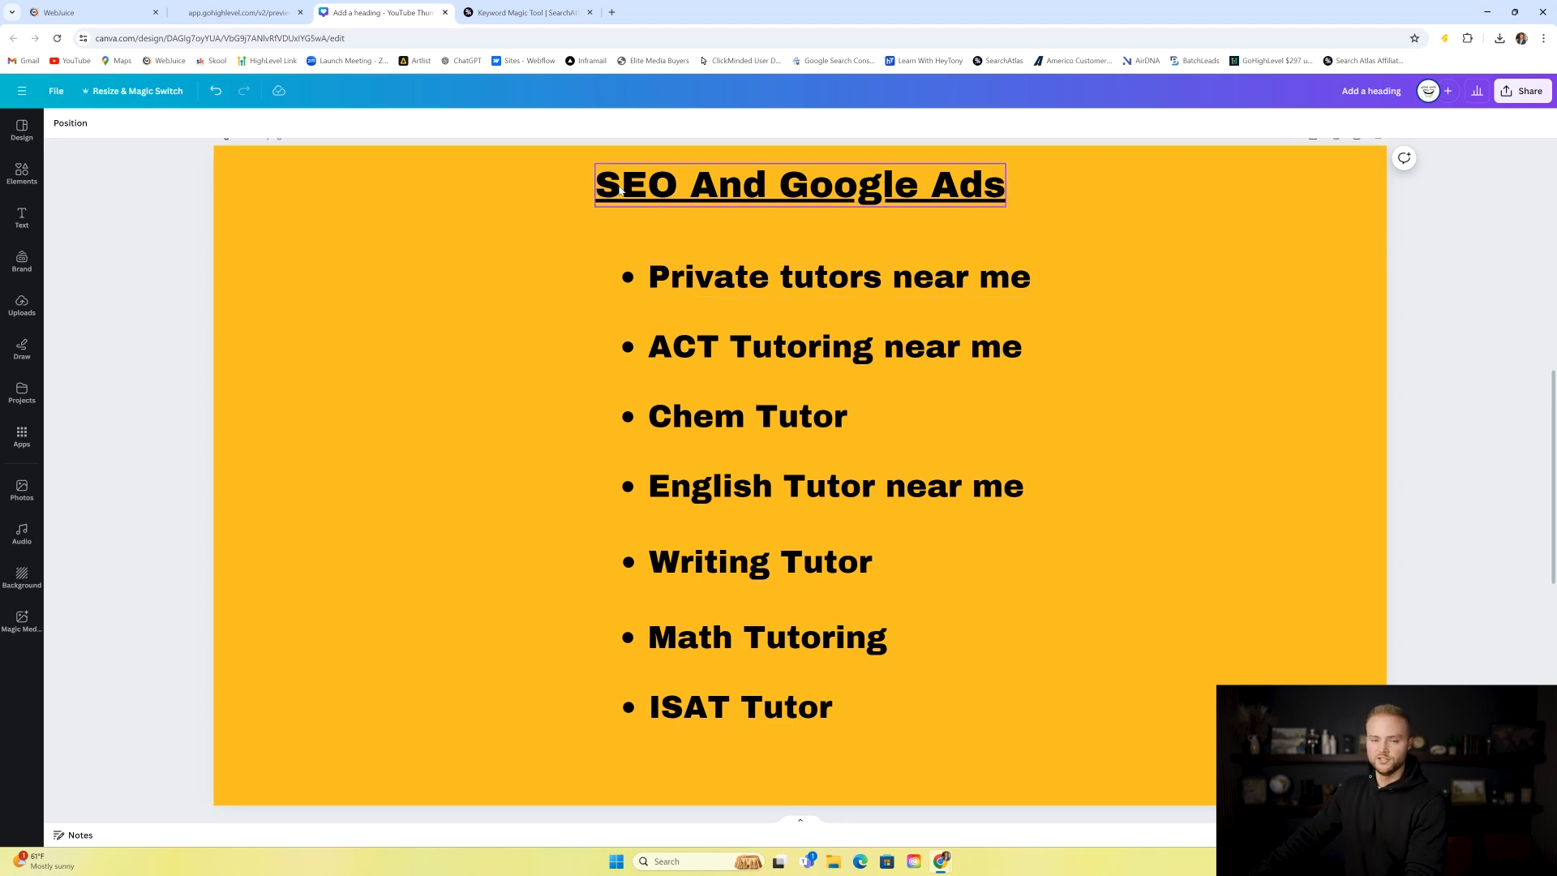
{"action": "left_click", "coordinate": [237, 13]}
{"action": "scroll", "coordinate": [760, 369], "scroll_direction": "up", "scroll_amount": 1}
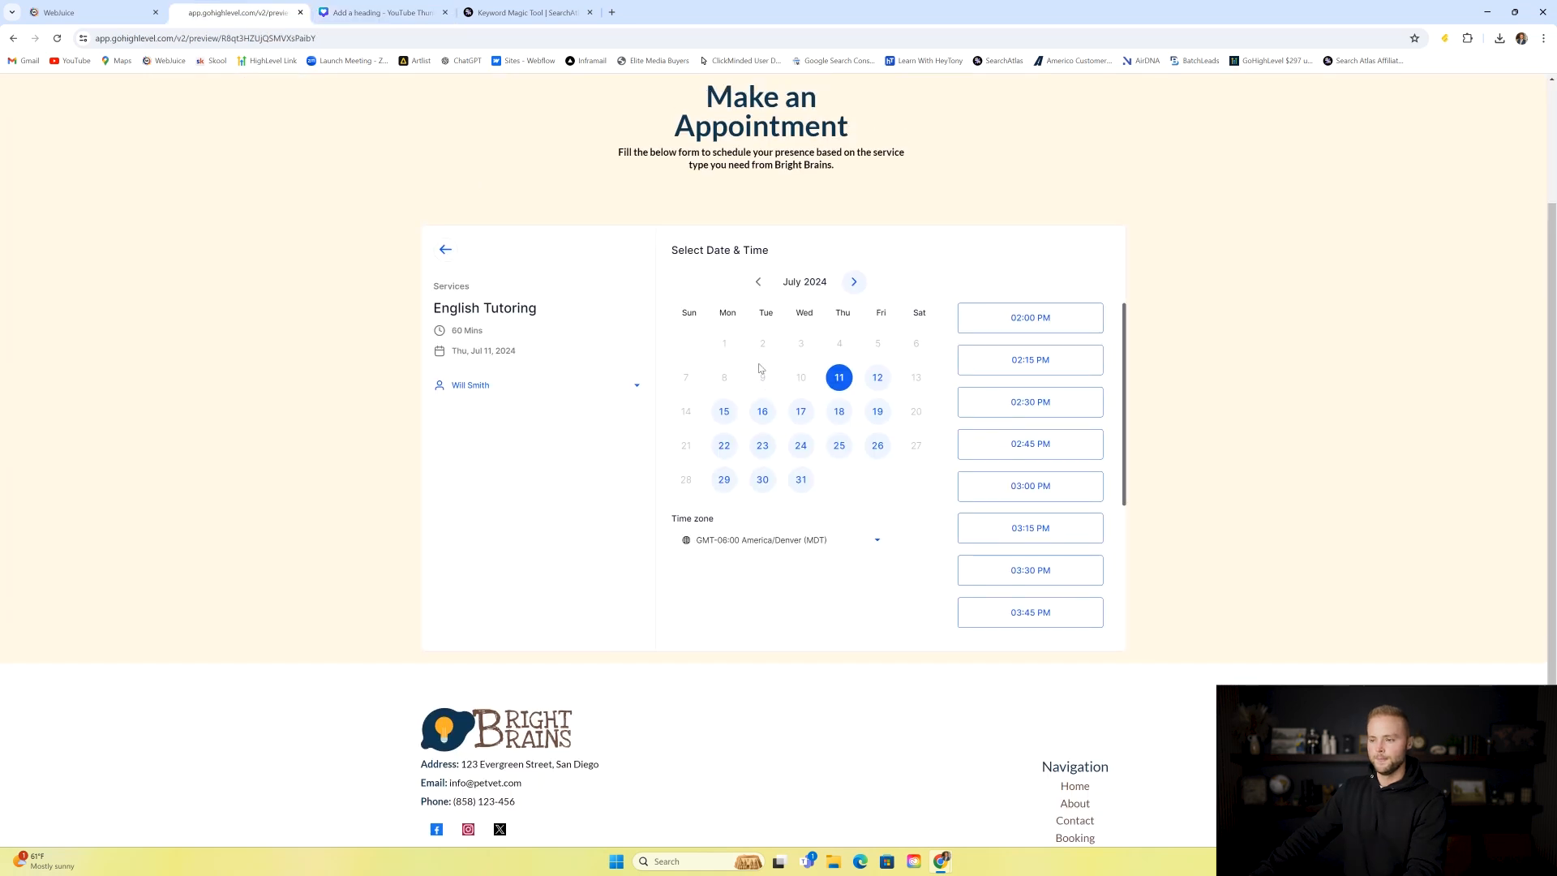
{"action": "scroll", "coordinate": [760, 369], "scroll_direction": "up", "scroll_amount": 2}
{"action": "left_click_drag", "start_coordinate": [705, 259], "coordinate": [856, 273]}
{"action": "left_click_drag", "start_coordinate": [618, 317], "coordinate": [863, 333]}
{"action": "left_click", "coordinate": [740, 262]}
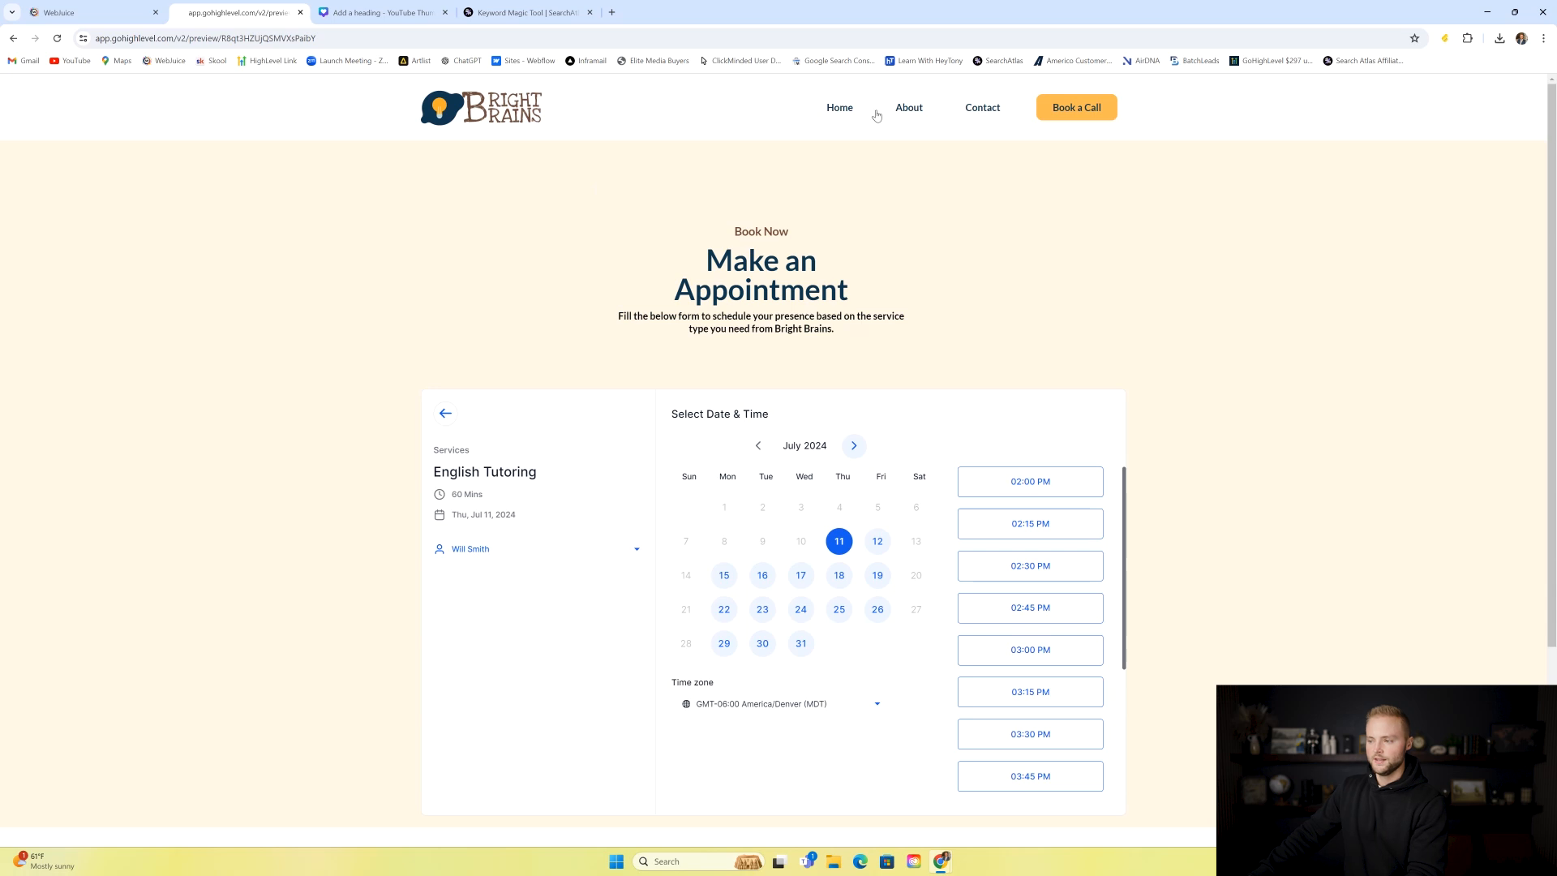
{"action": "left_click", "coordinate": [836, 108]}
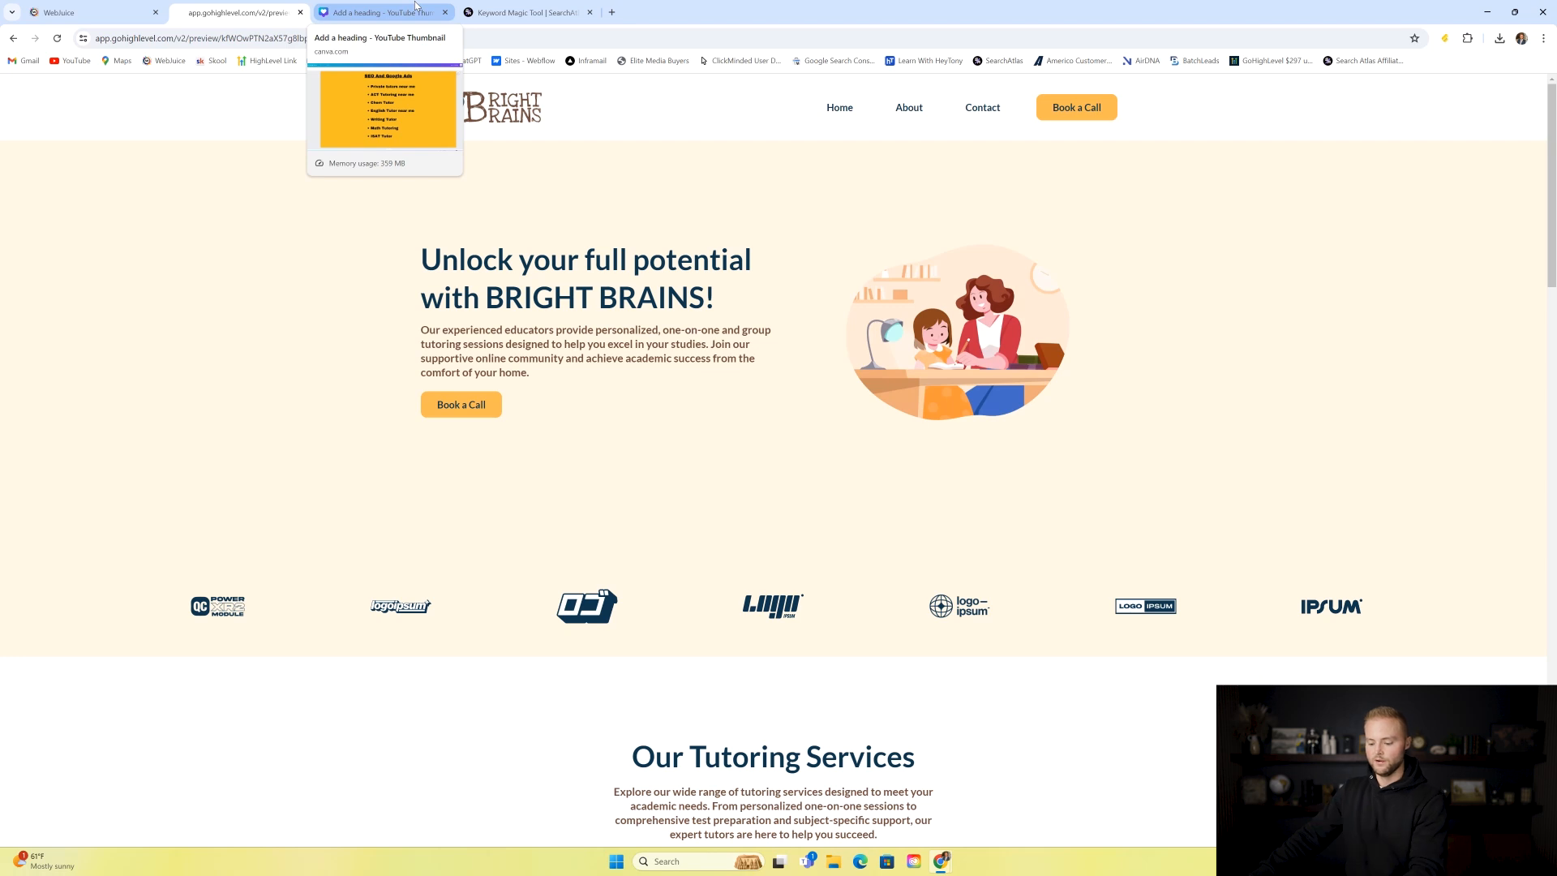
- Switch to the SearchAtlas Keyword Magic Tool and look through the keyword results for "tutoring" in the United States
{"action": "left_click", "coordinate": [415, 10]}
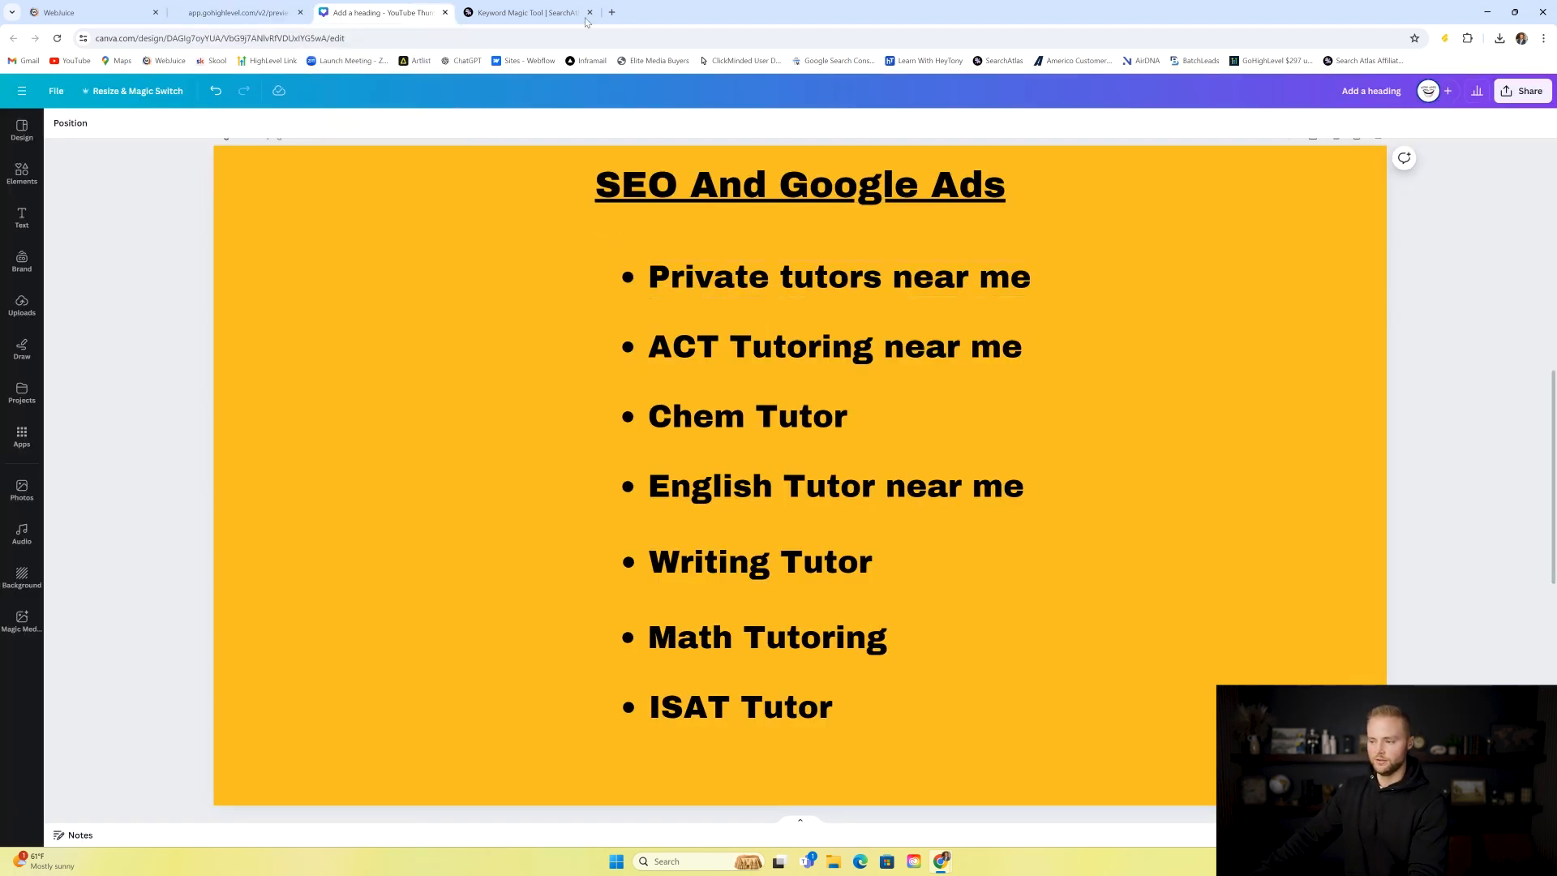
{"action": "left_click", "coordinate": [542, 7]}
{"action": "scroll", "coordinate": [487, 240], "scroll_direction": "up", "scroll_amount": 10}
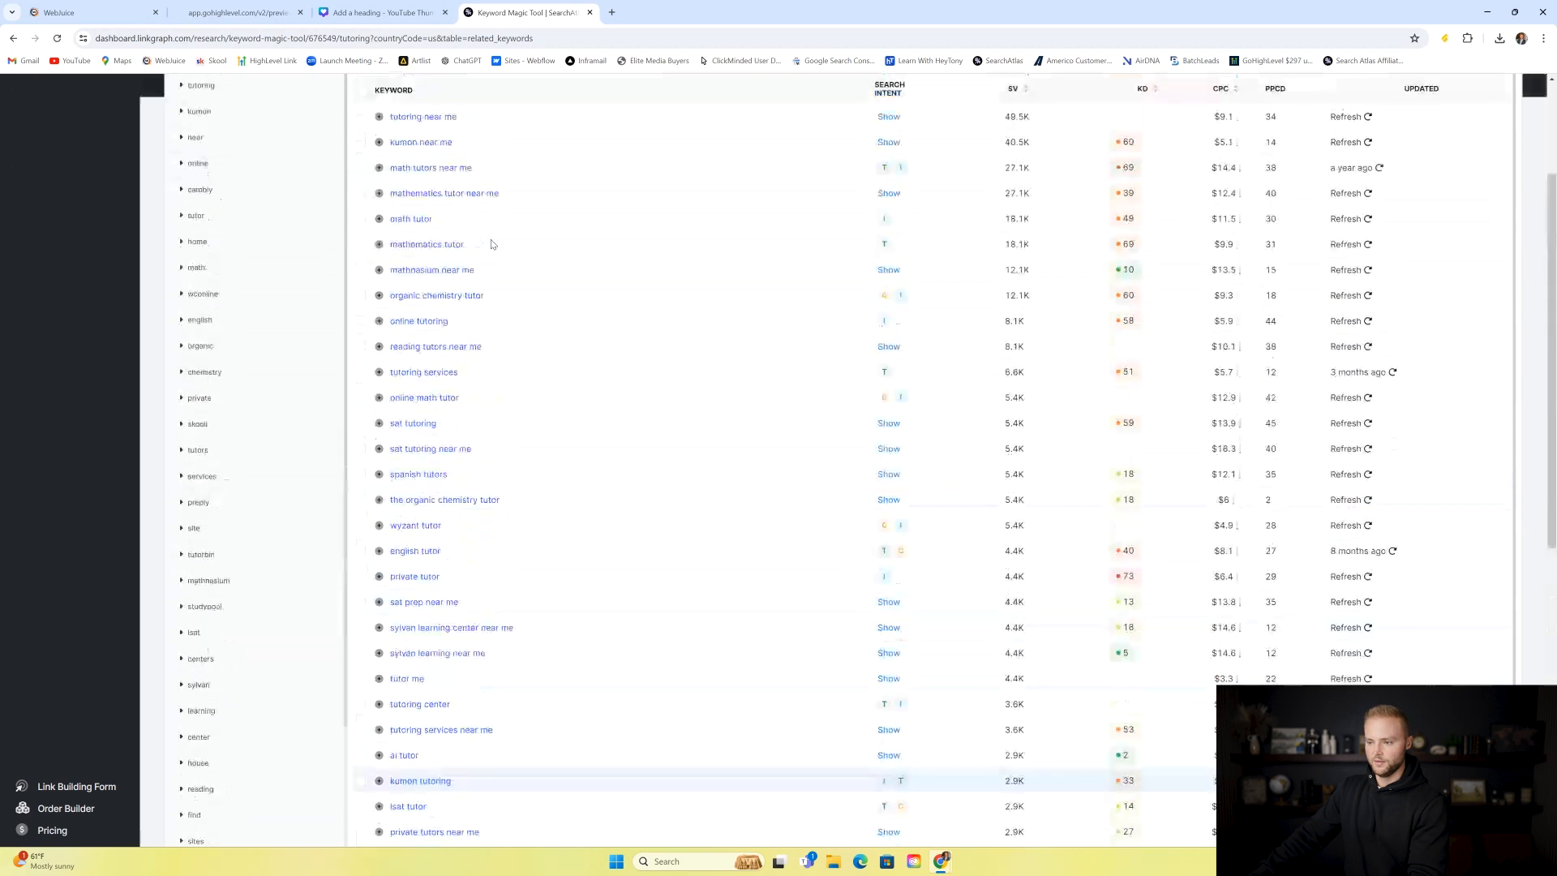
{"action": "left_click", "coordinate": [208, 154]}
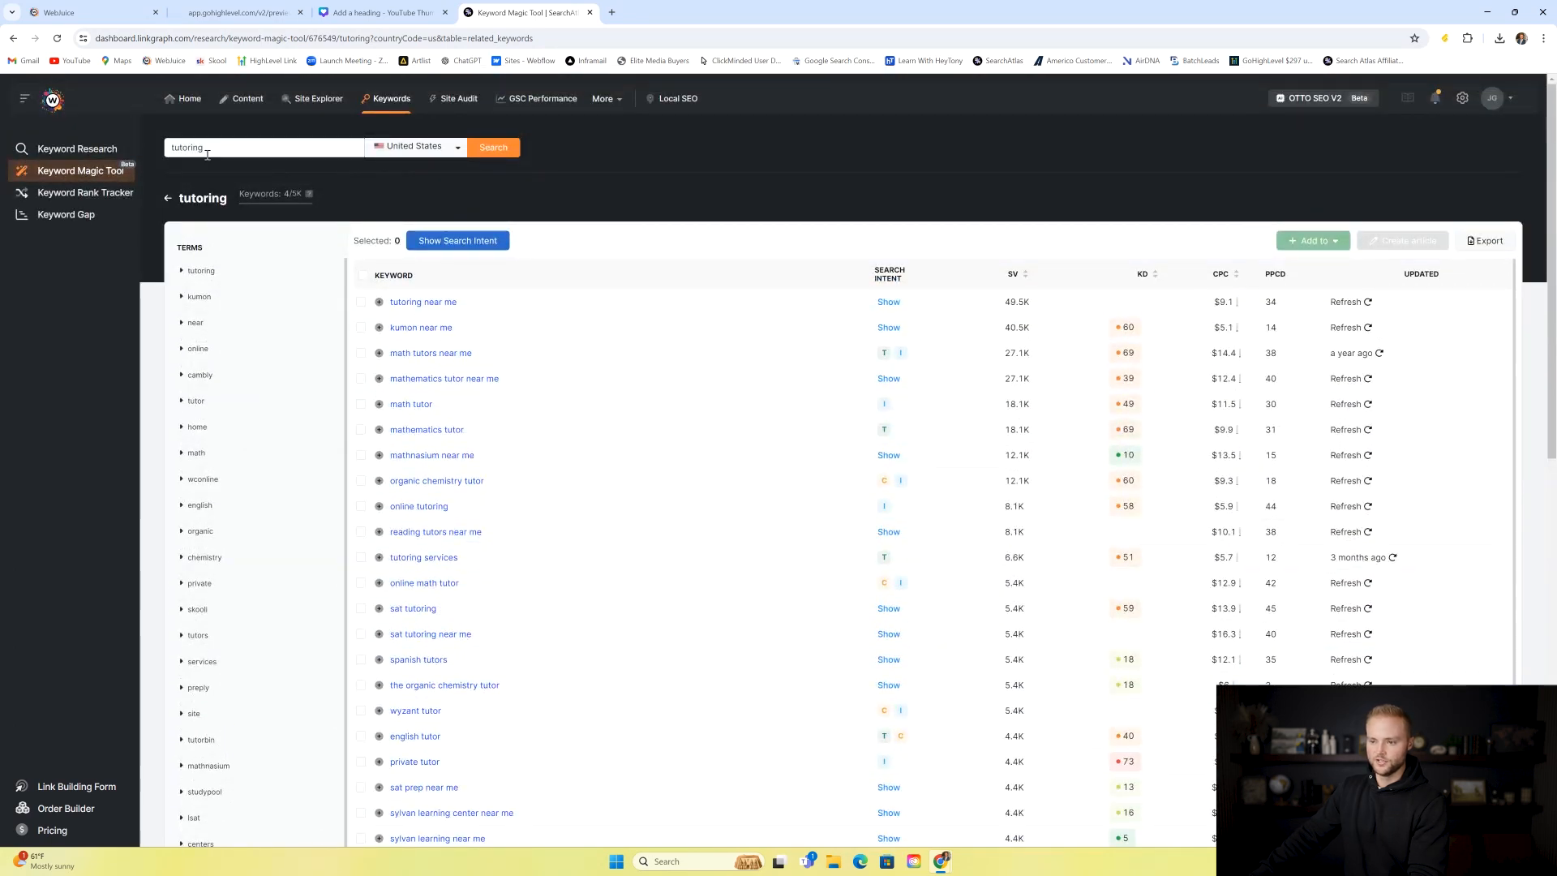
{"action": "scroll", "coordinate": [521, 256], "scroll_direction": "down", "scroll_amount": 2}
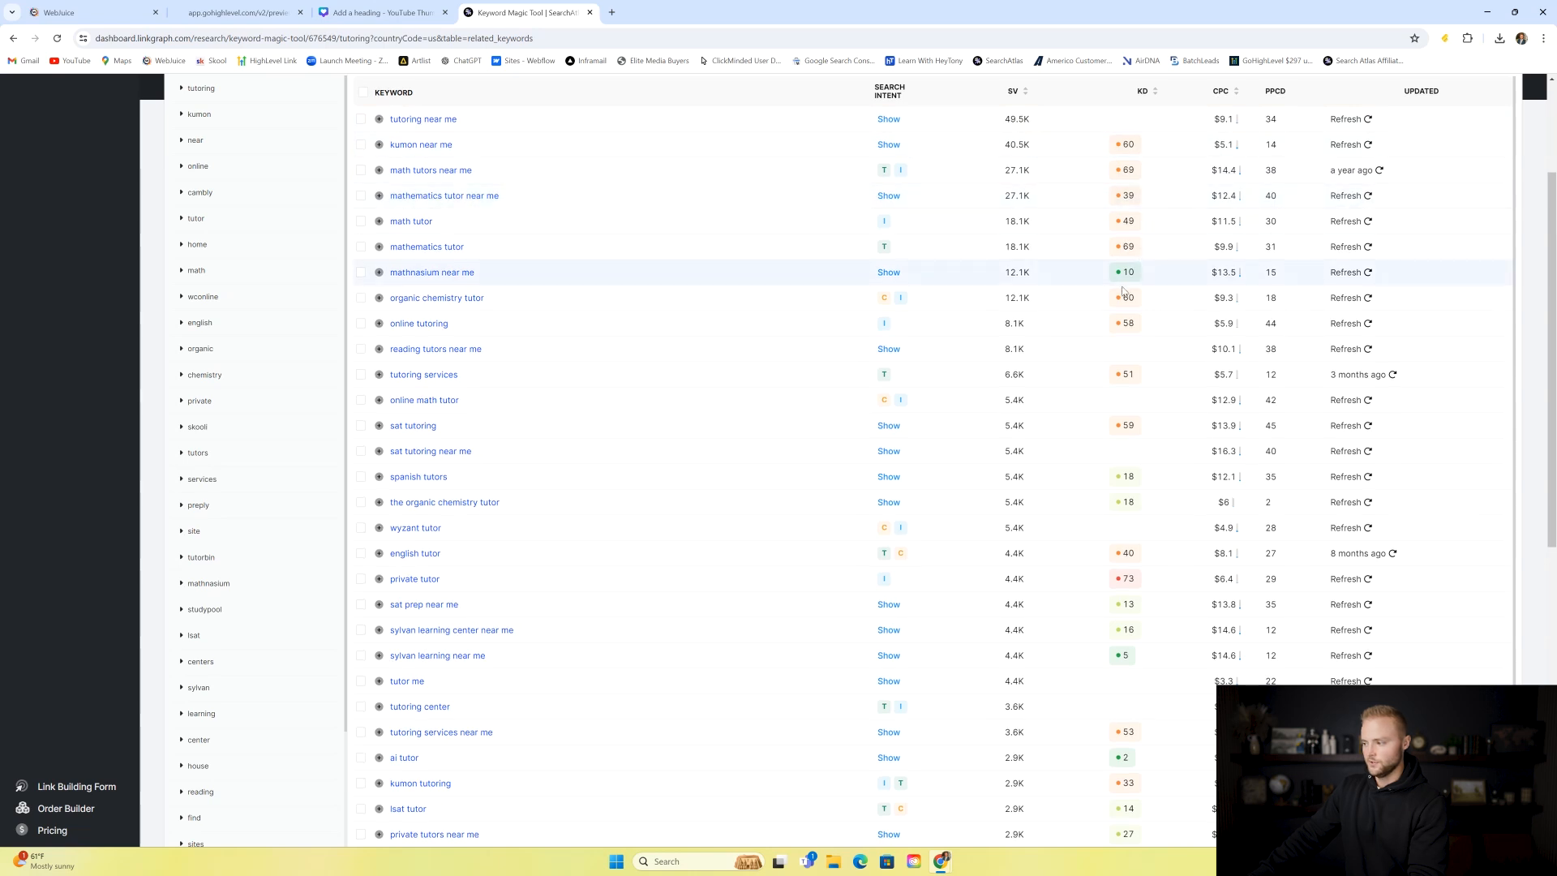
{"action": "scroll", "coordinate": [1135, 230], "scroll_direction": "down", "scroll_amount": 3}
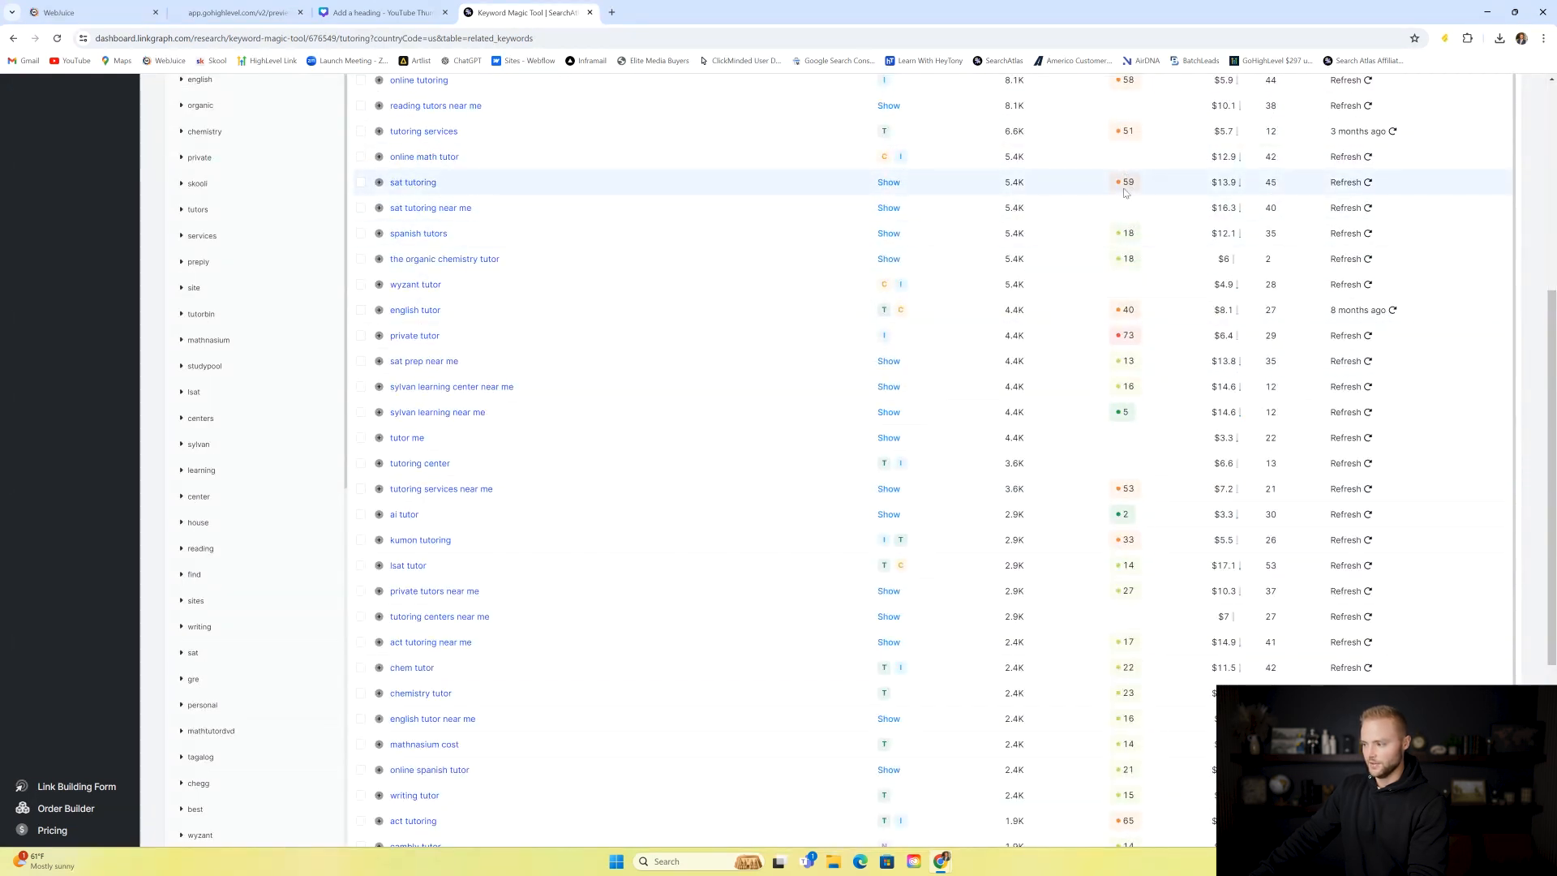
- Check the explanation of the KD column and compare keyword difficulty and search volume across the tutoring keywords
{"action": "scroll", "coordinate": [1135, 268], "scroll_direction": "up", "scroll_amount": 5}
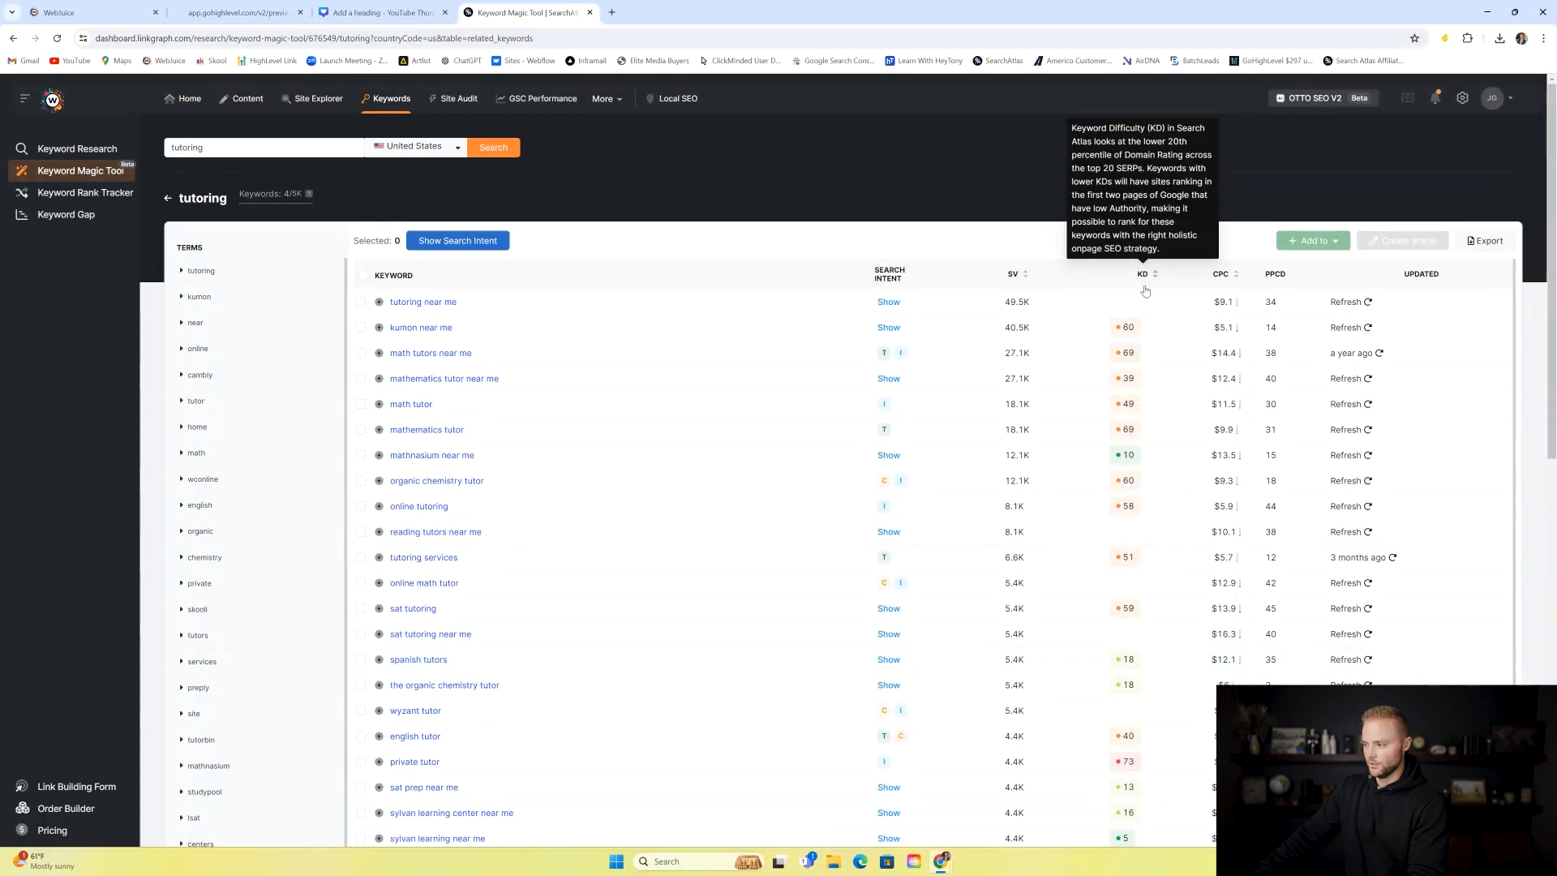
{"action": "scroll", "coordinate": [1143, 413], "scroll_direction": "down", "scroll_amount": 2}
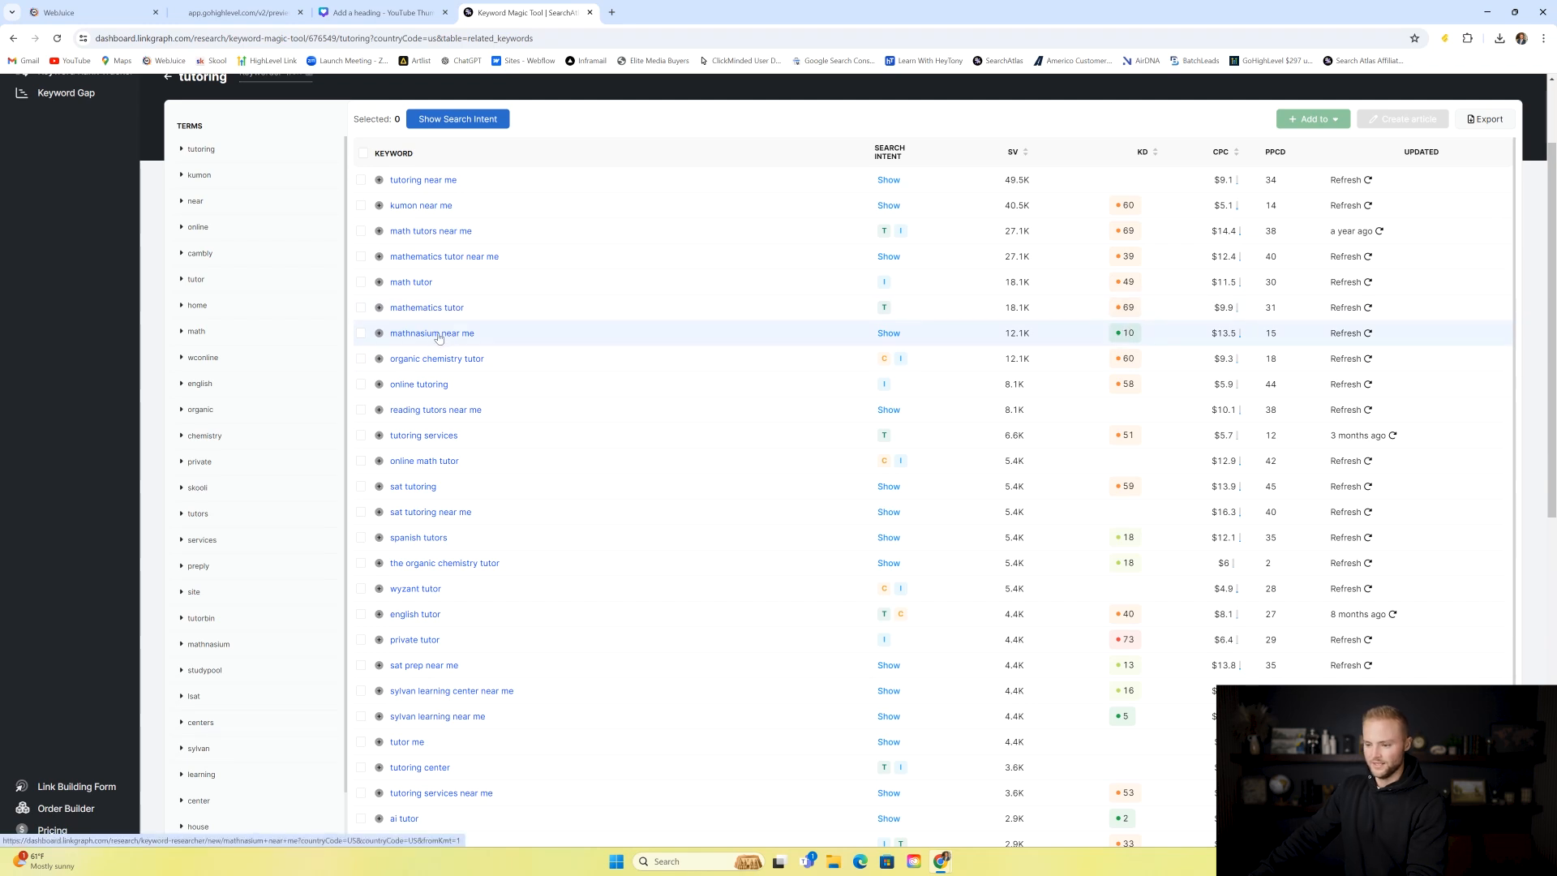
{"action": "scroll", "coordinate": [1106, 359], "scroll_direction": "down", "scroll_amount": 1}
{"action": "scroll", "coordinate": [1106, 359], "scroll_direction": "down", "scroll_amount": 1}
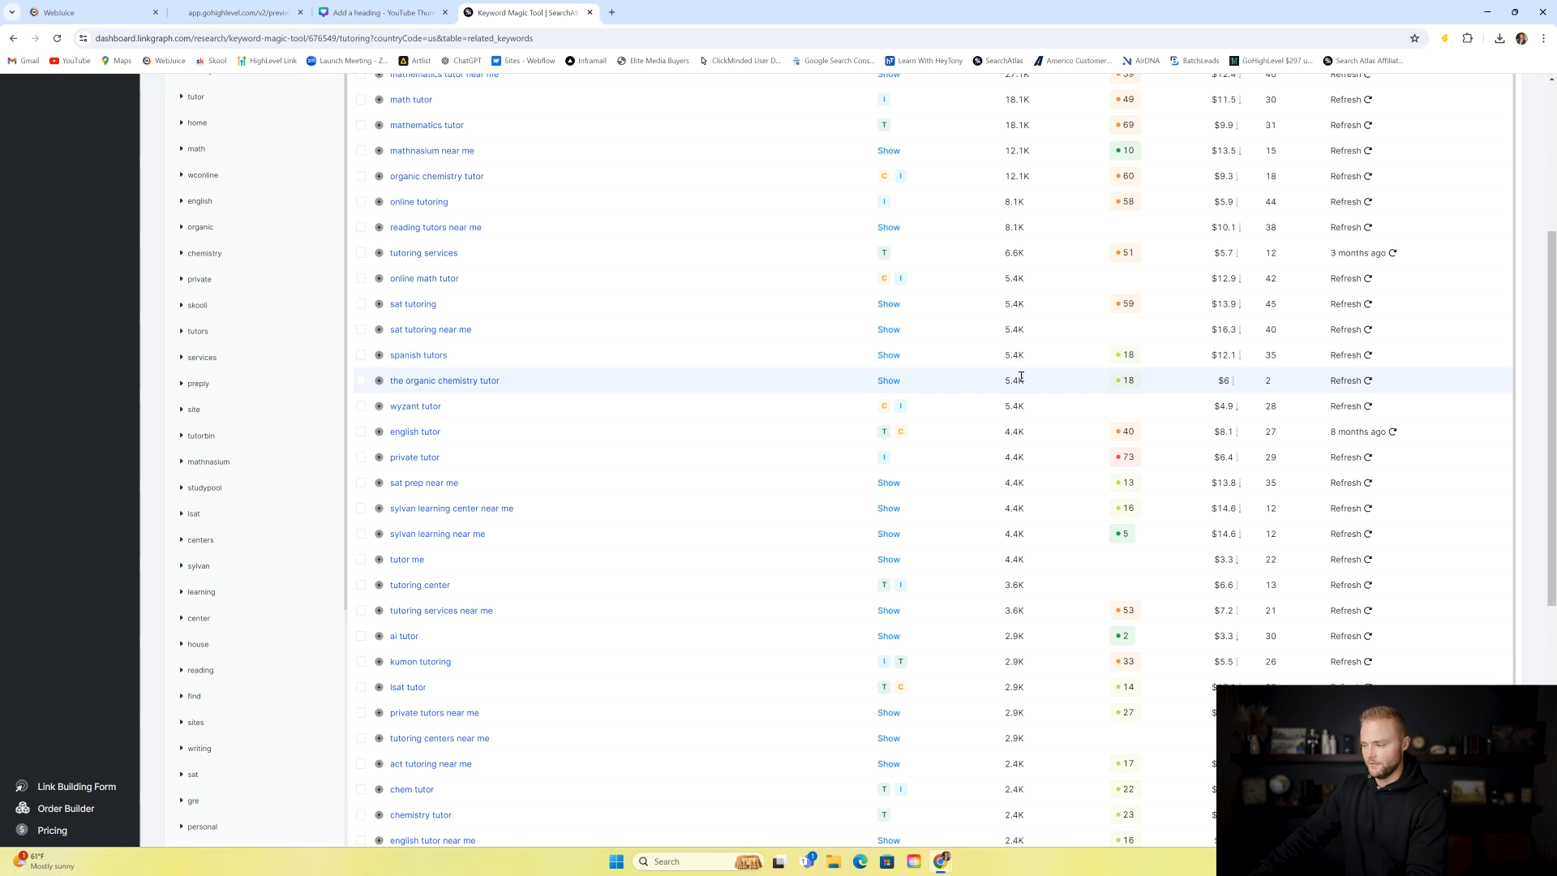
{"action": "scroll", "coordinate": [1019, 380], "scroll_direction": "down", "scroll_amount": 4}
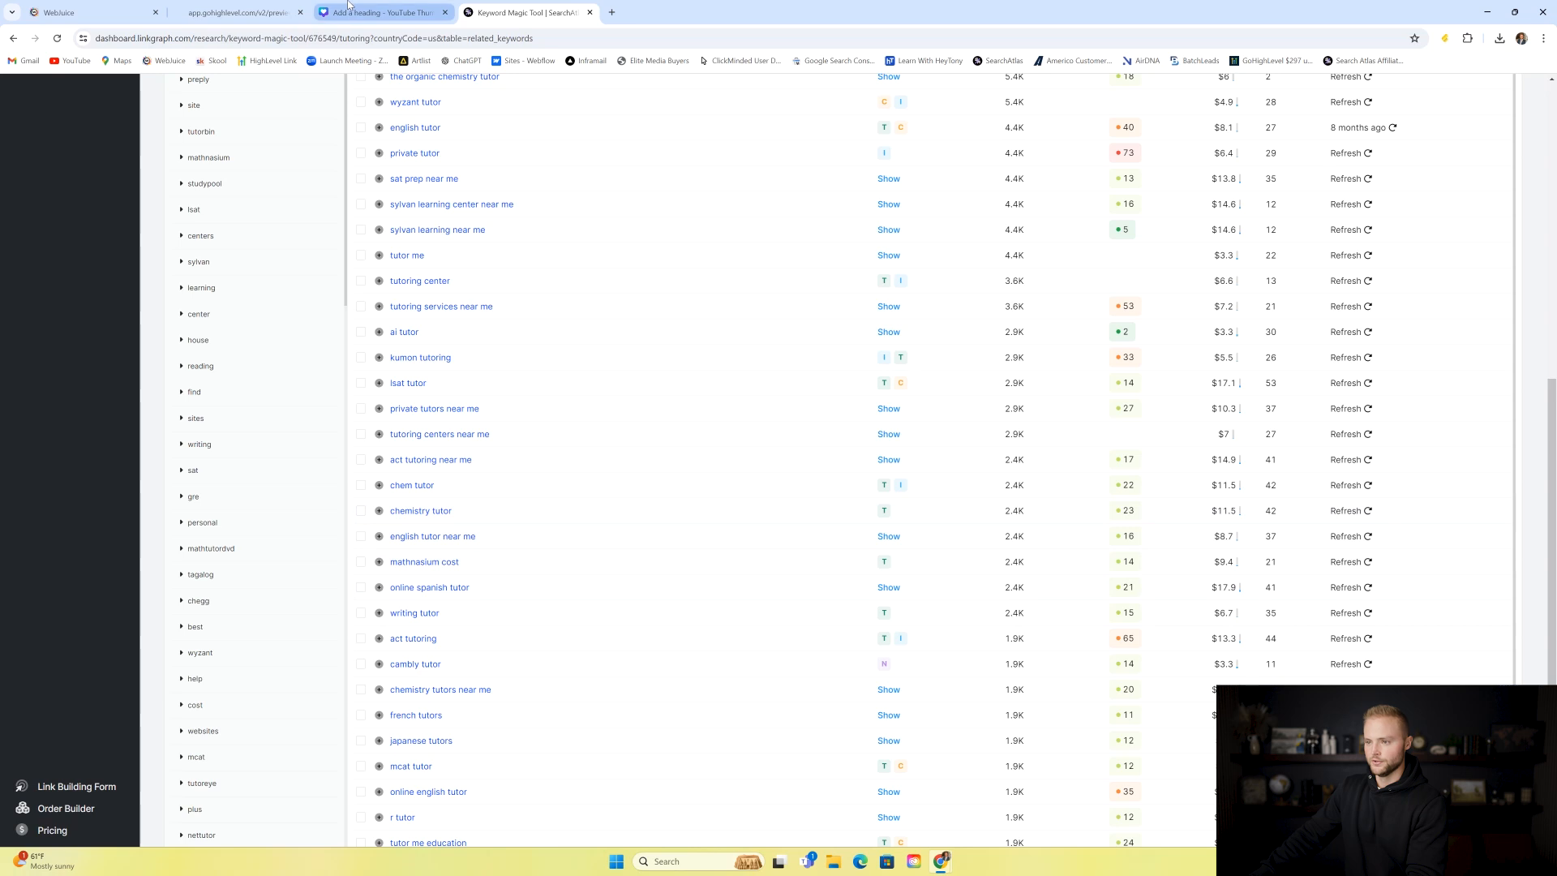
- Switch to the Canva design and read through the tutoring keyword list on the SEO And Google Ads page
{"action": "left_click", "coordinate": [381, 12]}
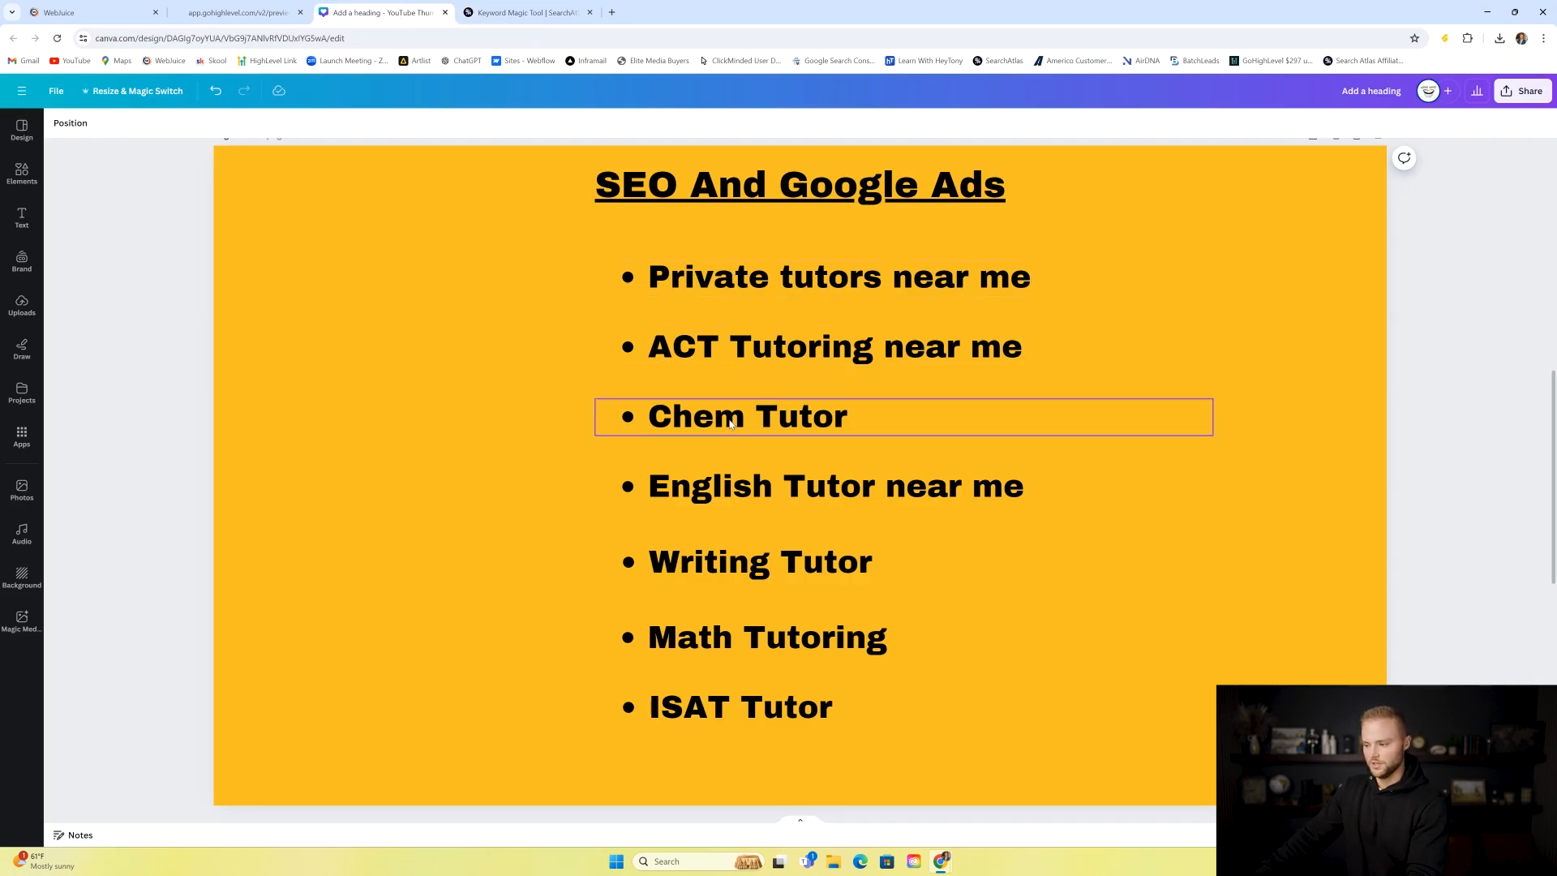
{"action": "scroll", "coordinate": [805, 444], "scroll_direction": "down", "scroll_amount": 1}
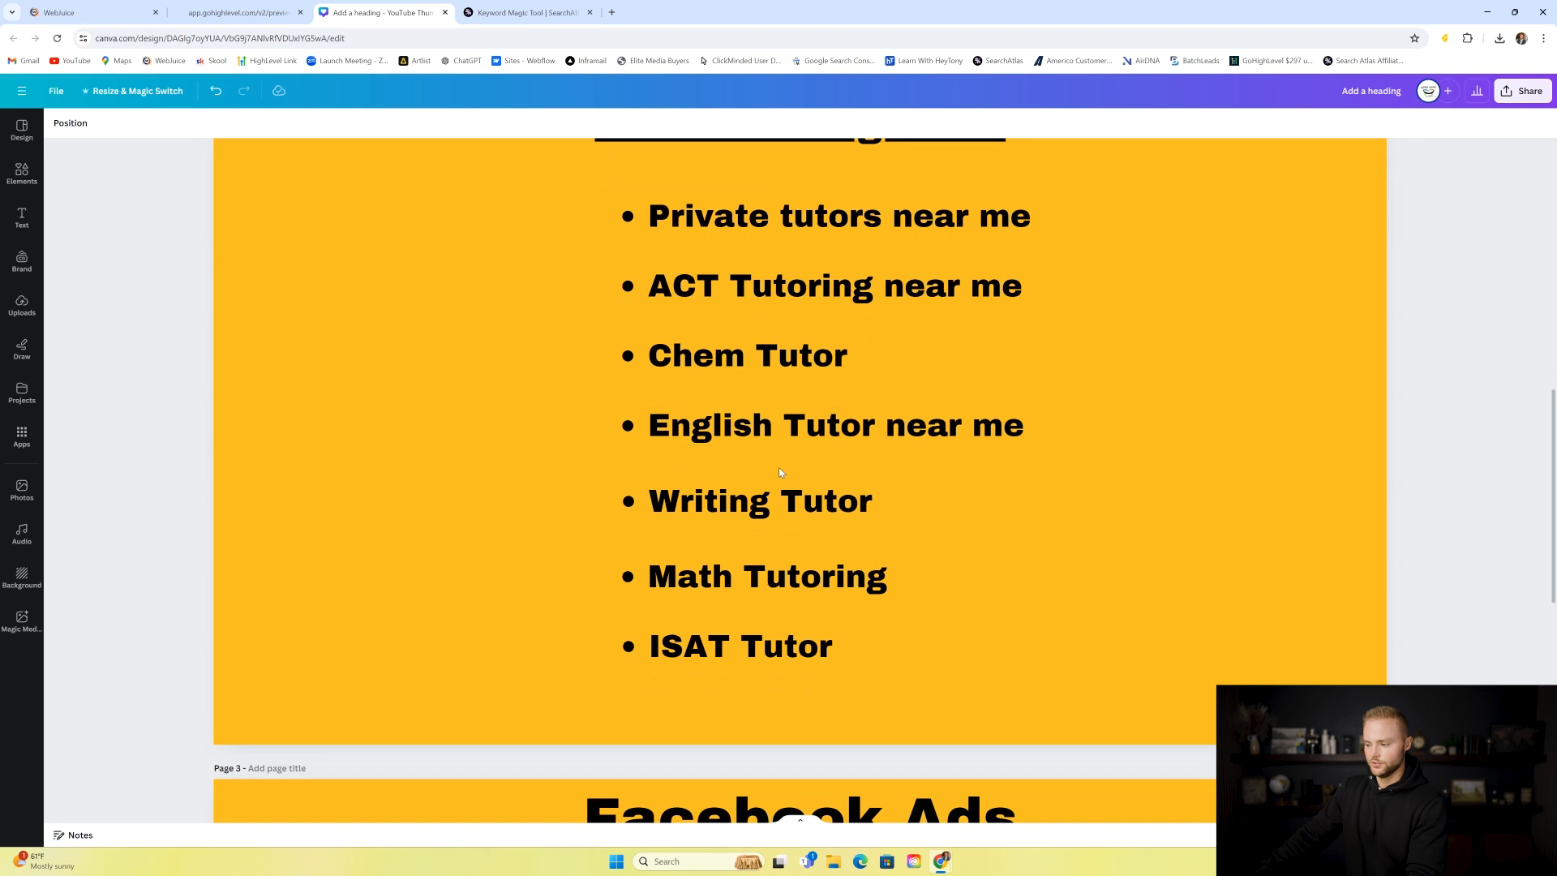
{"action": "scroll", "coordinate": [770, 468], "scroll_direction": "down", "scroll_amount": 1}
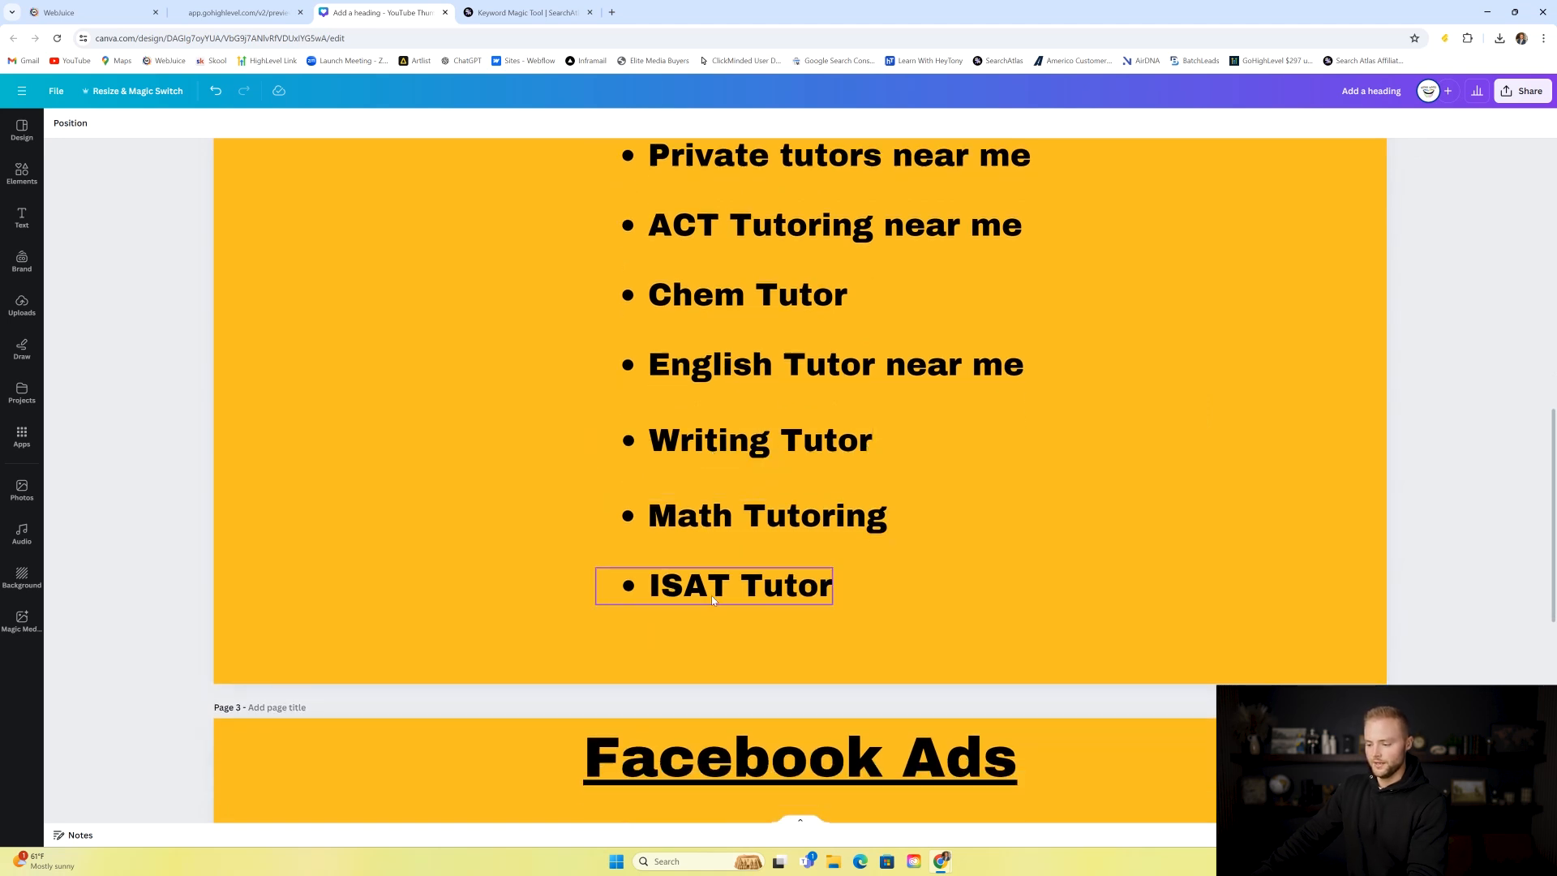
{"action": "scroll", "coordinate": [844, 582], "scroll_direction": "down", "scroll_amount": 1}
{"action": "scroll", "coordinate": [917, 542], "scroll_direction": "up", "scroll_amount": 1}
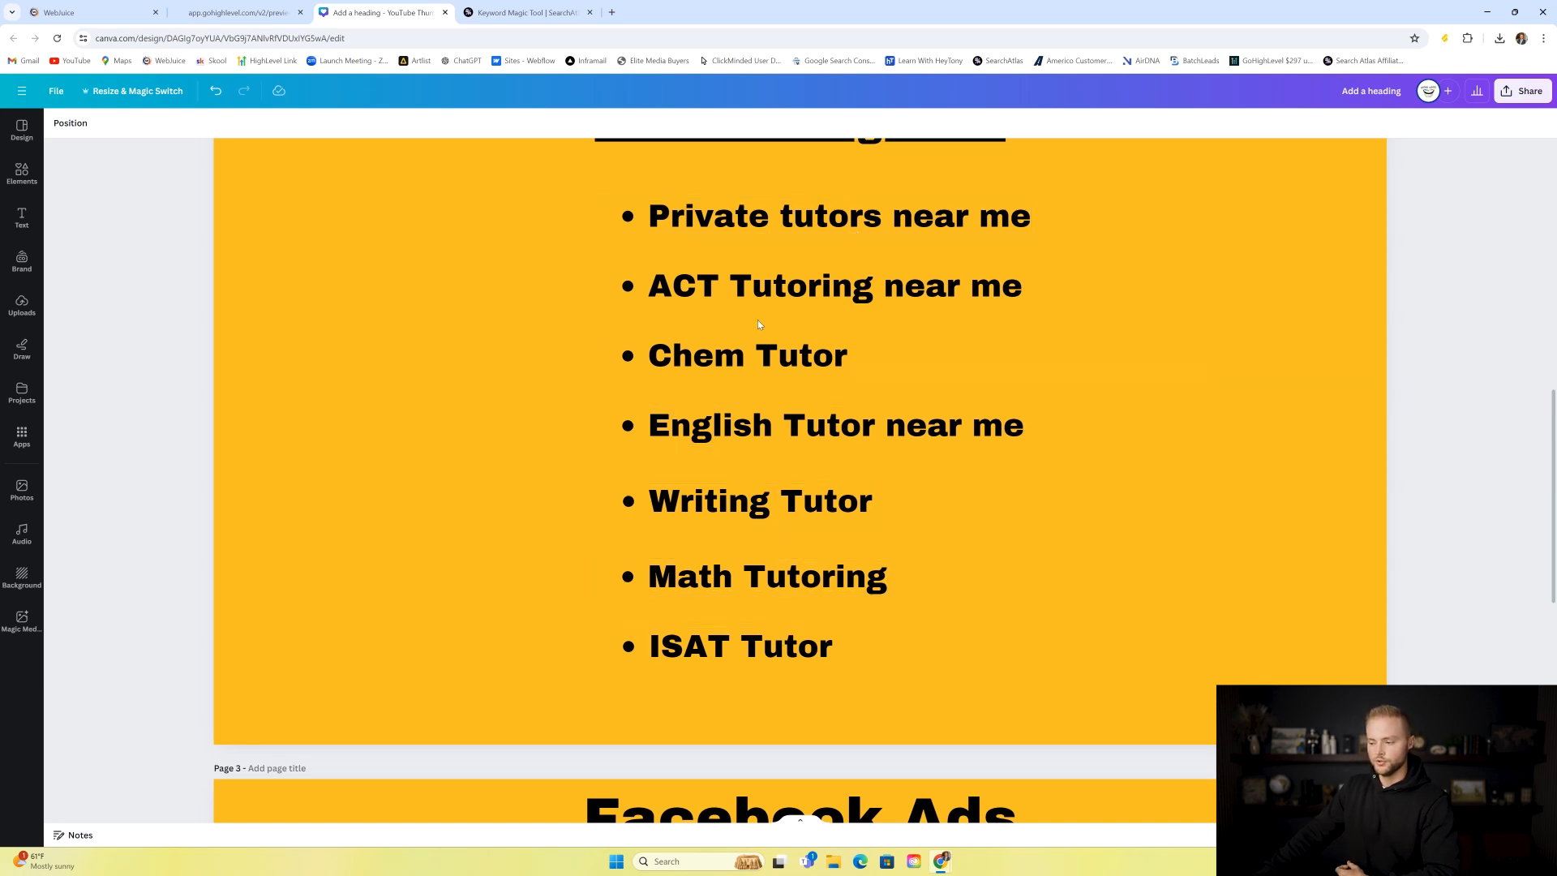
- Recheck the tutoring results in the Keyword Magic Tool and return to the SEO And Google Ads page in Canva
{"action": "left_click", "coordinate": [536, 12]}
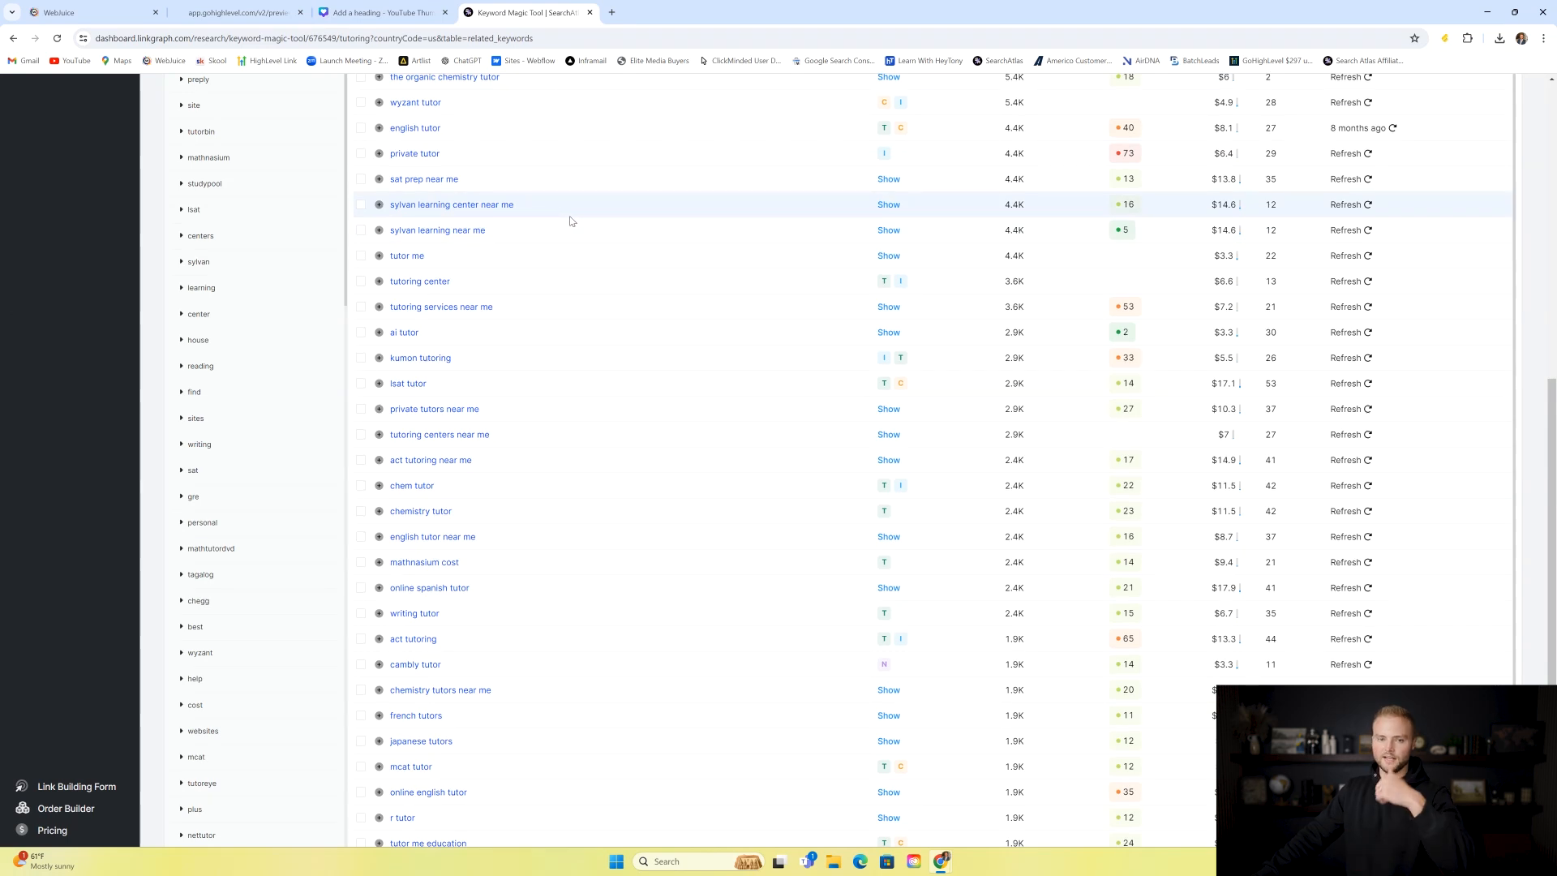
{"action": "scroll", "coordinate": [570, 221], "scroll_direction": "up", "scroll_amount": 2}
{"action": "scroll", "coordinate": [558, 218], "scroll_direction": "up", "scroll_amount": 5}
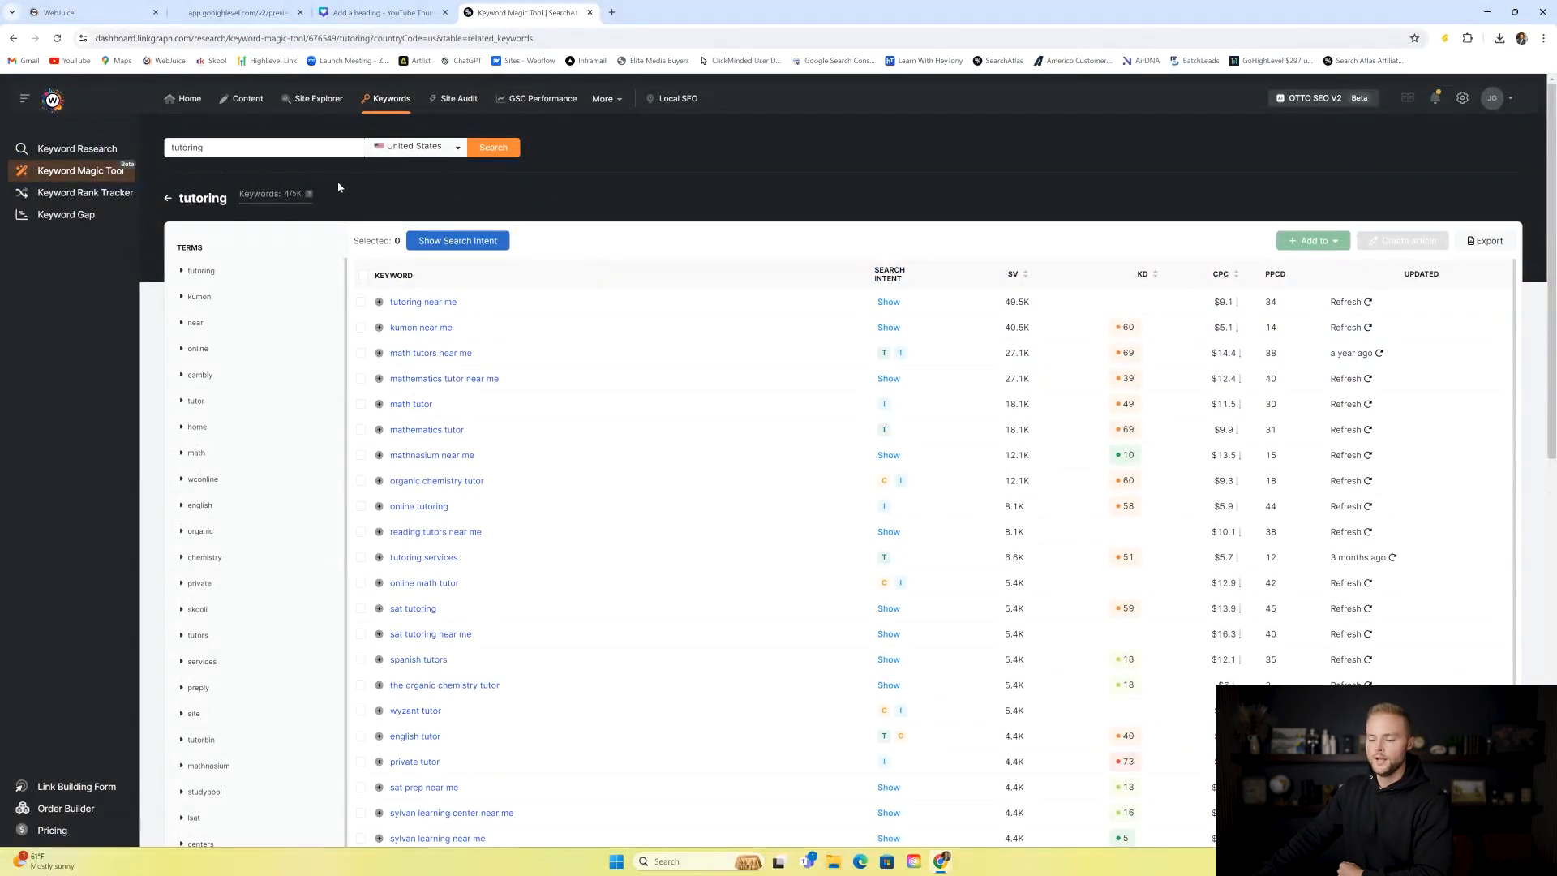
{"action": "left_click", "coordinate": [379, 13]}
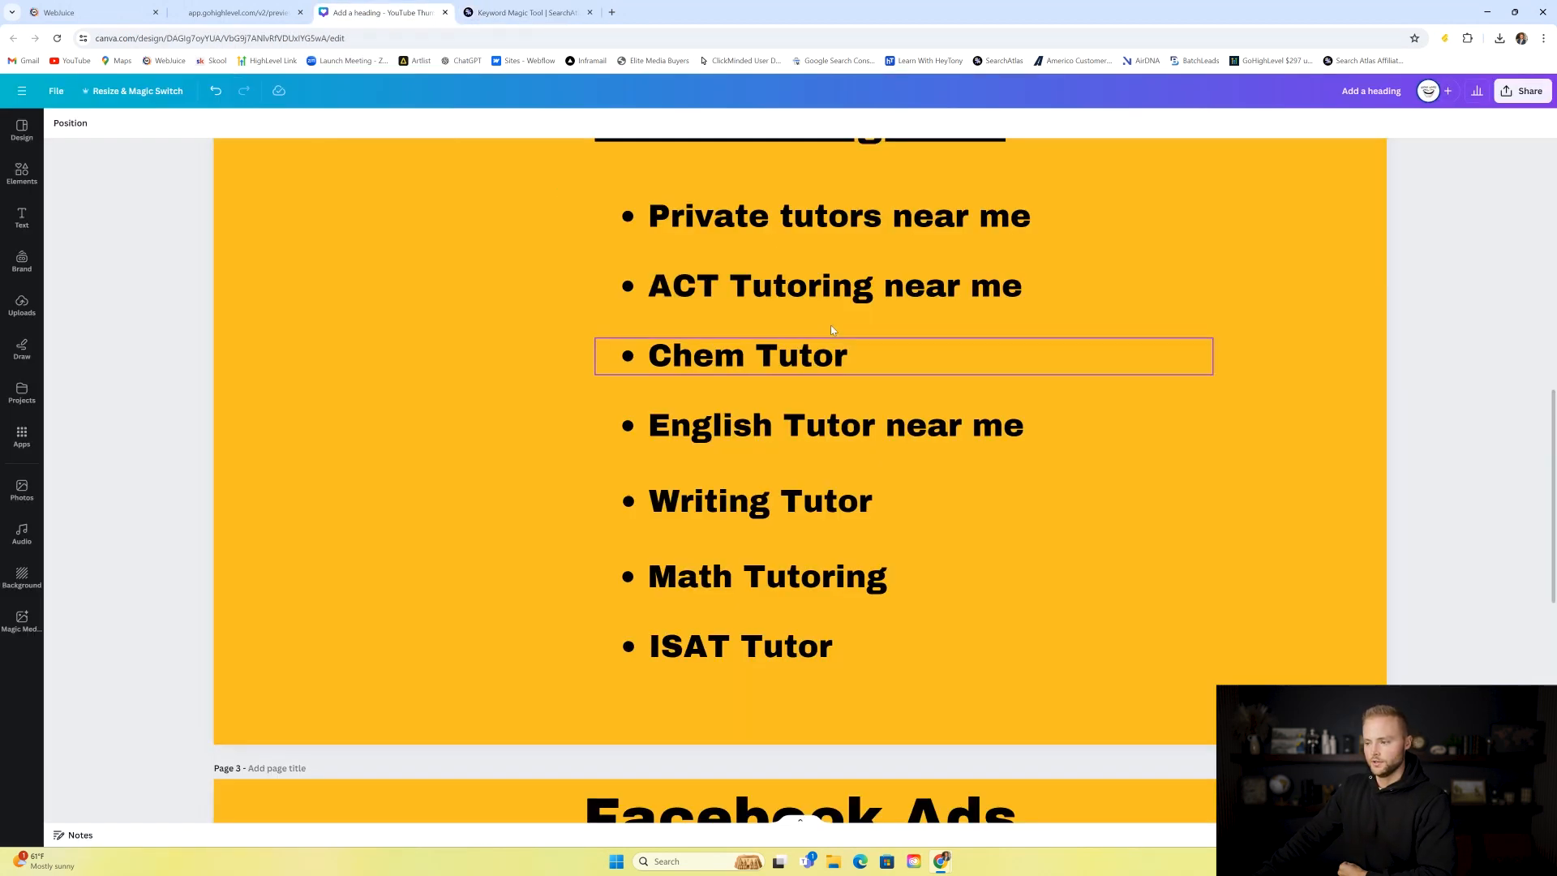
{"action": "scroll", "coordinate": [757, 228], "scroll_direction": "up", "scroll_amount": 2}
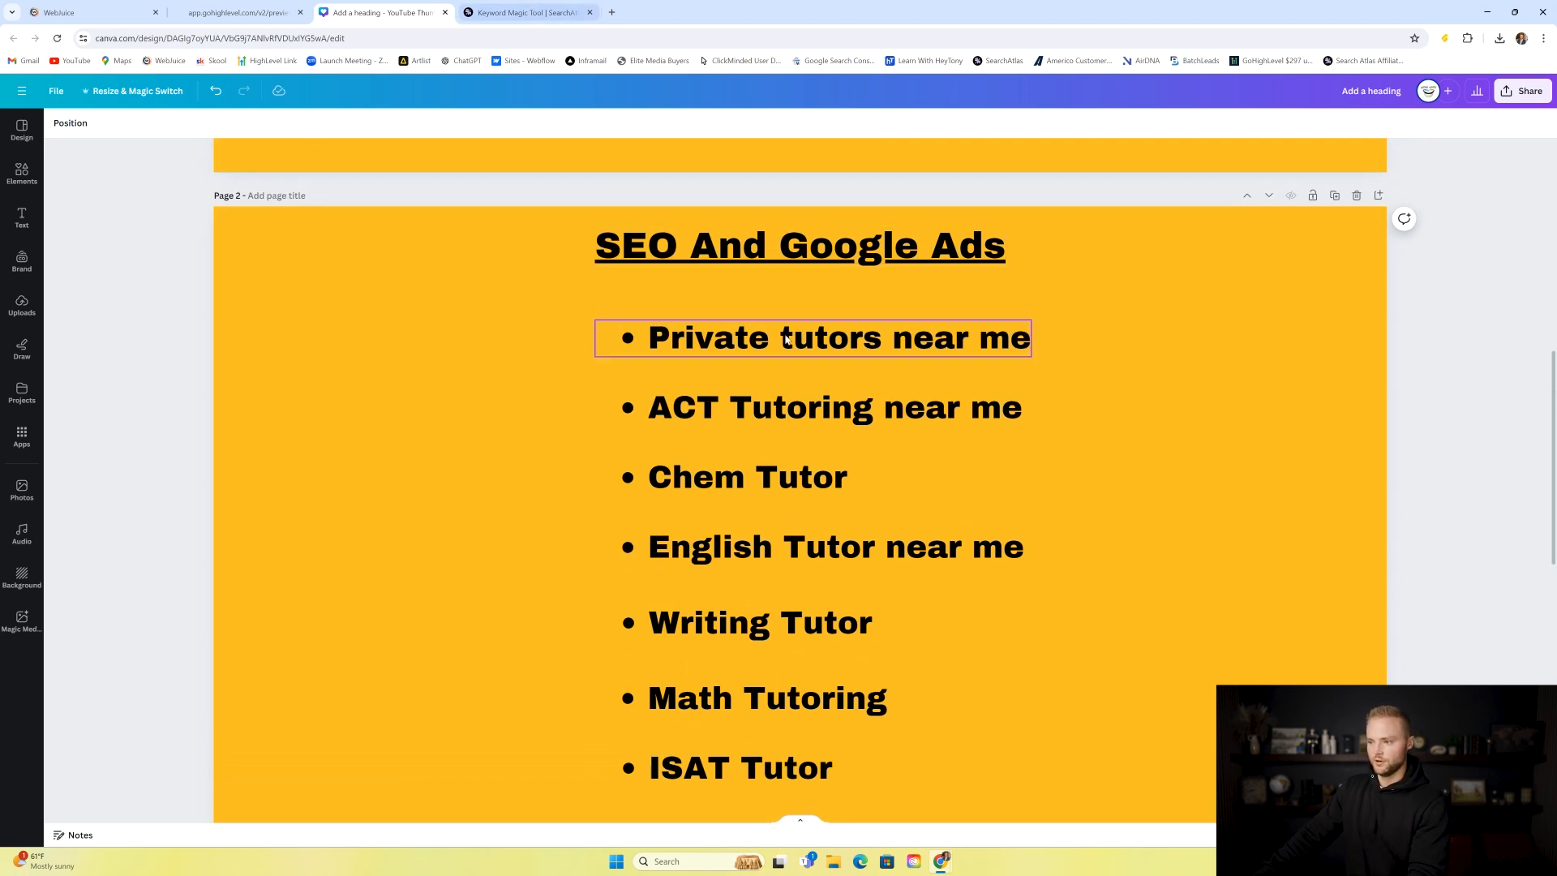
{"action": "scroll", "coordinate": [881, 202], "scroll_direction": "down", "scroll_amount": 1}
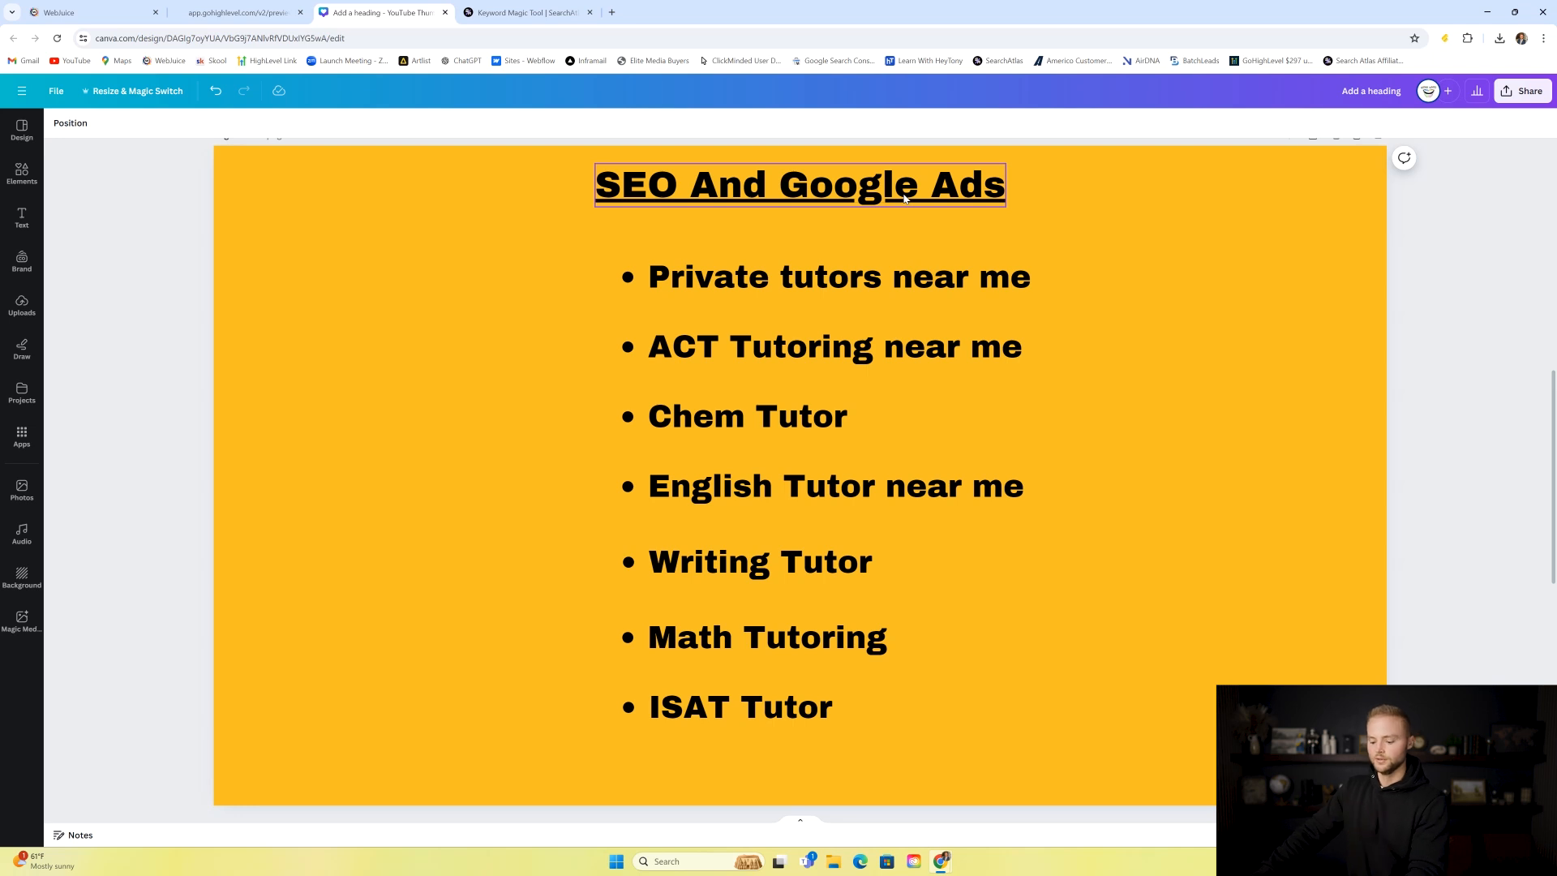
- View the sample creatives on the Facebook Ads page and open the account's Media Storage in HighLevel
{"action": "scroll", "coordinate": [1051, 328], "scroll_direction": "down", "scroll_amount": 1}
{"action": "scroll", "coordinate": [1049, 327], "scroll_direction": "down", "scroll_amount": 10}
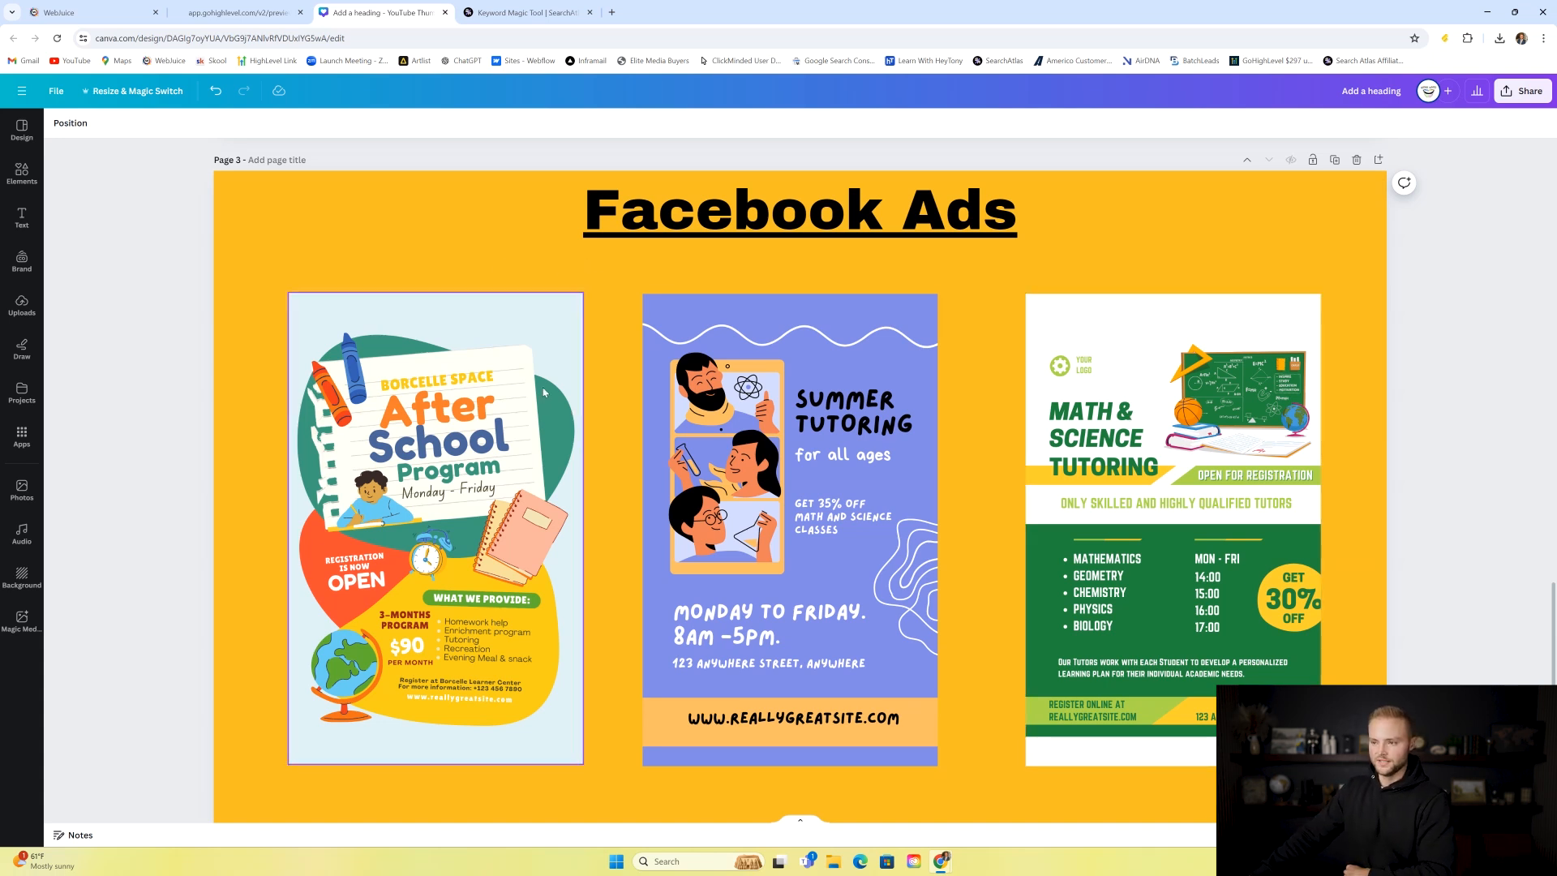
{"action": "key", "text": "ctrl+shift+Tab"}
{"action": "key", "text": "ctrl+shift+Tab"}
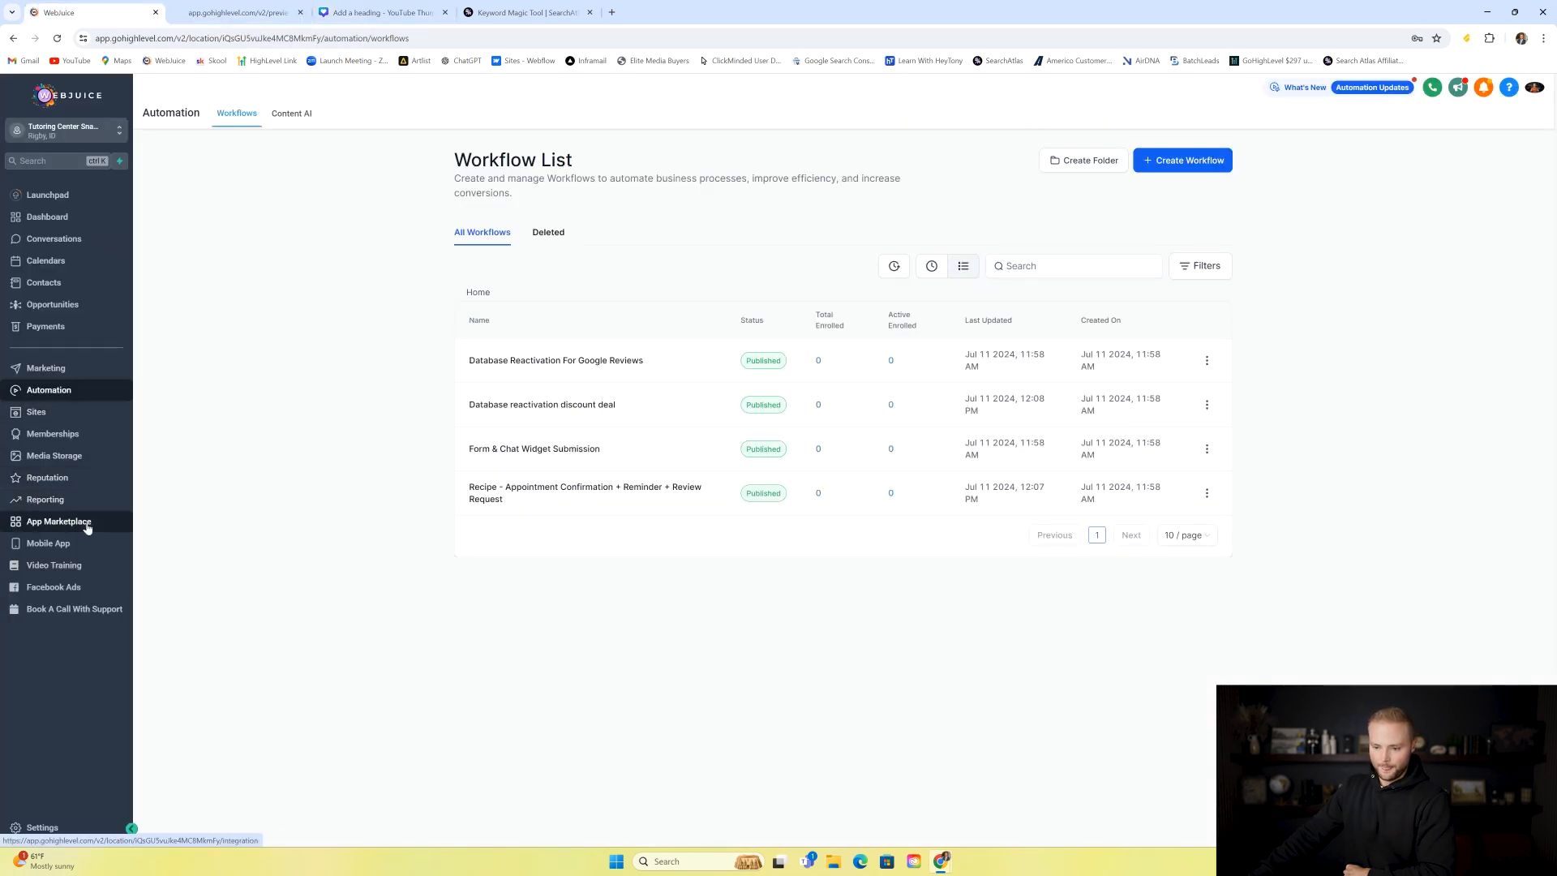
{"action": "left_click", "coordinate": [97, 457]}
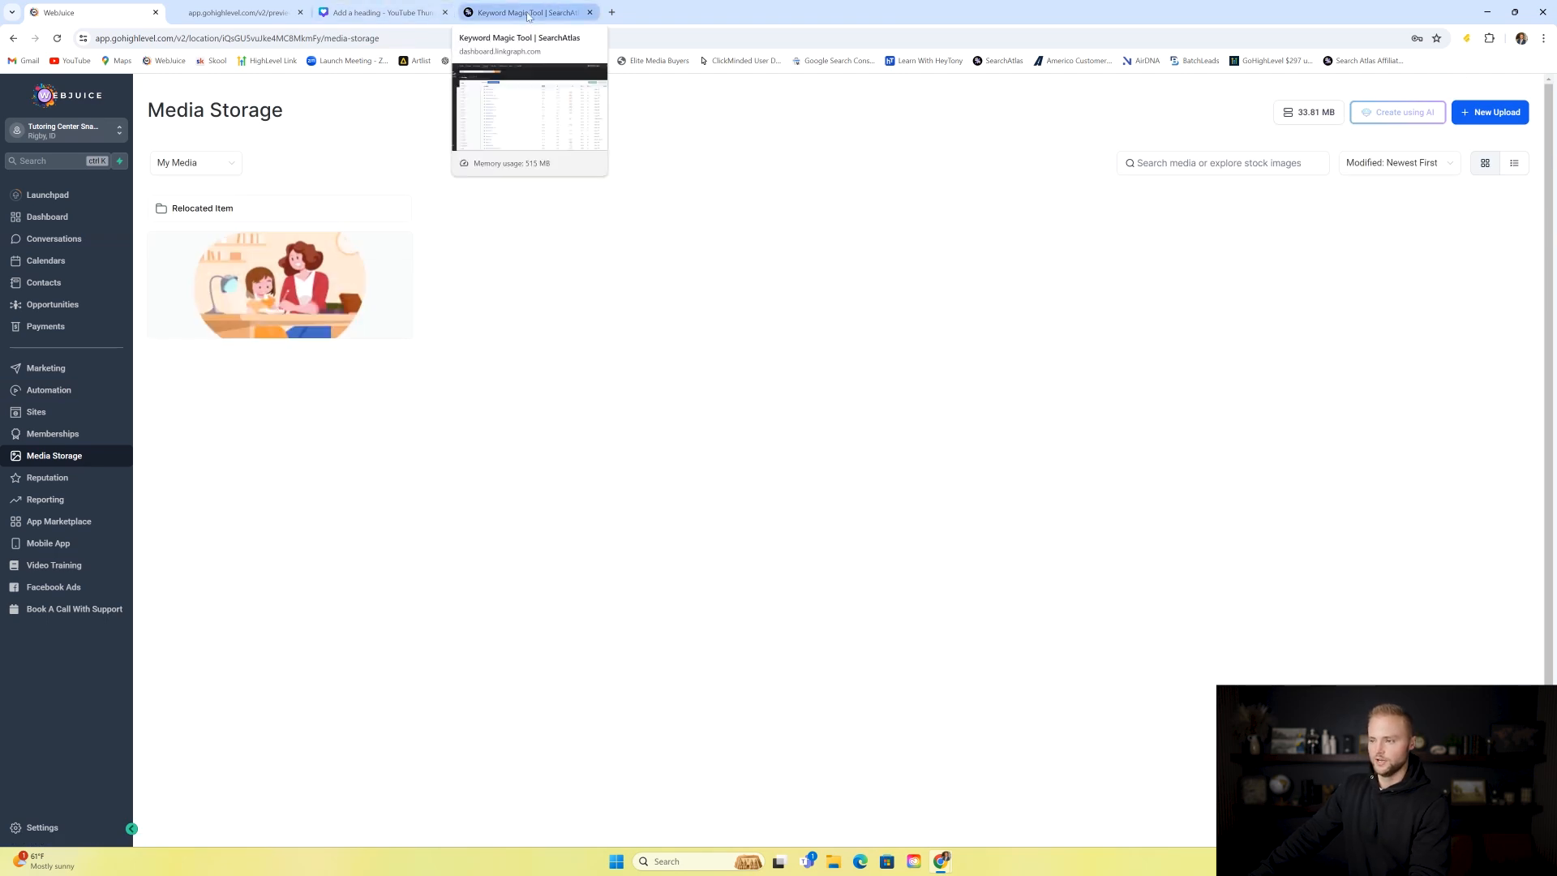
- Return to the Canva design and examine the After School Program, Summer Tutoring and Math & Science Tutoring ads on the Facebook Ads page
{"action": "left_click", "coordinate": [395, 14]}
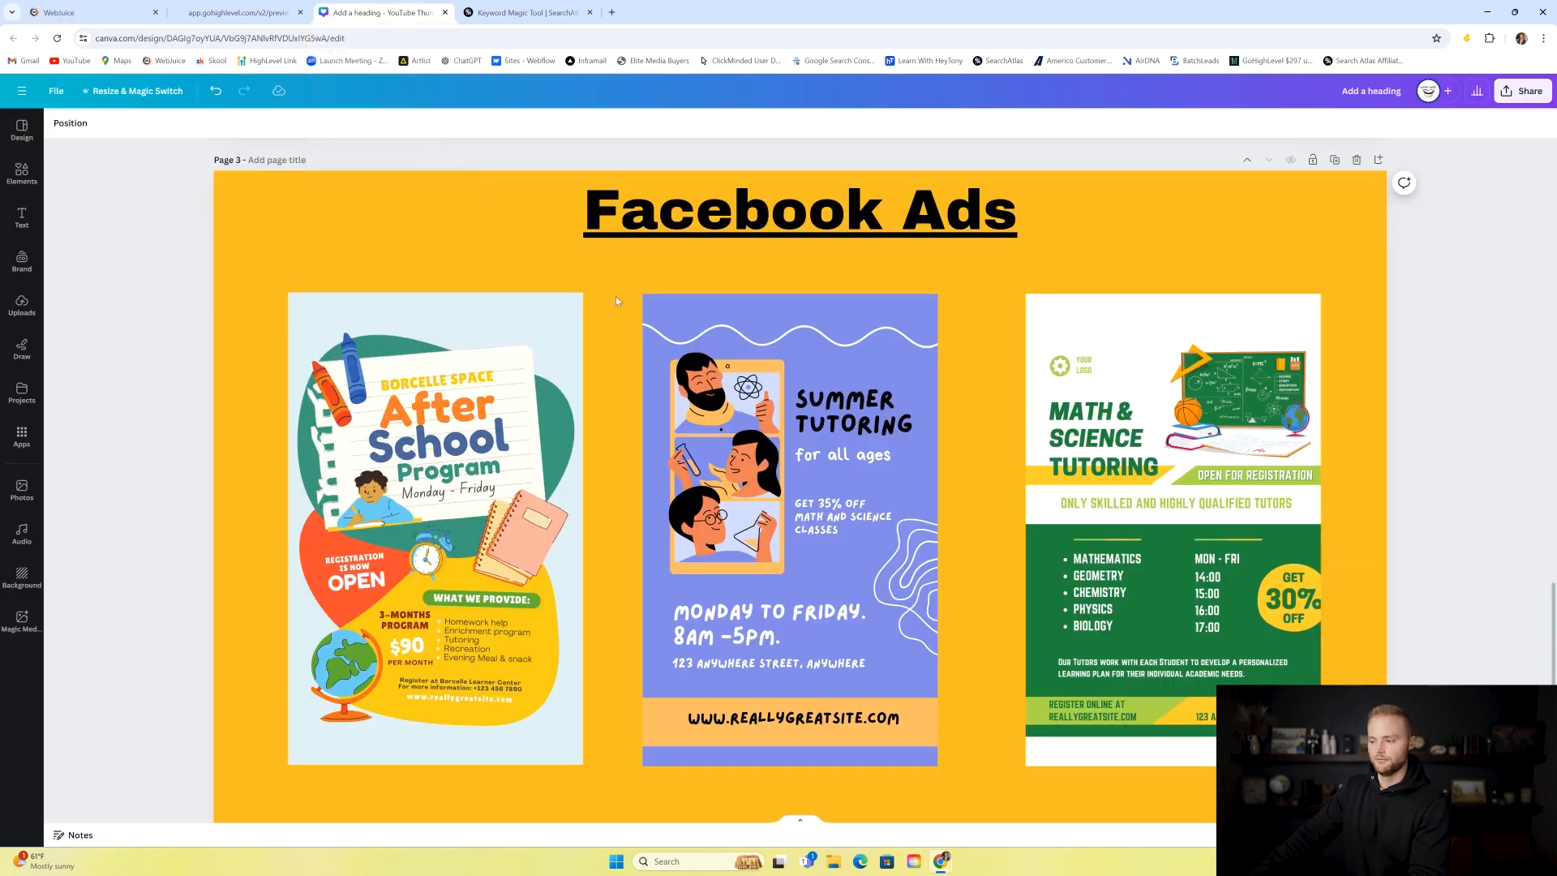
{"action": "scroll", "coordinate": [534, 395], "scroll_direction": "down", "scroll_amount": 1}
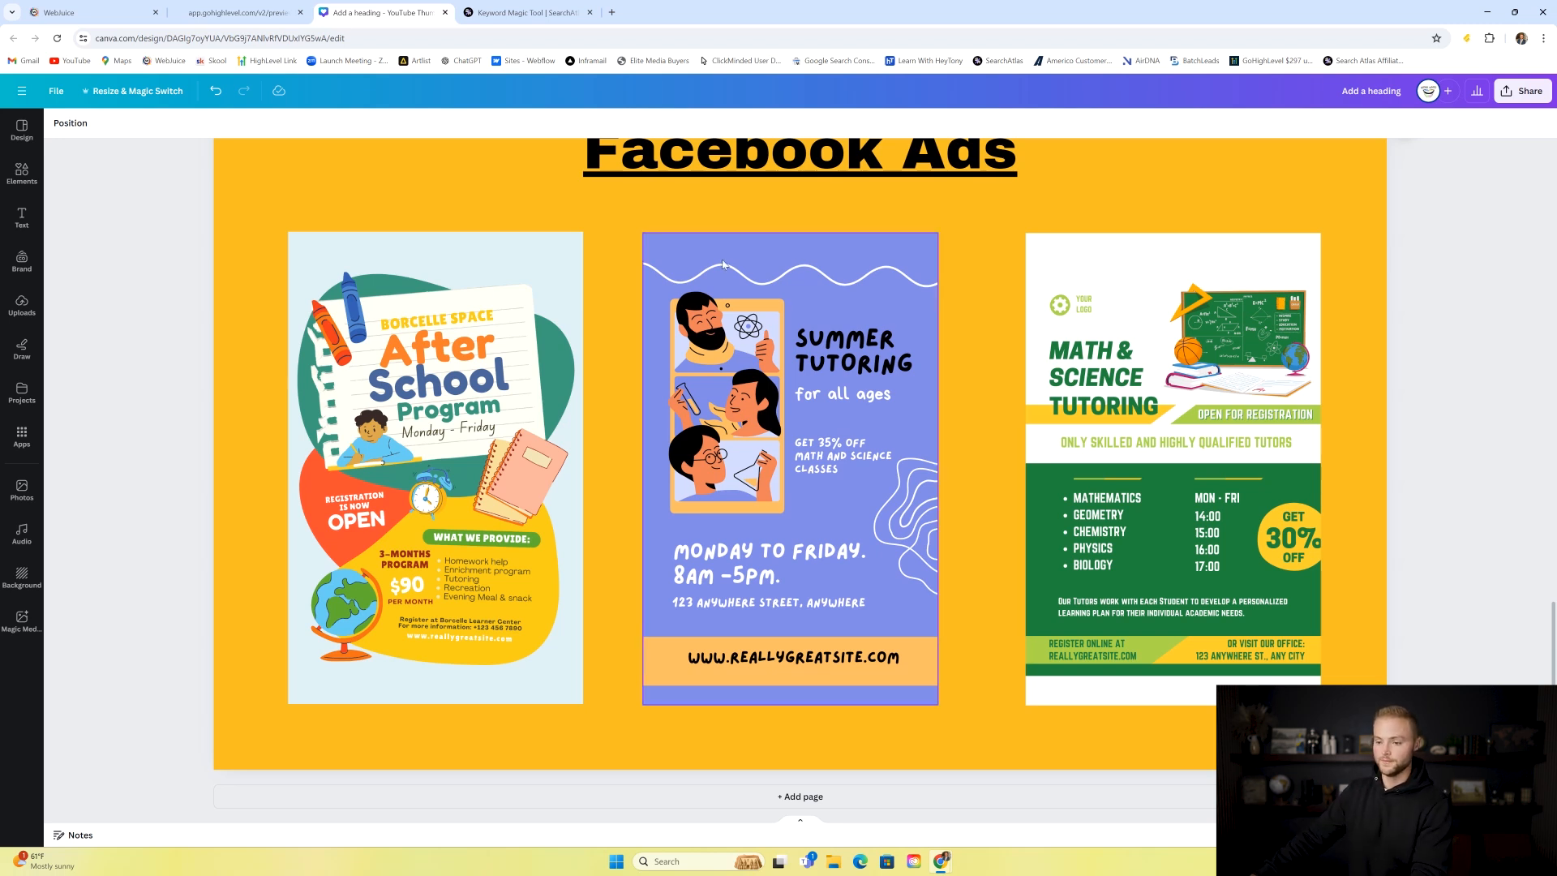
{"action": "scroll", "coordinate": [755, 333], "scroll_direction": "up", "scroll_amount": 1}
{"action": "scroll", "coordinate": [778, 390], "scroll_direction": "down", "scroll_amount": 1}
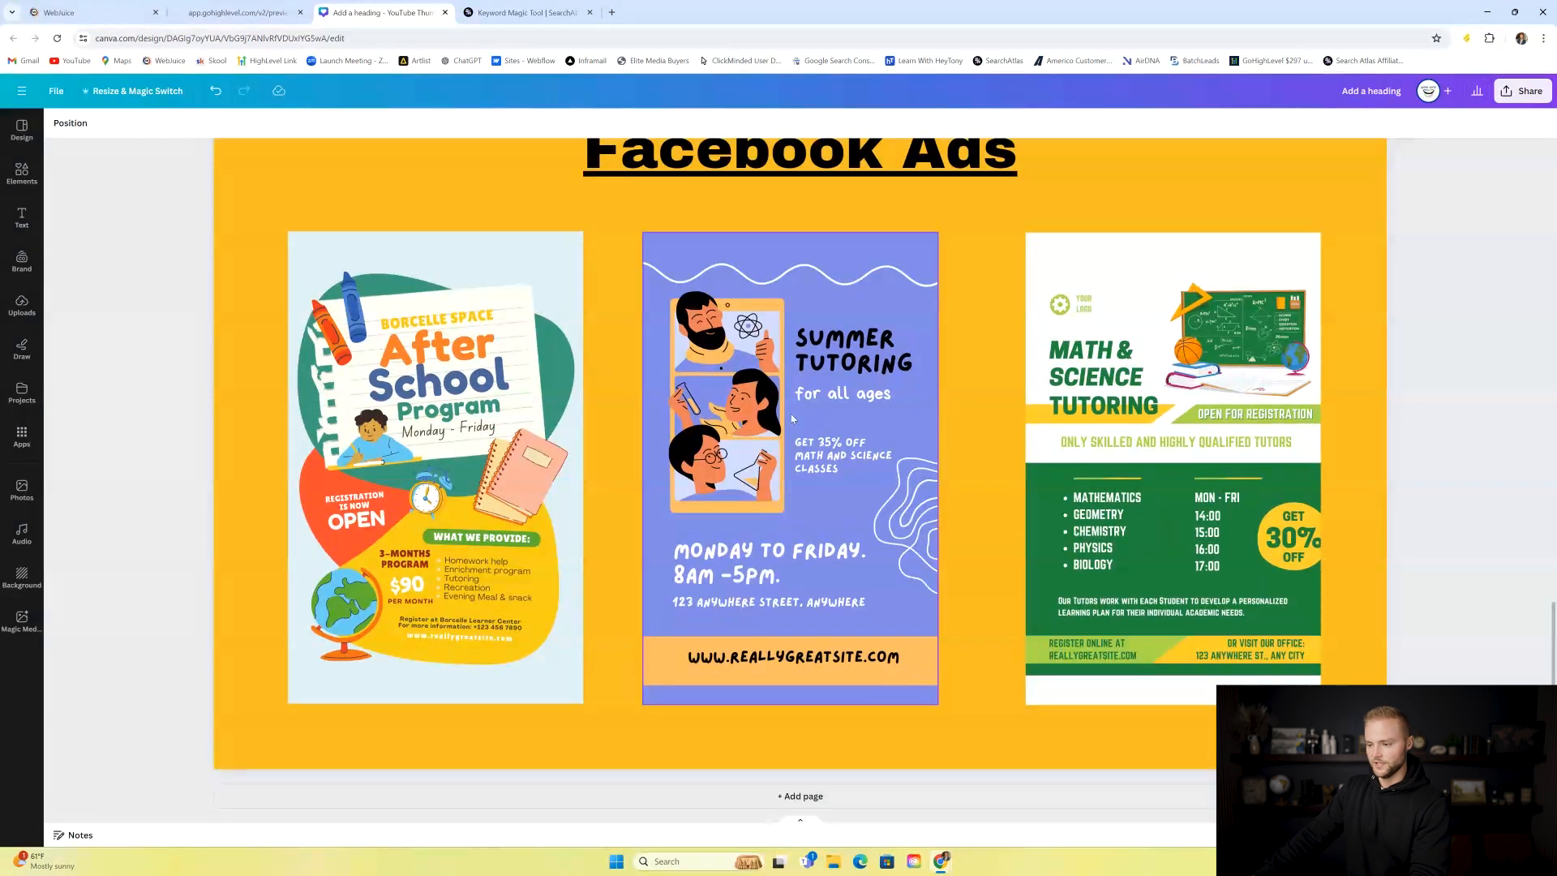
{"action": "scroll", "coordinate": [793, 418], "scroll_direction": "up", "scroll_amount": 2}
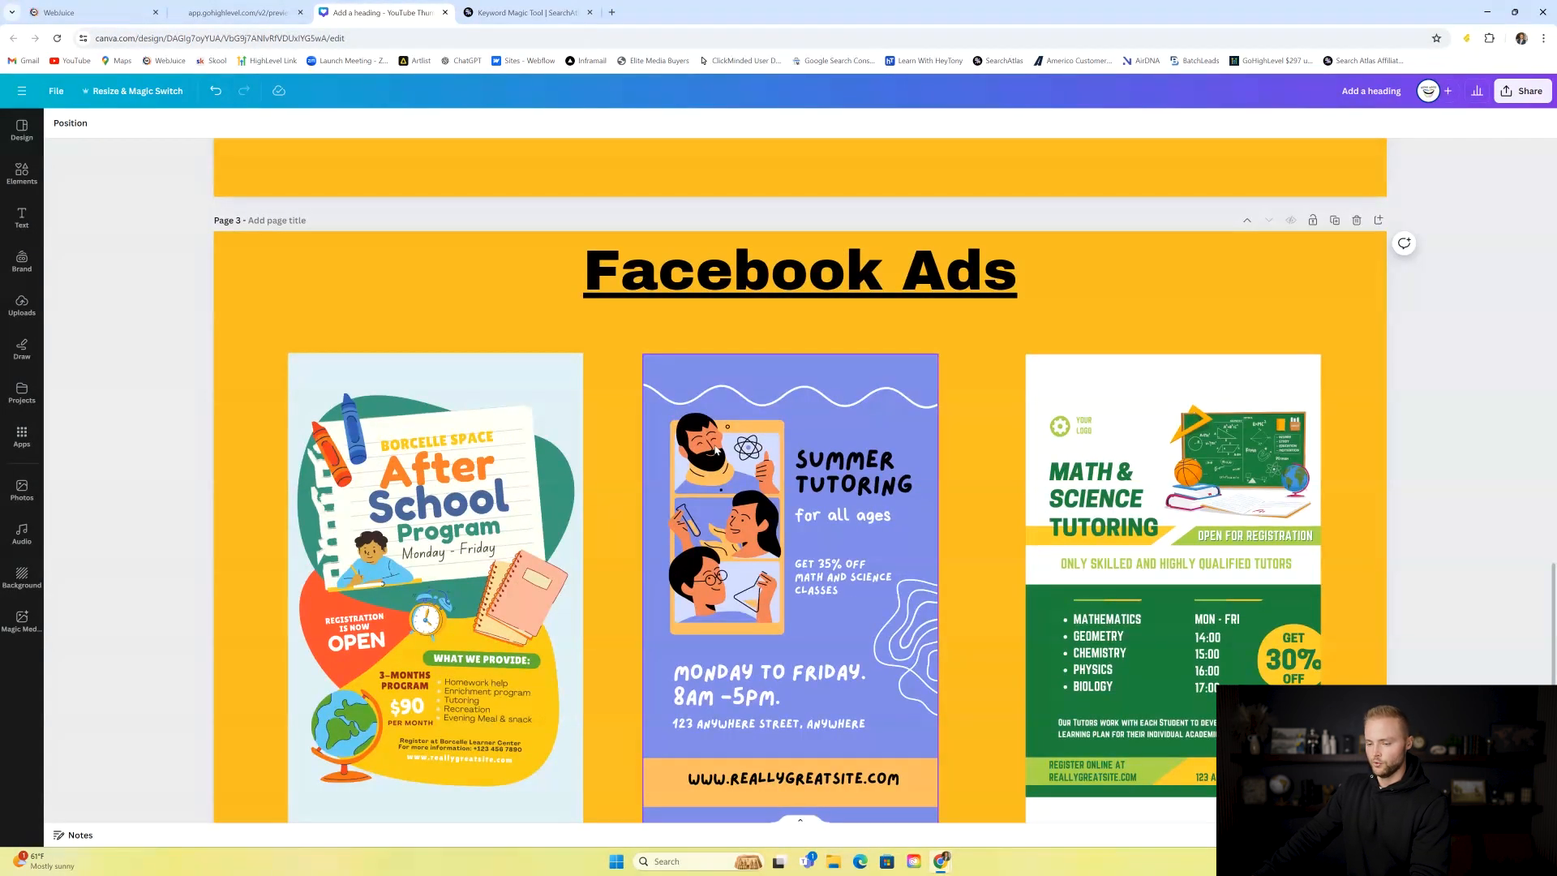
{"action": "scroll", "coordinate": [716, 451], "scroll_direction": "up", "scroll_amount": 4}
{"action": "scroll", "coordinate": [589, 332], "scroll_direction": "down", "scroll_amount": 5}
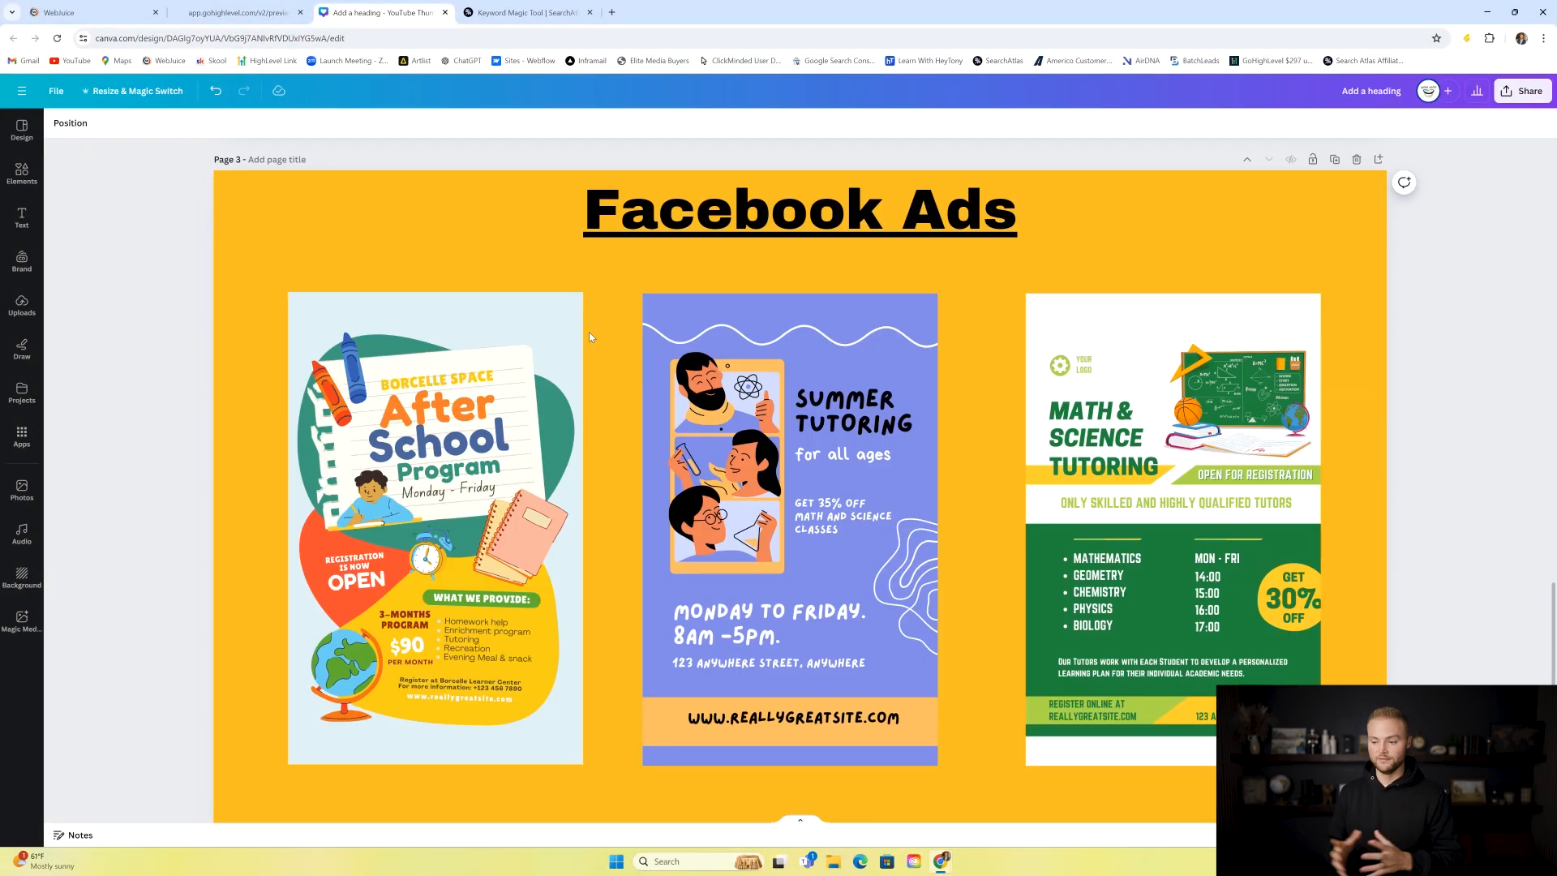